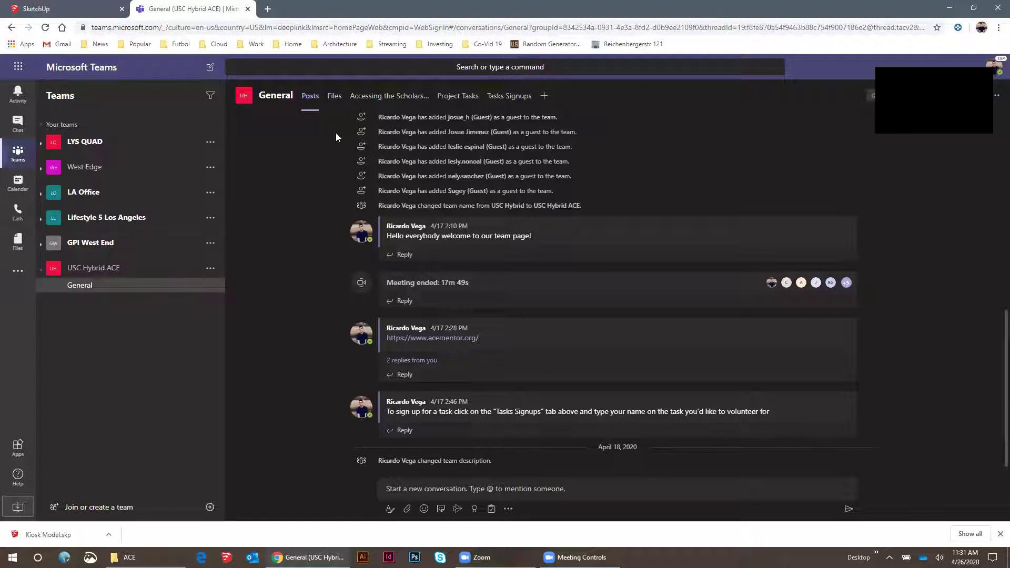
# Try to download Kiosk Model.skp from the Model Elements folder in the General channel's files
pyautogui.click(335, 97)
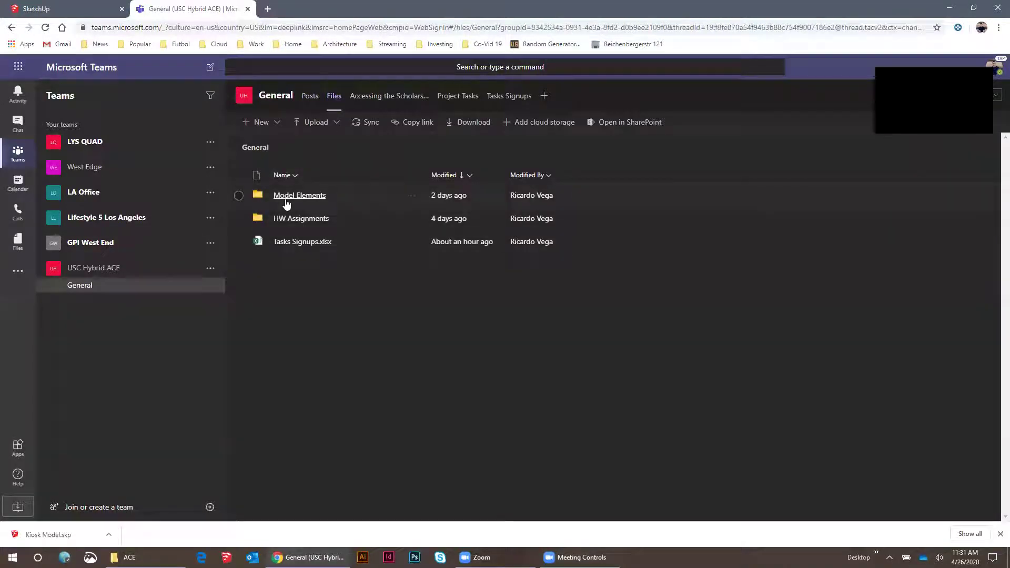
pyautogui.click(286, 200)
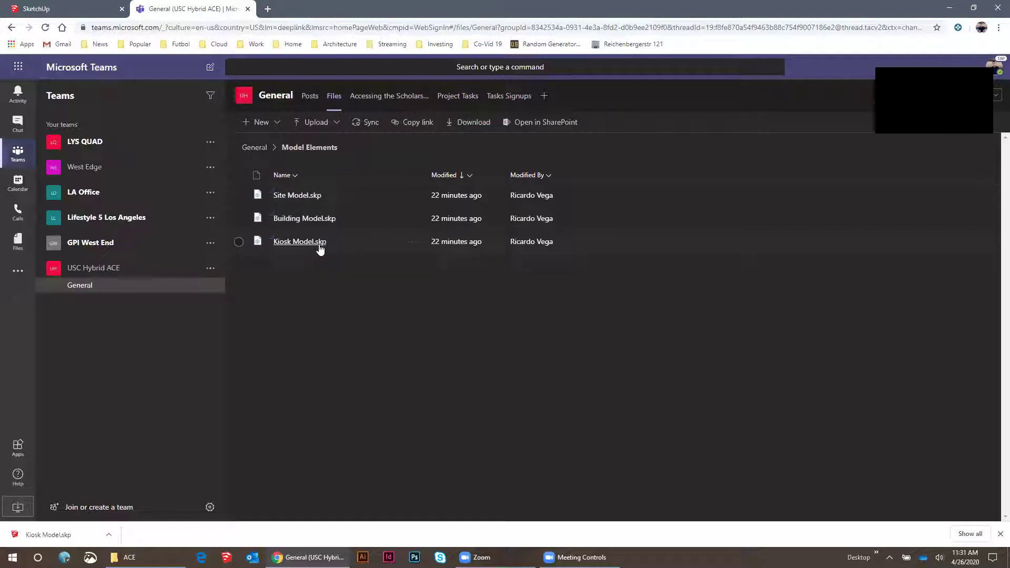
pyautogui.click(413, 243)
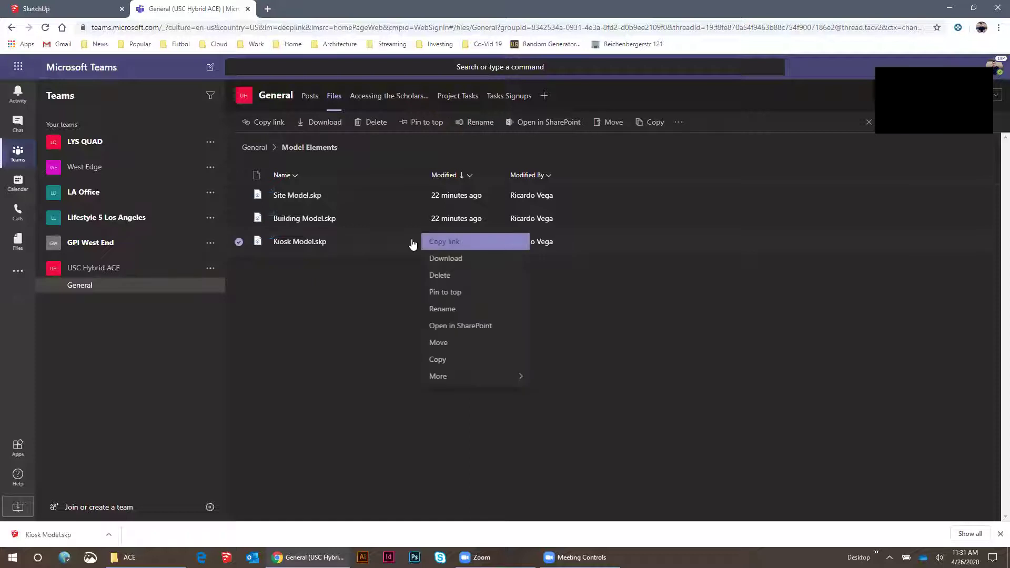
pyautogui.click(453, 259)
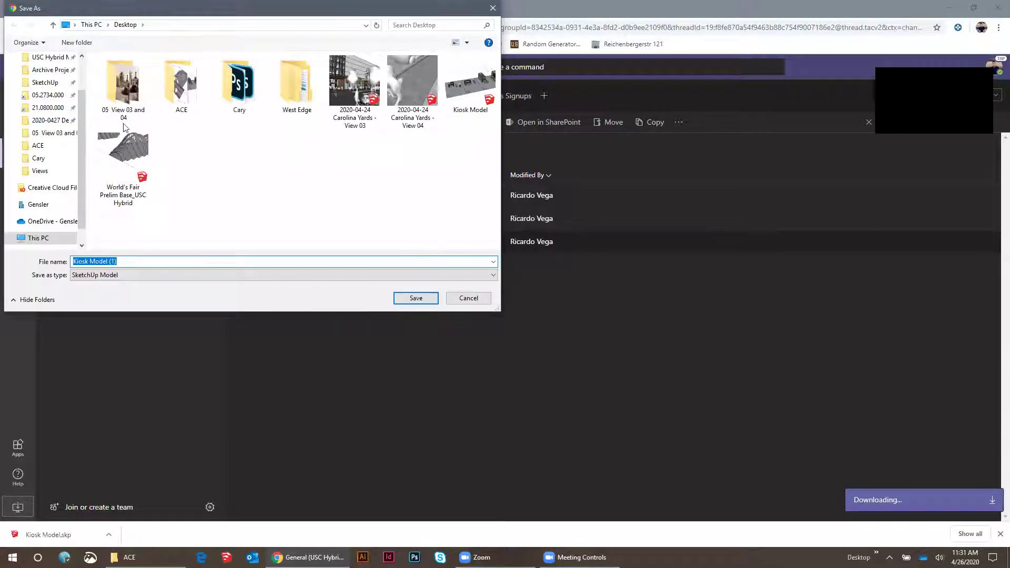
pyautogui.click(466, 84)
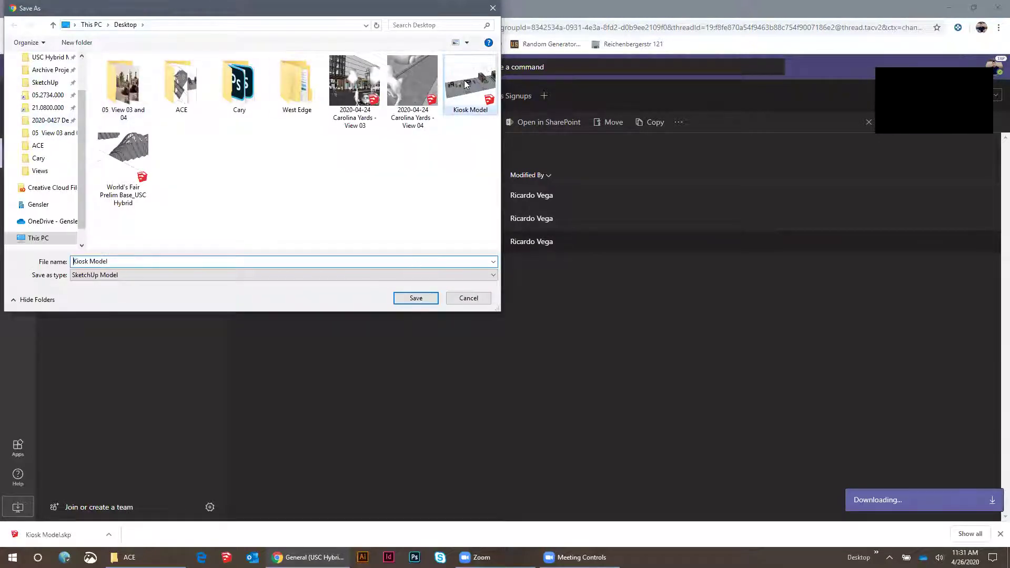
pyautogui.click(467, 298)
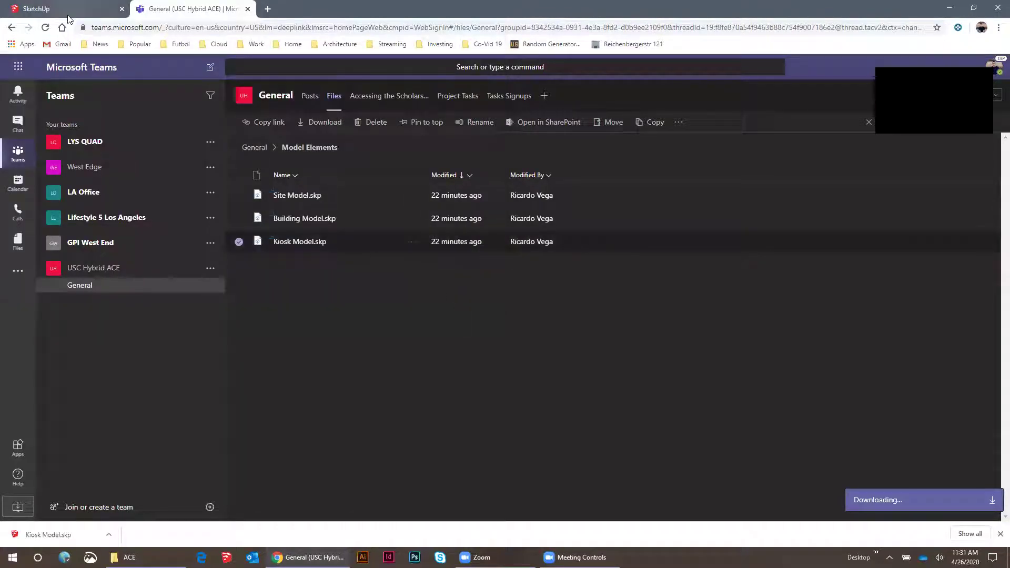
# Switch to SketchUp for Web and open the Kiosk Model file from the computer's desktop
pyautogui.click(67, 11)
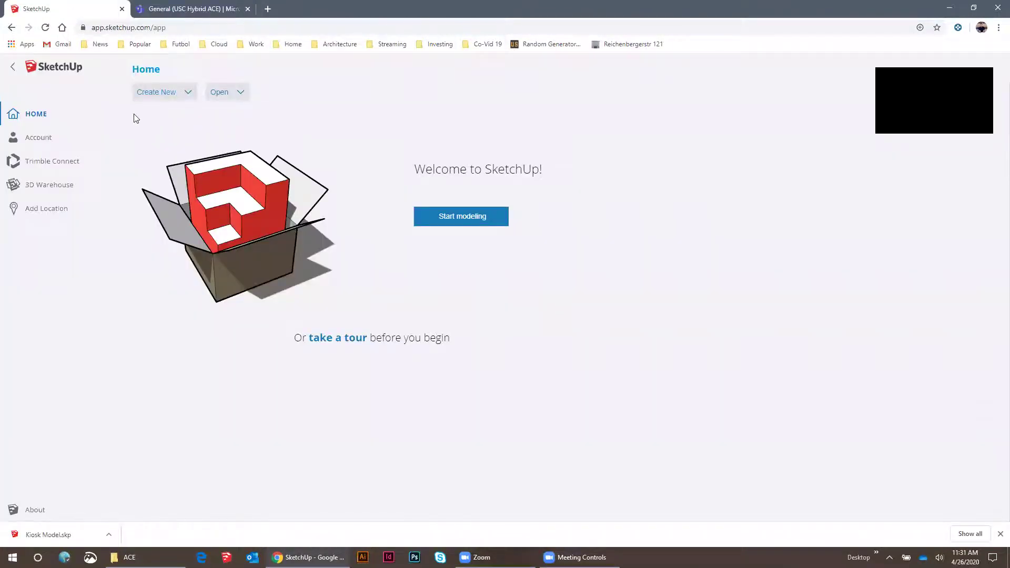
pyautogui.click(217, 100)
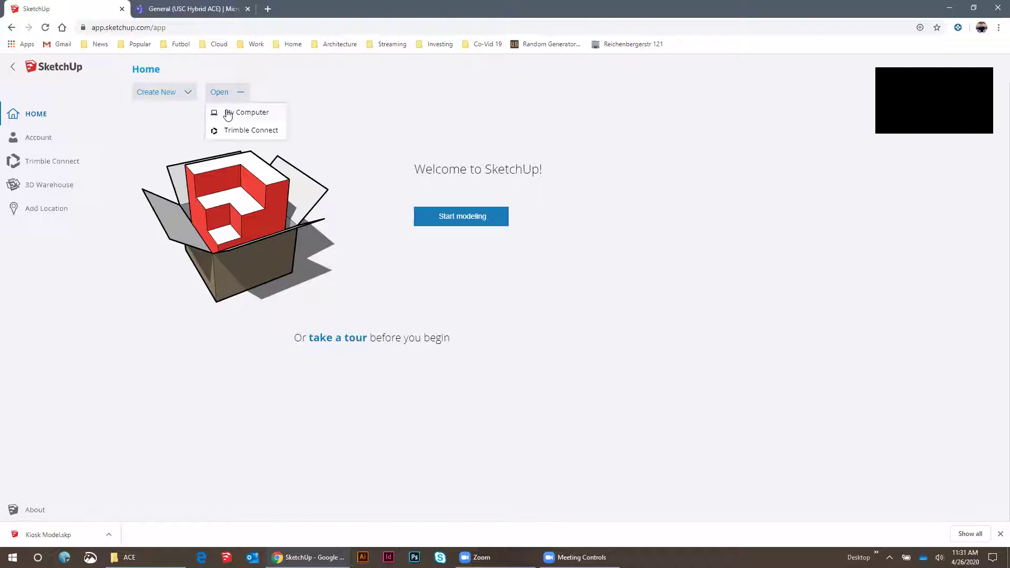
pyautogui.click(227, 114)
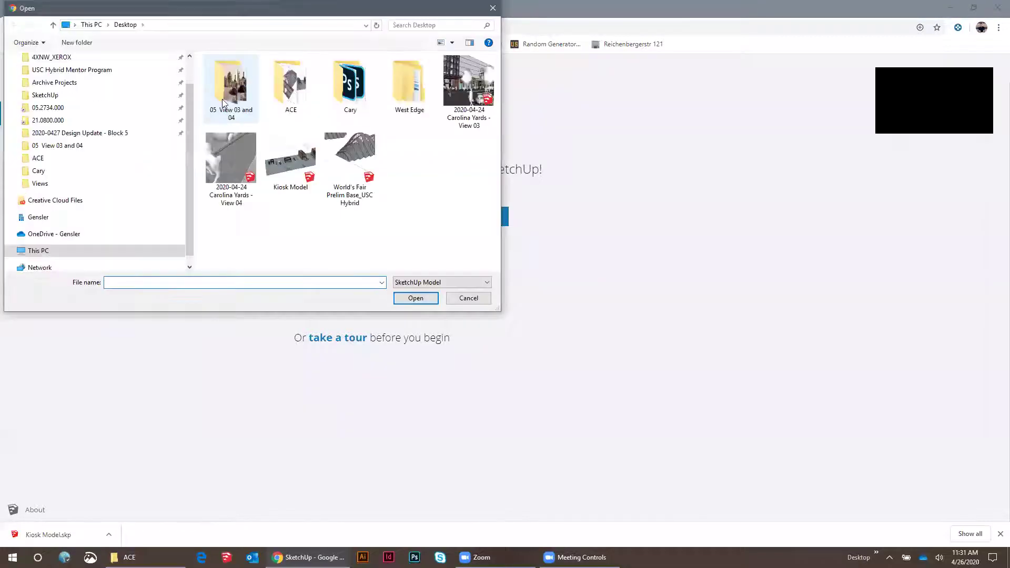
pyautogui.click(302, 169)
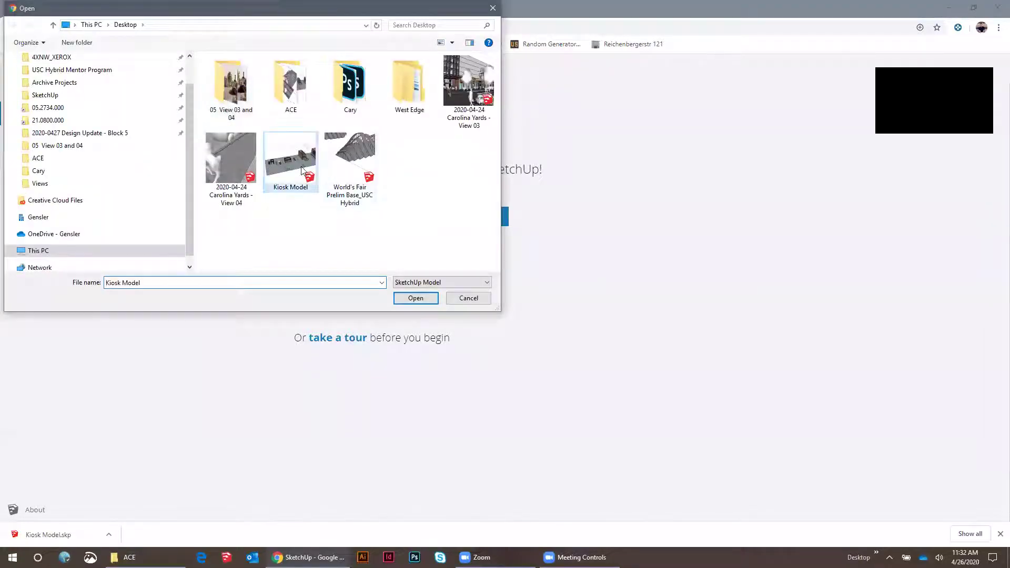
pyautogui.click(415, 298)
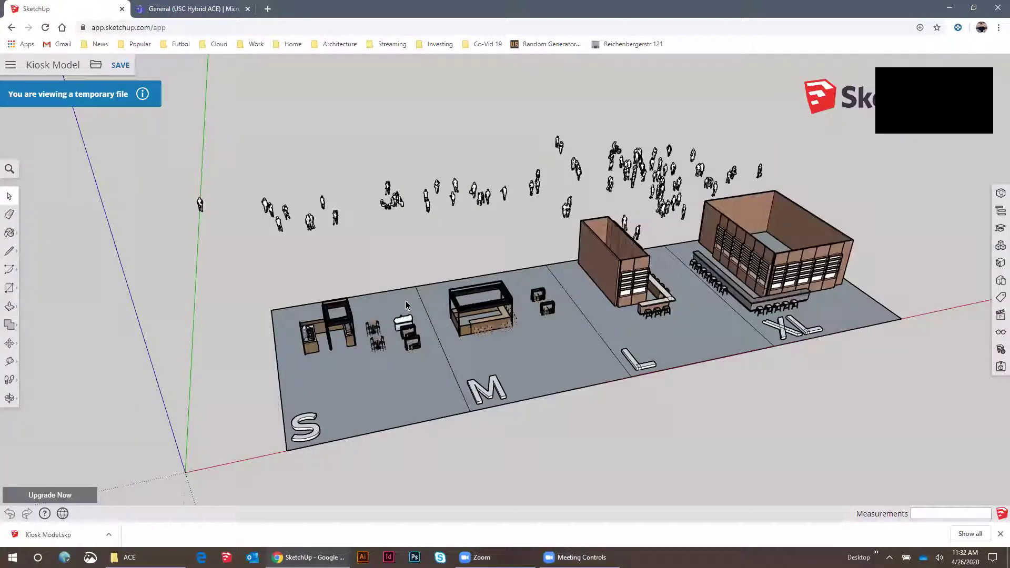
# Examine the S, M, L and XL kiosks on the platform from several angles and distances
pyautogui.scroll(-3, 322, 255)
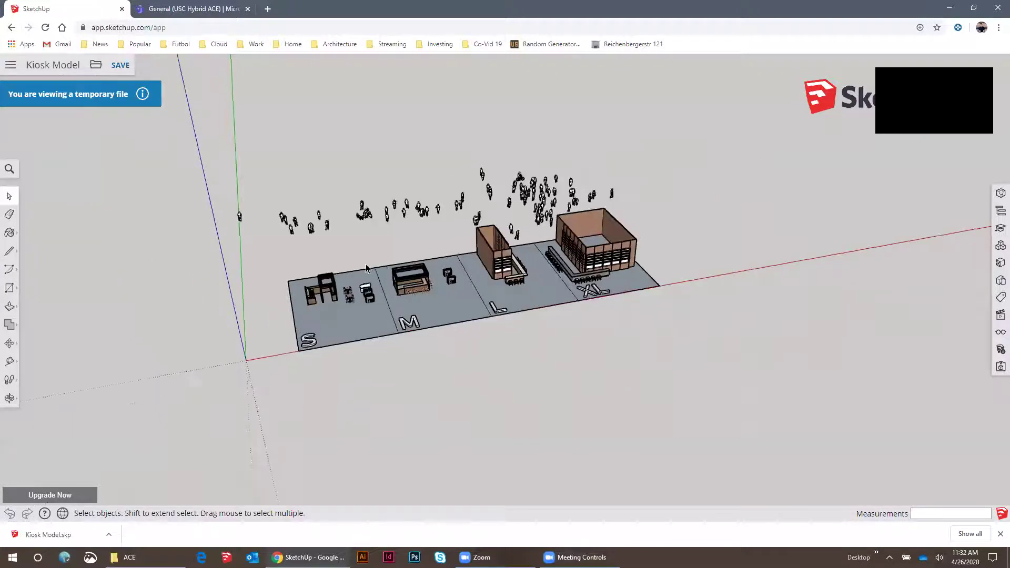
pyautogui.moveTo(515, 254); pyautogui.dragTo(462, 344, button='middle')
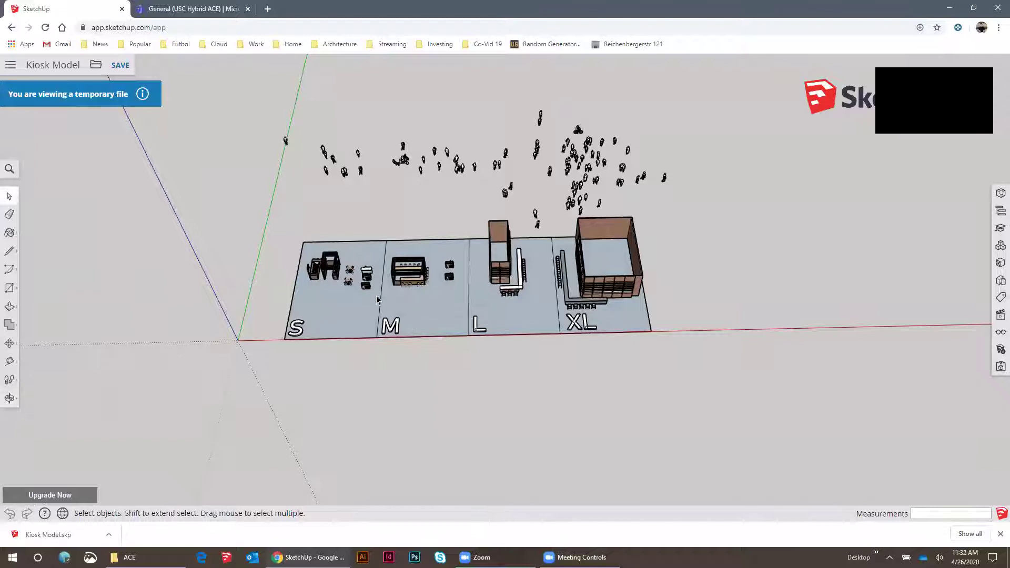
pyautogui.scroll(5, 377, 300)
pyautogui.scroll(5, 327, 222)
pyautogui.moveTo(366, 216)
pyautogui.mouseDown(button='middle')
pyautogui.moveTo(476, 193)
pyautogui.moveTo(274, 197)
pyautogui.mouseUp(button='middle')
pyautogui.moveTo(273, 197)
pyautogui.mouseDown(button='middle')
pyautogui.moveTo(247, 229)
pyautogui.moveTo(210, 236)
pyautogui.mouseUp(button='middle')
pyautogui.moveTo(736, 184)
pyautogui.keyDown('shift'); pyautogui.mouseDown(button='middle')
pyautogui.moveTo(579, 200)
pyautogui.moveTo(658, 211)
pyautogui.mouseUp(button='middle'); pyautogui.keyUp('shift')
pyautogui.keyDown('shift'); pyautogui.moveTo(809, 221); pyautogui.dragTo(759, 235, button='middle'); pyautogui.keyUp('shift')
pyautogui.scroll(-4, 760, 255)
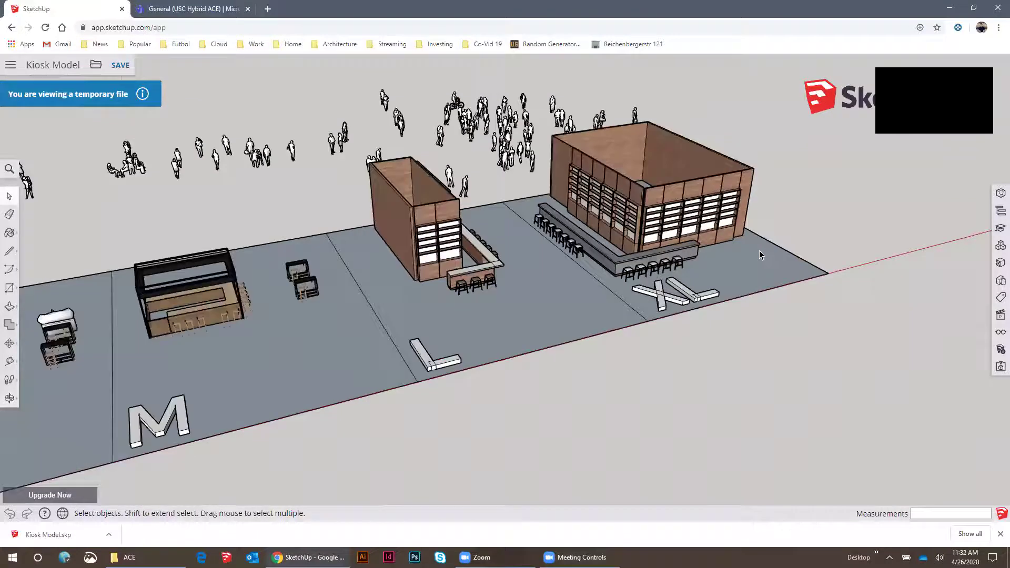
pyautogui.scroll(-3, 759, 255)
pyautogui.moveTo(759, 255); pyautogui.dragTo(730, 263, button='middle')
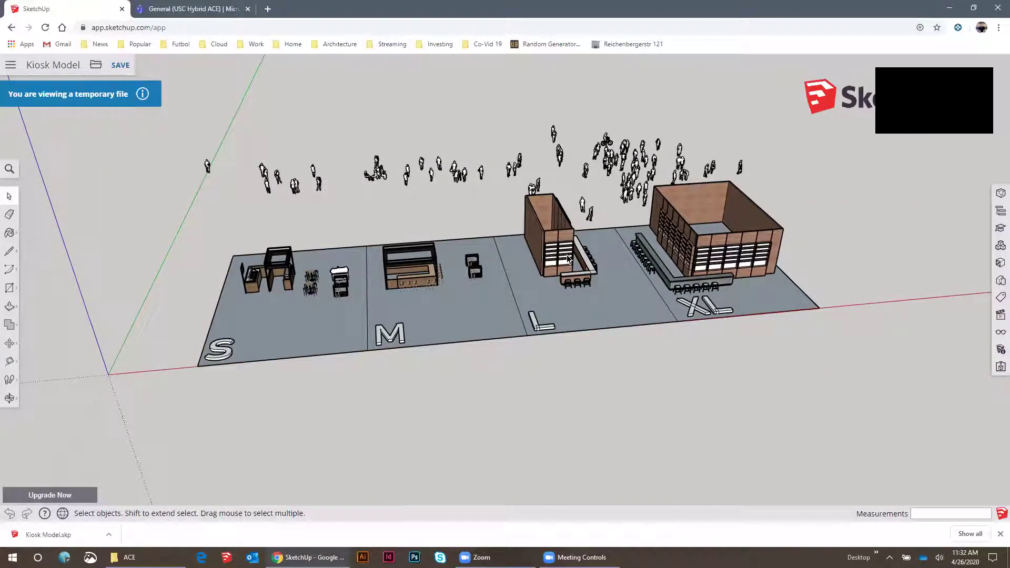
pyautogui.scroll(3, 564, 263)
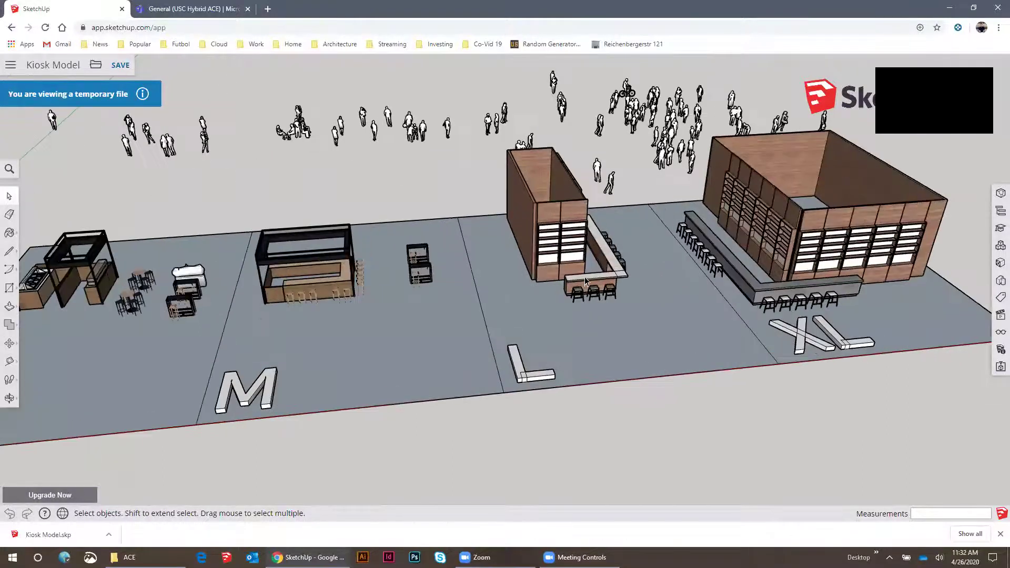
pyautogui.scroll(-3, 591, 272)
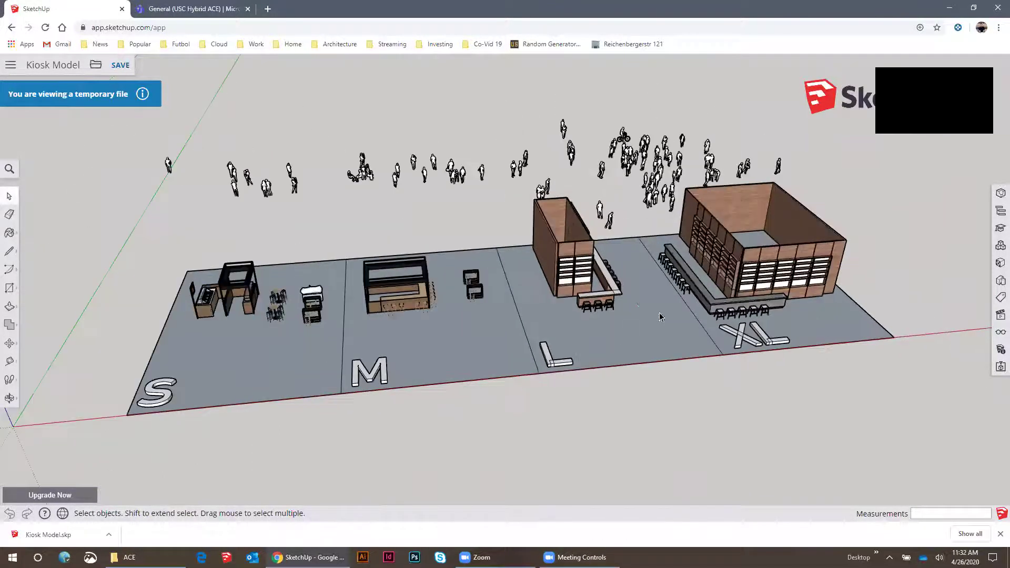
pyautogui.moveTo(624, 290); pyautogui.dragTo(446, 316, button='middle')
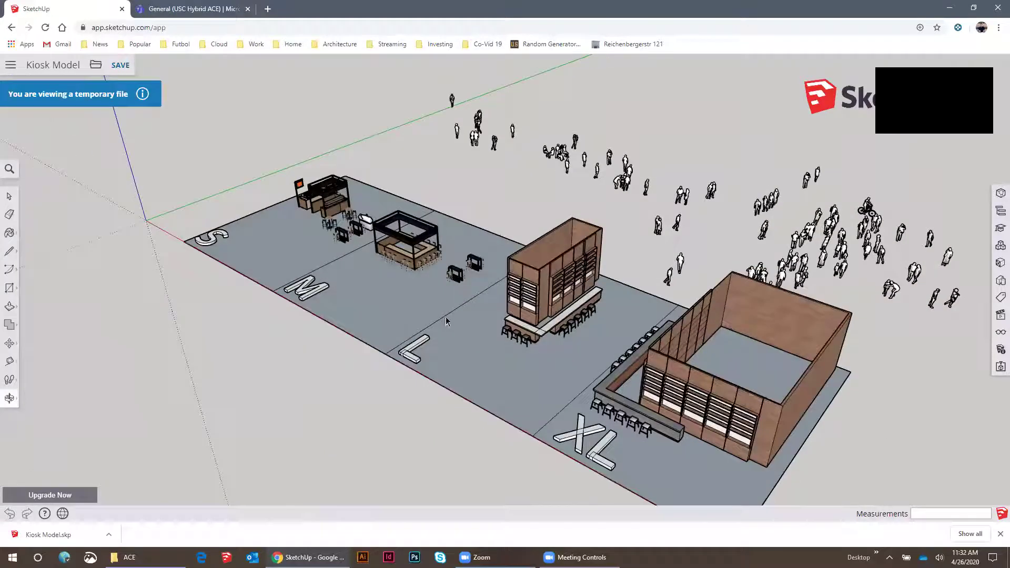
# Copy the M kiosk group to the empty ground beyond the S end of the platform, past the origin
pyautogui.click(429, 256)
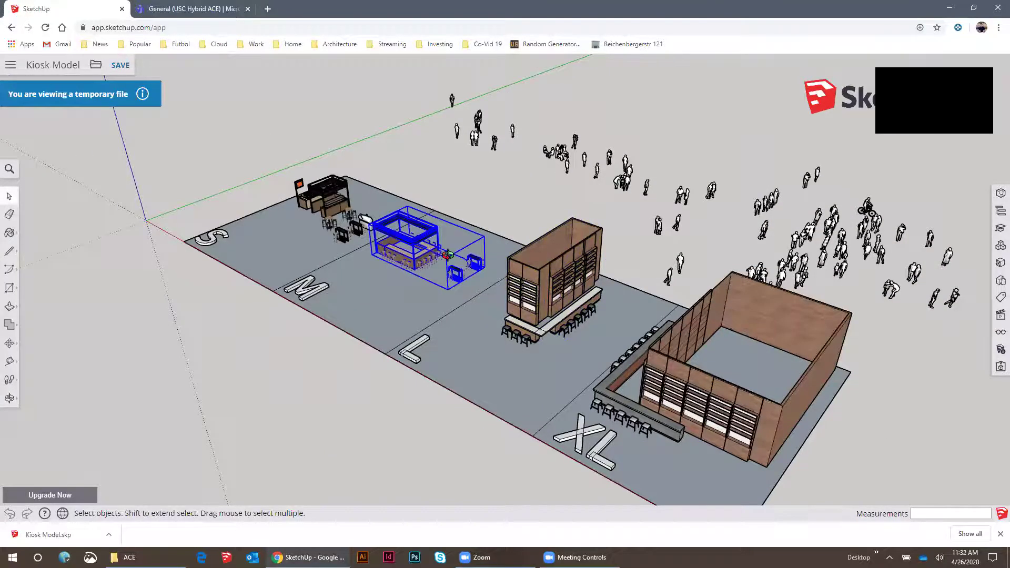
pyautogui.moveTo(446, 255); pyautogui.dragTo(567, 291, button='middle')
pyautogui.scroll(-6, 515, 290)
pyautogui.press('m')
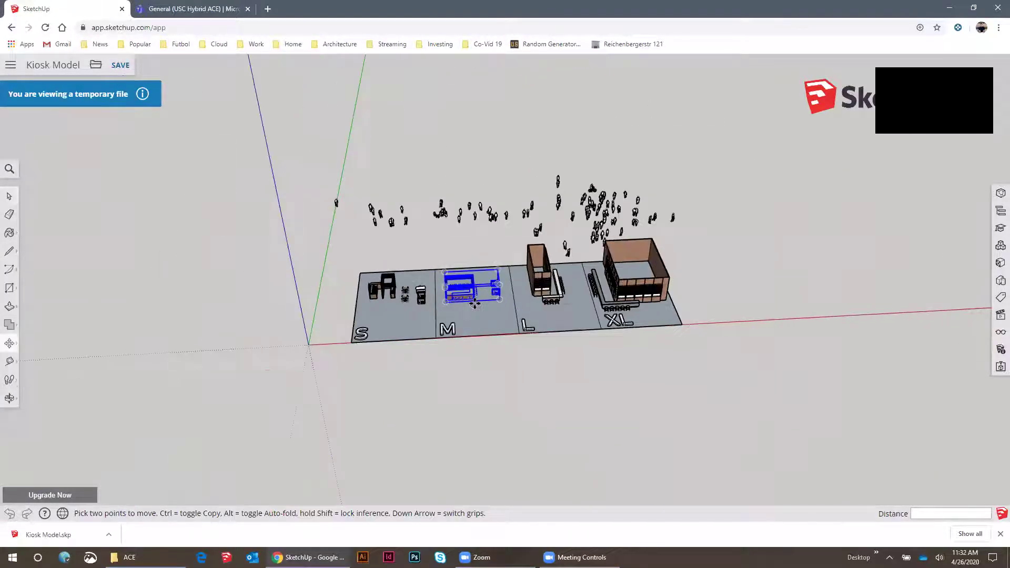
pyautogui.click(474, 304)
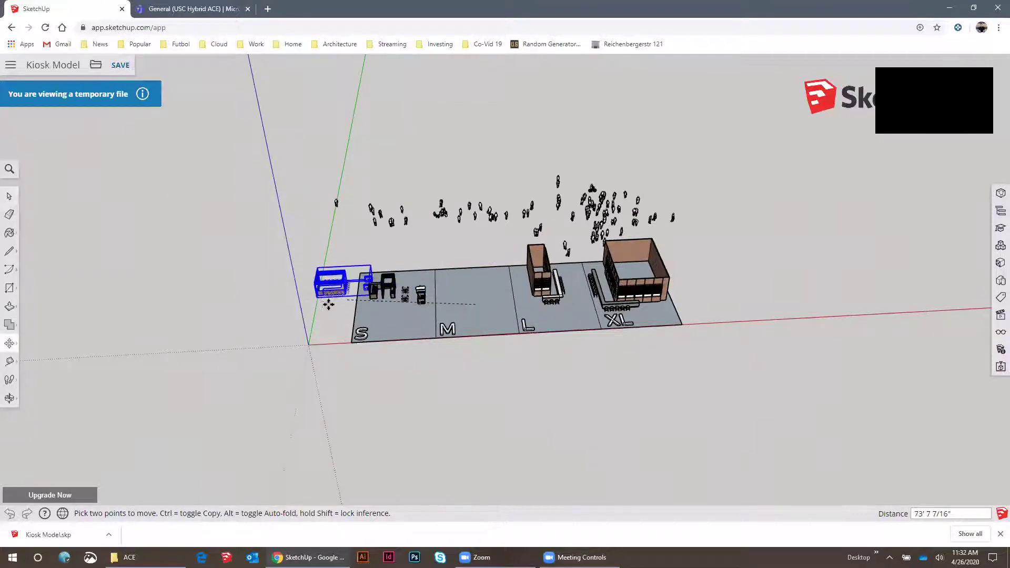
pyautogui.press('ctrl')
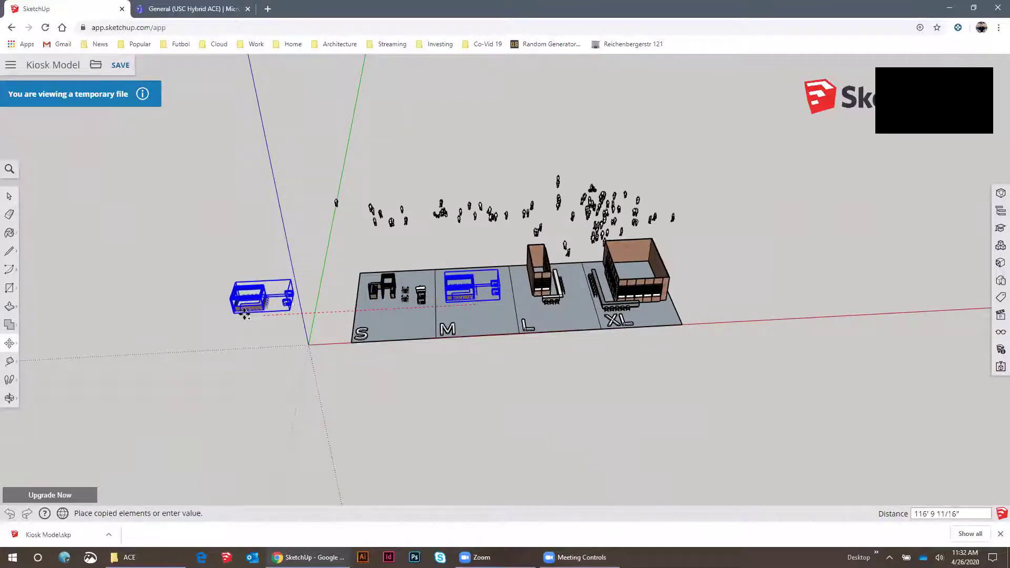
pyautogui.click(149, 318)
pyautogui.keyDown('shift'); pyautogui.moveTo(252, 298); pyautogui.dragTo(407, 269, button='middle'); pyautogui.keyUp('shift')
pyautogui.scroll(1, 611, 251)
pyautogui.scroll(1, 238, 282)
pyautogui.press('space')
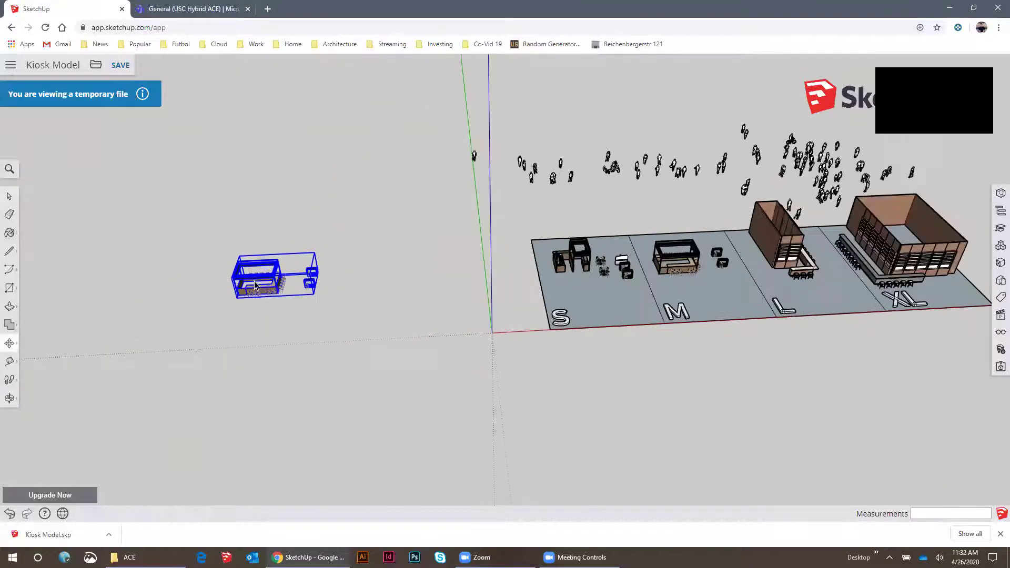
# Explode the copied M kiosk group and clear the selection
pyautogui.scroll(4, 267, 290)
pyautogui.scroll(3, 267, 294)
pyautogui.rightClick(270, 292)
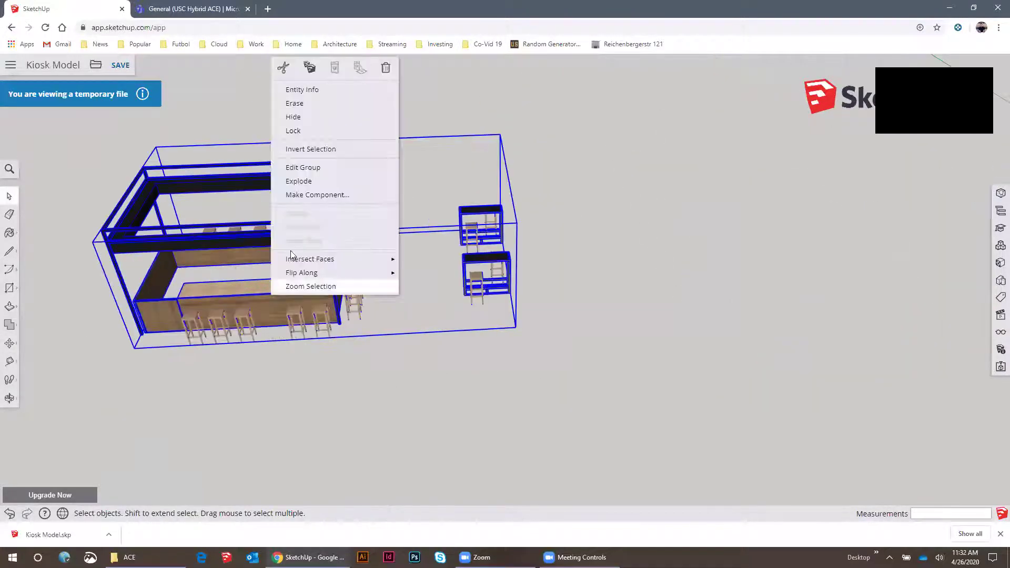
pyautogui.click(303, 183)
pyautogui.click(686, 235)
# Examine the copied kiosk's frame, counter and stools from different sides and up close
pyautogui.scroll(-3, 599, 309)
pyautogui.moveTo(580, 295); pyautogui.dragTo(411, 253, button='middle')
pyautogui.scroll(5, 411, 252)
pyautogui.moveTo(445, 322); pyautogui.dragTo(836, 167, button='middle')
pyautogui.scroll(6, 655, 153)
pyautogui.moveTo(638, 172); pyautogui.dragTo(494, 309, button='middle')
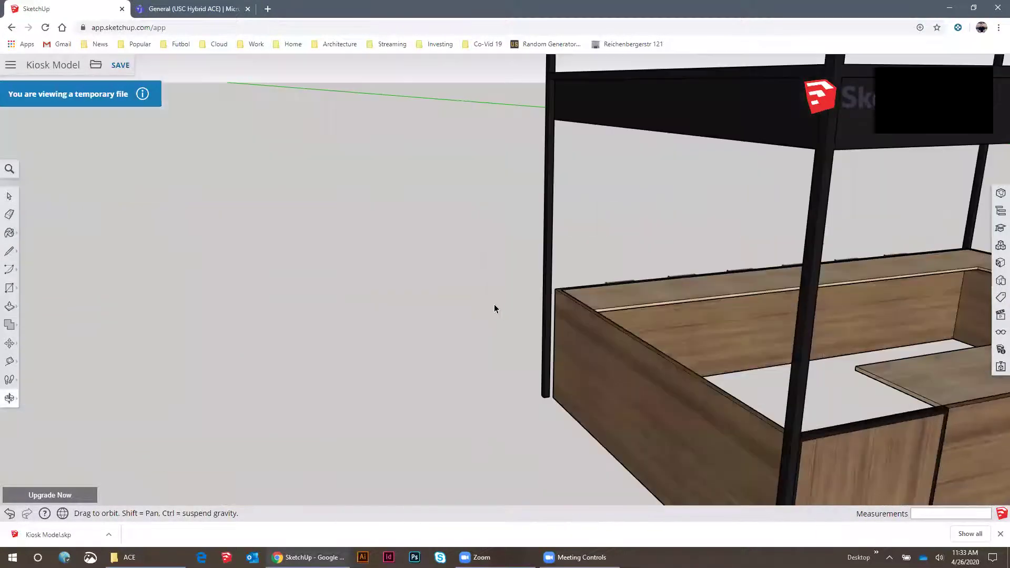
pyautogui.scroll(-6, 610, 262)
pyautogui.moveTo(611, 261); pyautogui.dragTo(410, 355, button='middle')
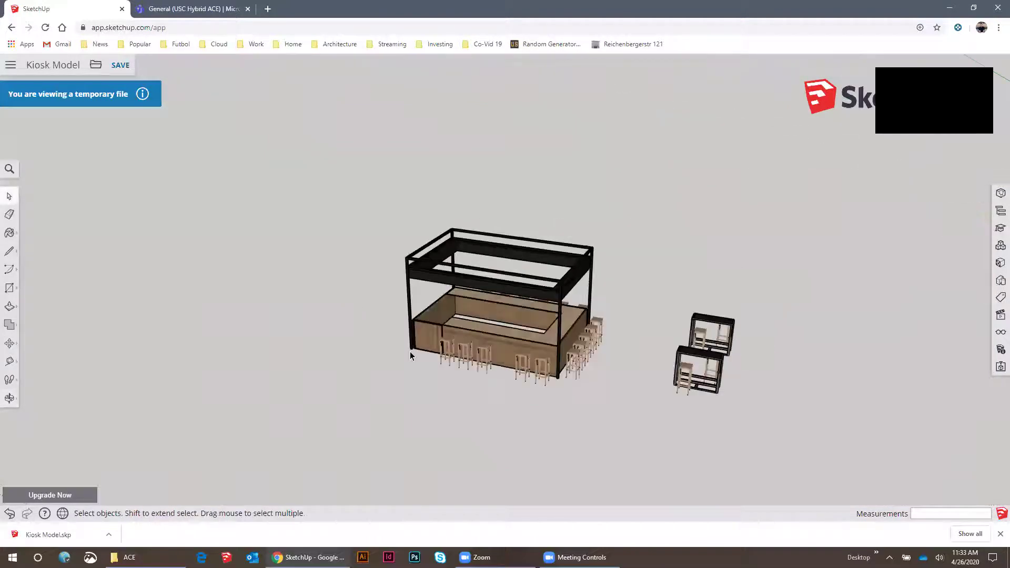
pyautogui.scroll(10, 406, 339)
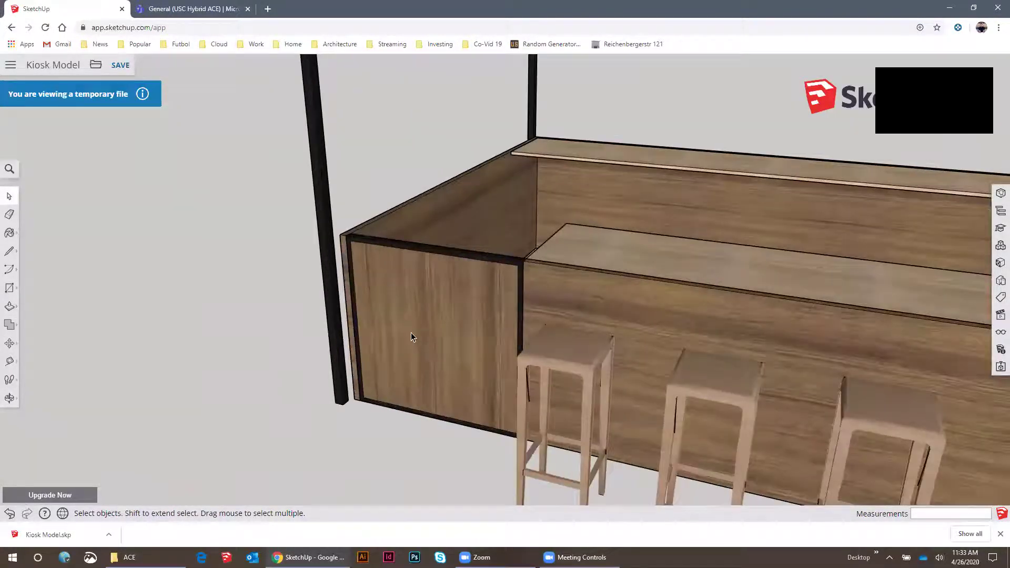
pyautogui.scroll(-5, 389, 306)
# Open the copied kiosk's group and its nested wooden counter group for editing
pyautogui.click(468, 297)
pyautogui.doubleClick(468, 297)
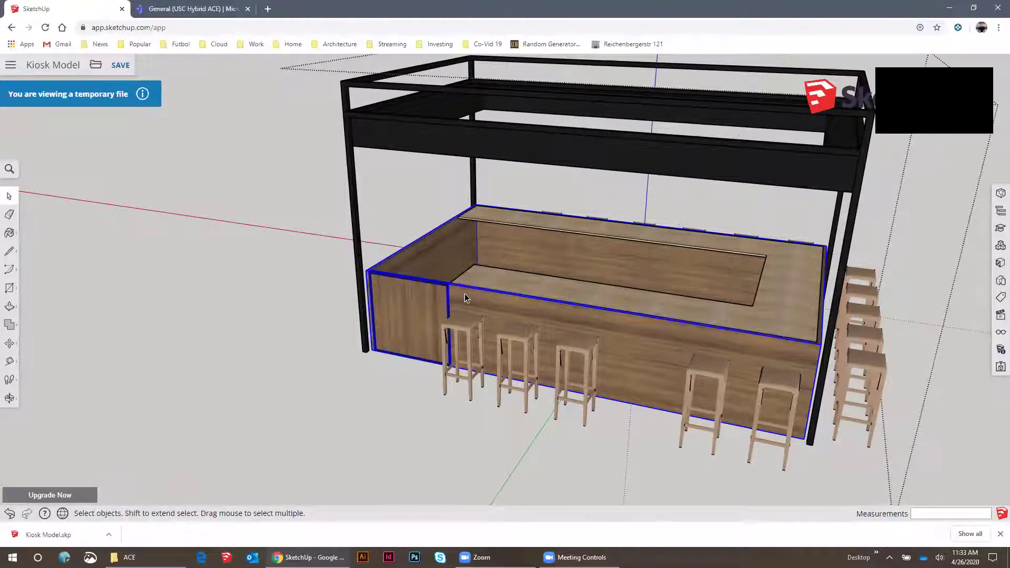
pyautogui.scroll(-5, 464, 298)
pyautogui.scroll(8, 473, 300)
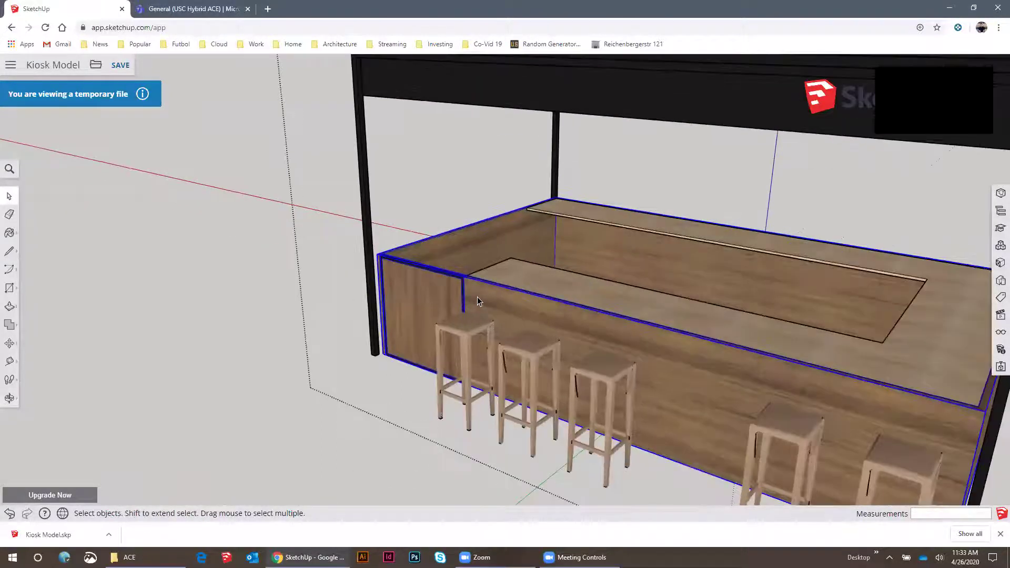
pyautogui.doubleClick(471, 292)
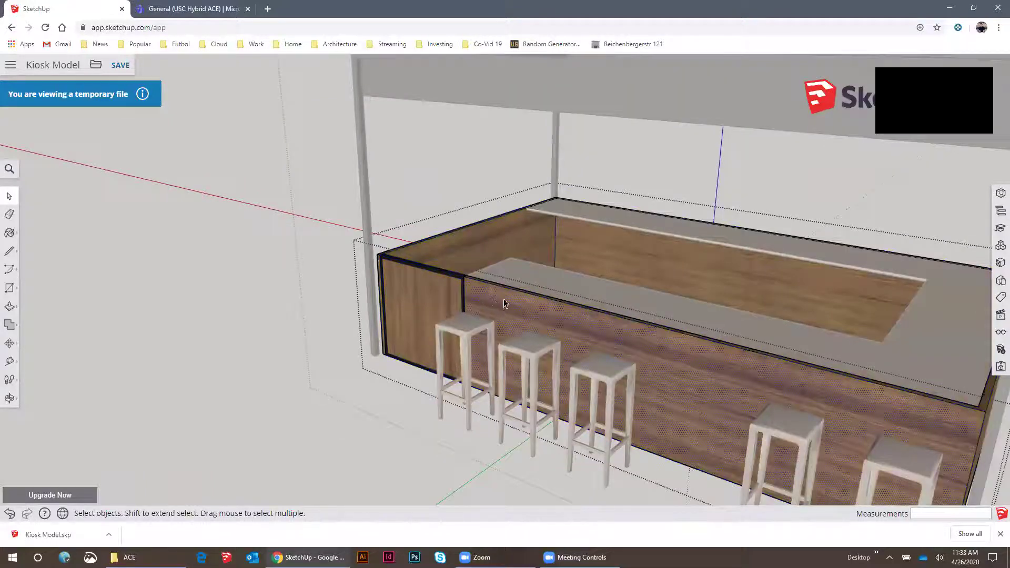
# Open the black-framed panel group at the end of the counter for editing and select its wood face
pyautogui.moveTo(455, 301); pyautogui.dragTo(563, 286, button='middle')
pyautogui.scroll(5, 553, 288)
pyautogui.click(543, 278)
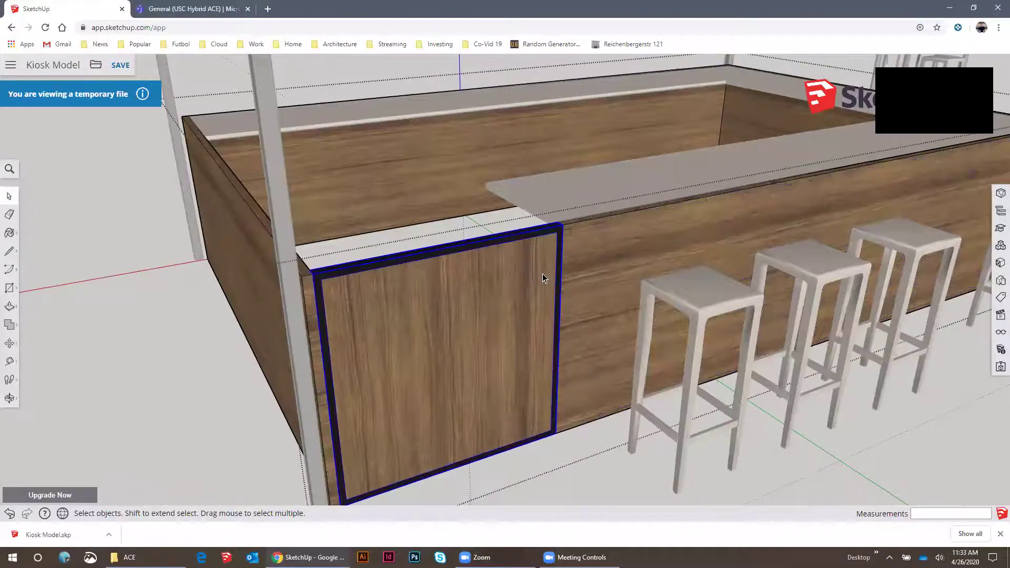
pyautogui.click(582, 260)
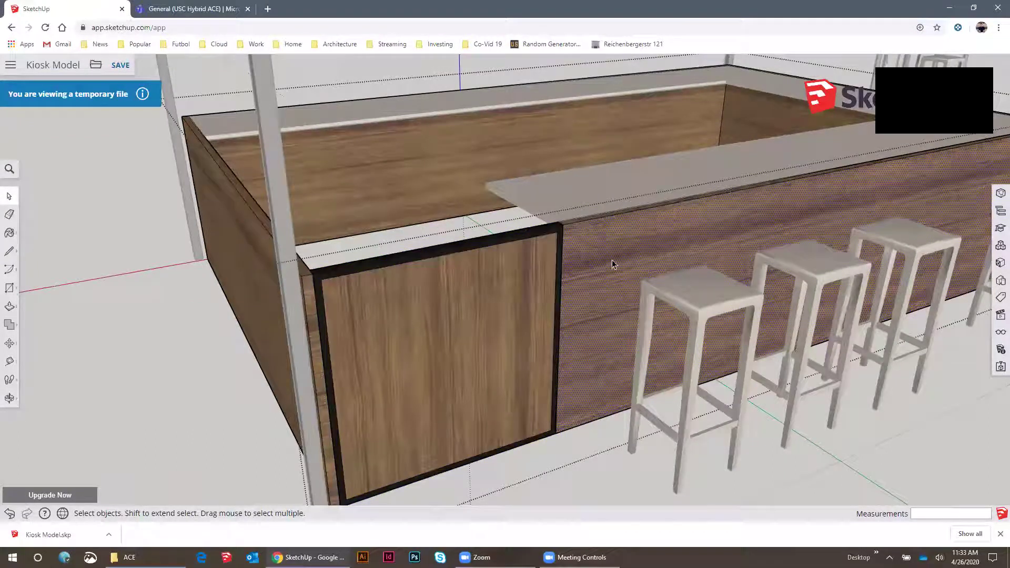
pyautogui.click(483, 281)
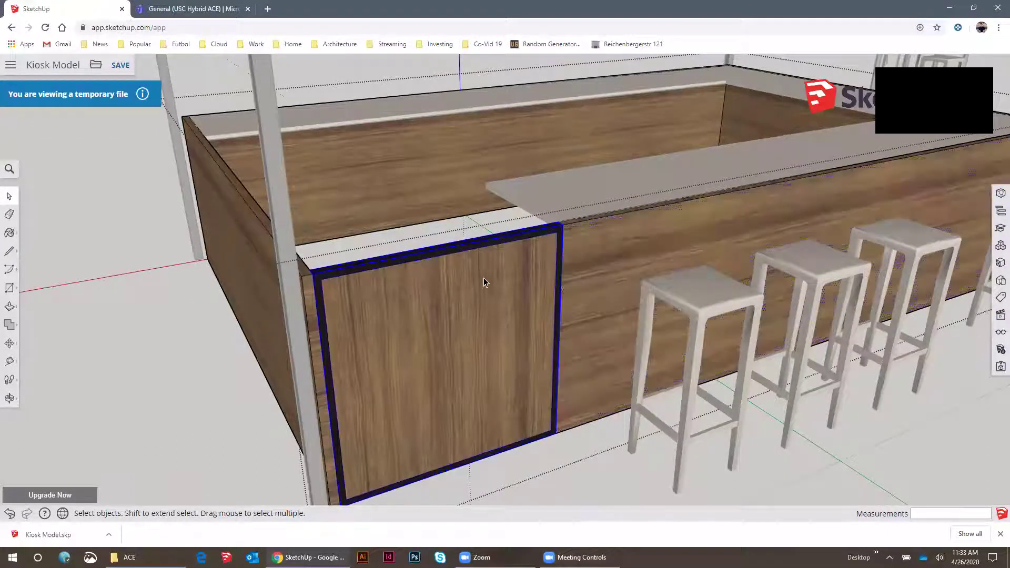
pyautogui.doubleClick(469, 322)
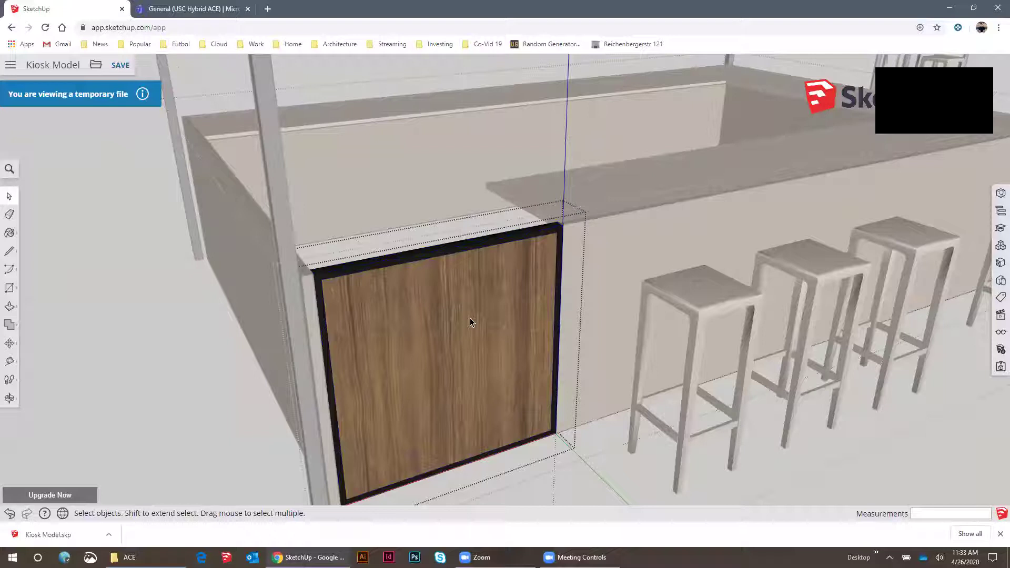
pyautogui.moveTo(469, 322); pyautogui.dragTo(421, 275, button='middle')
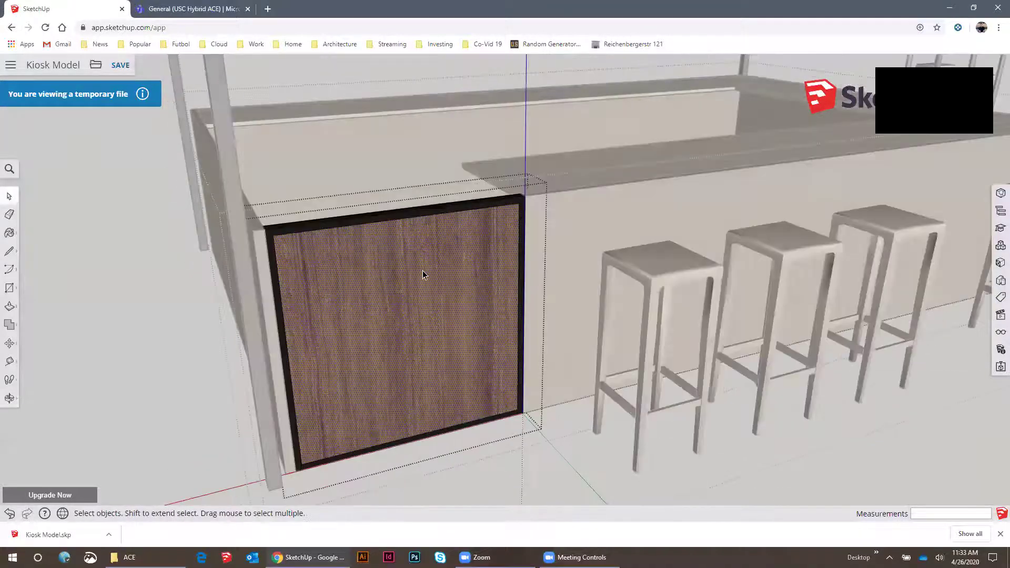
# Paint the selected wood face of the end panel with the light green Marc_Shoes3 material
pyautogui.scroll(-2, 418, 295)
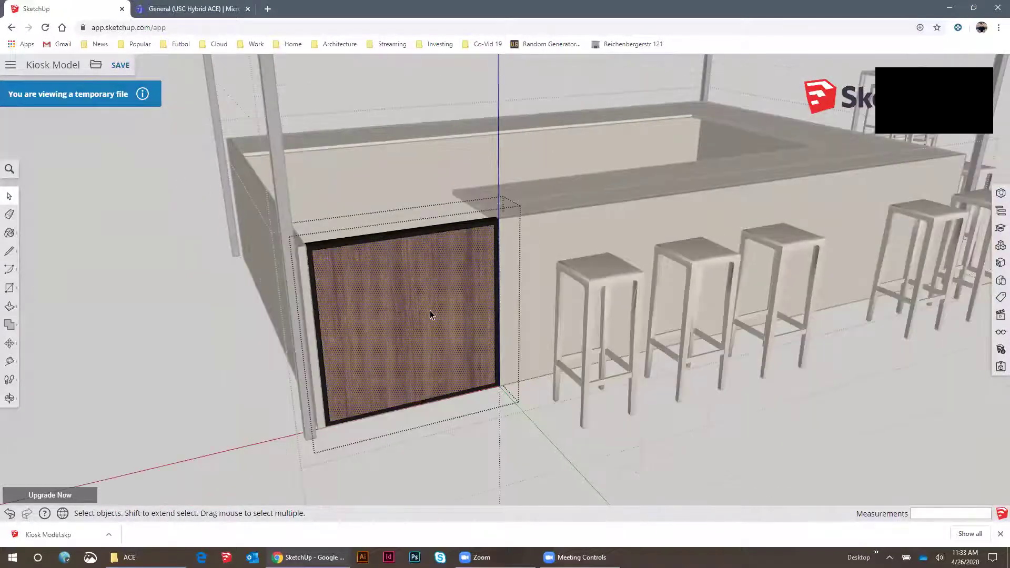
pyautogui.moveTo(406, 306); pyautogui.dragTo(494, 278, button='middle')
pyautogui.press('b')
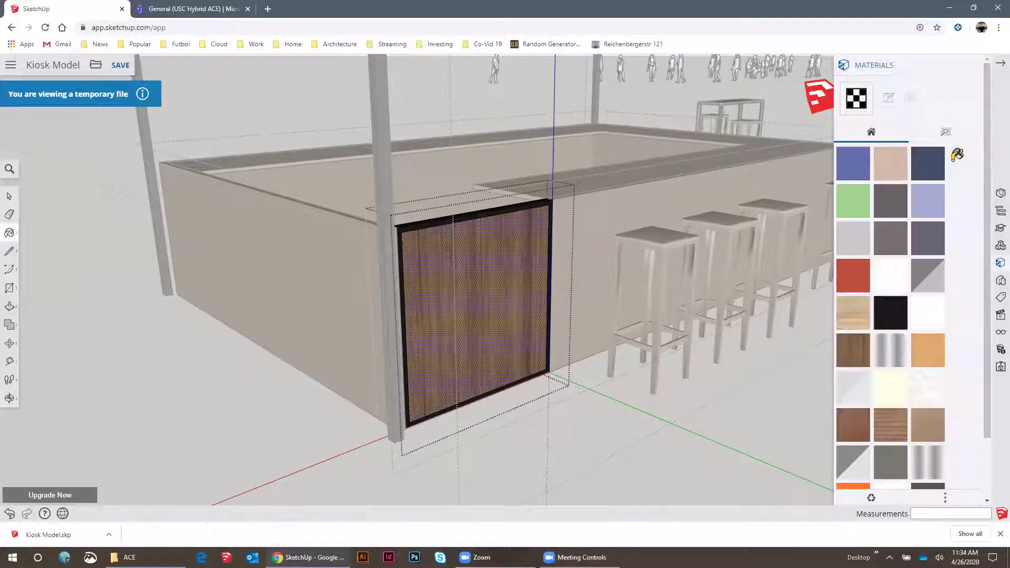
pyautogui.click(852, 210)
pyautogui.click(503, 278)
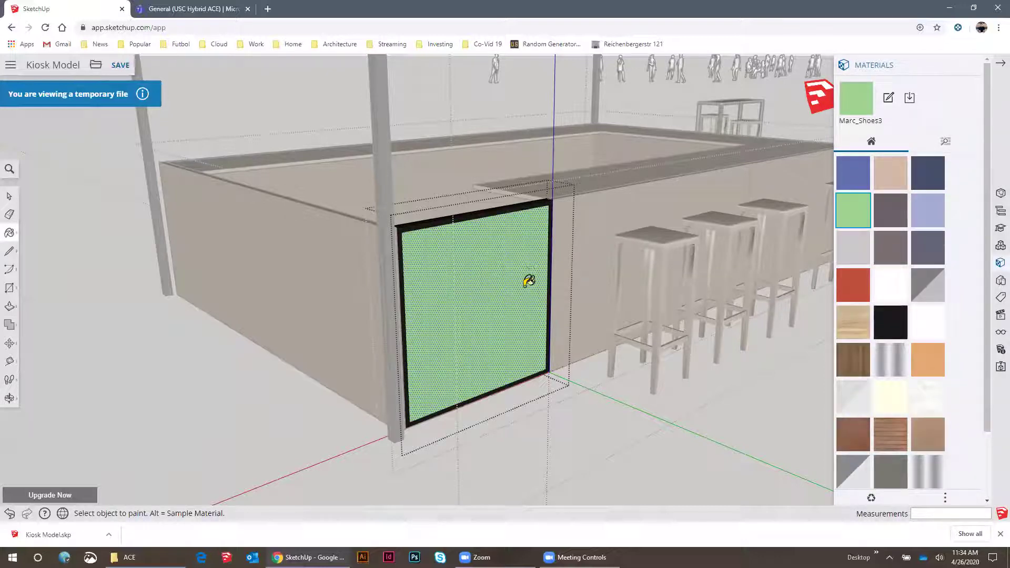
# Paint the black frame around the green end panel with the red Marc_Wrist material
pyautogui.click(848, 290)
pyautogui.scroll(6, 450, 225)
pyautogui.moveTo(406, 218)
pyautogui.mouseDown(button='middle')
pyautogui.moveTo(391, 250)
pyautogui.moveTo(405, 225)
pyautogui.mouseUp(button='middle')
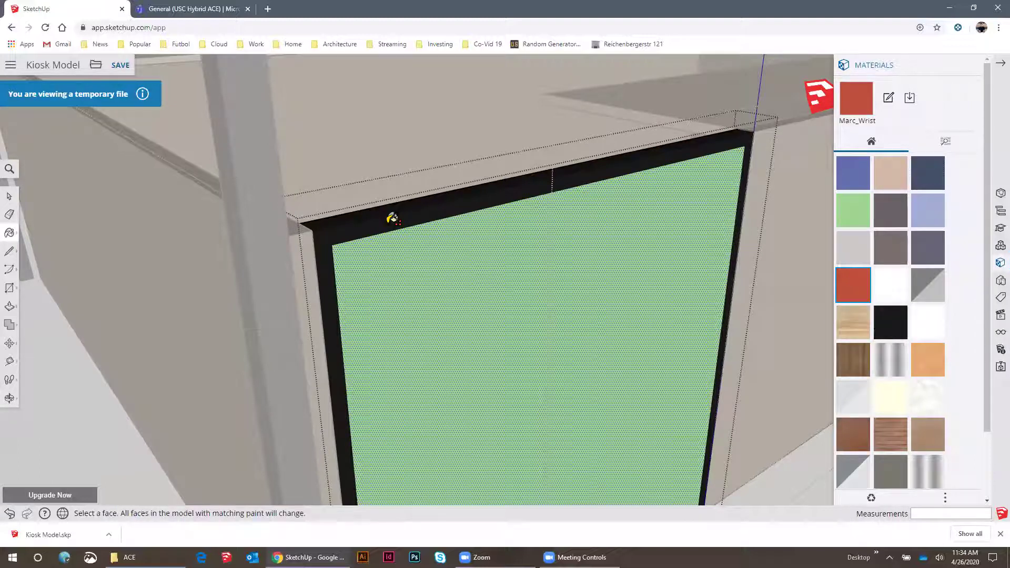
pyautogui.moveTo(359, 255)
pyautogui.mouseDown(button='middle')
pyautogui.moveTo(225, 282)
pyautogui.moveTo(557, 269)
pyautogui.moveTo(450, 261)
pyautogui.moveTo(654, 230)
pyautogui.moveTo(431, 221)
pyautogui.moveTo(249, 191)
pyautogui.moveTo(646, 180)
pyautogui.moveTo(442, 310)
pyautogui.moveTo(638, 271)
pyautogui.mouseUp(button='middle')
pyautogui.scroll(3, 310, 291)
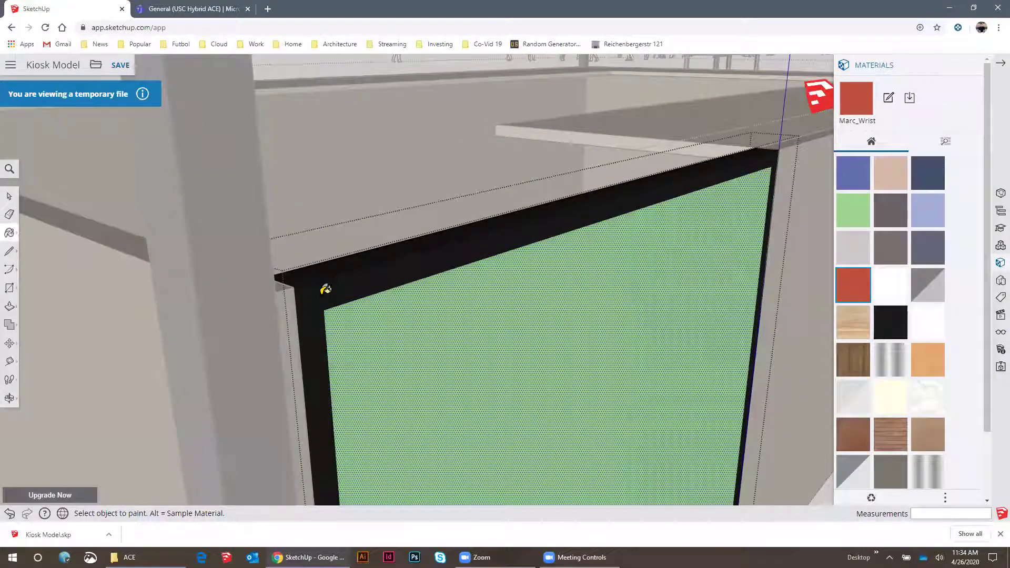
pyautogui.click(322, 292)
pyautogui.click(360, 257)
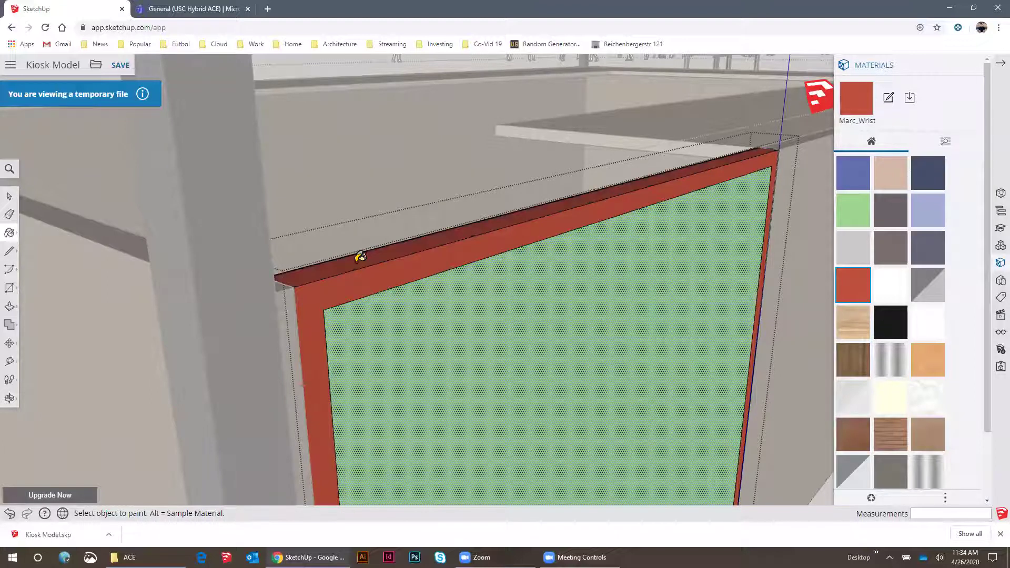
pyautogui.scroll(-5, 451, 240)
pyautogui.moveTo(450, 235); pyautogui.dragTo(480, 284, button='middle')
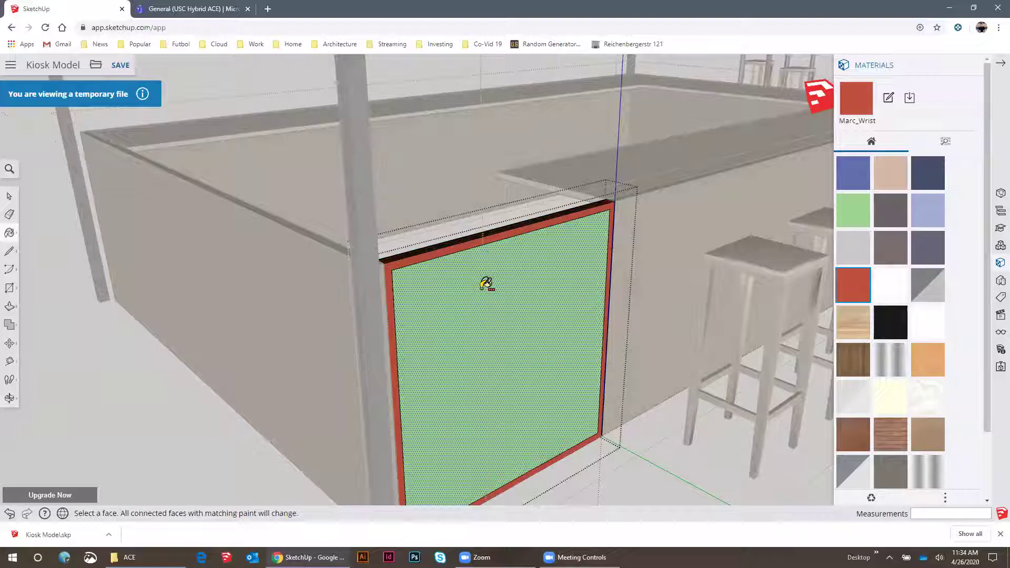
# Undo the last frame painting and repaint all faces matching the black frame with red Marc_Wrist
pyautogui.hotkey('ctrl', 'z')
pyautogui.scroll(2, 395, 269)
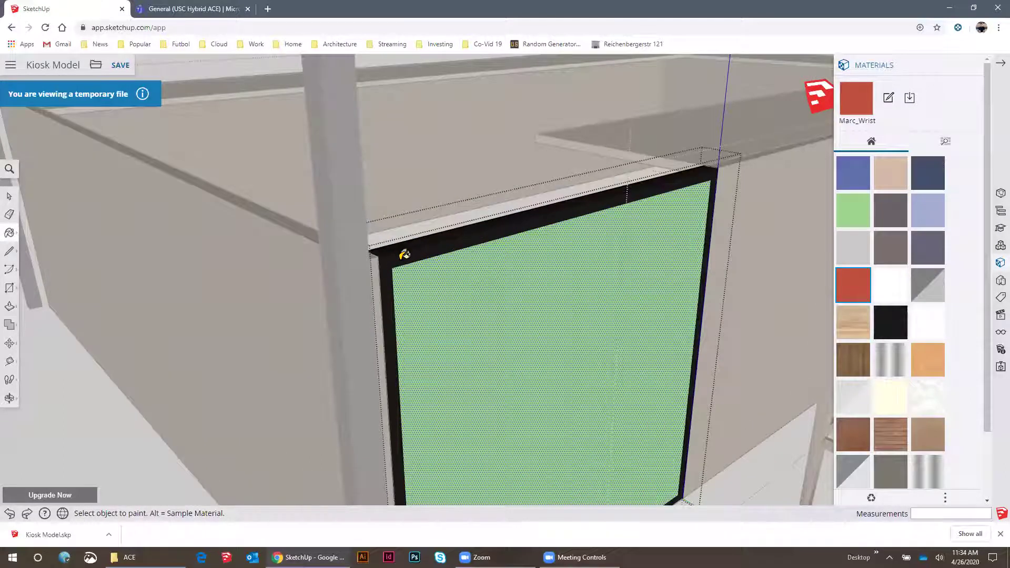
pyautogui.press('shift')
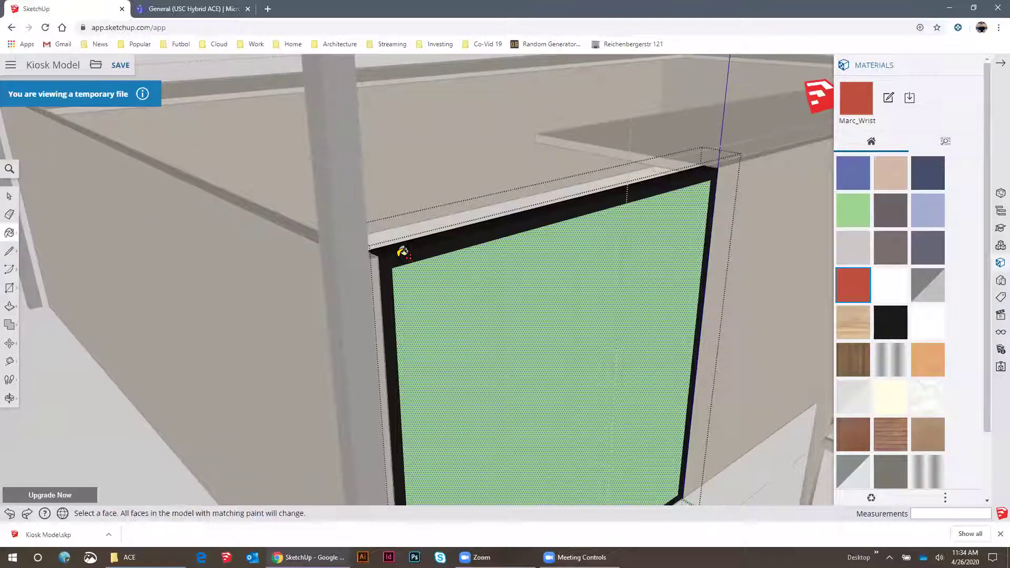
pyautogui.keyDown('shift'); pyautogui.scroll(3, 398, 245); pyautogui.keyUp('shift')
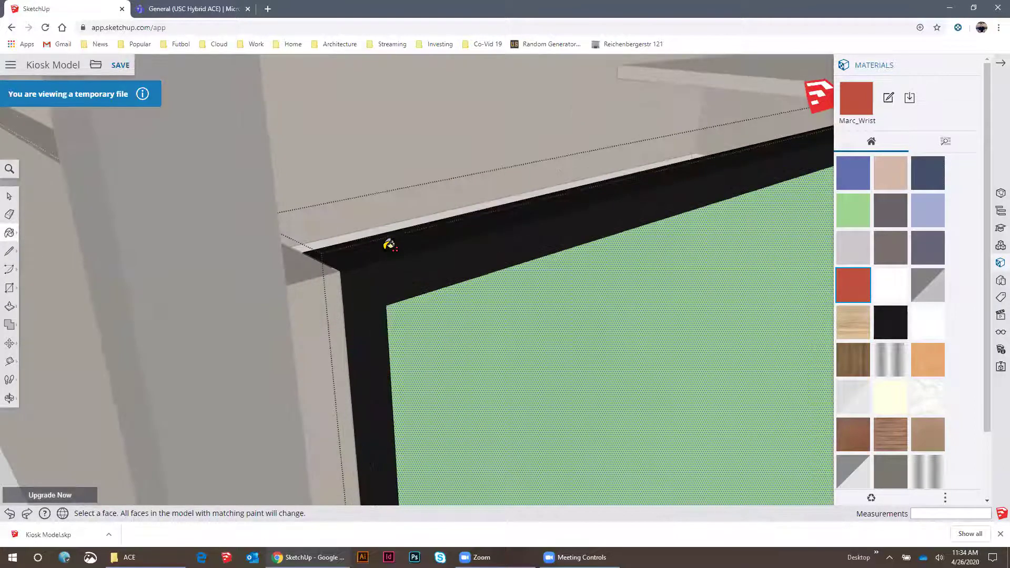
pyautogui.keyDown('shift'); pyautogui.click(389, 245); pyautogui.keyUp('shift')
pyautogui.scroll(-6, 389, 245)
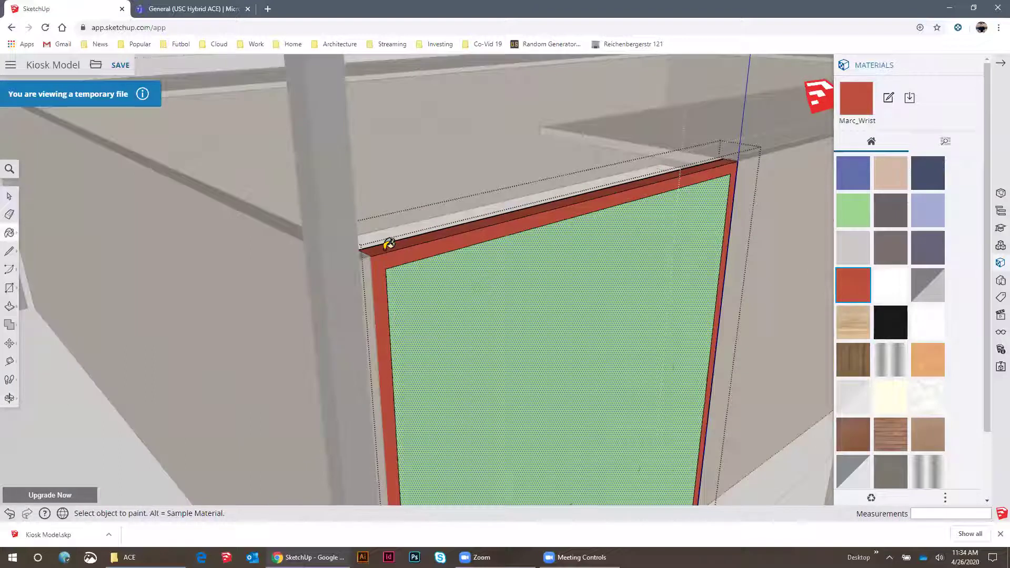
pyautogui.scroll(-5, 415, 255)
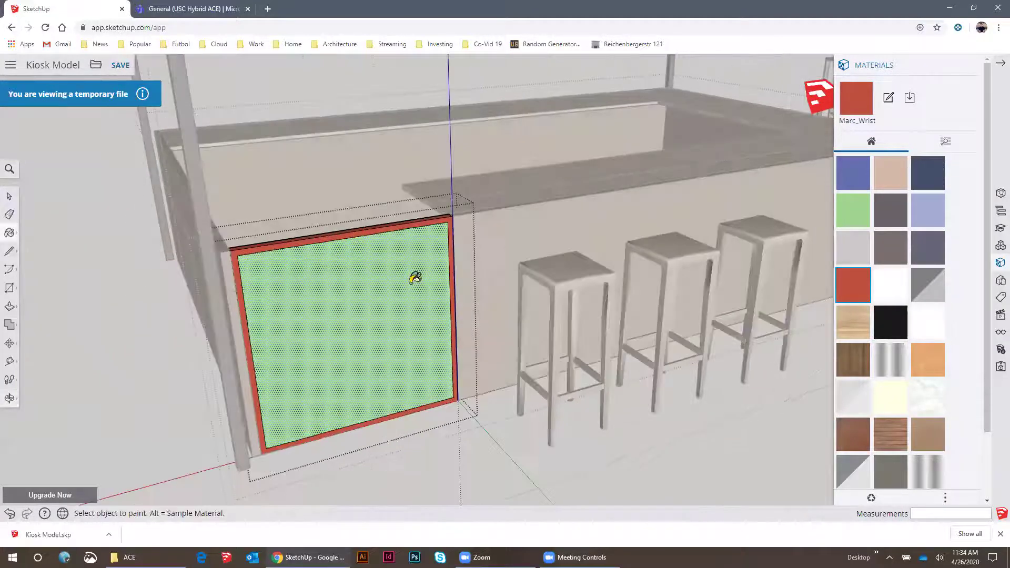
# Leave the panel group, open the kiosk's black post-and-beam frame group for editing and select all its geometry
pyautogui.press('space')
pyautogui.scroll(4, 288, 294)
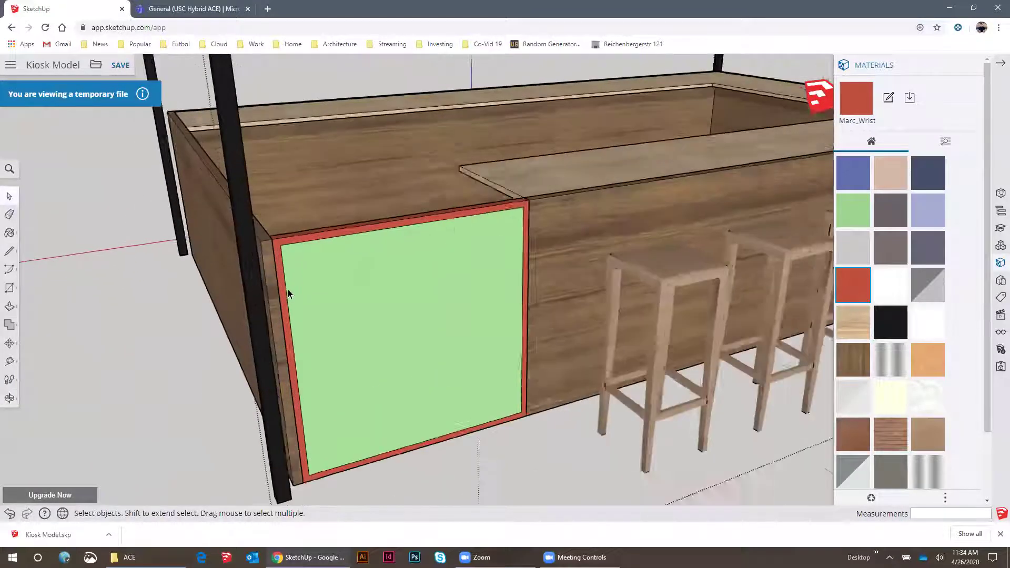
pyautogui.scroll(-5, 342, 273)
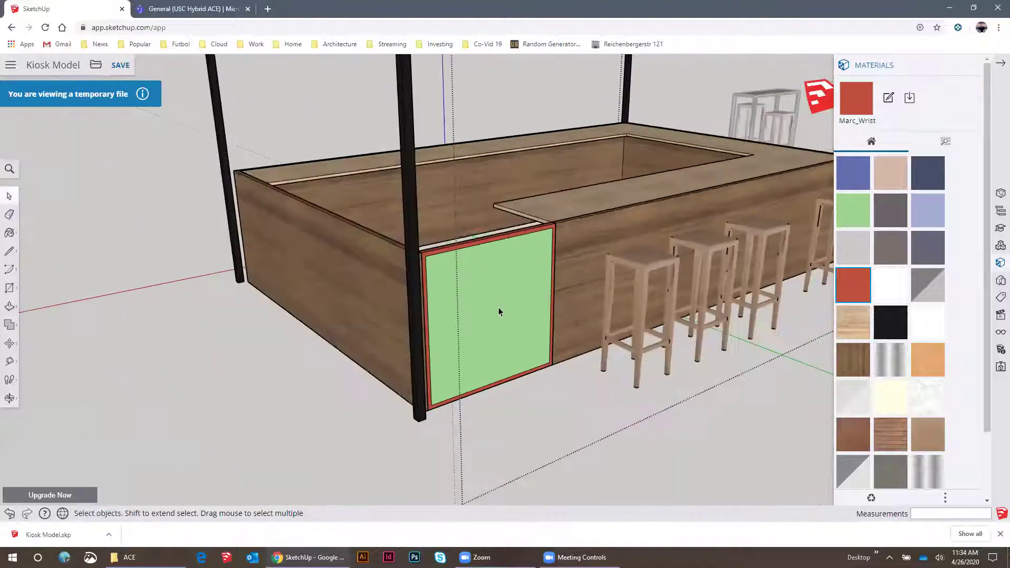
pyautogui.scroll(3, 450, 256)
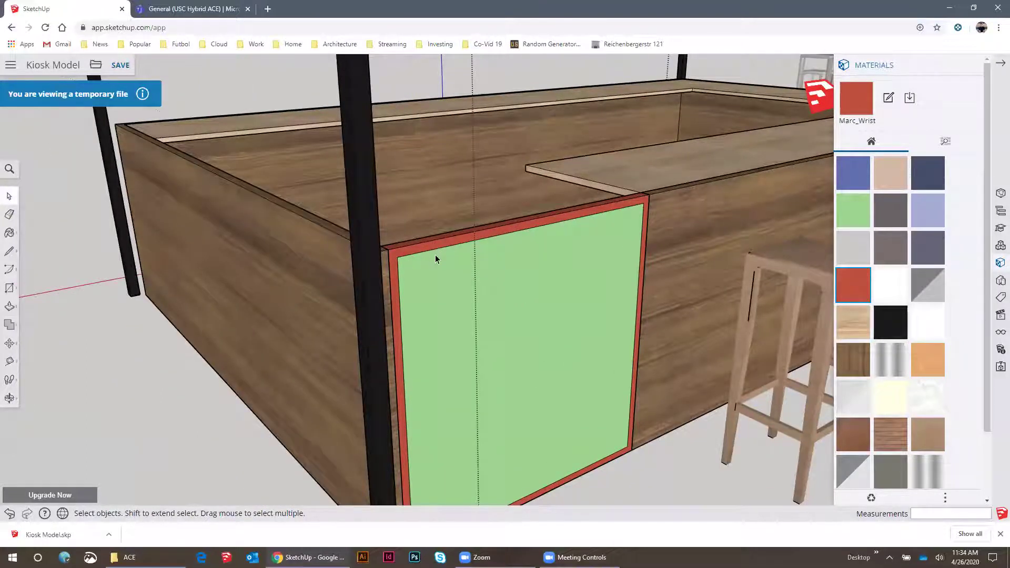
pyautogui.scroll(-3, 436, 361)
pyautogui.scroll(-3, 437, 363)
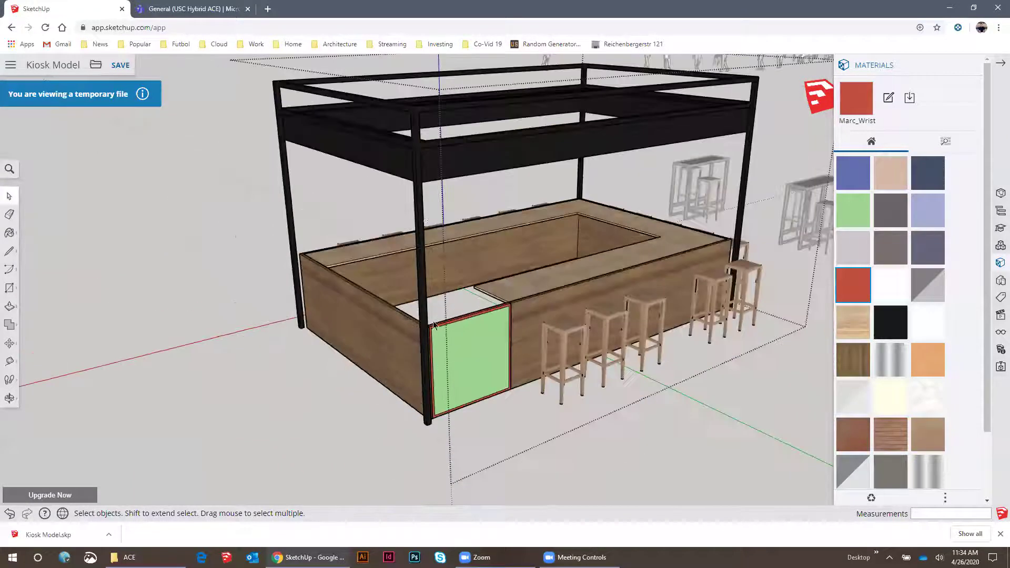
pyautogui.scroll(2, 415, 167)
pyautogui.tripleClick(415, 168)
pyautogui.scroll(-1, 418, 246)
pyautogui.scroll(2, 416, 221)
pyautogui.scroll(-1, 418, 215)
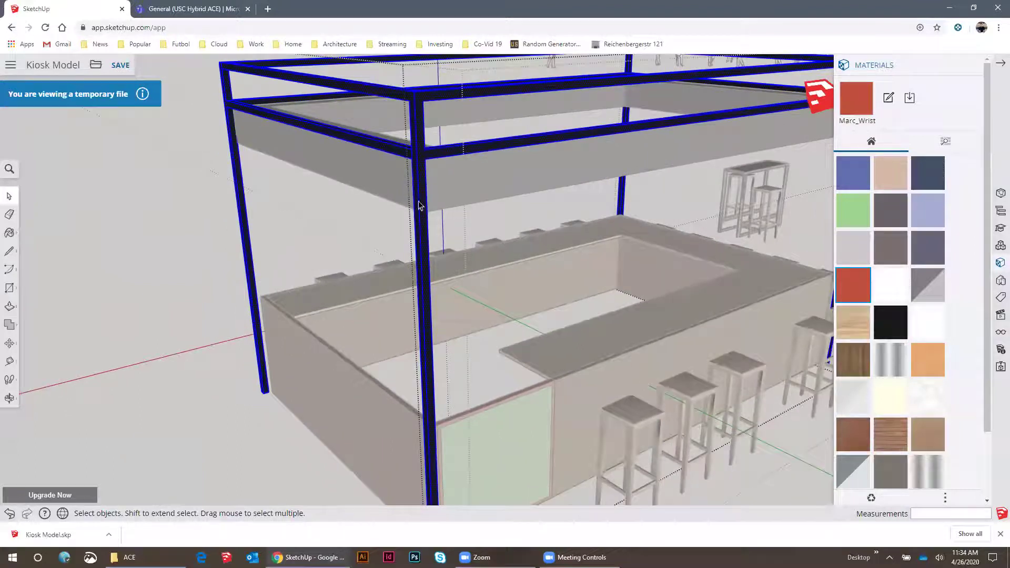
pyautogui.scroll(2, 420, 174)
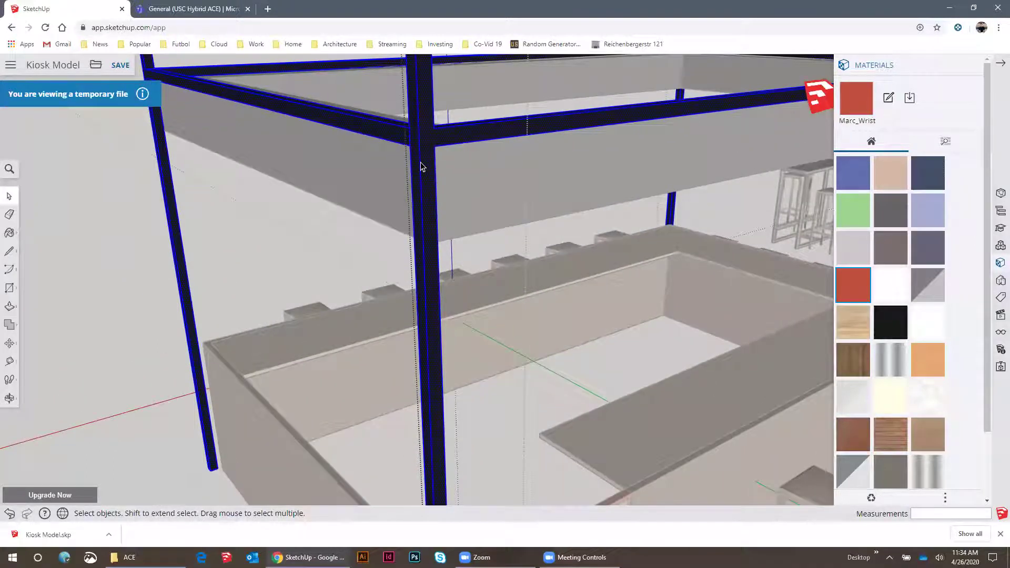
pyautogui.scroll(-2, 421, 163)
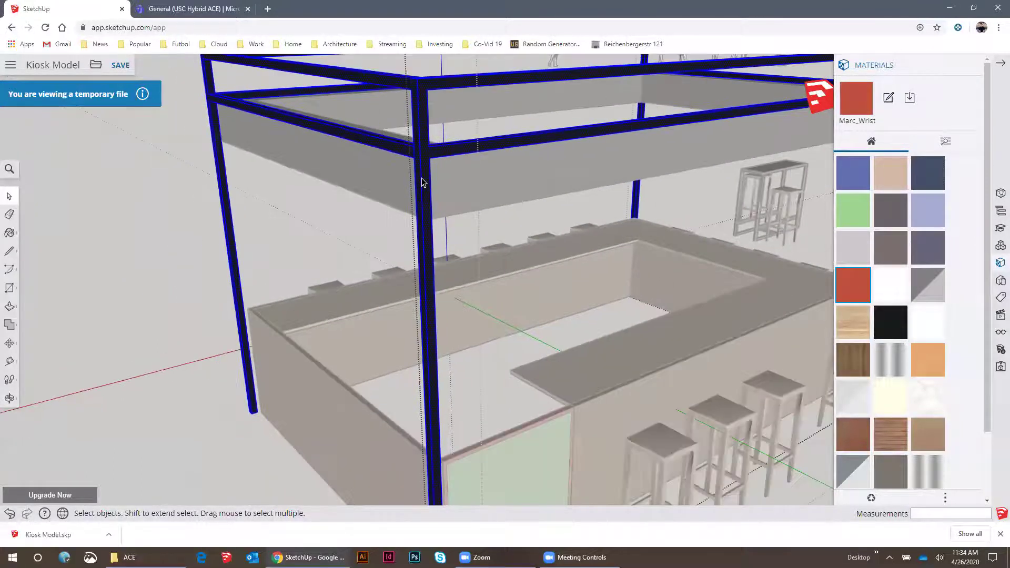
pyautogui.scroll(1, 422, 182)
# Paint the selected posts and beams with the red Marc_Wrist material and close the frame group
pyautogui.press('b')
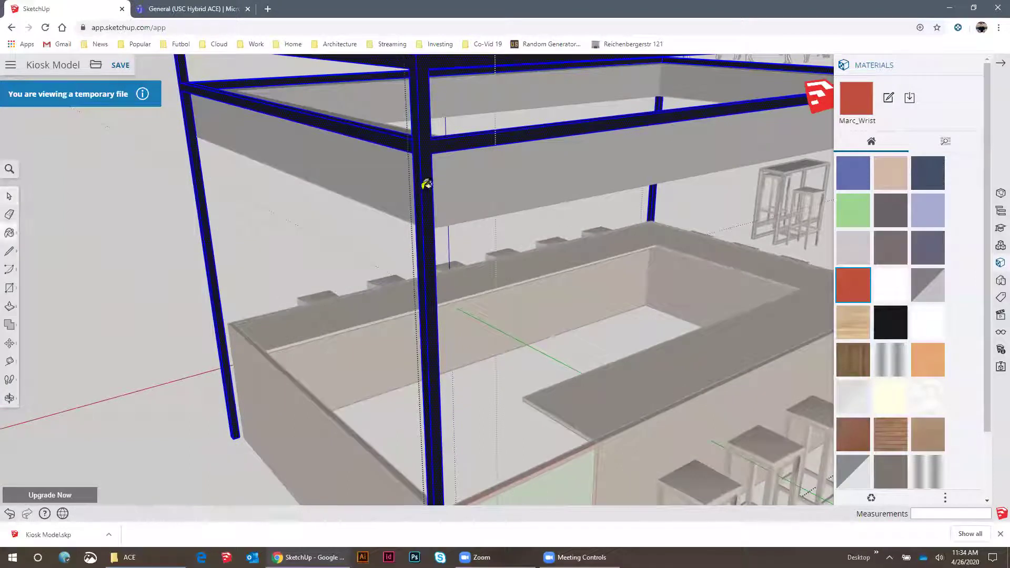
pyautogui.scroll(-1, 767, 279)
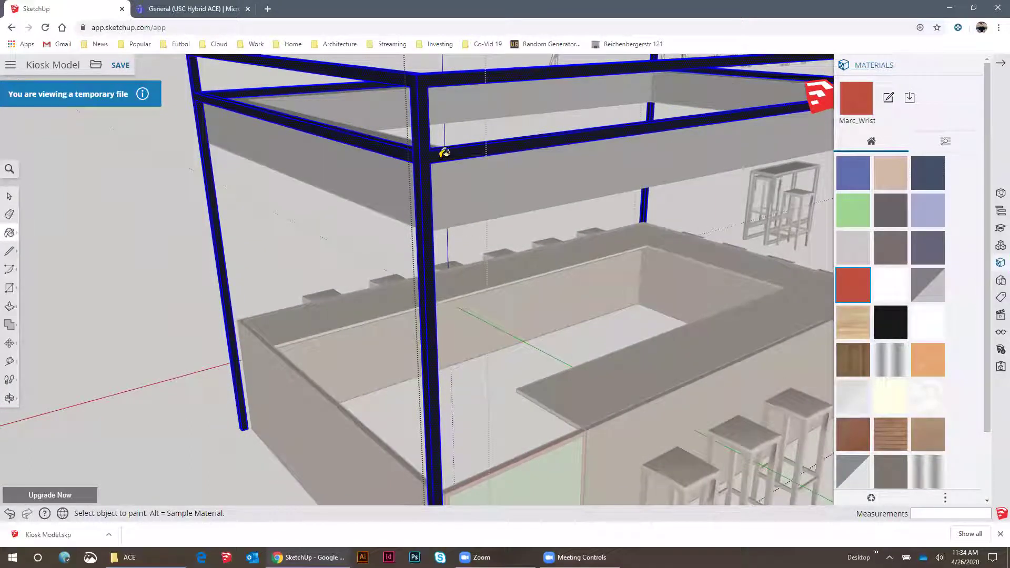
pyautogui.click(433, 148)
pyautogui.moveTo(616, 160); pyautogui.dragTo(363, 192, button='middle')
pyautogui.scroll(-3, 363, 191)
pyautogui.moveTo(438, 176); pyautogui.dragTo(578, 124, button='middle')
pyautogui.press('space')
pyautogui.click(493, 202)
pyautogui.click(494, 201)
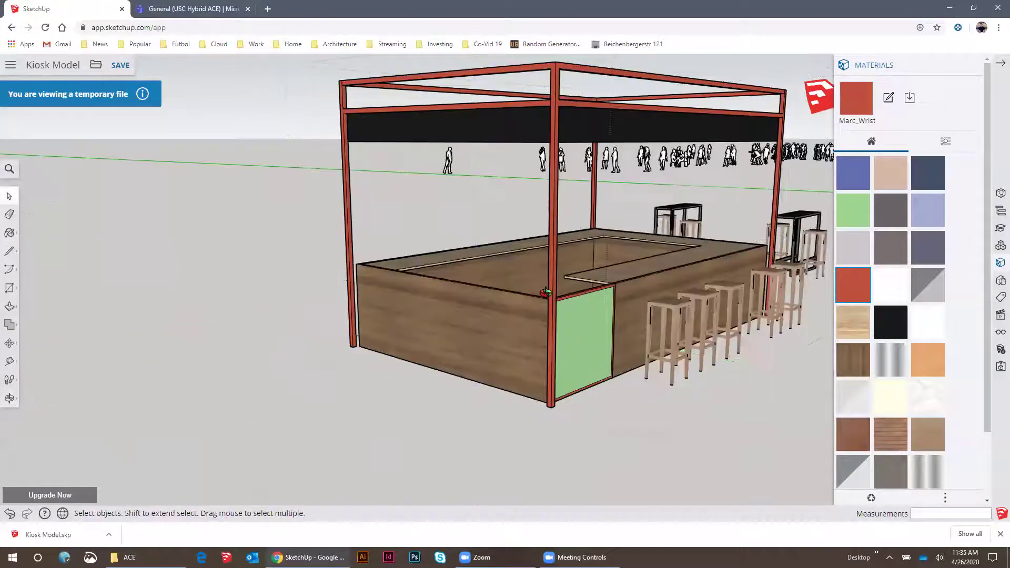
# Open the nearer black high table beside the kiosk, paint its geometry with red Marc_Wrist and leave its group
pyautogui.moveTo(618, 269); pyautogui.dragTo(529, 305, button='middle')
pyautogui.moveTo(673, 315); pyautogui.dragTo(374, 298, button='middle')
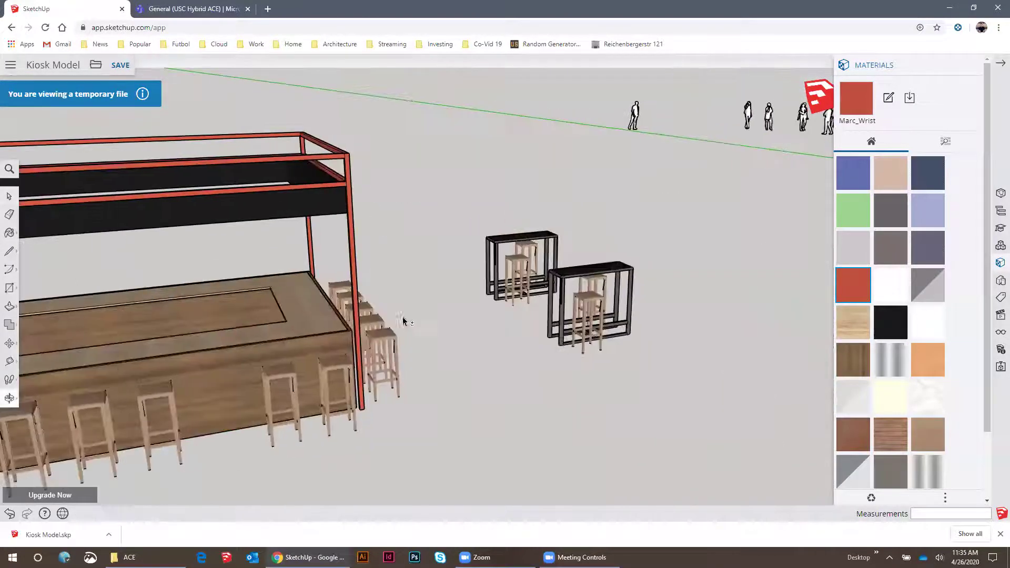
pyautogui.scroll(8, 513, 355)
pyautogui.moveTo(513, 355); pyautogui.dragTo(503, 298, button='middle')
pyautogui.click(504, 298)
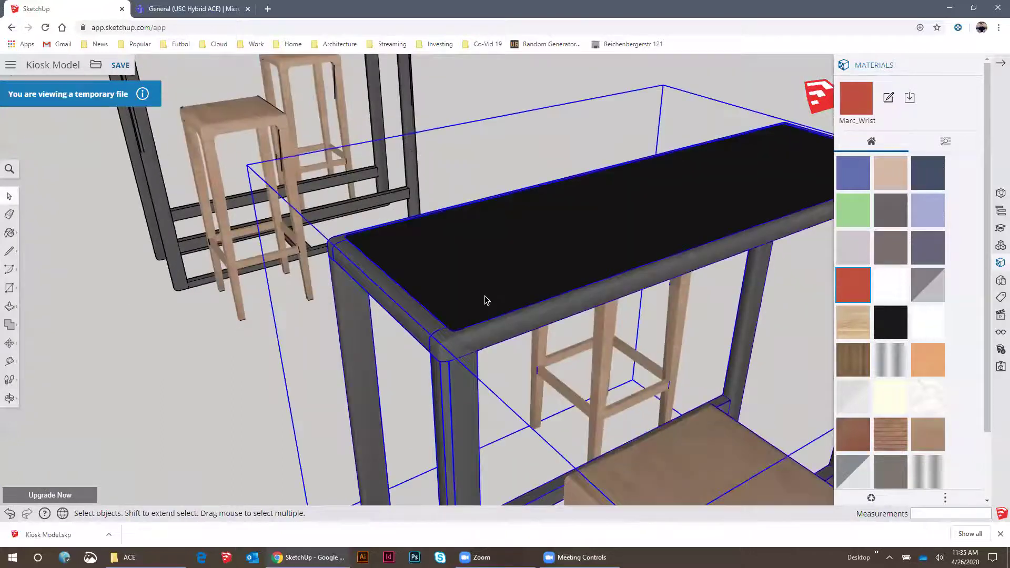
pyautogui.scroll(-3, 515, 258)
pyautogui.press('b')
pyautogui.click(498, 271)
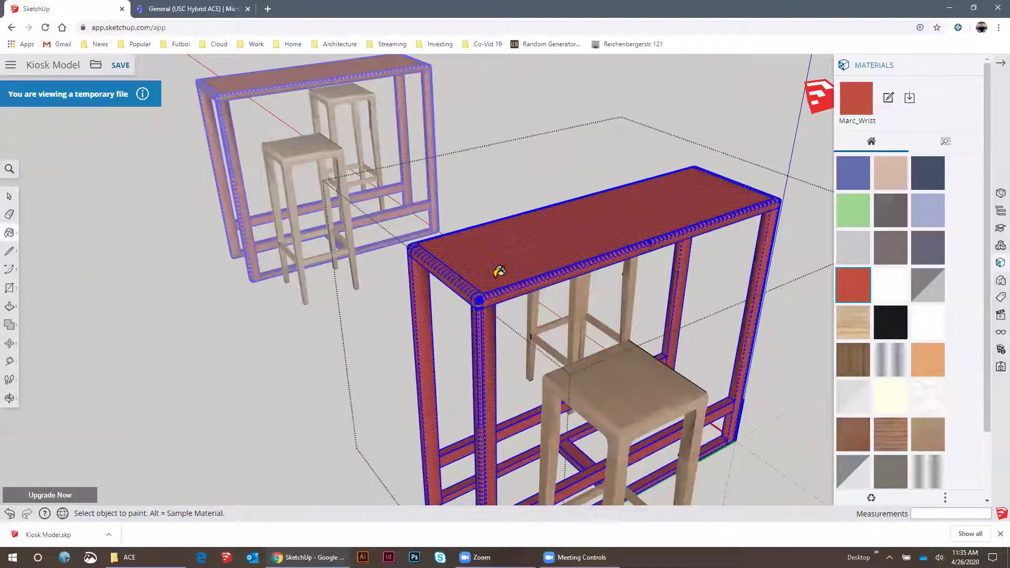
pyautogui.press('space')
pyautogui.press('Escape')
# Sample the light green Marc_Shoes3 material from the panel at the end of the counter
pyautogui.scroll(-10, 628, 252)
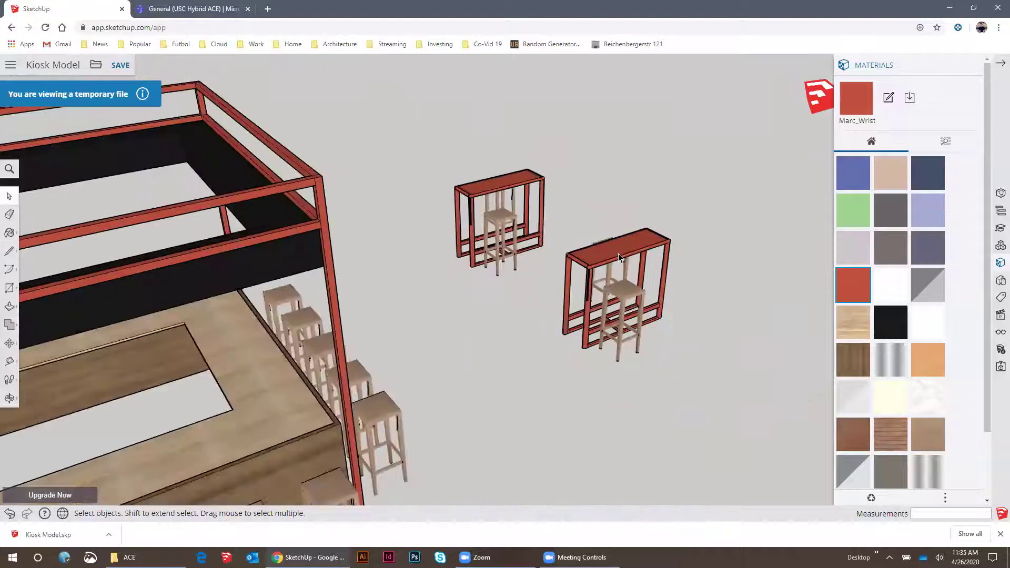
pyautogui.scroll(6, 270, 382)
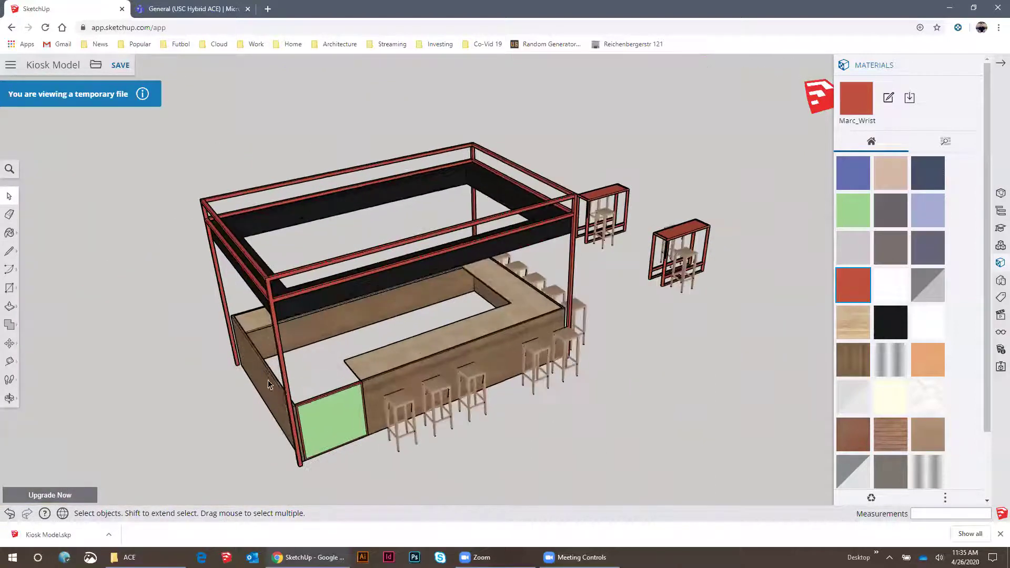
pyautogui.moveTo(271, 381); pyautogui.dragTo(336, 349, button='middle')
pyautogui.moveTo(374, 358)
pyautogui.keyDown('shift'); pyautogui.mouseDown(button='middle')
pyautogui.moveTo(388, 226)
pyautogui.moveTo(416, 252)
pyautogui.moveTo(396, 237)
pyautogui.moveTo(367, 442)
pyautogui.mouseUp(button='middle'); pyautogui.keyUp('shift')
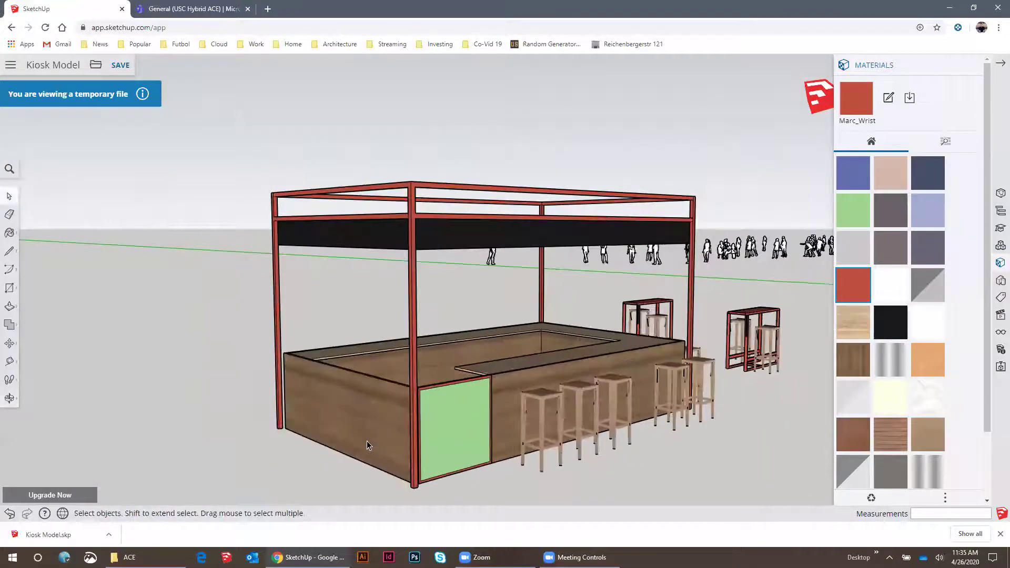
pyautogui.scroll(5, 412, 414)
pyautogui.press('b')
pyautogui.keyDown('alt'); pyautogui.click(576, 345); pyautogui.keyUp('alt')
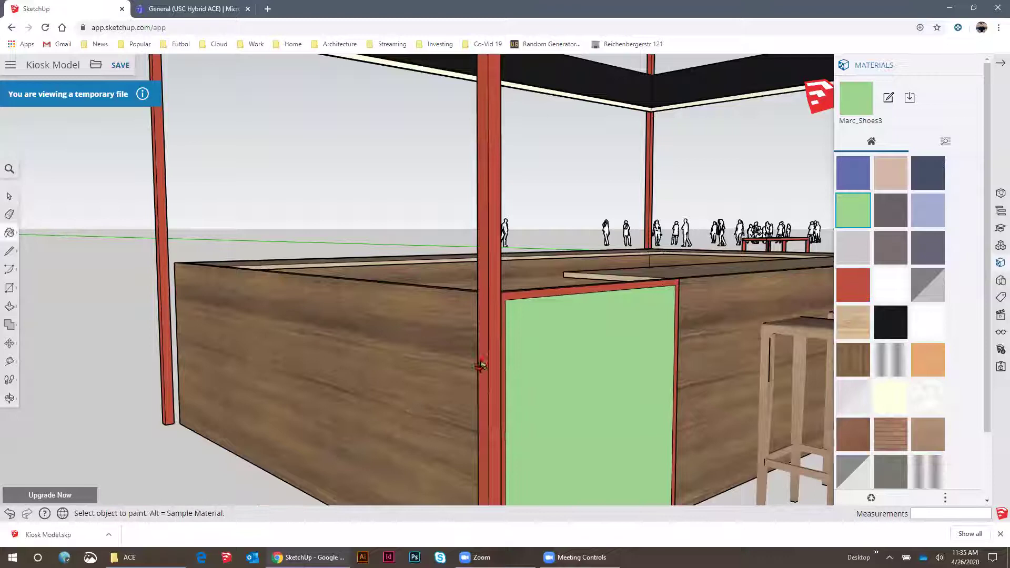
# Open the kiosk's counter group, paint its wooden base with the sampled light green material and clear the selection
pyautogui.moveTo(407, 310); pyautogui.dragTo(393, 343, button='middle')
pyautogui.press('space')
pyautogui.doubleClick(393, 343)
pyautogui.click(393, 343)
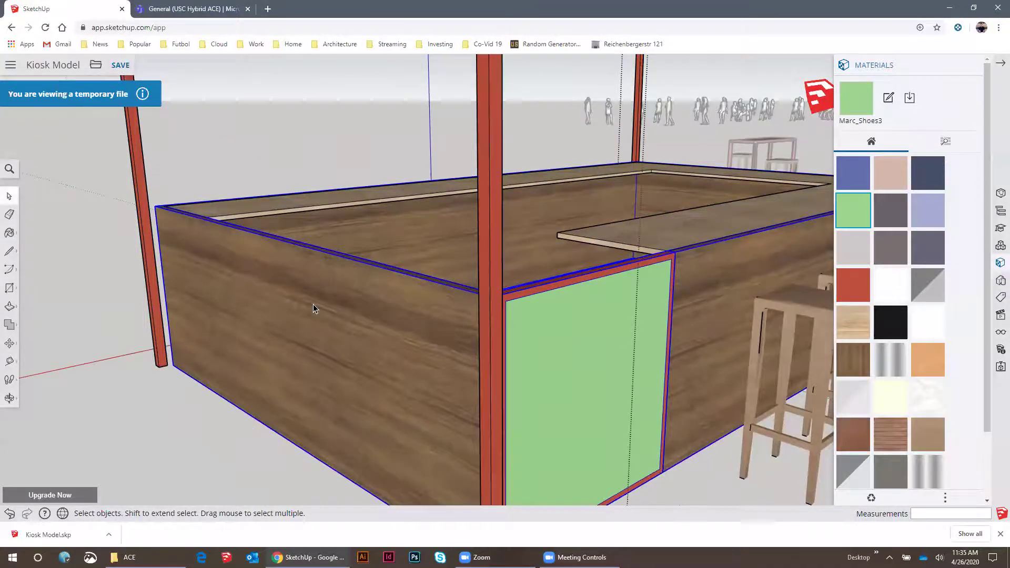
pyautogui.scroll(-6, 313, 304)
pyautogui.moveTo(341, 299); pyautogui.dragTo(395, 304, button='middle')
pyautogui.press('b')
pyautogui.click(388, 301)
pyautogui.moveTo(277, 331); pyautogui.dragTo(463, 361, button='middle')
pyautogui.scroll(-3, 462, 361)
pyautogui.press('space')
pyautogui.press('Escape')
# Choose the pale marble material, open the wooden countertop group for editing and select all its geometry
pyautogui.scroll(4, 415, 313)
pyautogui.scroll(2, 414, 312)
pyautogui.click(394, 315)
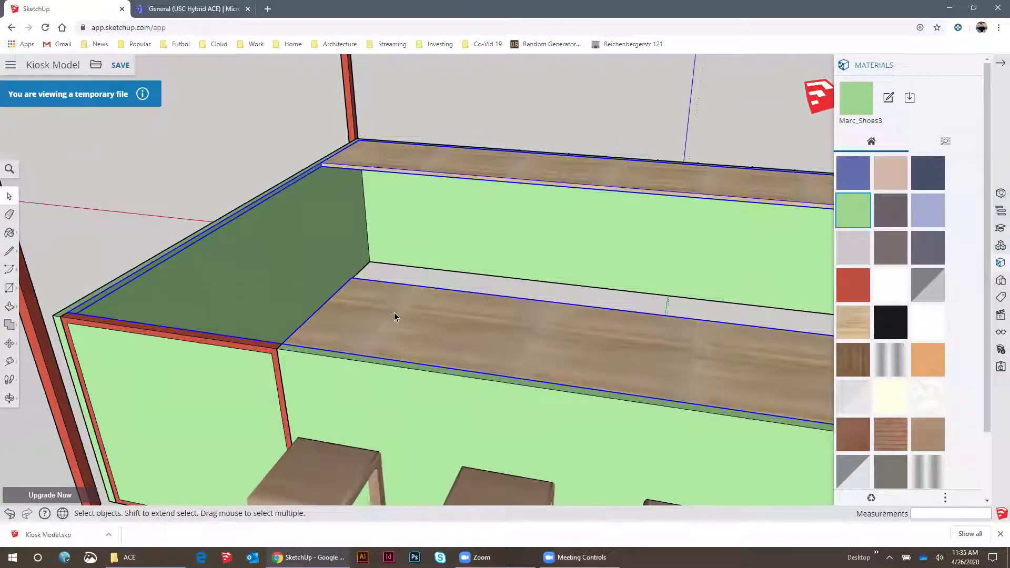
pyautogui.scroll(-1, 888, 400)
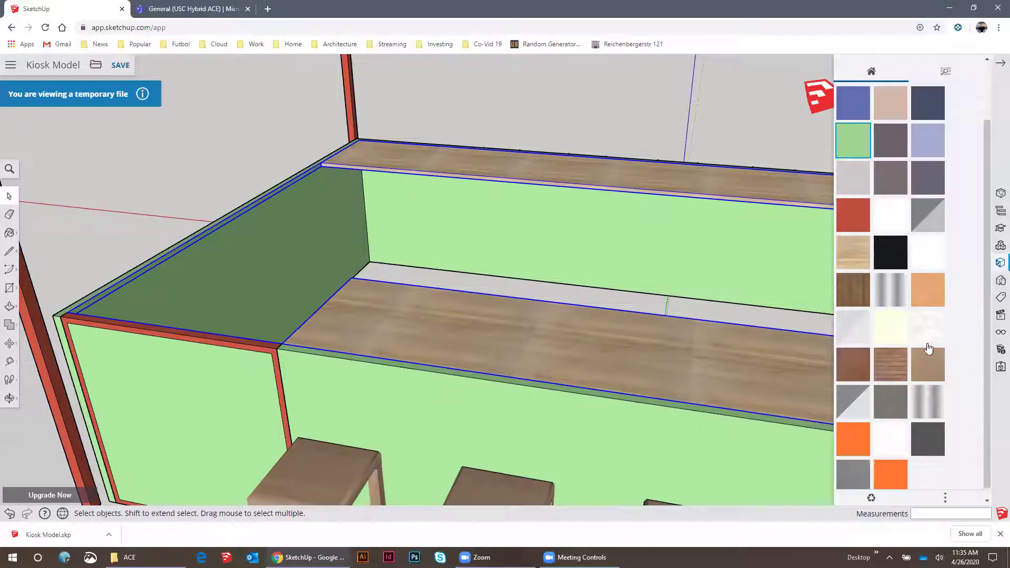
pyautogui.click(924, 332)
pyautogui.moveTo(597, 344); pyautogui.dragTo(466, 335, button='middle')
pyautogui.press('space')
pyautogui.tripleClick(466, 333)
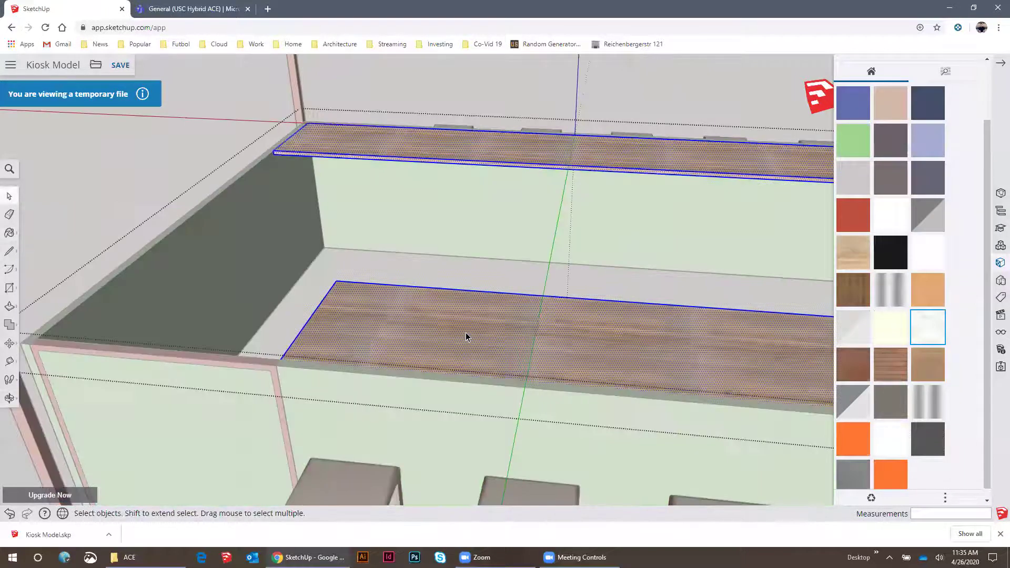
# Paint the selected countertop geometry with the pale marble material and leave the open groups
pyautogui.scroll(1, 965, 259)
pyautogui.scroll(-1, 965, 259)
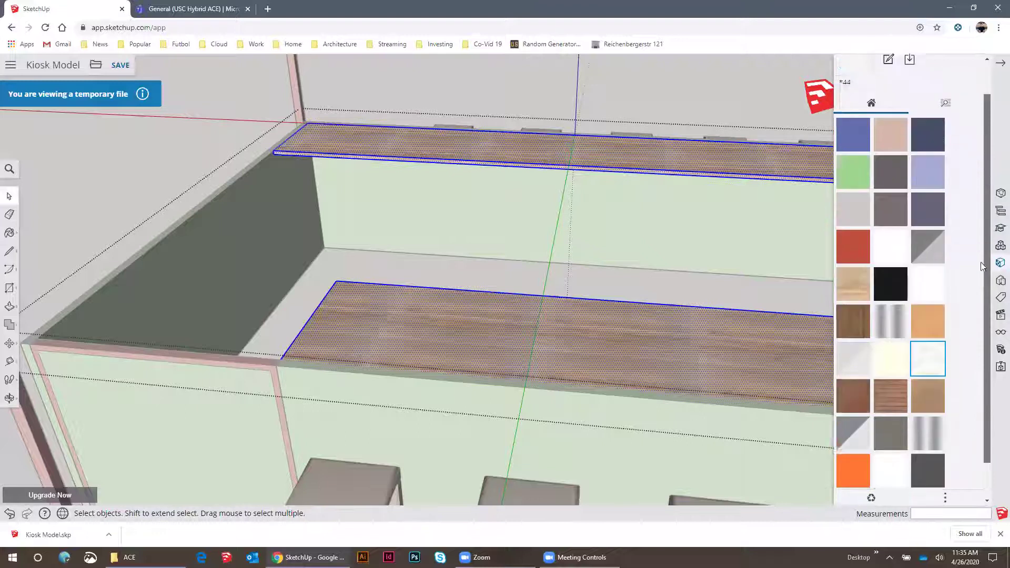
pyautogui.moveTo(718, 312); pyautogui.dragTo(390, 330, button='middle')
pyautogui.press('b')
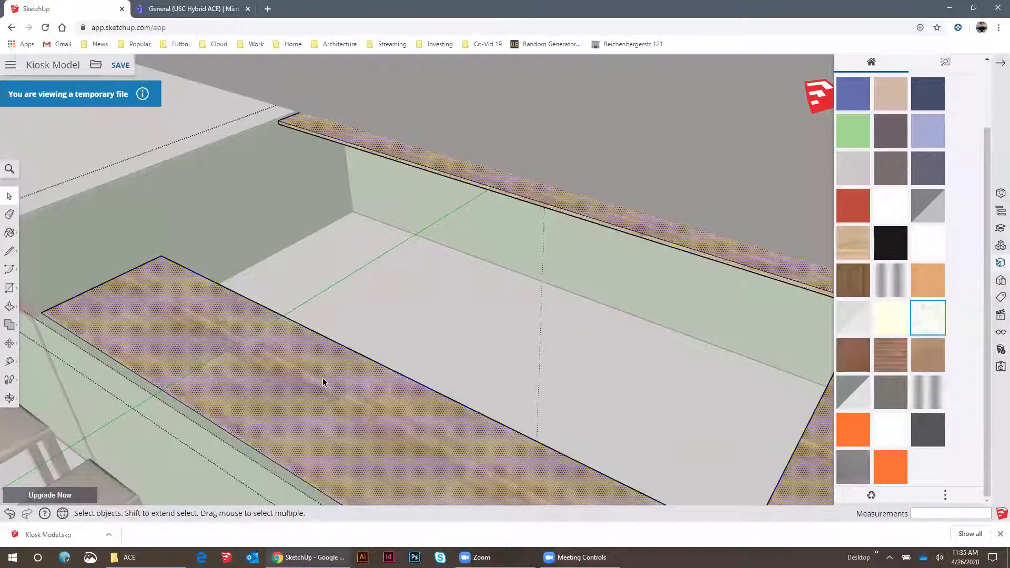
pyautogui.click(292, 357)
pyautogui.scroll(-5, 189, 406)
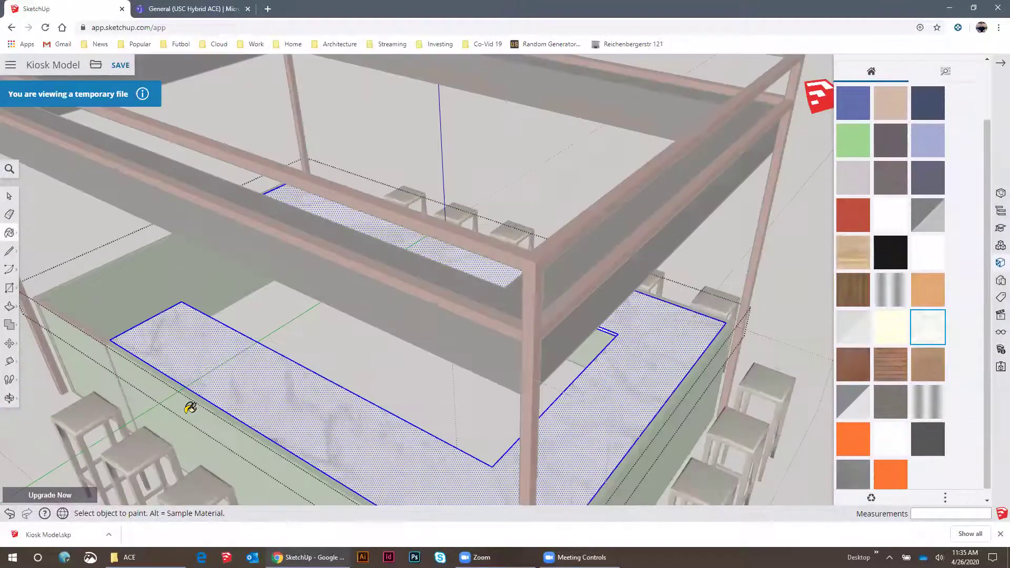
pyautogui.moveTo(189, 408); pyautogui.dragTo(263, 343, button='middle')
pyautogui.press('space')
pyautogui.press('Escape')
pyautogui.scroll(-3, 260, 352)
pyautogui.press('Escape')
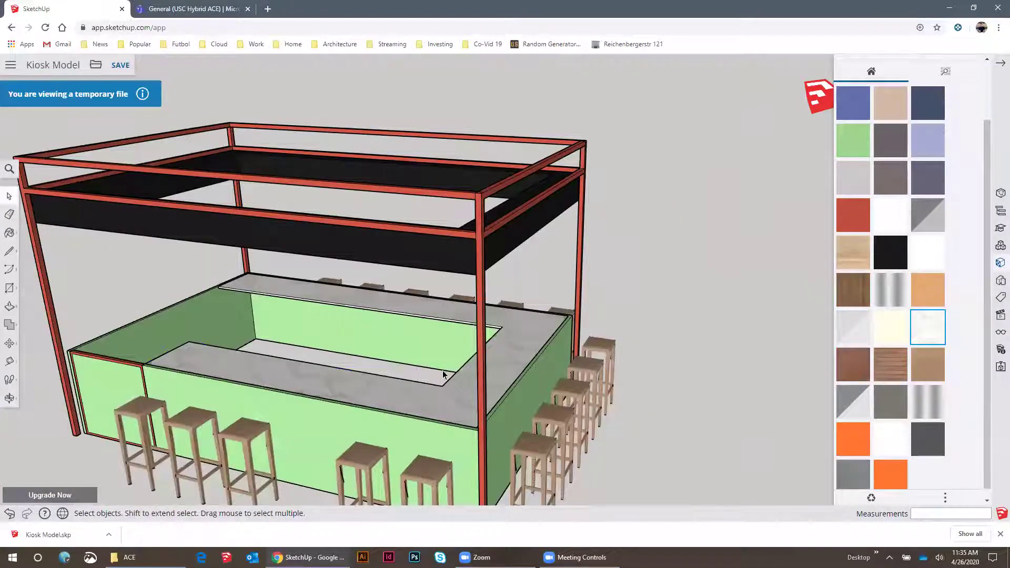
# Choose the Wood Veneer 02 material from the Wood category of the material library
pyautogui.scroll(-3, 483, 317)
pyautogui.moveTo(349, 409); pyautogui.dragTo(661, 325, button='middle')
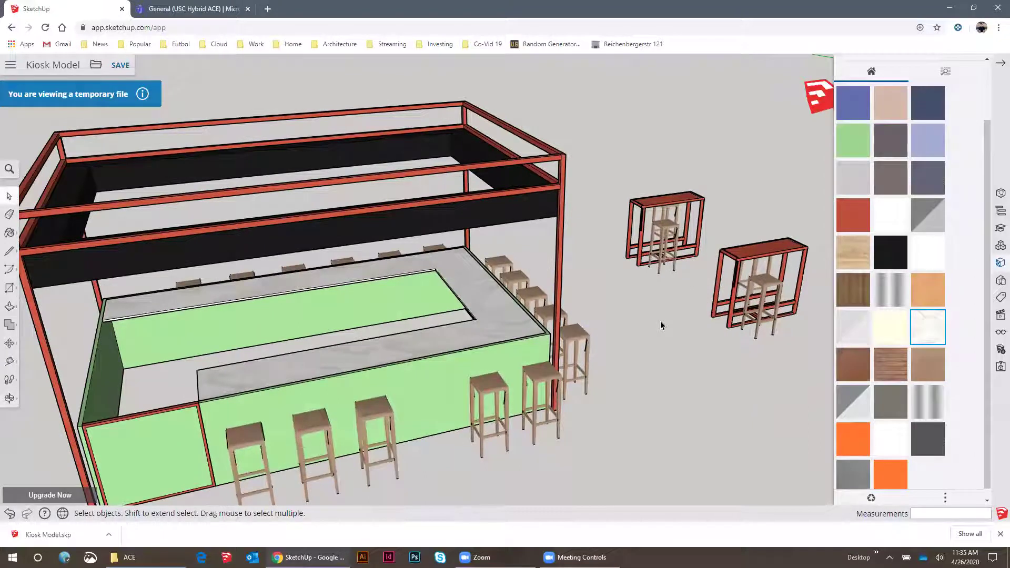
pyautogui.scroll(2, 897, 166)
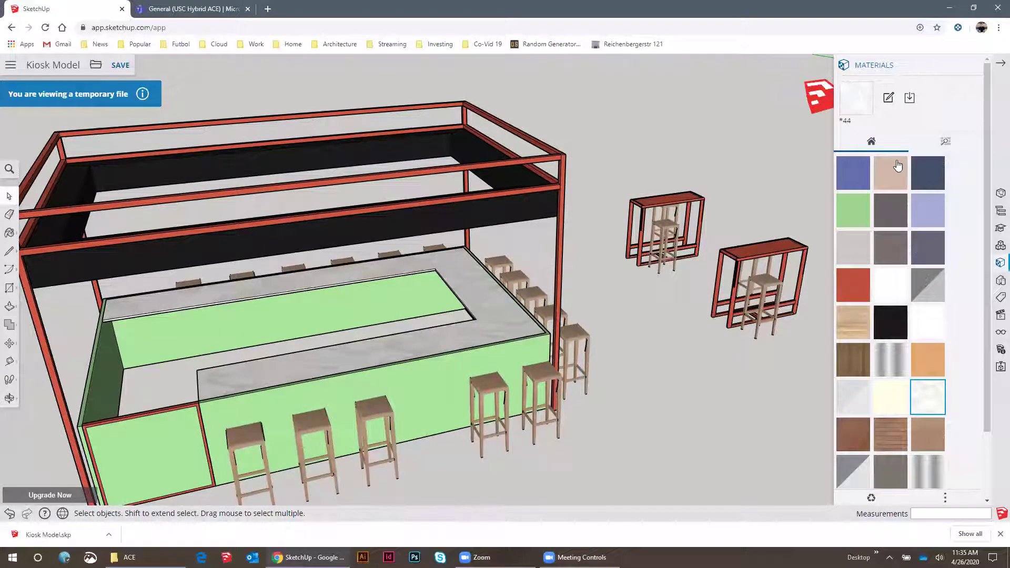
pyautogui.click(944, 143)
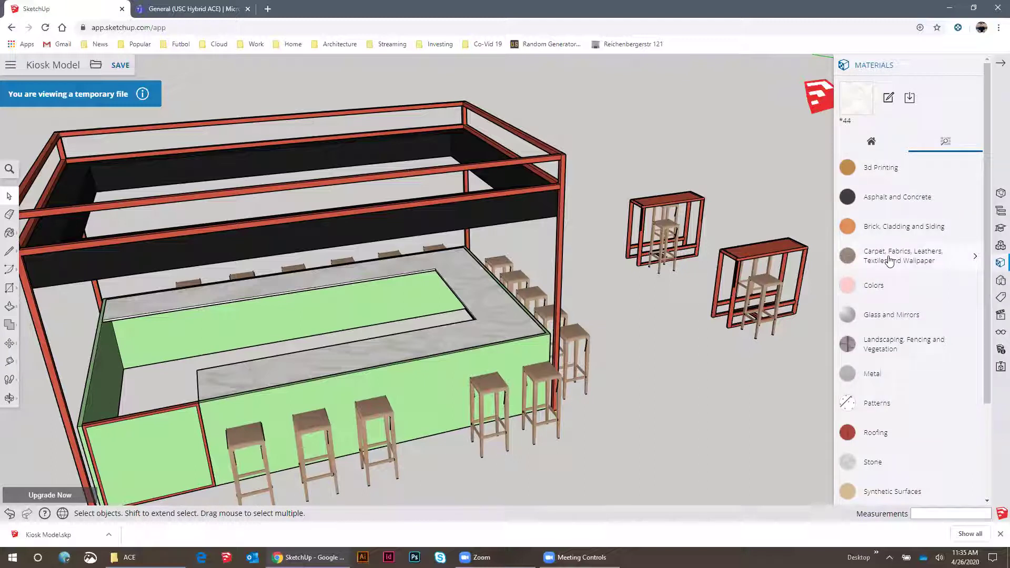
pyautogui.scroll(-2, 975, 263)
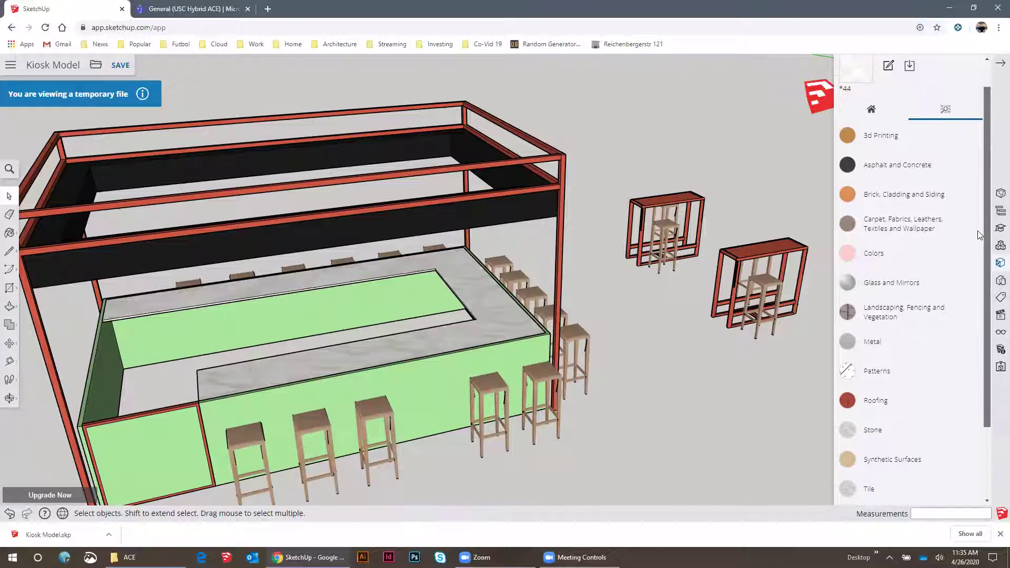
pyautogui.scroll(-1, 978, 295)
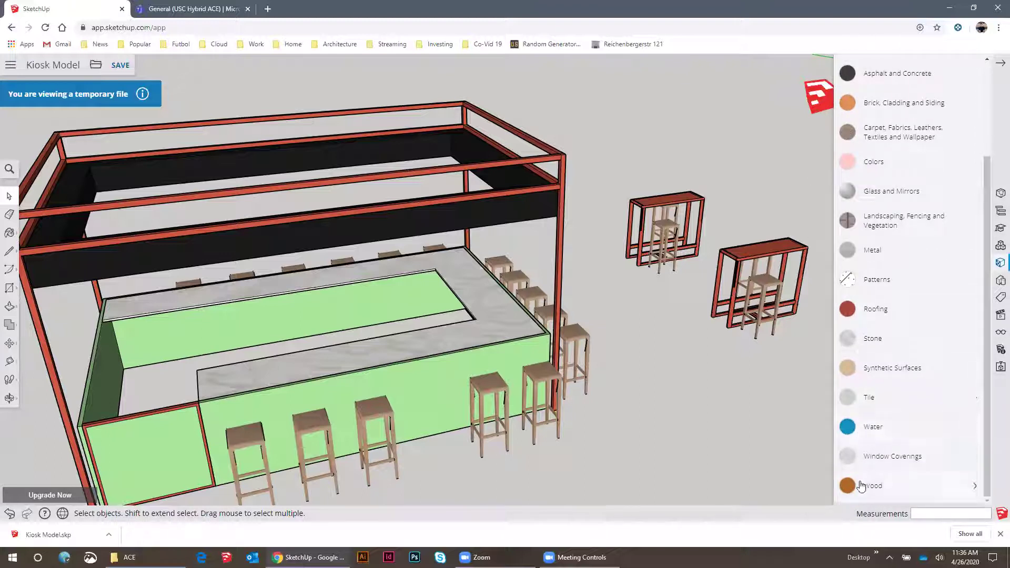
pyautogui.click(924, 480)
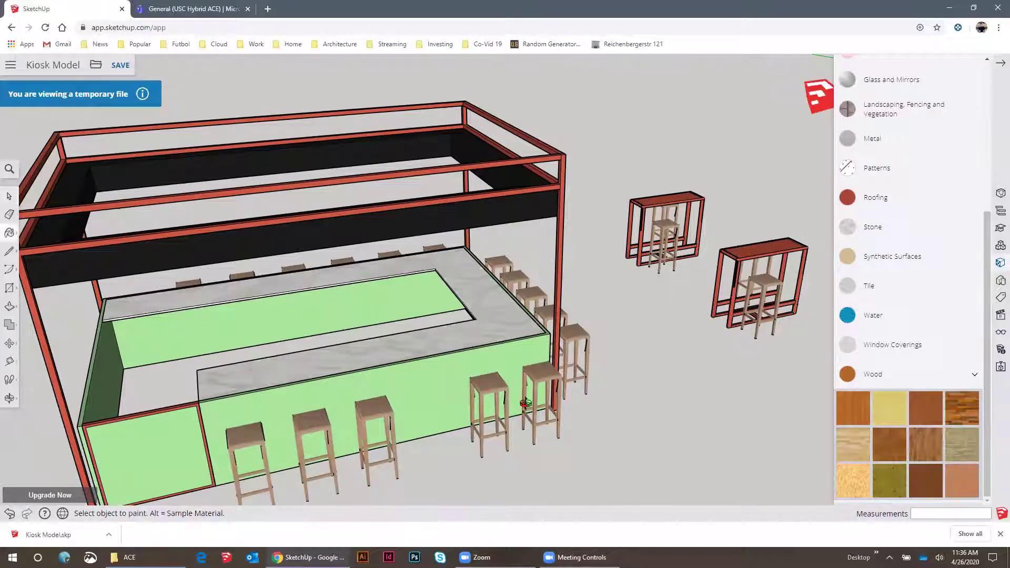
# Open one of the bar stools in front of the counter for editing and select all its geometry
pyautogui.scroll(6, 523, 397)
pyautogui.click(577, 274)
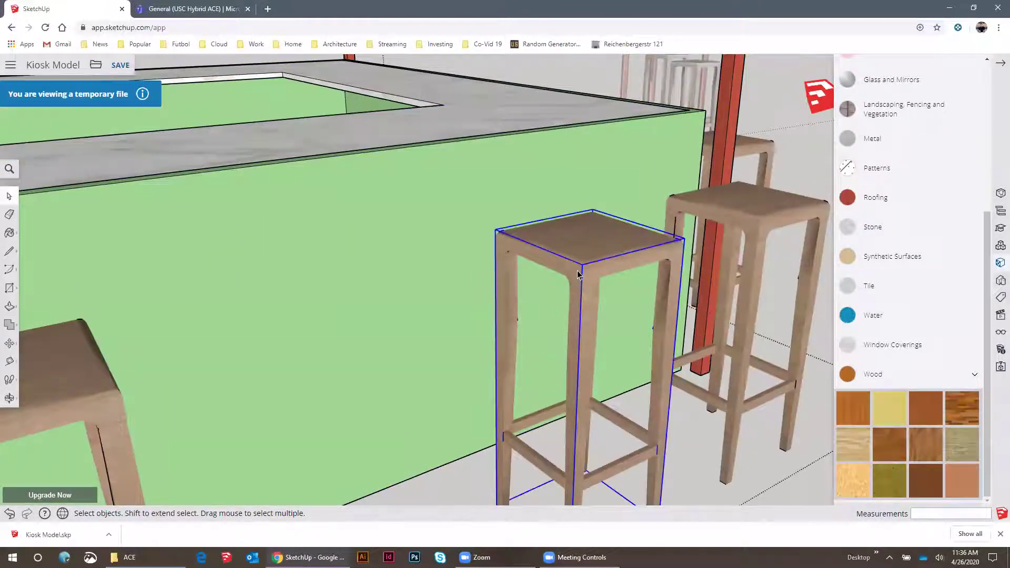
pyautogui.scroll(-2, 583, 283)
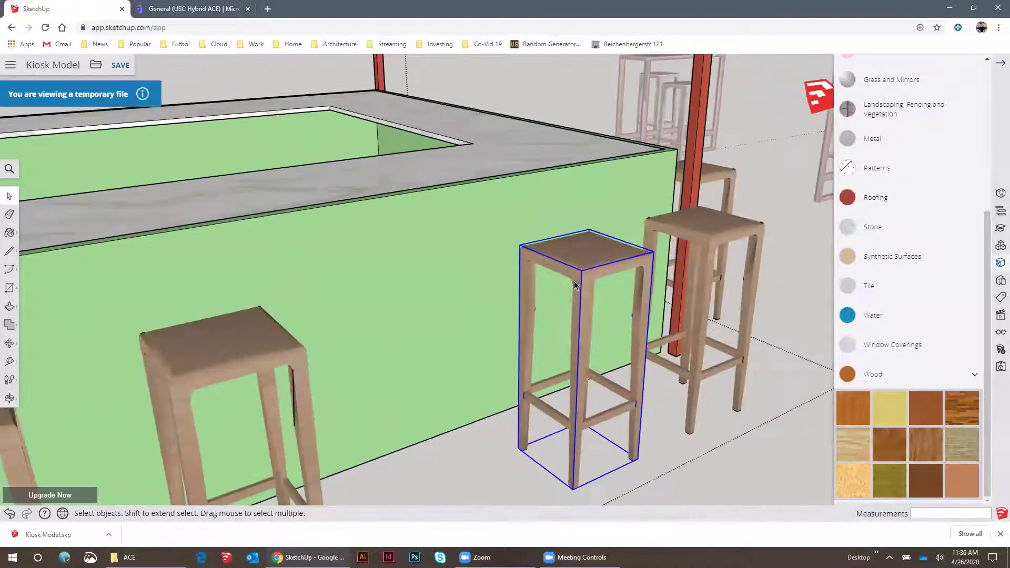
pyautogui.doubleClick(574, 284)
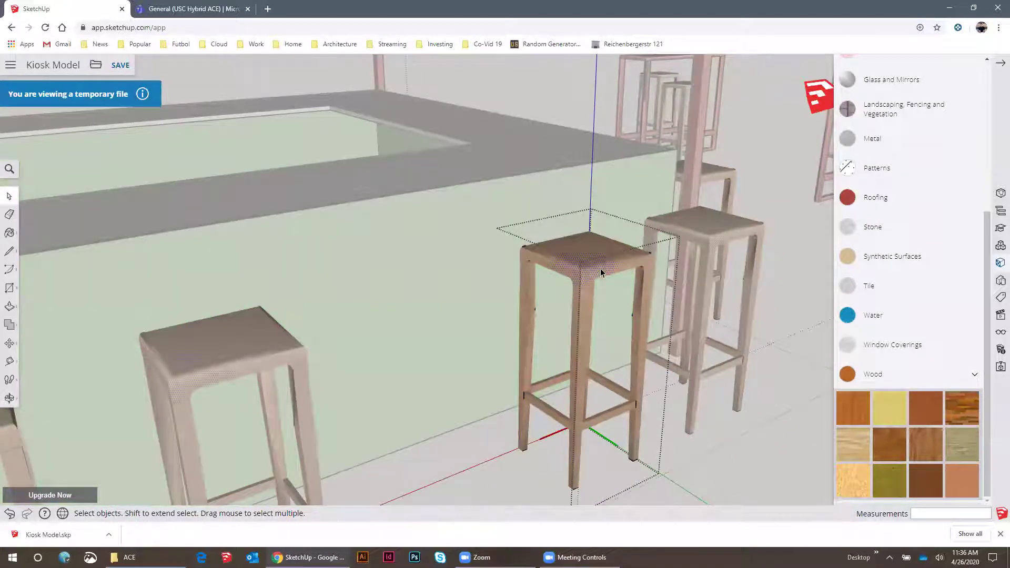
pyautogui.scroll(-5, 578, 271)
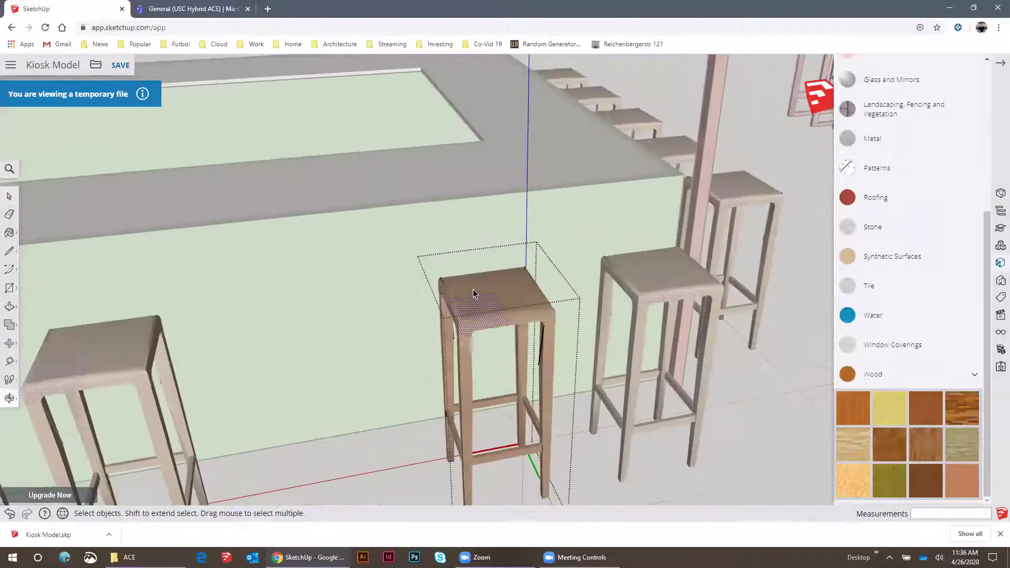
pyautogui.moveTo(538, 452); pyautogui.dragTo(538, 450)
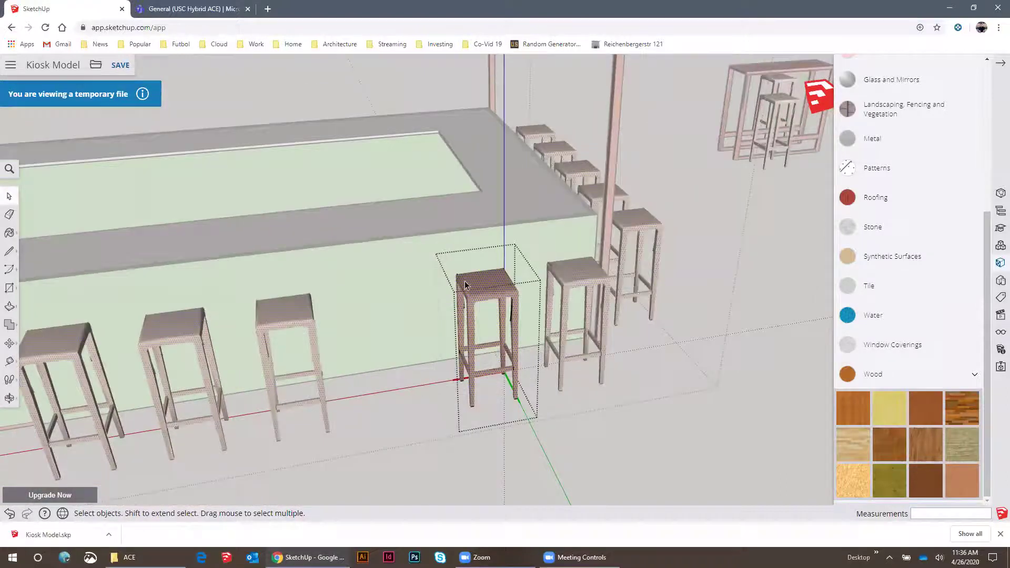
# Paint the selected stool geometry with Wood Veneer 02 and leave the stool
pyautogui.scroll(2, 465, 284)
pyautogui.scroll(-1, 499, 315)
pyautogui.press('b')
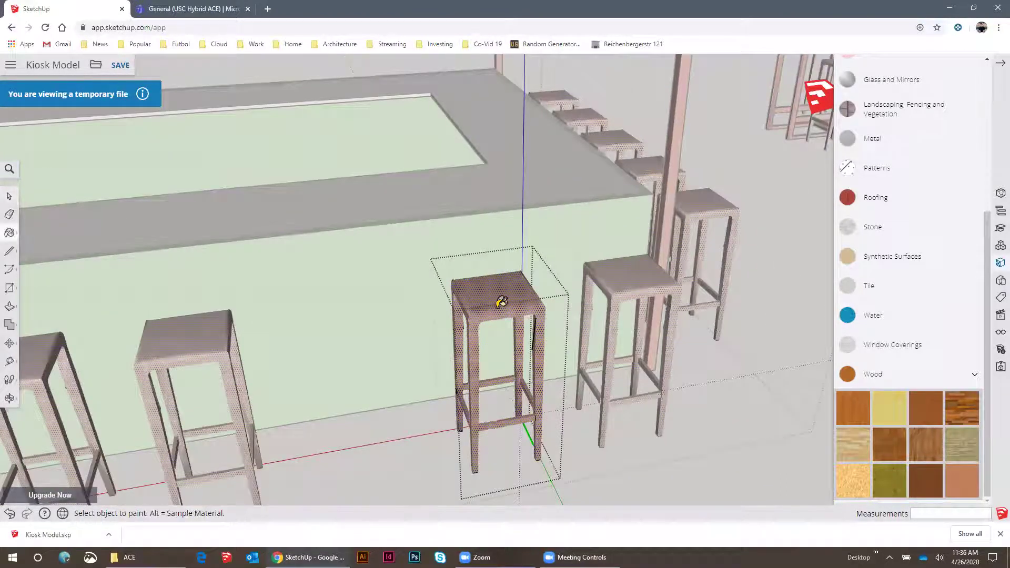
pyautogui.click(501, 302)
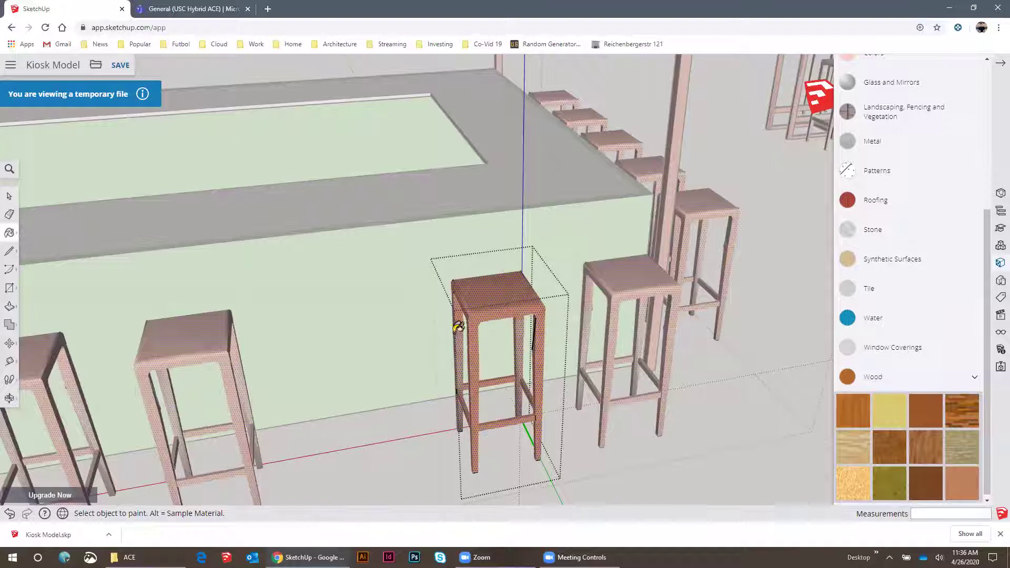
pyautogui.scroll(2, 465, 332)
pyautogui.scroll(-3, 465, 332)
pyautogui.press('space')
pyautogui.click(559, 327)
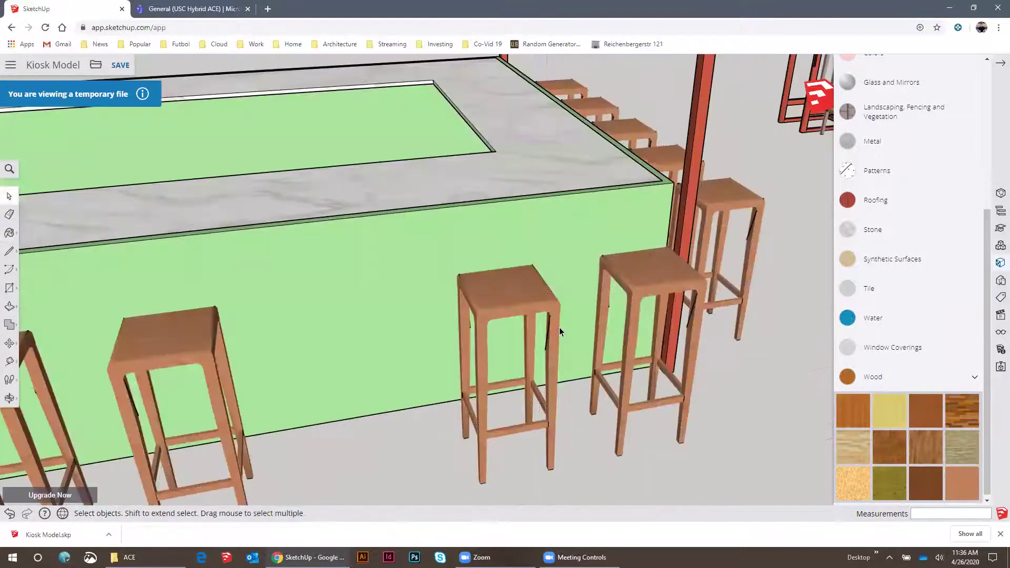
# Open the nested group of the black band below the kiosk's roof frame and select all its geometry
pyautogui.scroll(-5, 559, 331)
pyautogui.moveTo(547, 350); pyautogui.dragTo(396, 269, button='middle')
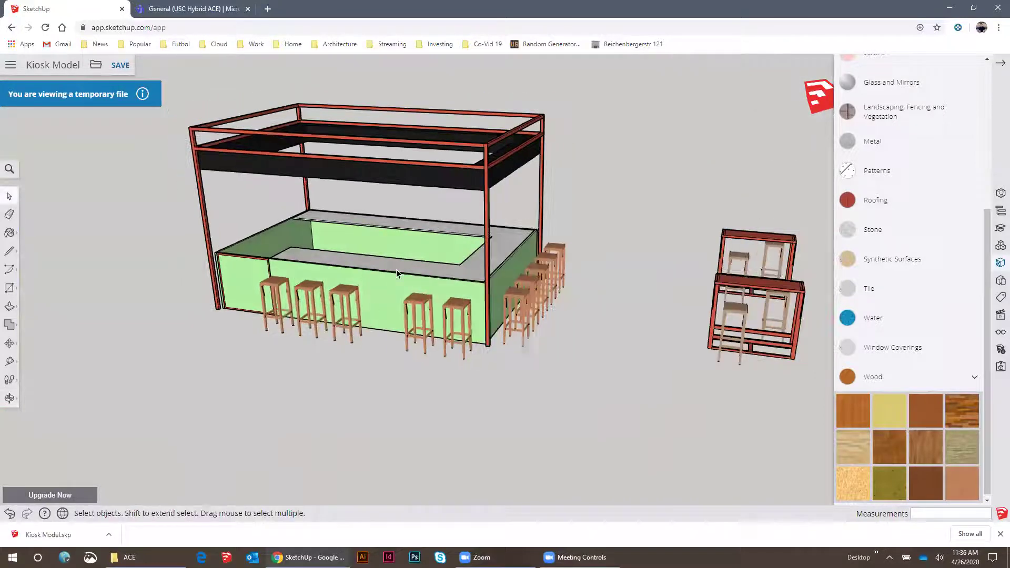
pyautogui.scroll(3, 408, 304)
pyautogui.scroll(-3, 411, 326)
pyautogui.moveTo(411, 326); pyautogui.dragTo(460, 206, button='middle')
pyautogui.doubleClick(497, 150)
pyautogui.click(496, 150)
pyautogui.tripleClick(451, 143)
pyautogui.scroll(4, 485, 154)
pyautogui.scroll(5, 461, 206)
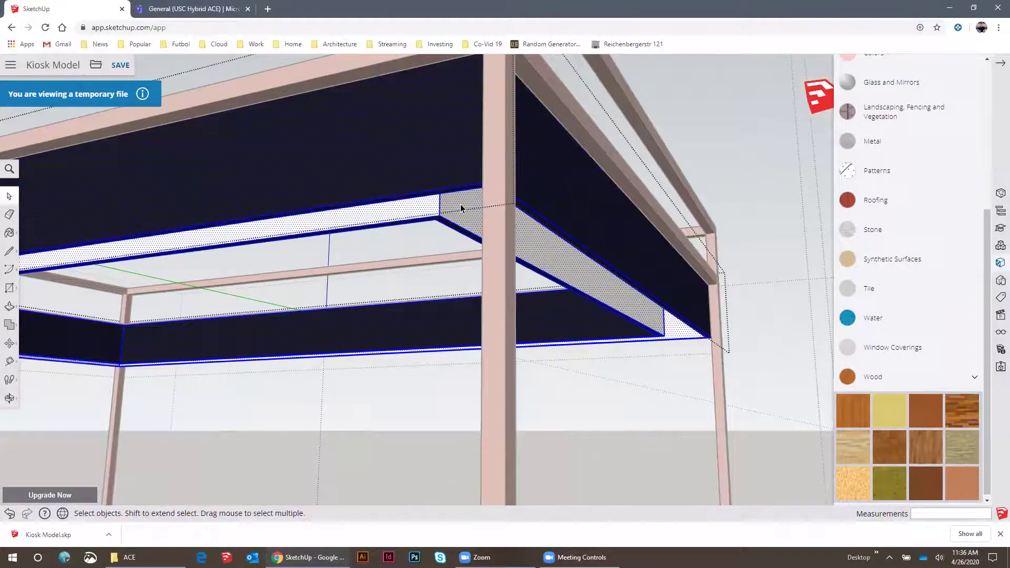
# Replace the black paint on all matching faces of the roof band with Wood Veneer 02 and leave its group
pyautogui.moveTo(435, 152); pyautogui.dragTo(436, 185, button='middle')
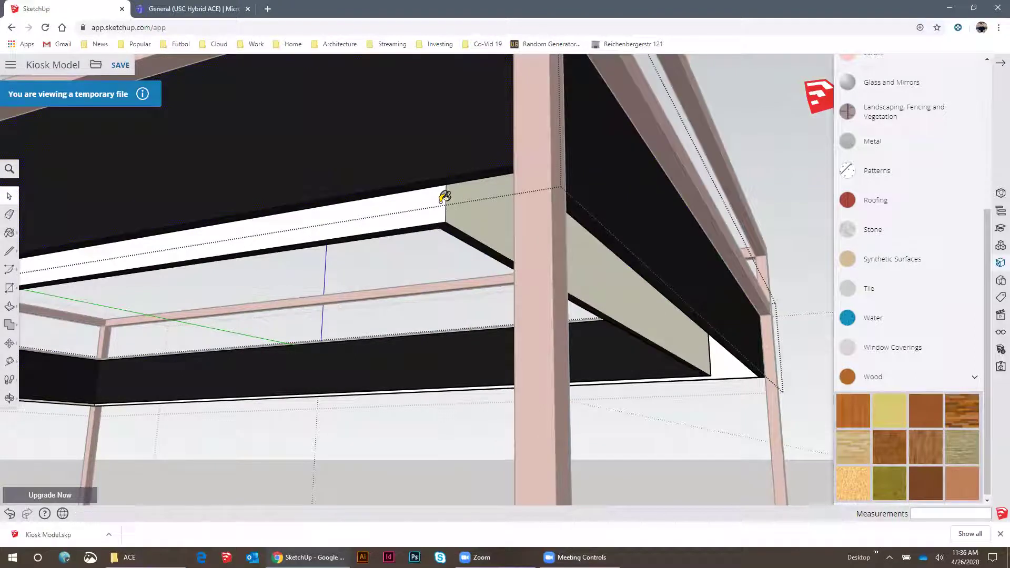
pyautogui.press('b')
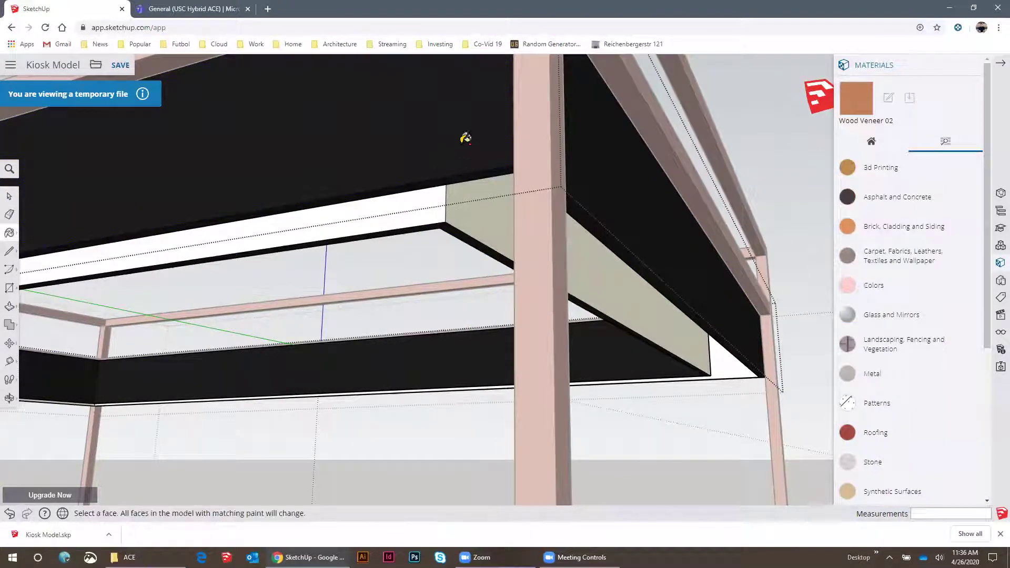
pyautogui.keyDown('shift'); pyautogui.click(448, 152); pyautogui.keyUp('shift')
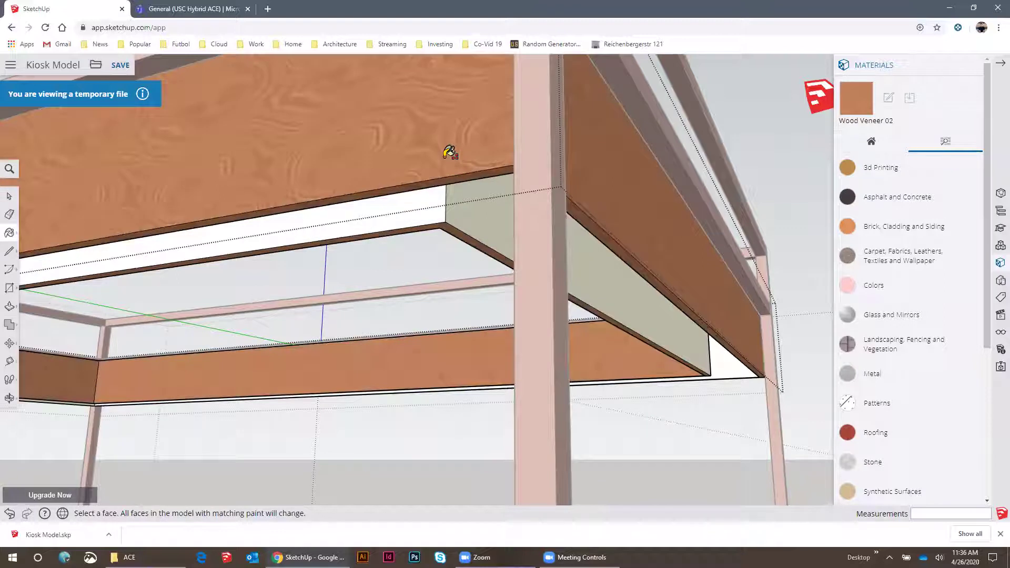
pyautogui.scroll(-2, 449, 153)
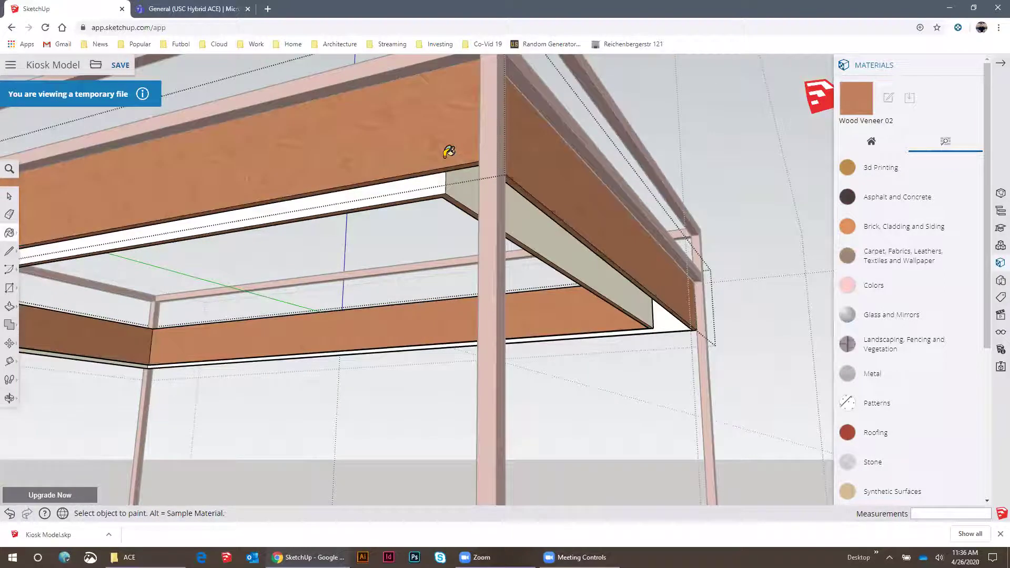
pyautogui.scroll(-2, 448, 153)
pyautogui.scroll(-2, 450, 155)
pyautogui.moveTo(518, 166); pyautogui.dragTo(509, 334, button='middle')
pyautogui.scroll(4, 440, 177)
pyautogui.scroll(-4, 471, 210)
pyautogui.moveTo(471, 209); pyautogui.dragTo(451, 286, button='middle')
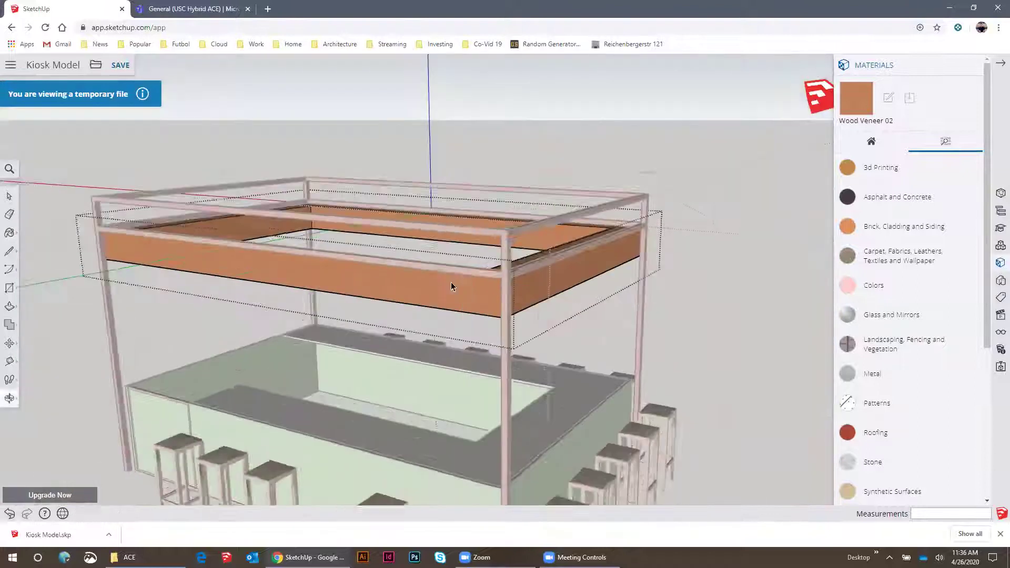
pyautogui.press('Escape')
# Examine the recoloured kiosk, stools and high tables from several distances and angles
pyautogui.scroll(-6, 447, 272)
pyautogui.scroll(6, 563, 340)
pyautogui.moveTo(530, 319)
pyautogui.mouseDown(button='middle')
pyautogui.moveTo(466, 322)
pyautogui.moveTo(323, 288)
pyautogui.moveTo(518, 305)
pyautogui.mouseUp(button='middle')
pyautogui.scroll(-8, 517, 306)
pyautogui.moveTo(438, 298); pyautogui.dragTo(495, 363, button='middle')
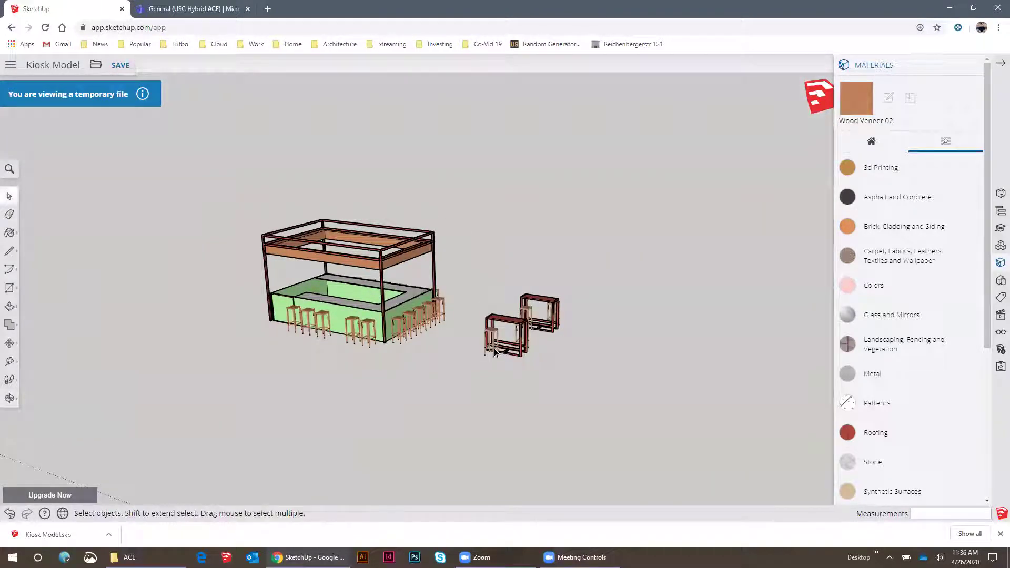
pyautogui.scroll(5, 316, 258)
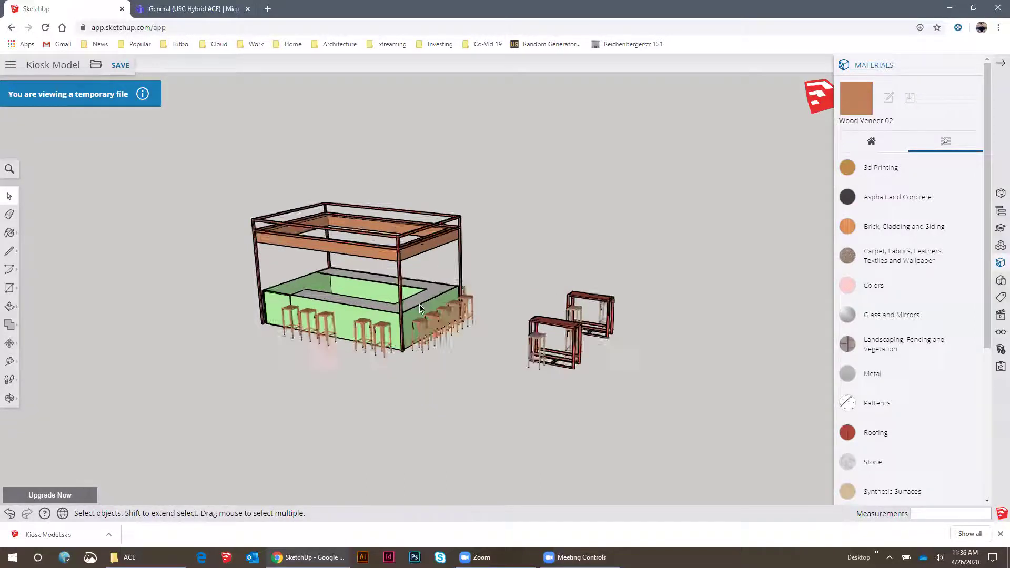
pyautogui.moveTo(315, 257); pyautogui.dragTo(416, 255, button='middle')
pyautogui.scroll(-5, 535, 315)
pyautogui.scroll(5, 420, 243)
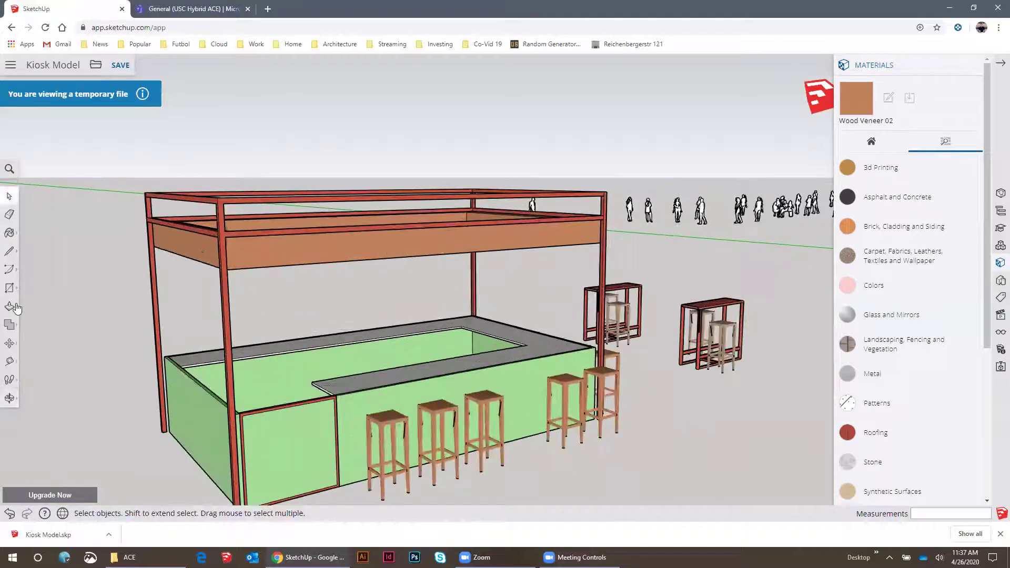
# Start the 3D Text tool to create new lettering
pyautogui.click(13, 311)
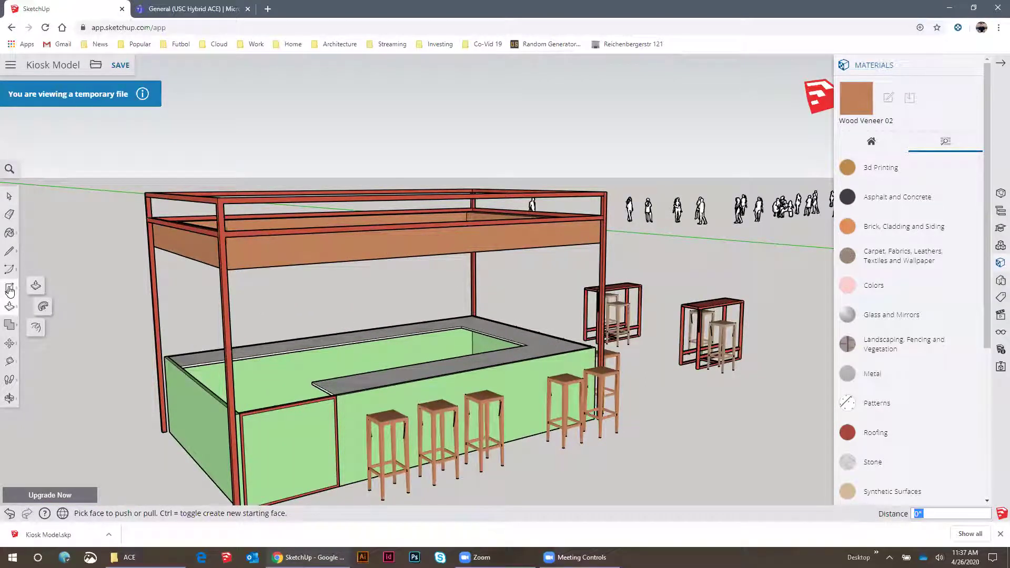
pyautogui.click(9, 290)
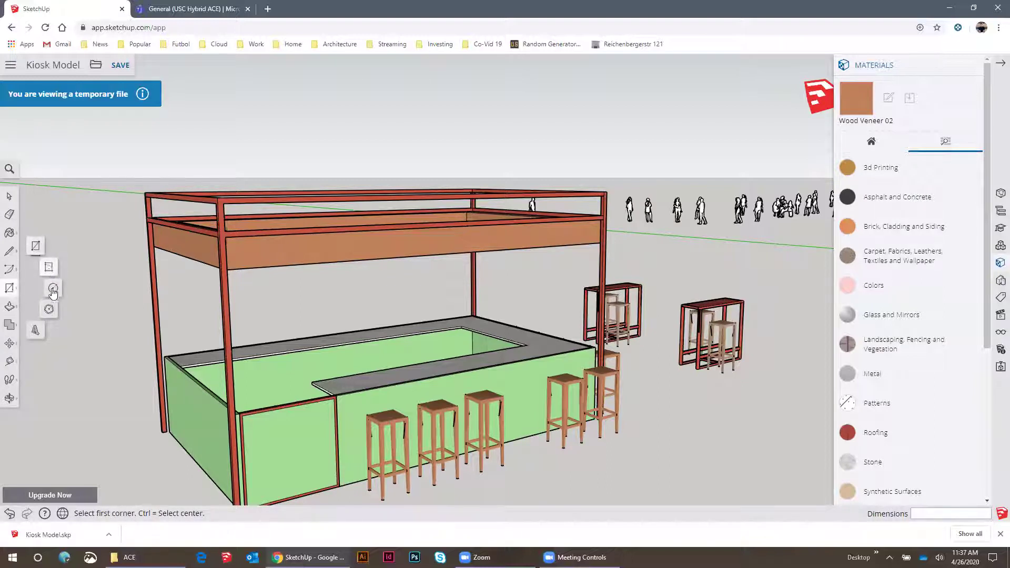
pyautogui.click(34, 332)
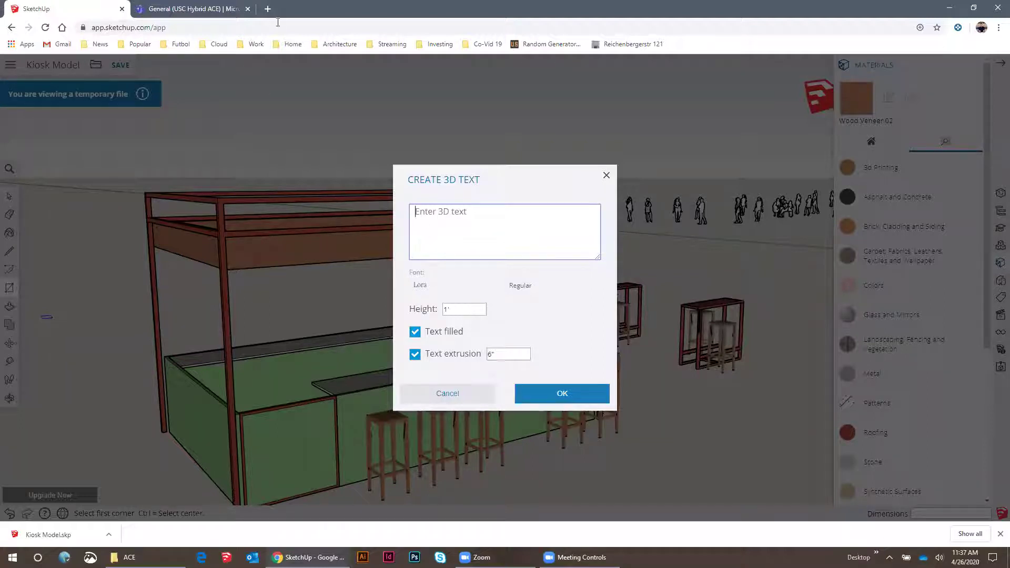
# Search the web for Pinterest ice cream logos and browse the ice cream logo board for sign references
pyautogui.click(268, 9)
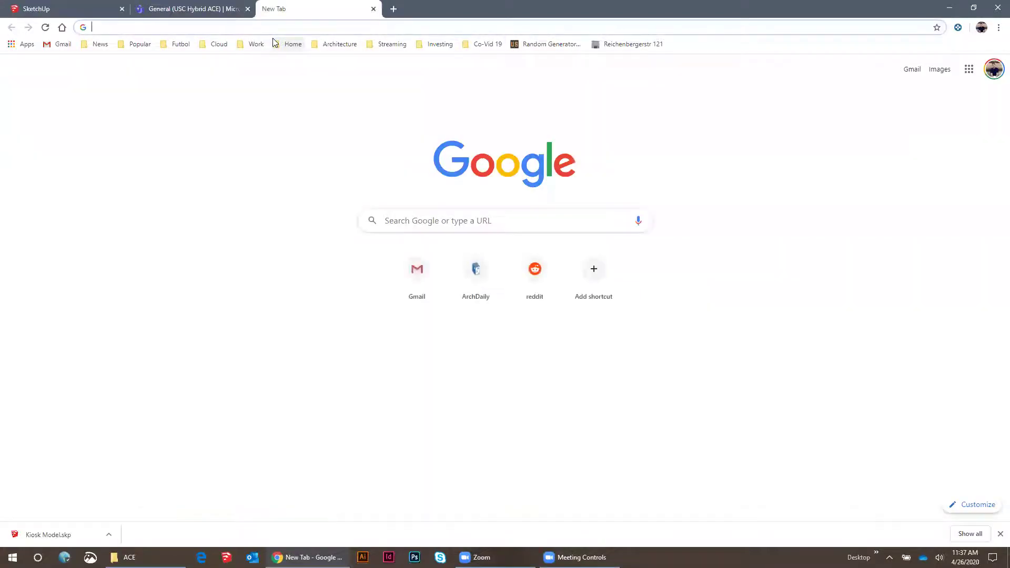
pyautogui.write('pinterest')
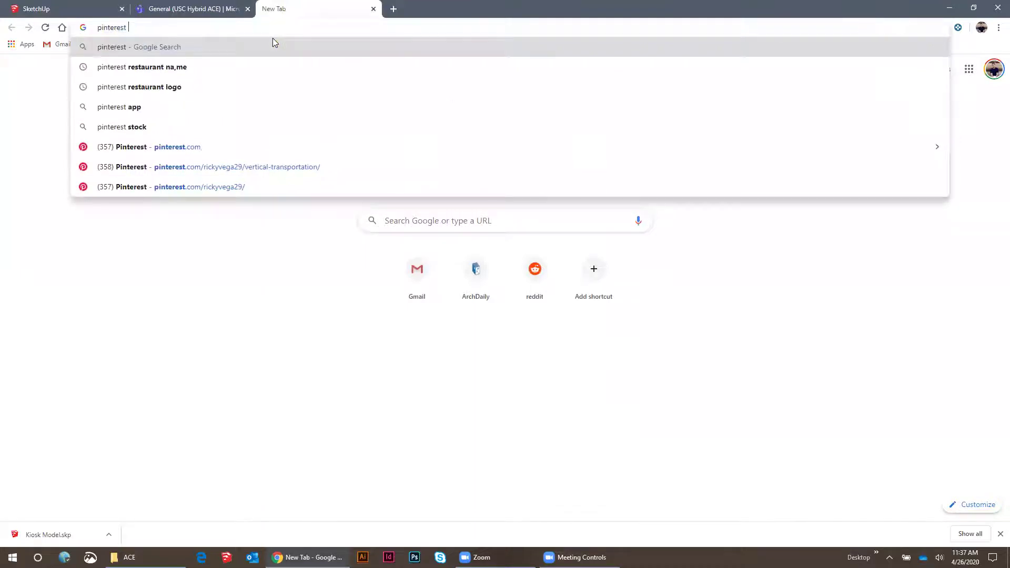
pyautogui.write('ice cre')
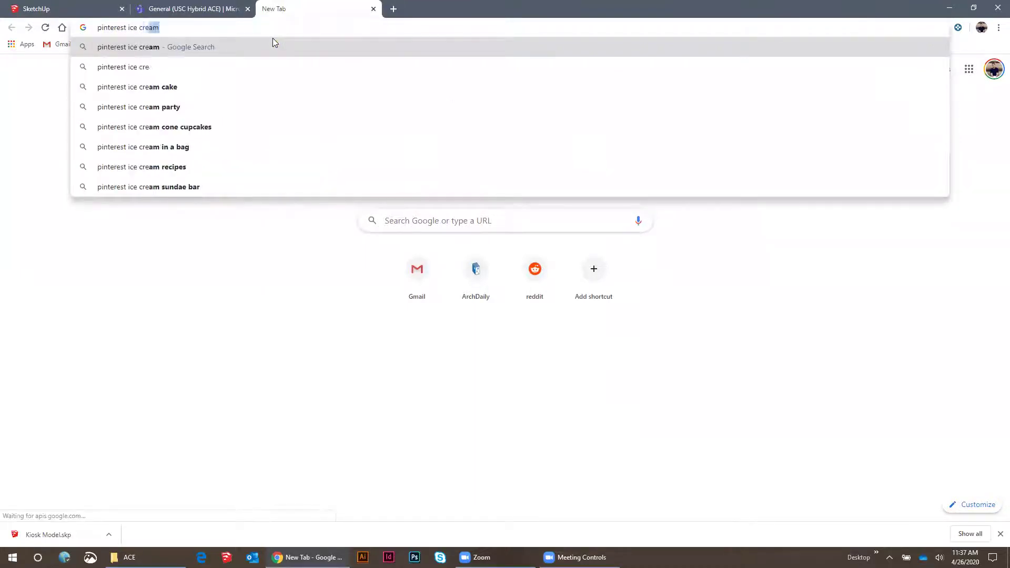
pyautogui.write('am shop')
pyautogui.press('BackSpace')
pyautogui.press('BackSpace')
pyautogui.press('BackSpace')
pyautogui.press('BackSpace')
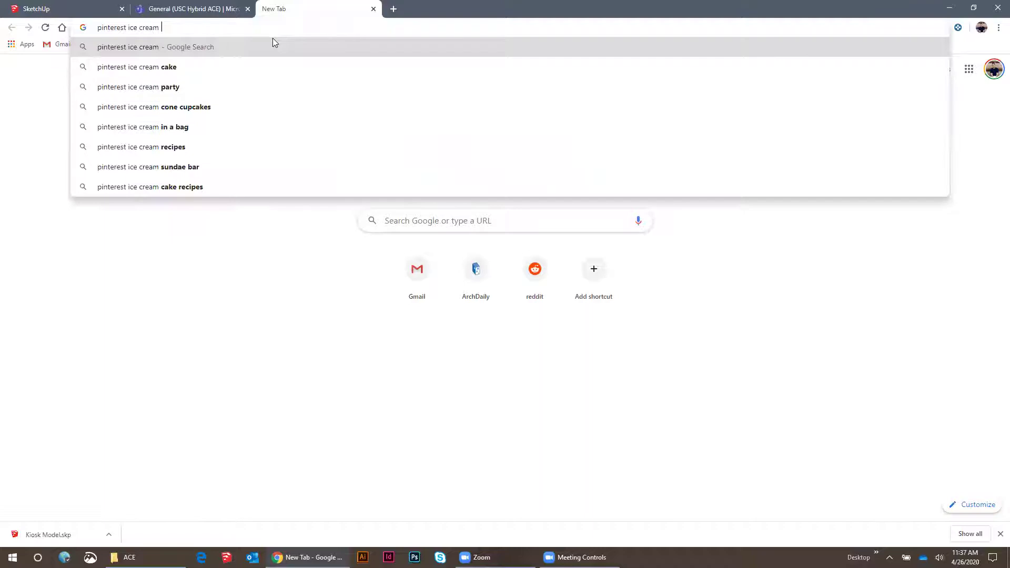
pyautogui.write('logo s')
pyautogui.press('Return')
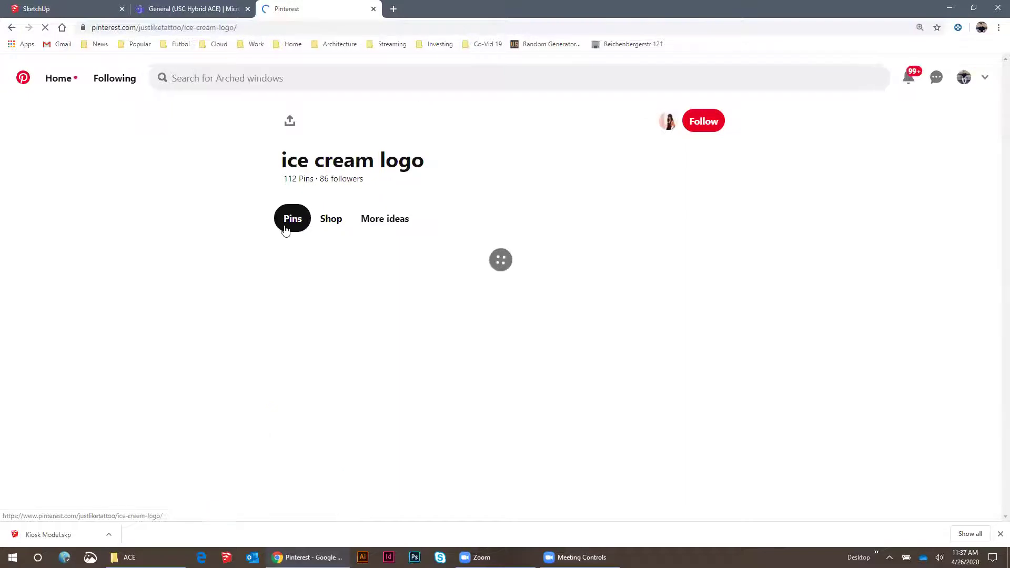
pyautogui.scroll(-1, 284, 225)
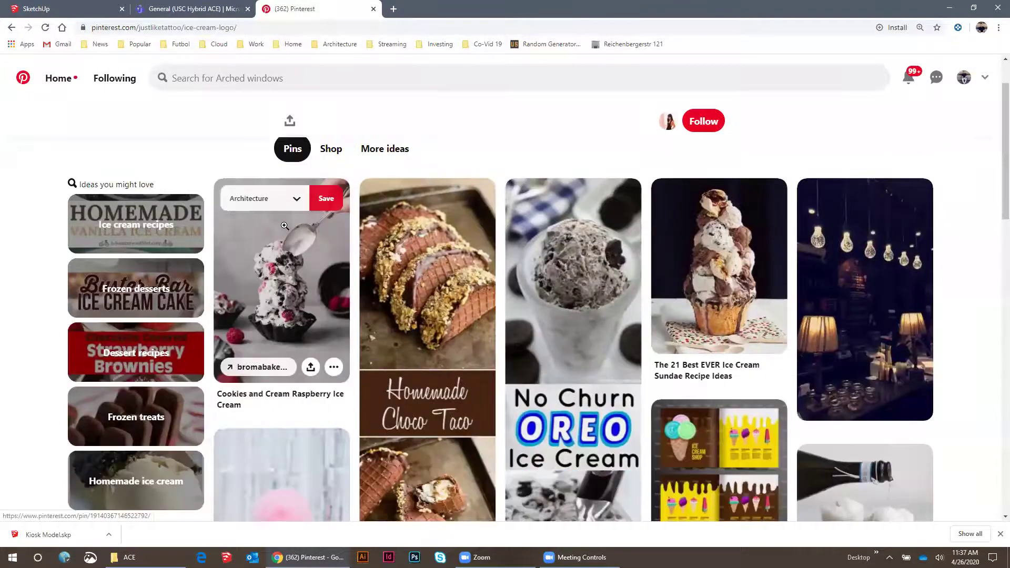
pyautogui.scroll(-10, 284, 225)
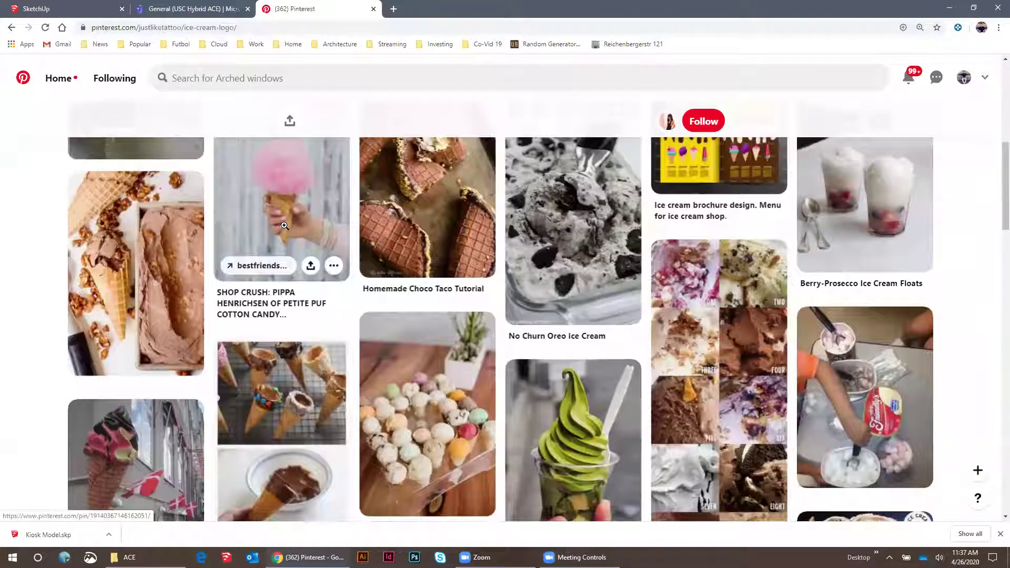
pyautogui.scroll(-3, 284, 225)
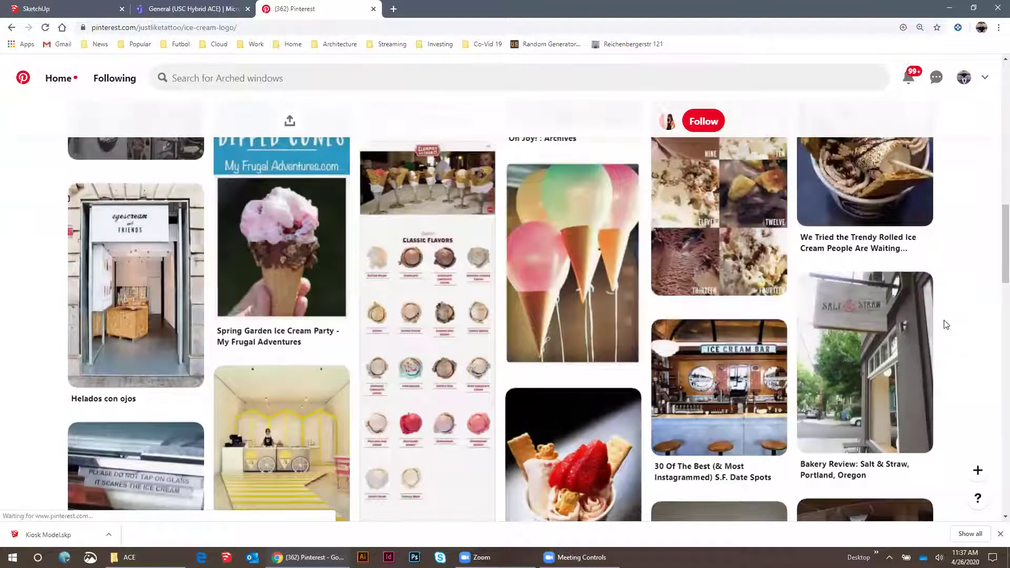
pyautogui.scroll(-1, 902, 270)
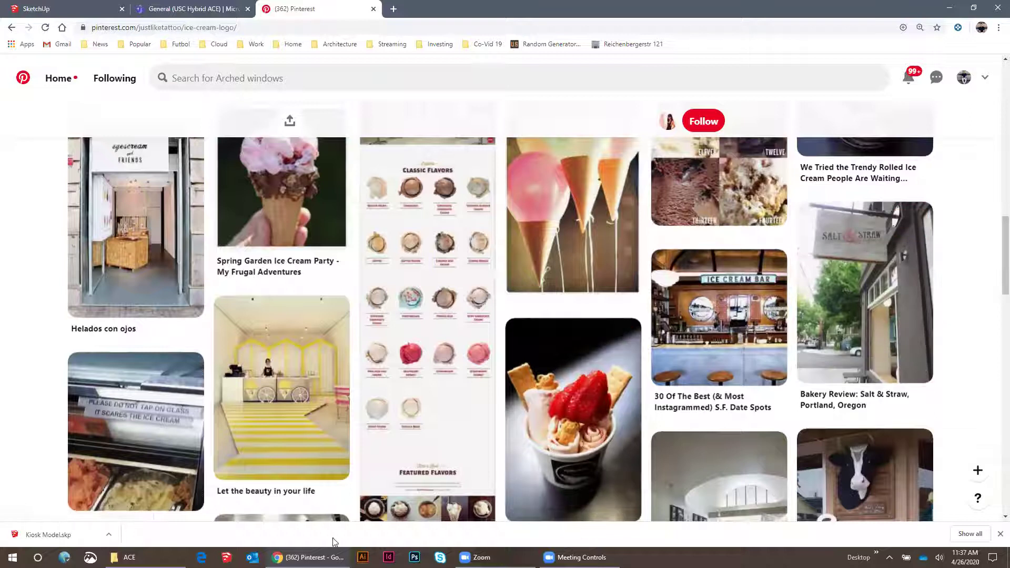
# Back in SketchUp, place filled 3D text "SALT & STRAW" in Permanent Marker, 1' high with 3" extrusion, on the kiosk's long roof band
pyautogui.click(72, 6)
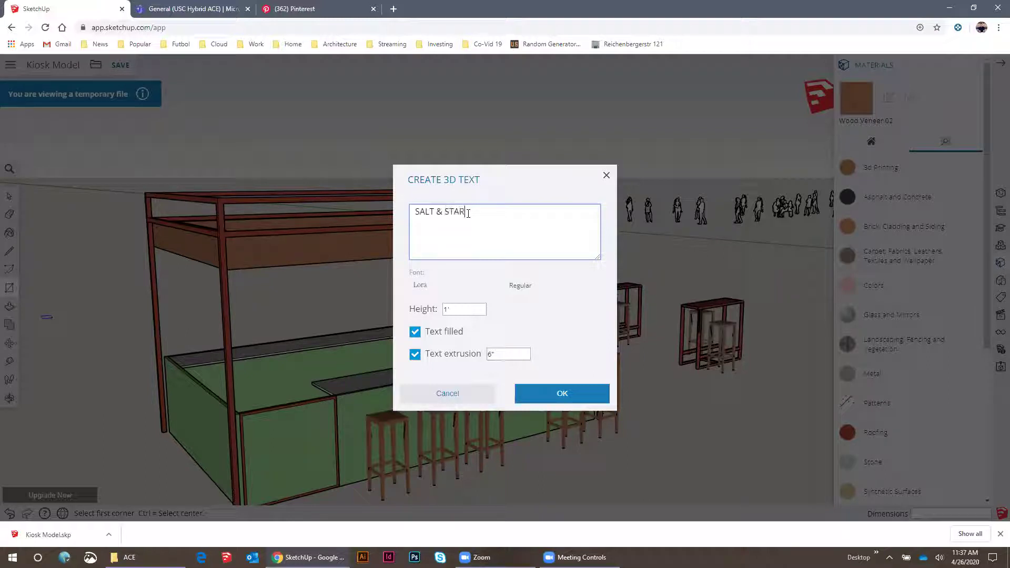
pyautogui.hotkey('ctrl', 's')
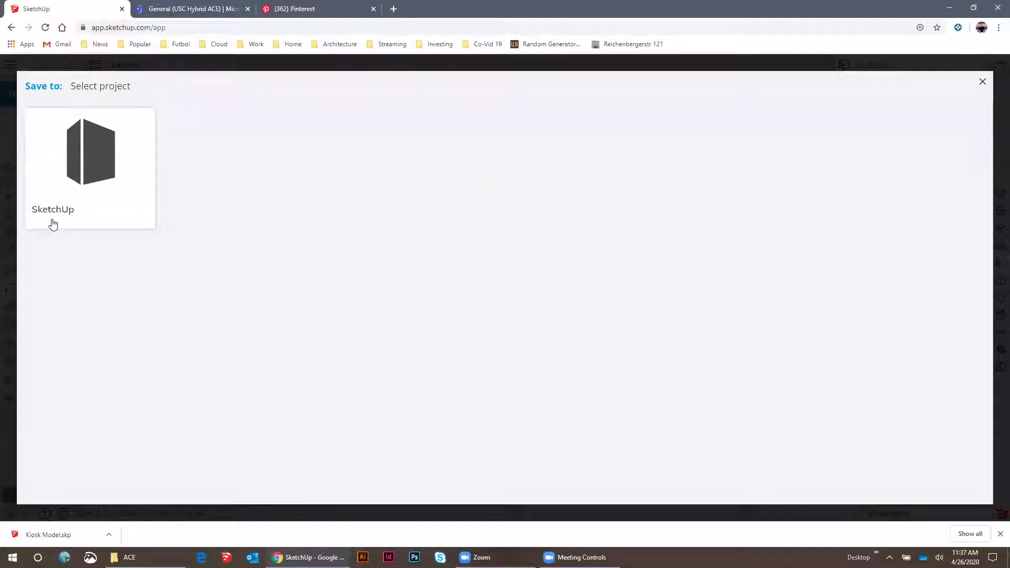
pyautogui.press('Escape')
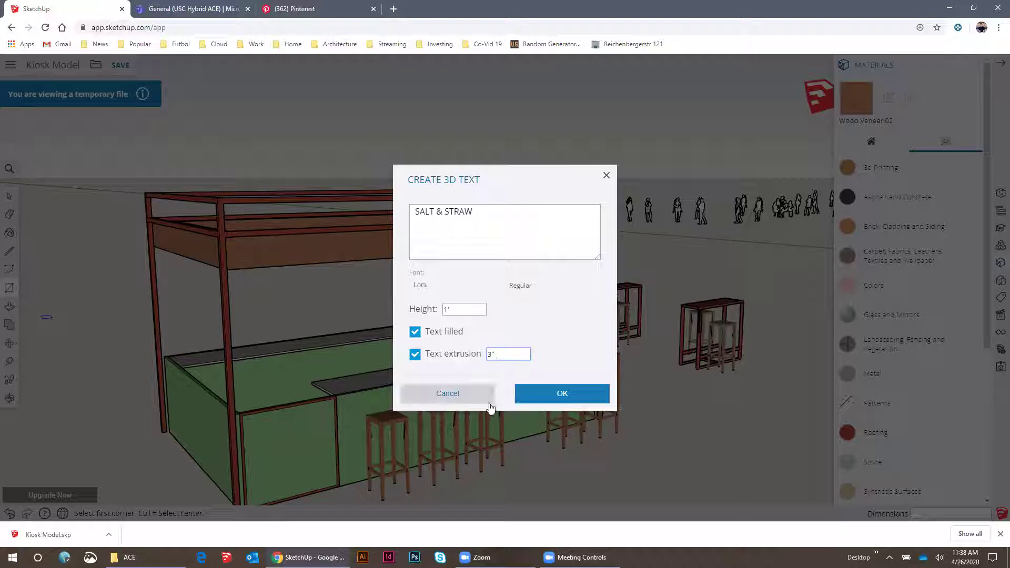
pyautogui.click(418, 287)
pyautogui.click(449, 354)
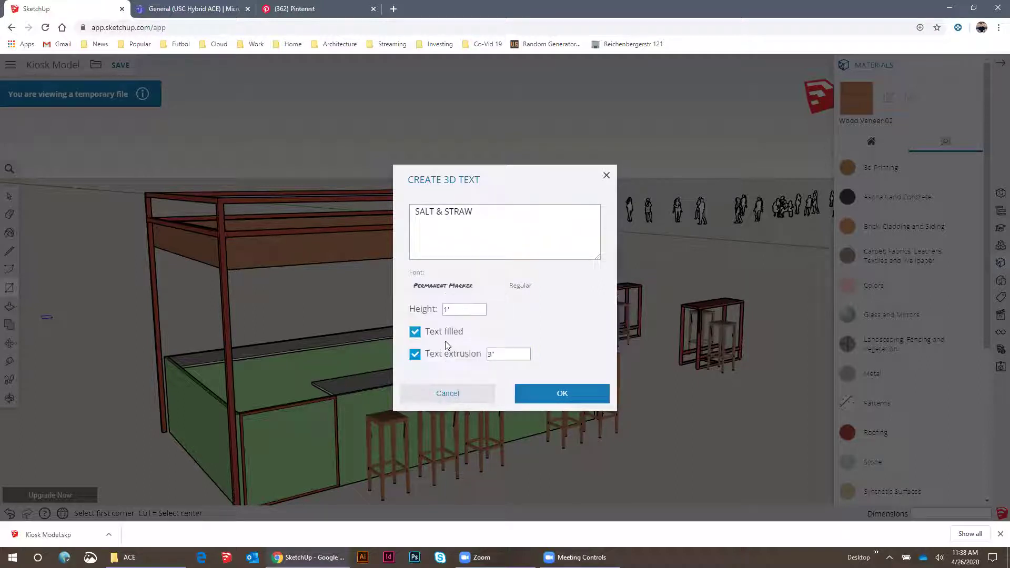
pyautogui.click(539, 398)
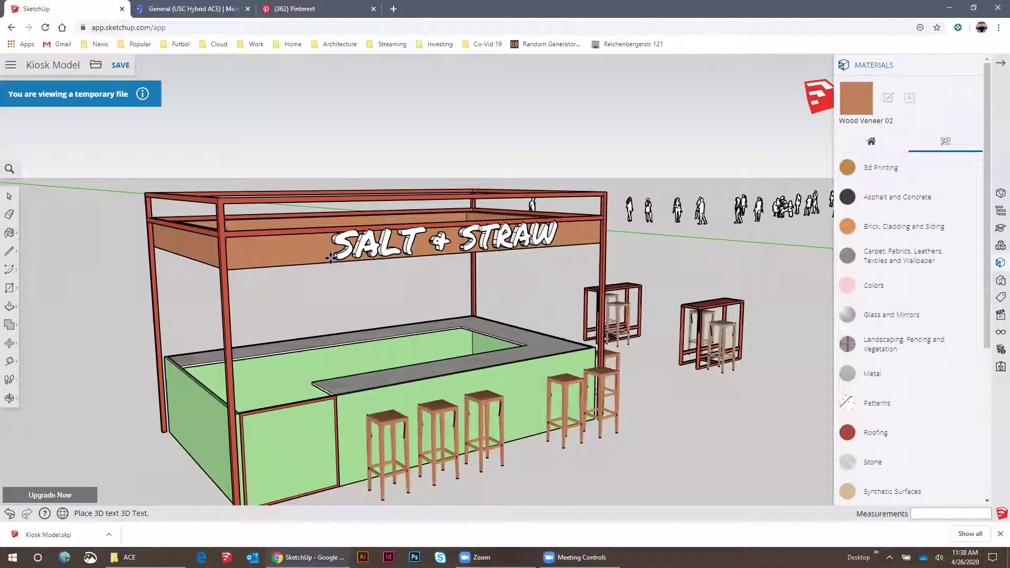
pyautogui.click(326, 259)
# Scale the depth of the SALT & STRAW lettering outward from the kiosk's long roof band
pyautogui.moveTo(539, 284); pyautogui.dragTo(275, 419, button='middle')
pyautogui.scroll(2, 382, 264)
pyautogui.scroll(6, 381, 264)
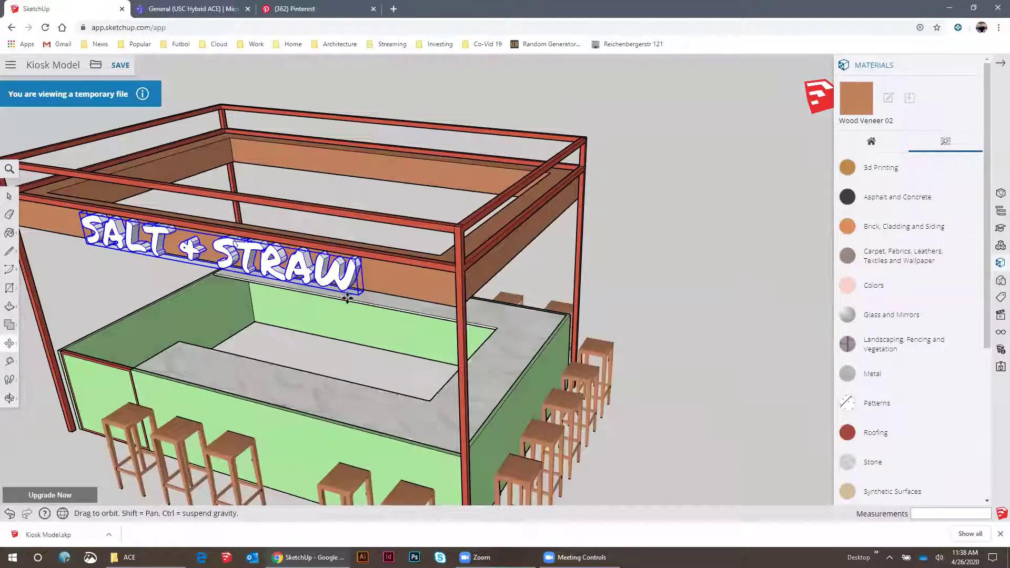
pyautogui.scroll(-3, 356, 273)
pyautogui.press('space')
pyautogui.scroll(5, 258, 250)
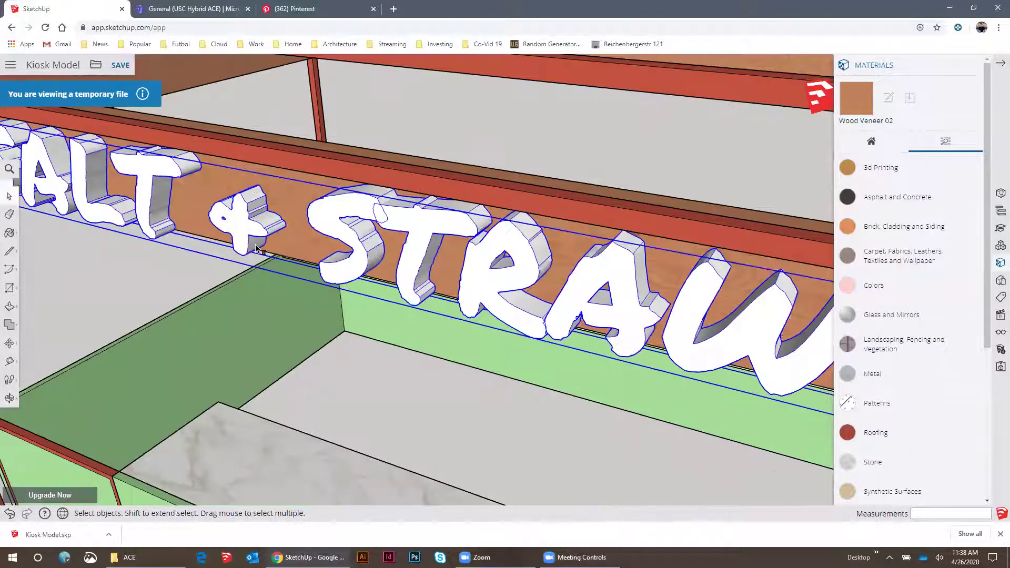
pyautogui.scroll(-2, 271, 246)
pyautogui.press('s')
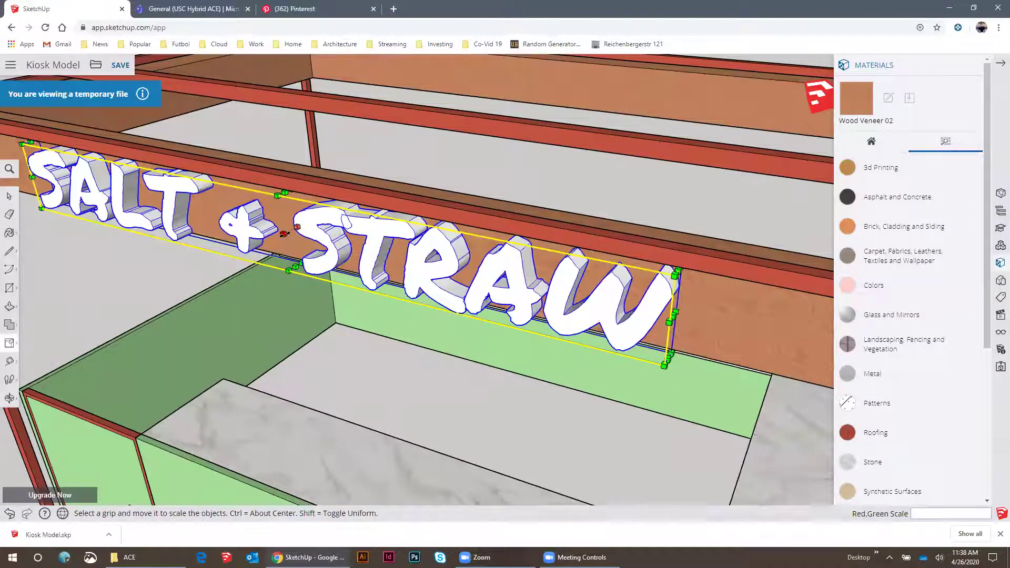
pyautogui.scroll(-2, 283, 234)
pyautogui.scroll(1, 283, 235)
pyautogui.moveTo(283, 234); pyautogui.dragTo(289, 231)
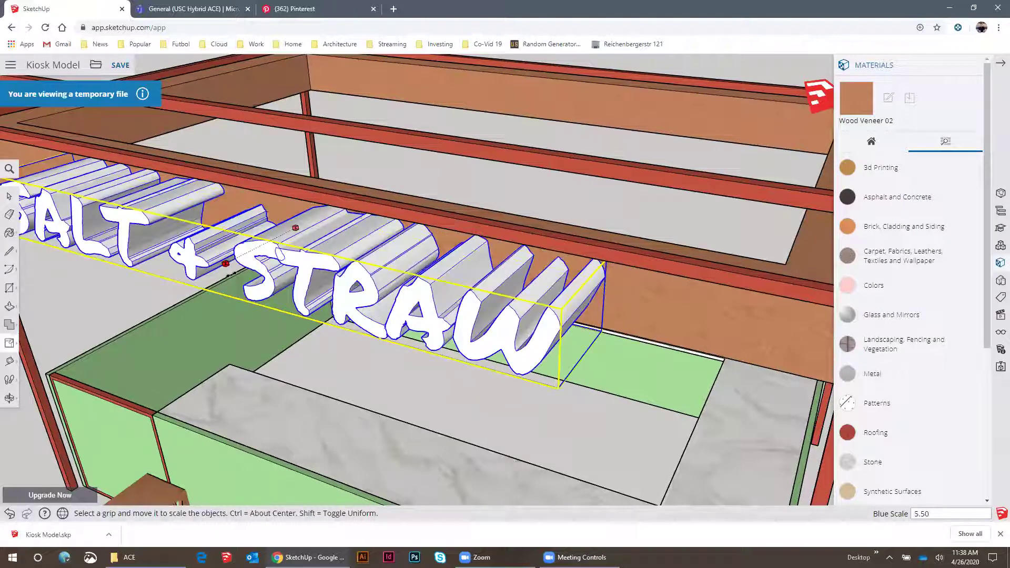
pyautogui.press('Return')
pyautogui.press('space')
pyautogui.scroll(-3, 325, 231)
pyautogui.moveTo(398, 202); pyautogui.dragTo(405, 274, button='middle')
pyautogui.press('m')
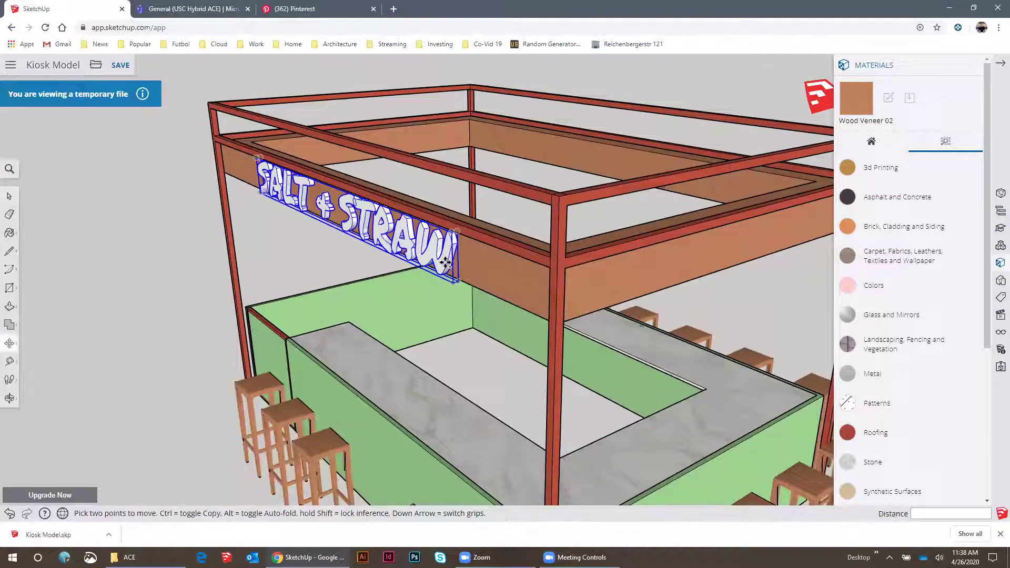
pyautogui.click(445, 263)
pyautogui.press('ctrl')
pyautogui.scroll(-4, 447, 265)
pyautogui.press('Escape')
# Paste a copy of the SALT & STRAW lettering onto the kiosk's short roof band and shift it about 5 7/8"
pyautogui.hotkey('ctrl', 'v')
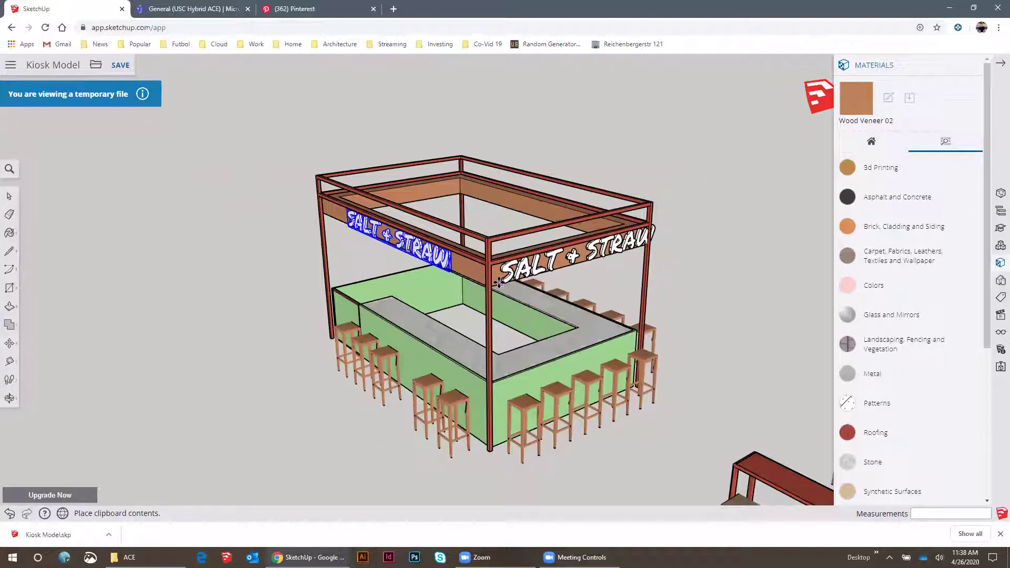
pyautogui.click(498, 282)
pyautogui.scroll(8, 497, 273)
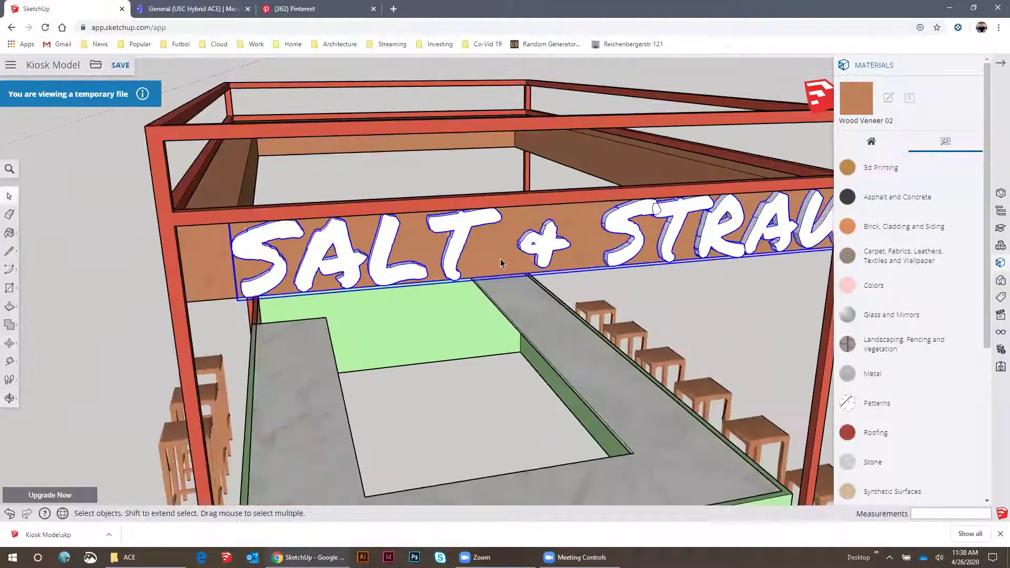
pyautogui.press('m')
pyautogui.scroll(-4, 469, 266)
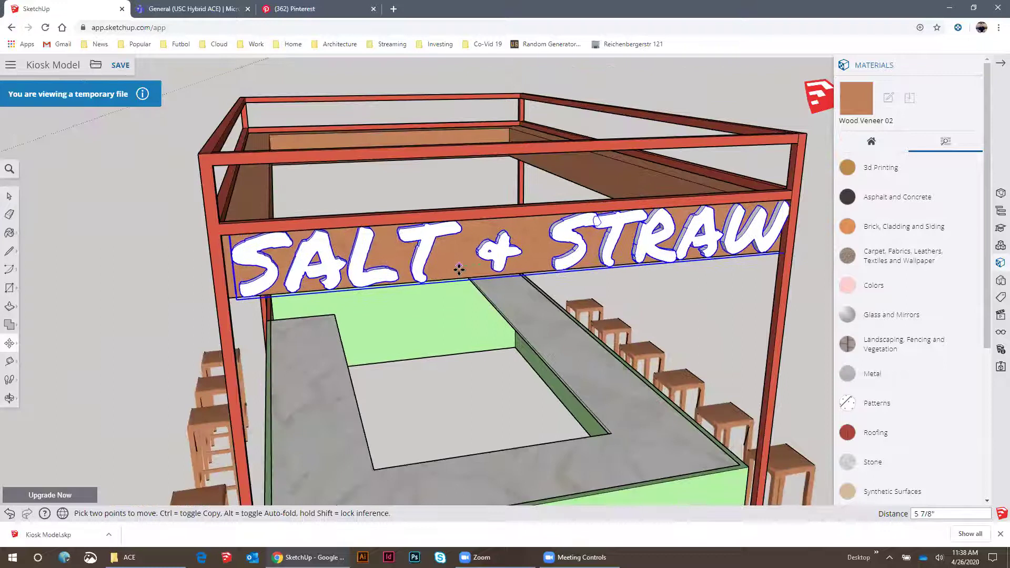
# Scale down the lettering on the short roof band from its corner so it fits within the band
pyautogui.press('space')
pyautogui.scroll(-1, 462, 282)
pyautogui.press('s')
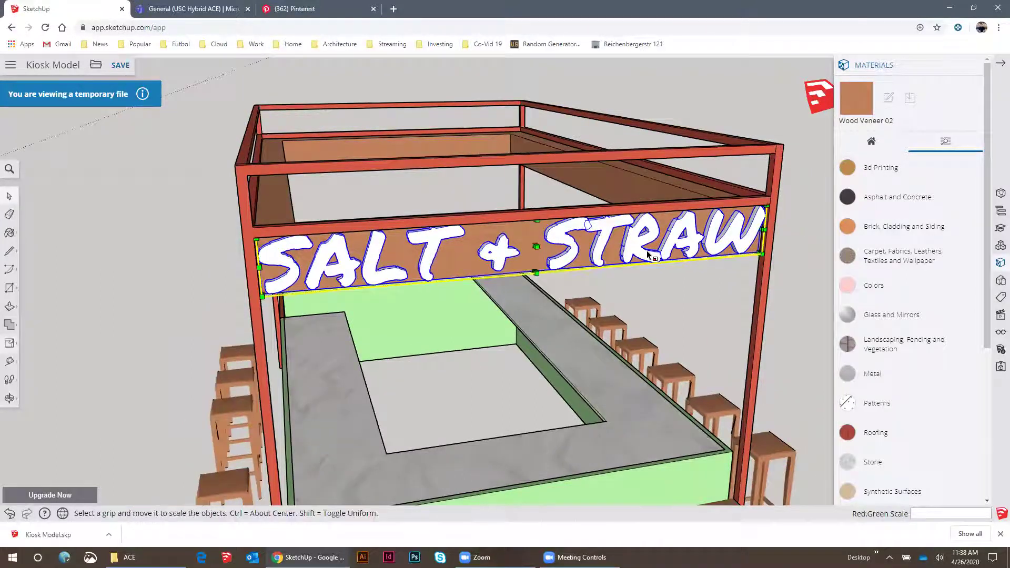
pyautogui.scroll(-2, 696, 174)
pyautogui.scroll(5, 419, 219)
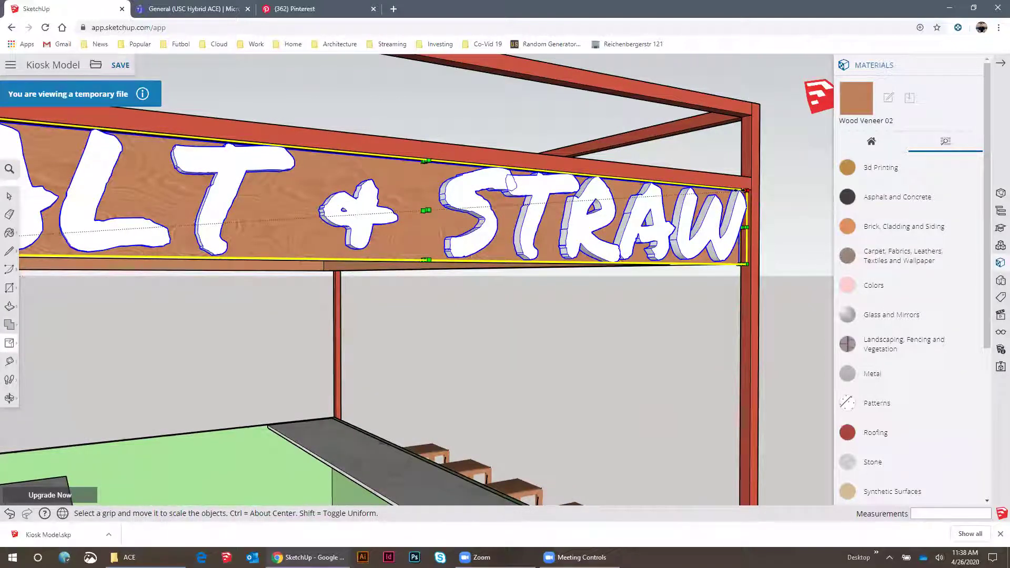
pyautogui.click(740, 190)
pyautogui.scroll(-5, 737, 191)
pyautogui.moveTo(665, 197); pyautogui.dragTo(654, 198)
pyautogui.click(654, 198)
pyautogui.press('space')
# Centre the reduced lettering on the short roof band, moving it about 1' 9 9/16" along and nudging it upward
pyautogui.moveTo(663, 202); pyautogui.dragTo(614, 198, button='middle')
pyautogui.scroll(2, 614, 197)
pyautogui.press('m')
pyautogui.moveTo(628, 197); pyautogui.dragTo(712, 196)
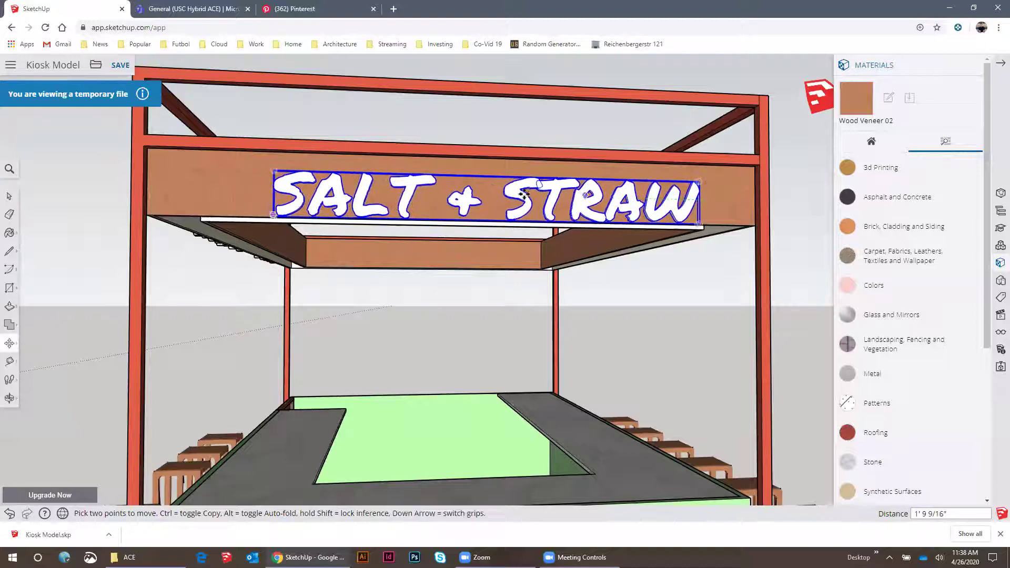
pyautogui.scroll(2, 524, 195)
pyautogui.moveTo(486, 203); pyautogui.dragTo(486, 197)
pyautogui.scroll(-4, 564, 212)
pyautogui.moveTo(468, 202); pyautogui.dragTo(544, 228, button='middle')
pyautogui.press('space')
# Paste a copy of the reduced SALT & STRAW lettering onto the kiosk's long roof band
pyautogui.moveTo(375, 189); pyautogui.dragTo(447, 237, button='middle')
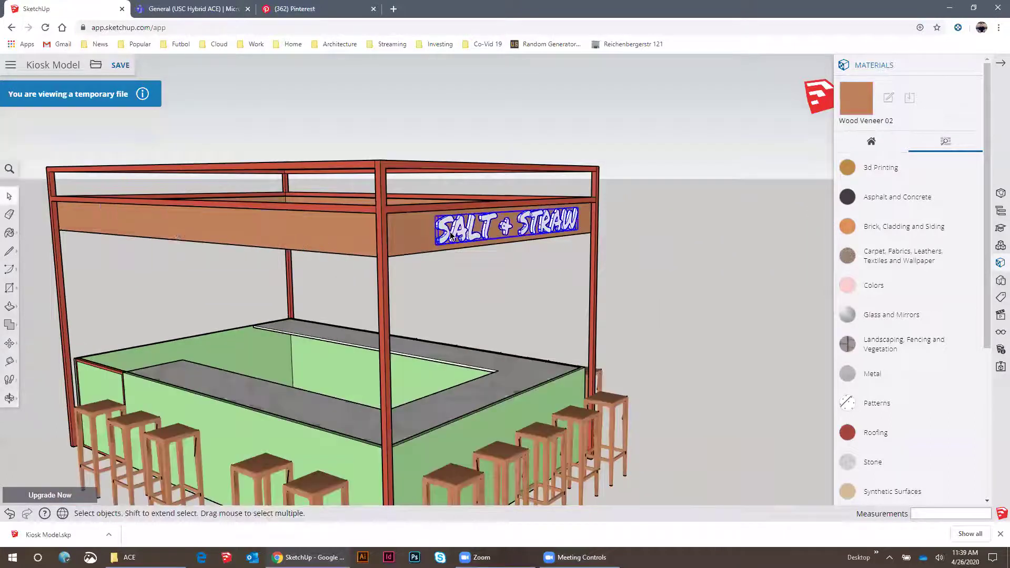
pyautogui.scroll(-2, 428, 249)
pyautogui.moveTo(263, 227); pyautogui.dragTo(310, 246, button='middle')
pyautogui.scroll(1, 257, 243)
pyautogui.keyDown('ctrl'); pyautogui.scroll(3, 252, 242); pyautogui.keyUp('ctrl')
pyautogui.hotkey('ctrl', 'v')
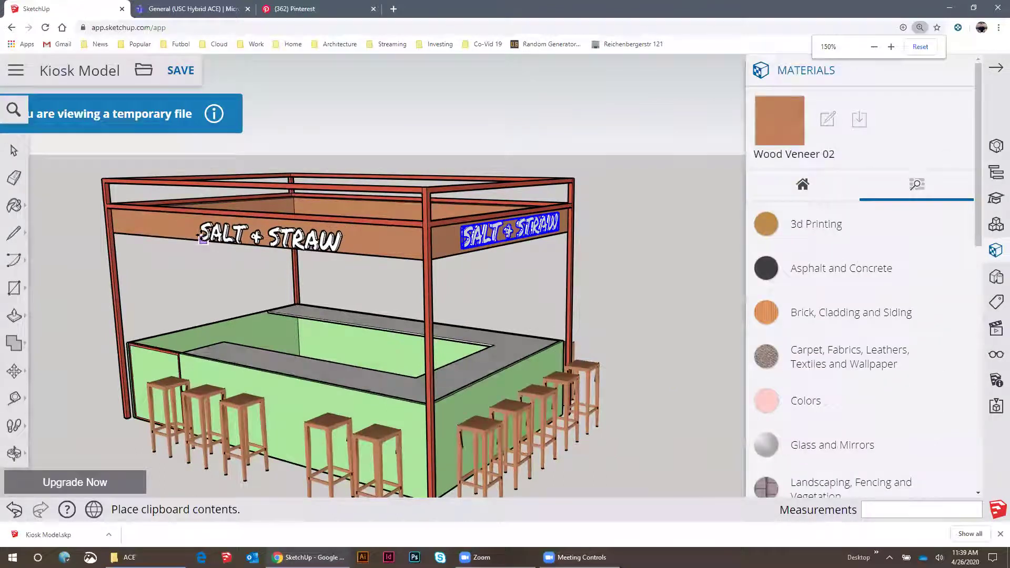
pyautogui.scroll(3, 226, 239)
pyautogui.click(187, 233)
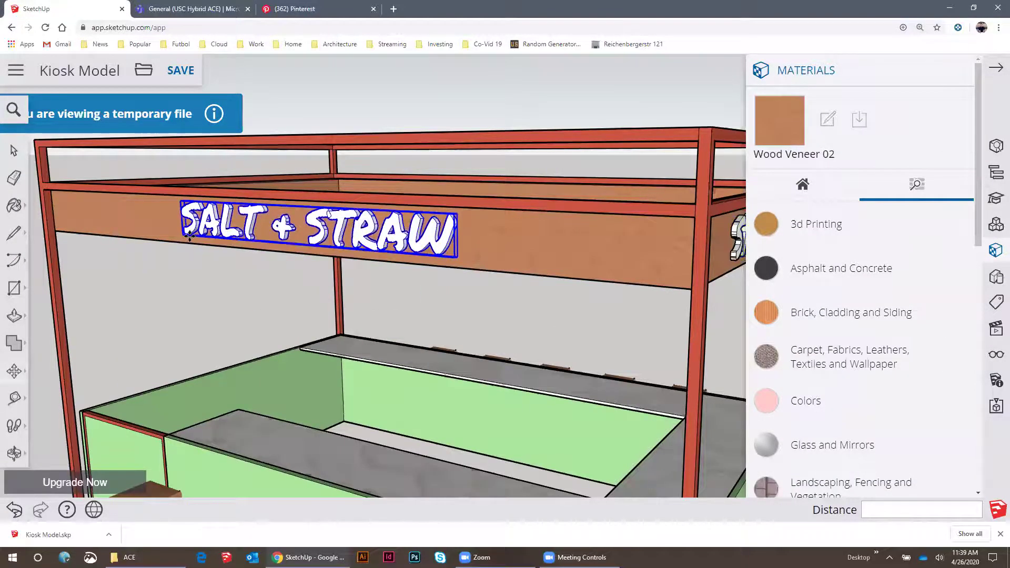
pyautogui.scroll(-5, 256, 231)
pyautogui.moveTo(256, 231); pyautogui.dragTo(413, 273, button='middle')
pyautogui.scroll(-3, 414, 273)
pyautogui.press('space')
# Select the large group of scattered people figures standing beside the kiosk plots
pyautogui.scroll(-2, 414, 274)
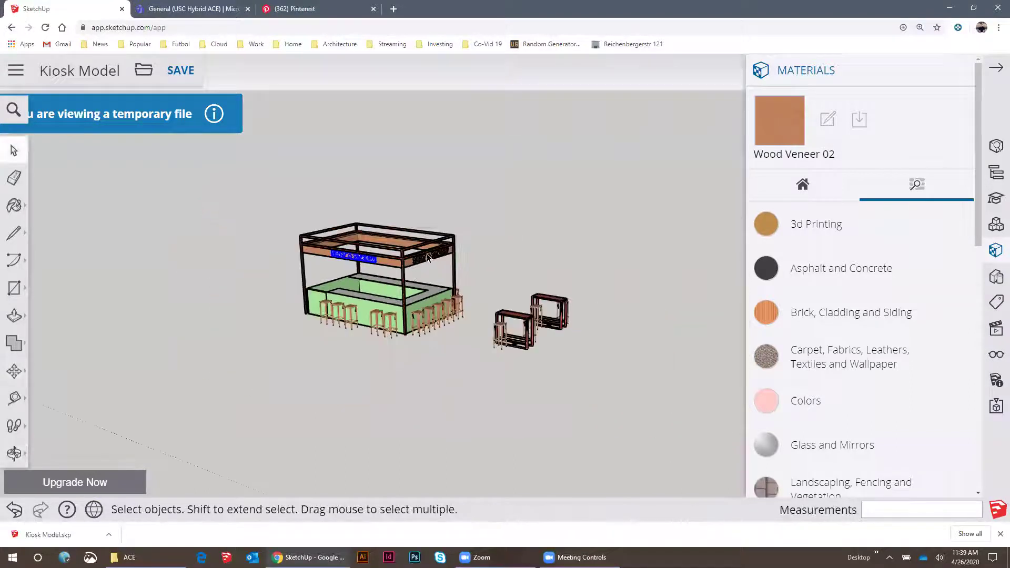
pyautogui.scroll(-2, 329, 262)
pyautogui.moveTo(330, 262); pyautogui.dragTo(630, 323, button='middle')
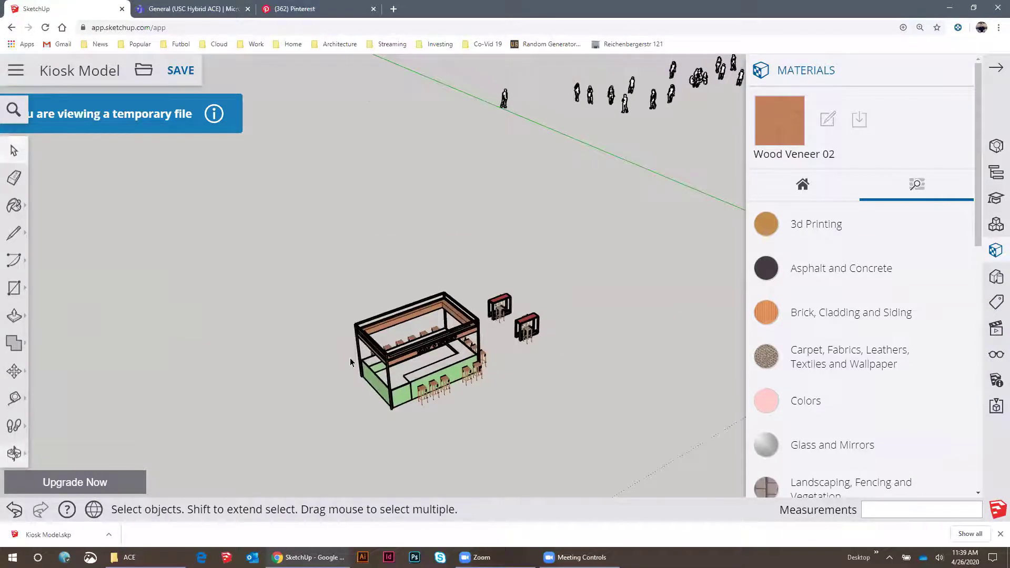
pyautogui.scroll(-3, 413, 328)
pyautogui.keyDown('shift'); pyautogui.moveTo(639, 232); pyautogui.dragTo(334, 329, button='middle'); pyautogui.keyUp('shift')
pyautogui.scroll(10, 602, 161)
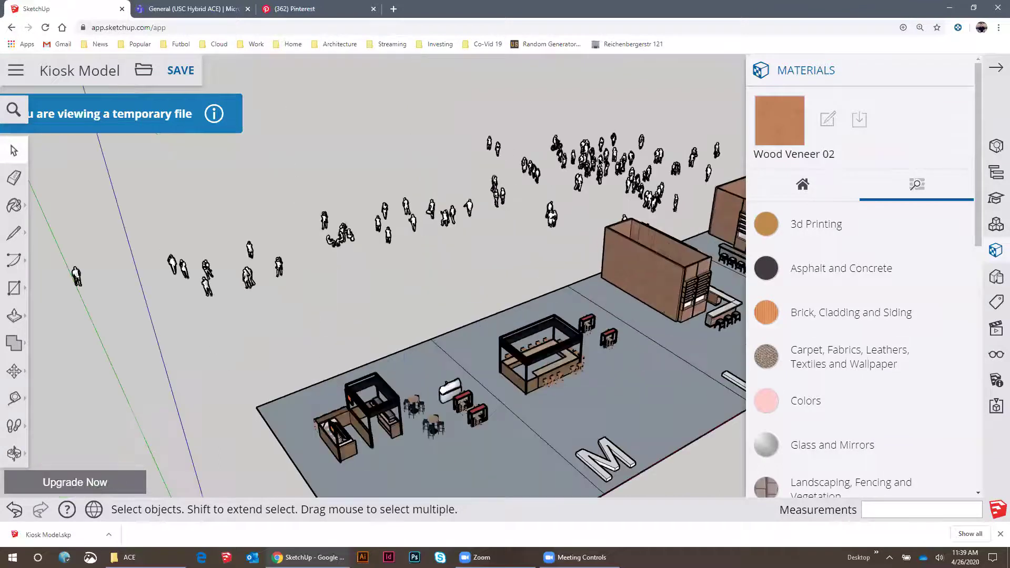
pyautogui.moveTo(602, 163); pyautogui.dragTo(482, 215, button='middle')
pyautogui.scroll(-5, 553, 172)
pyautogui.scroll(-3, 287, 286)
pyautogui.scroll(4, 584, 194)
pyautogui.moveTo(586, 194); pyautogui.dragTo(568, 226, button='middle')
pyautogui.scroll(-4, 497, 241)
pyautogui.moveTo(497, 241); pyautogui.dragTo(500, 290, button='middle')
pyautogui.scroll(5, 500, 289)
pyautogui.click(500, 290)
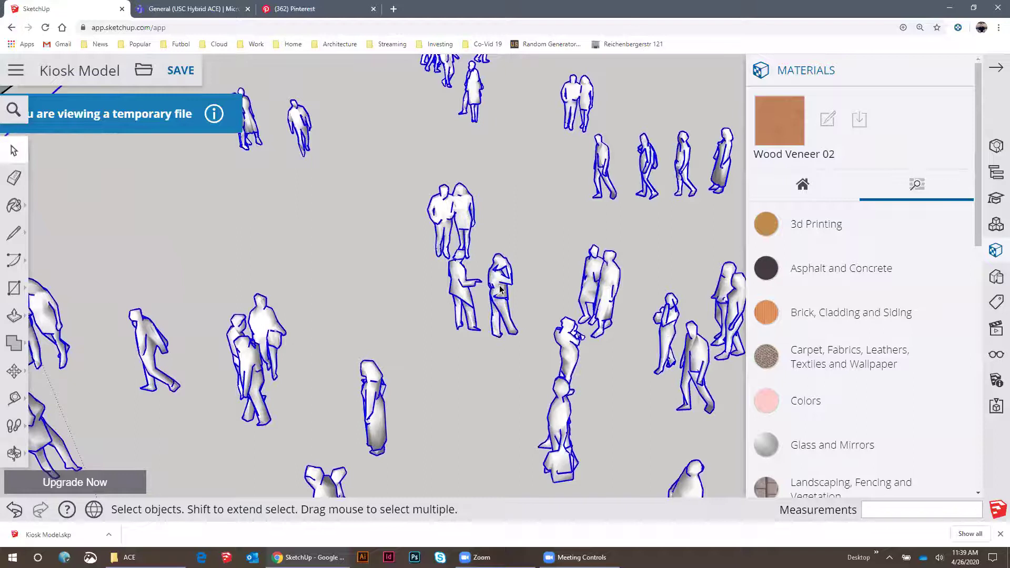
pyautogui.scroll(-6, 499, 288)
pyautogui.scroll(4, 501, 289)
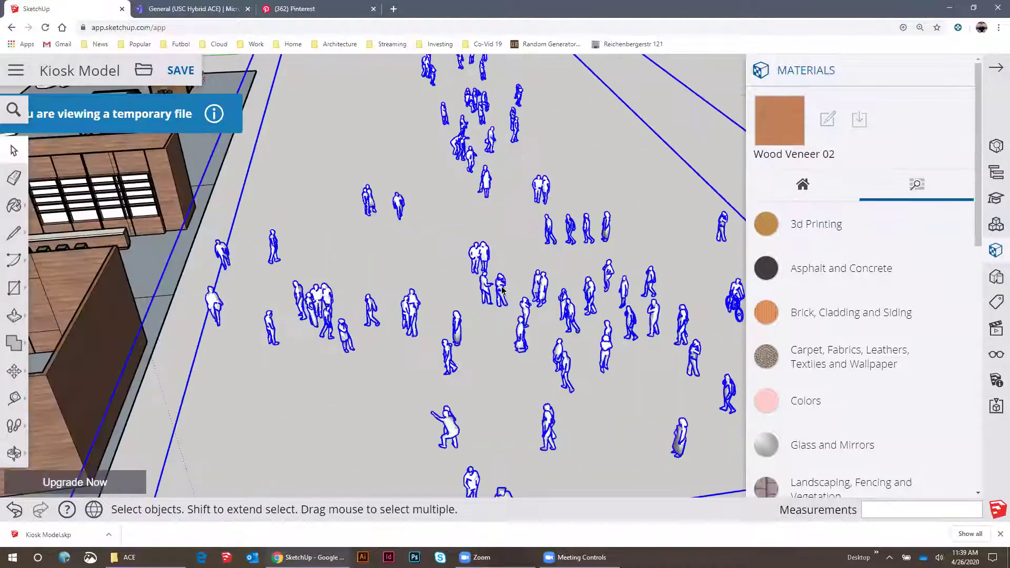
pyautogui.scroll(2, 501, 289)
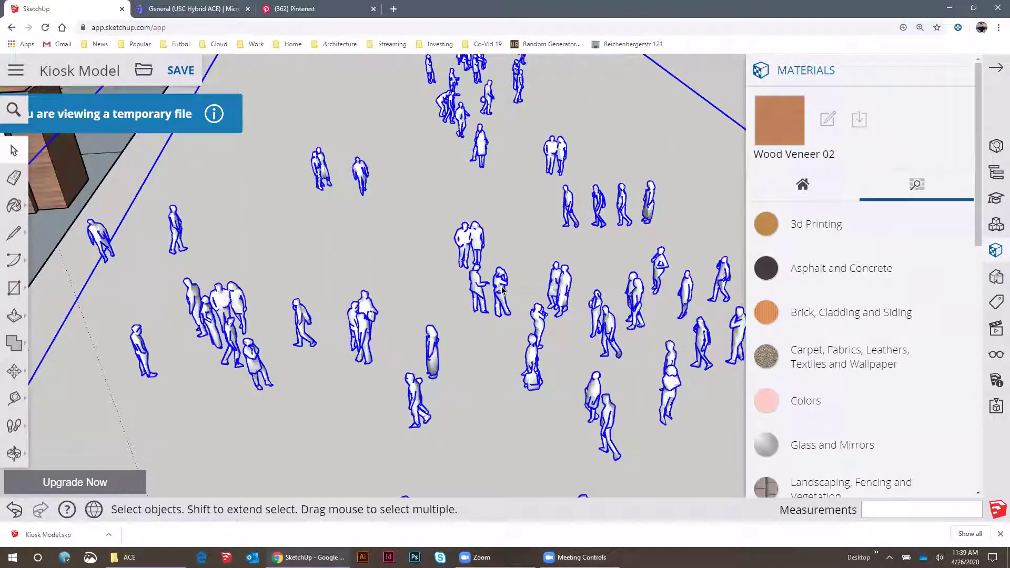
pyautogui.keyDown('shift'); pyautogui.moveTo(455, 220); pyautogui.dragTo(436, 457, button='middle'); pyautogui.keyUp('shift')
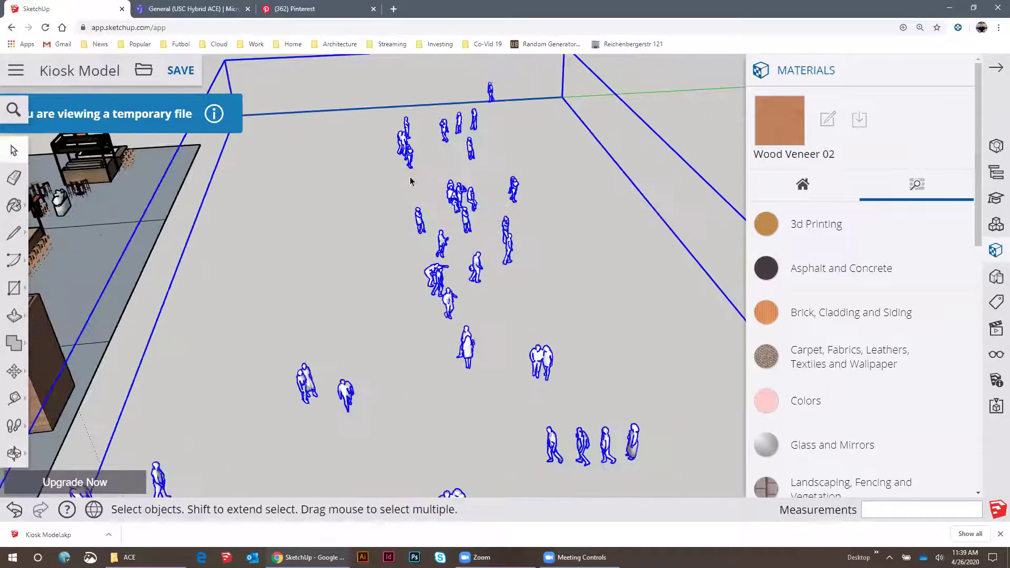
# Select the cluster of seated figures and the waiter from among the scattered people
pyautogui.scroll(4, 413, 180)
pyautogui.keyDown('shift'); pyautogui.moveTo(513, 161); pyautogui.dragTo(600, 257, button='middle'); pyautogui.keyUp('shift')
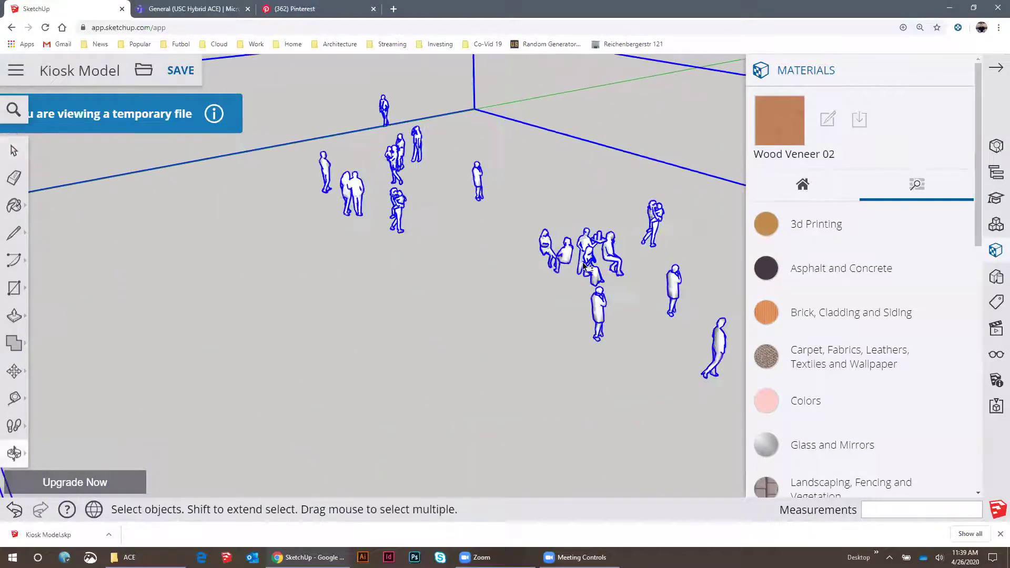
pyautogui.scroll(5, 604, 258)
pyautogui.click(591, 273)
pyautogui.moveTo(686, 325); pyautogui.dragTo(489, 191)
pyautogui.scroll(-5, 488, 190)
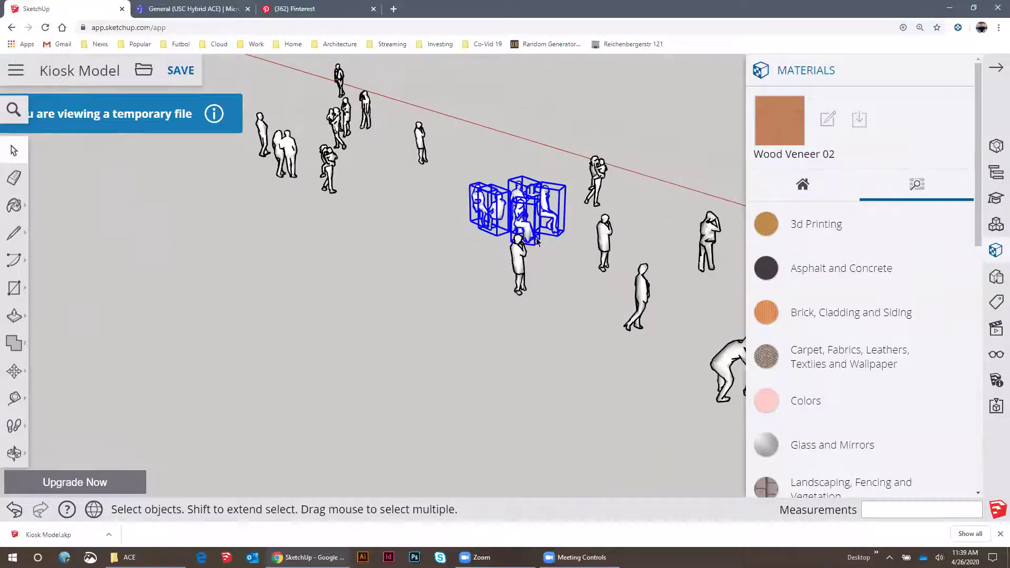
# Place a copy of the seated figures and waiter between the Salt & Straw kiosk and the red bar tables
pyautogui.scroll(-7, 557, 256)
pyautogui.keyDown('ctrl'); pyautogui.scroll(-4, 557, 256); pyautogui.keyUp('ctrl')
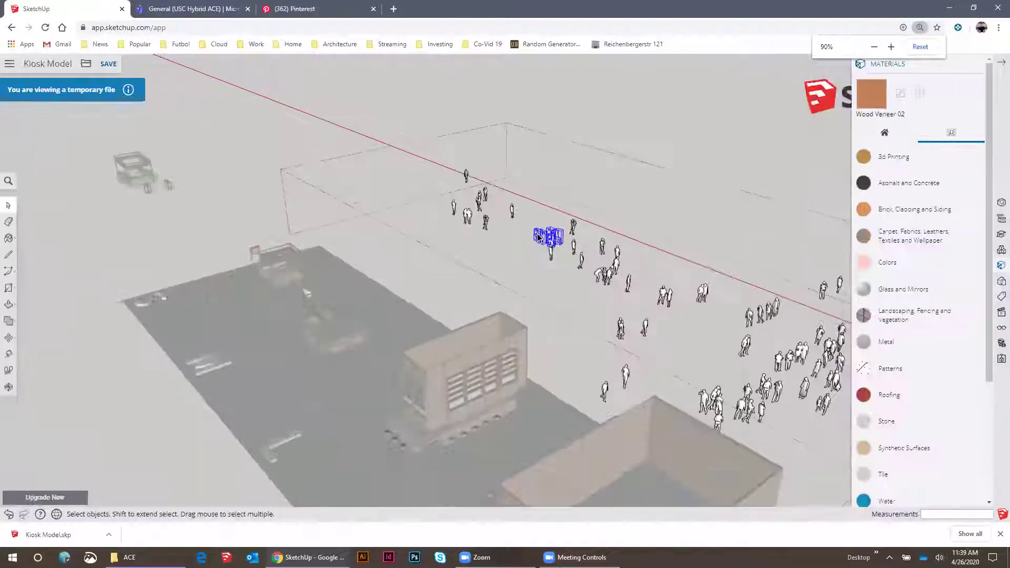
pyautogui.click(288, 201)
pyautogui.keyDown('shift'); pyautogui.moveTo(403, 232); pyautogui.dragTo(657, 291, button='middle'); pyautogui.keyUp('shift')
pyautogui.scroll(10, 326, 234)
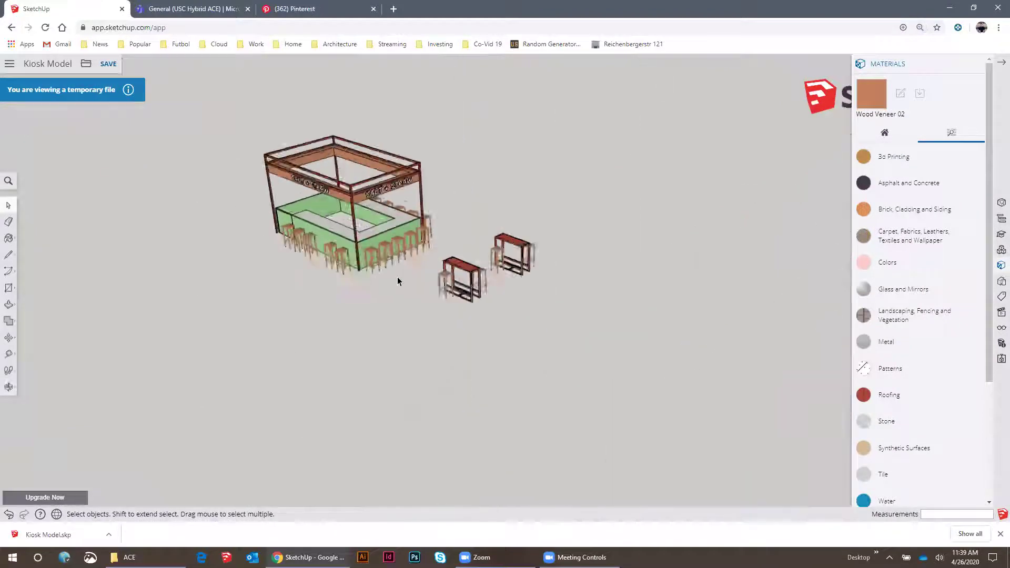
pyautogui.scroll(-6, 354, 287)
pyautogui.moveTo(338, 311); pyautogui.dragTo(402, 258, button='middle')
pyautogui.scroll(3, 402, 259)
pyautogui.press('space')
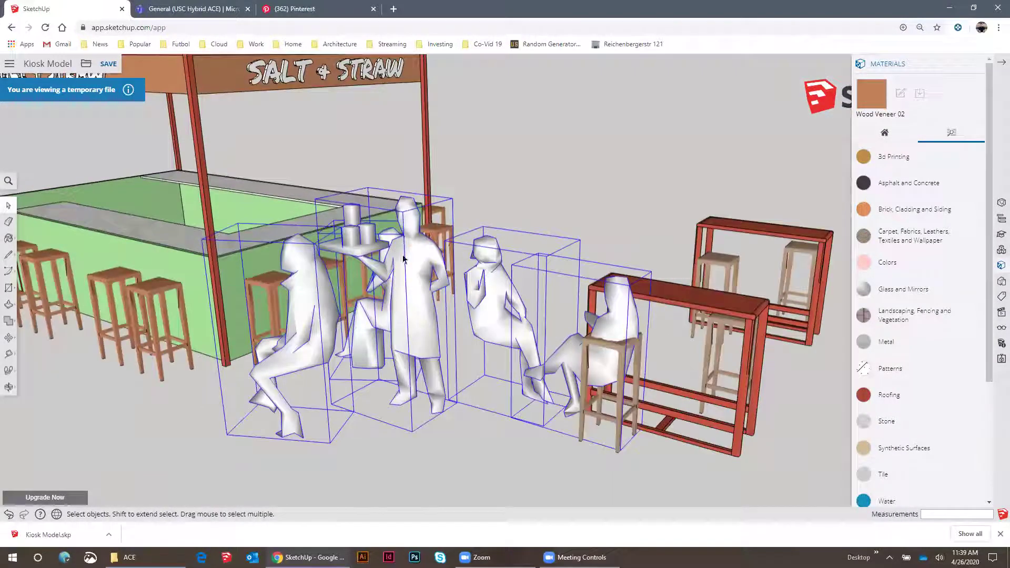
# Move the seated man onto the stool nearest the corner of the kiosk's front counter and align his height with the seat
pyautogui.click(324, 311)
pyautogui.scroll(-5, 324, 311)
pyautogui.moveTo(324, 312); pyautogui.dragTo(443, 344, button='middle')
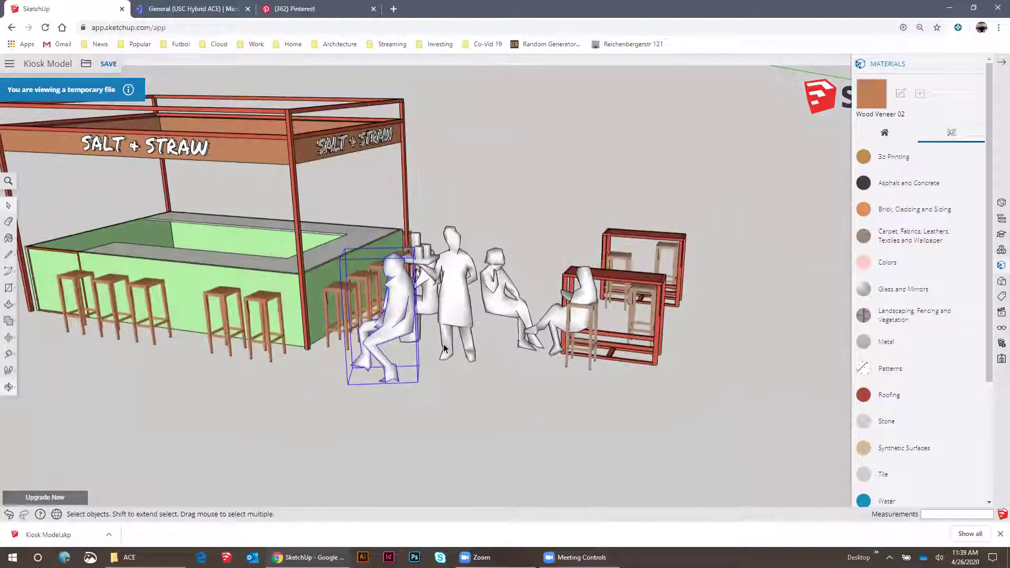
pyautogui.click(431, 432)
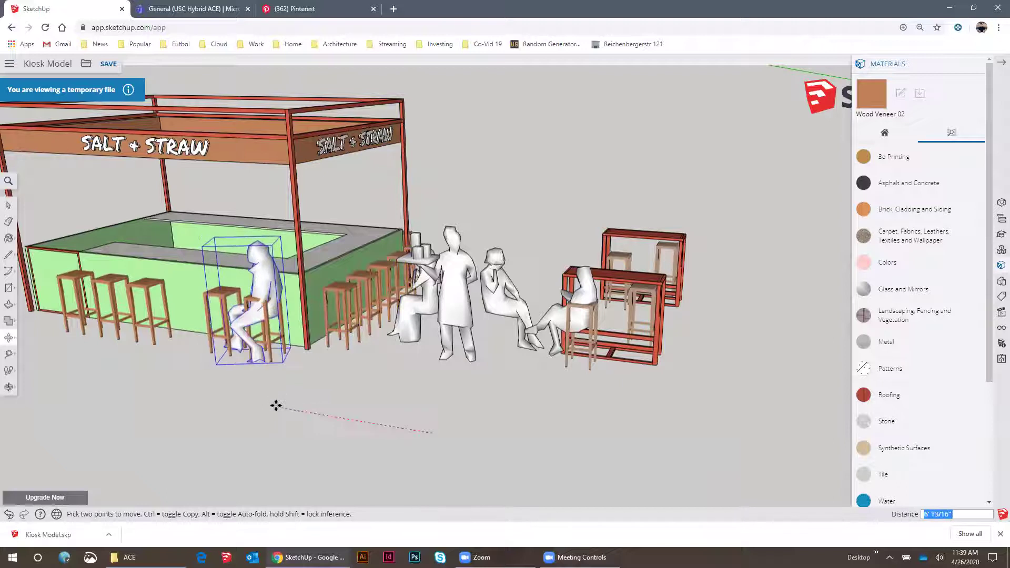
pyautogui.scroll(5, 294, 300)
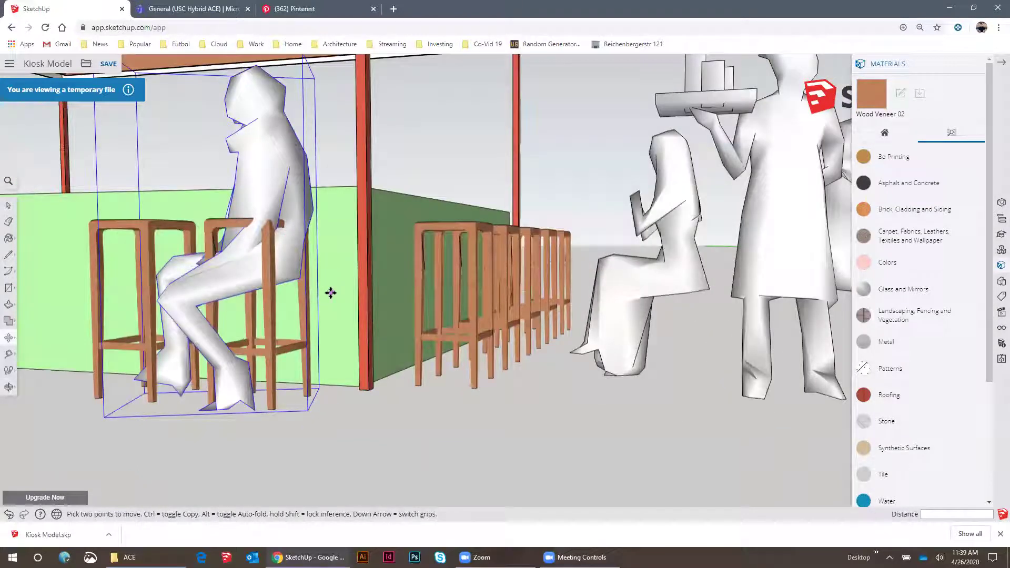
pyautogui.click(329, 236)
pyautogui.moveTo(329, 236); pyautogui.dragTo(325, 314, button='middle')
pyautogui.scroll(-4, 325, 314)
# Move the seated figure with hand on chin onto the front counter's third stool and raise it about 1' 1" to the seat
pyautogui.press('space')
pyautogui.click(606, 322)
pyautogui.scroll(-1, 605, 330)
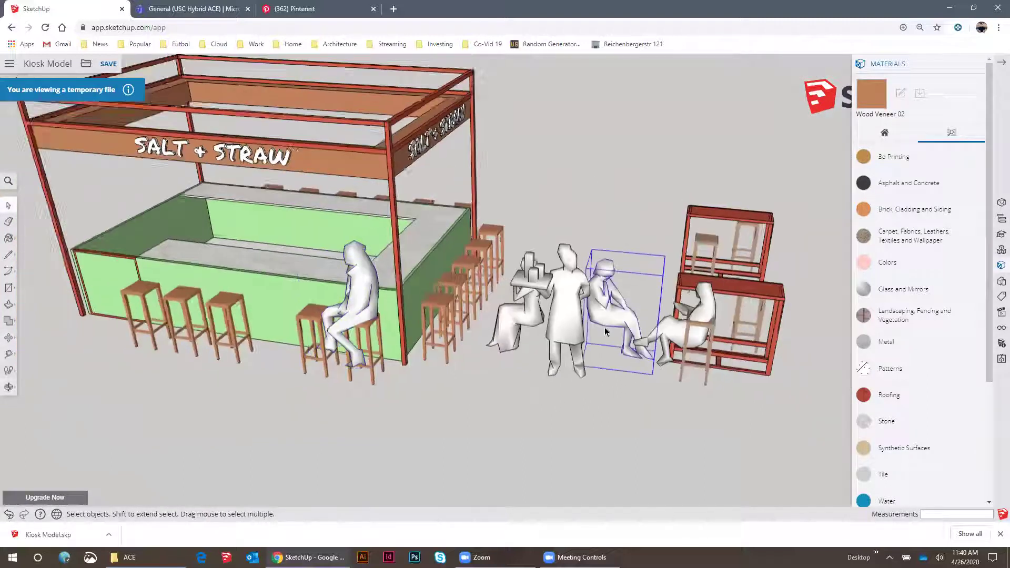
pyautogui.press('m')
pyautogui.click(609, 355)
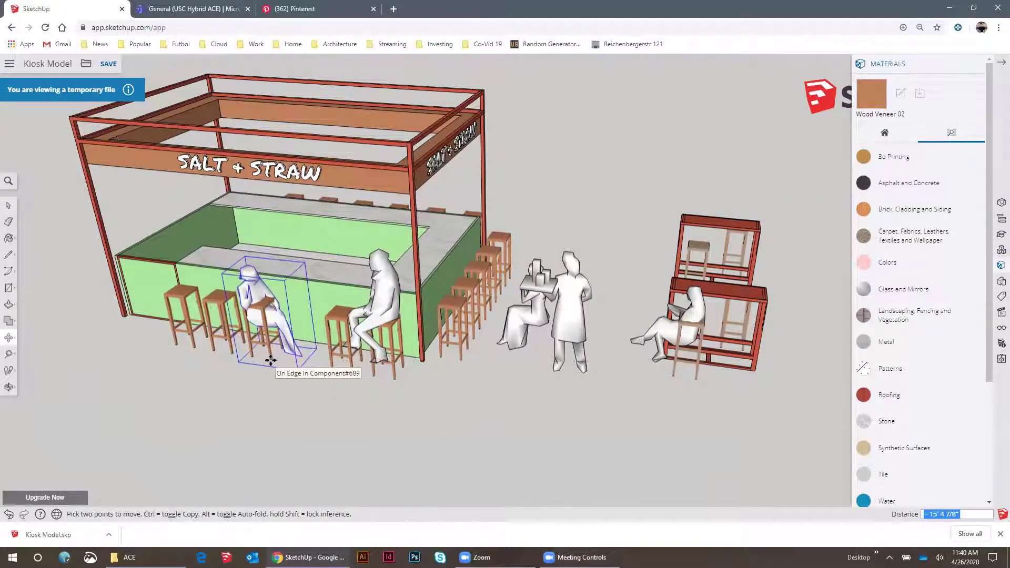
pyautogui.scroll(6, 270, 360)
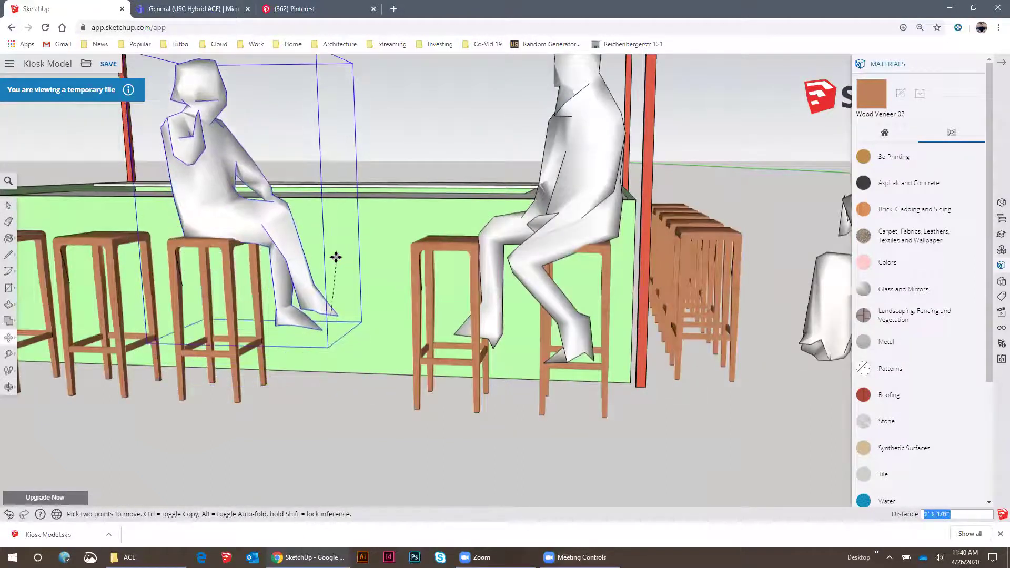
pyautogui.click(336, 258)
pyautogui.scroll(-2, 370, 257)
pyautogui.moveTo(439, 259); pyautogui.dragTo(281, 335, button='middle')
# Move the seated woman behind the waiter onto the side counter's corner stool and raise her about 1' 1 5/8"
pyautogui.press('space')
pyautogui.scroll(-5, 275, 304)
pyautogui.scroll(5, 579, 358)
pyautogui.moveTo(694, 334); pyautogui.dragTo(456, 397, button='middle')
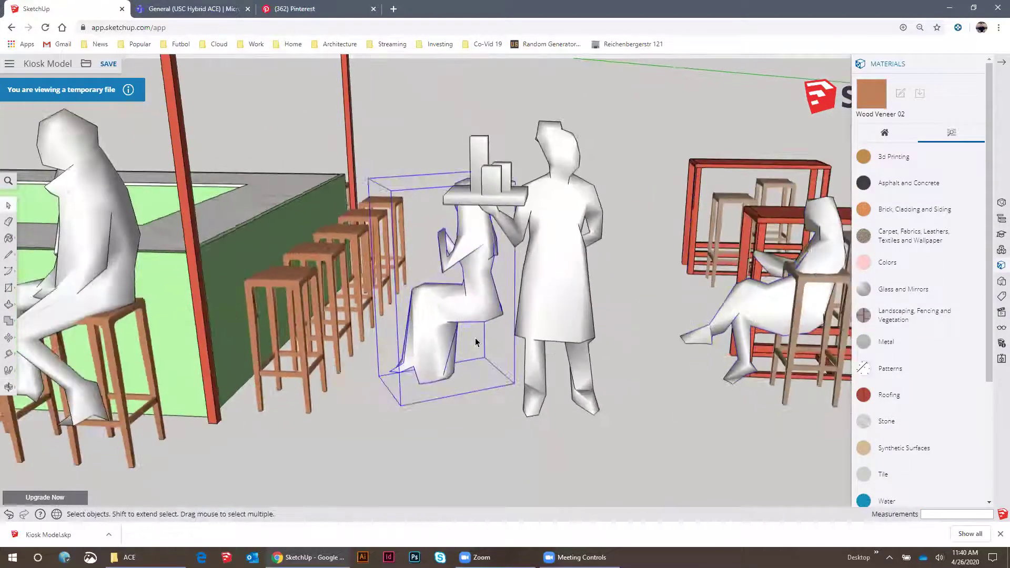
pyautogui.click(453, 403)
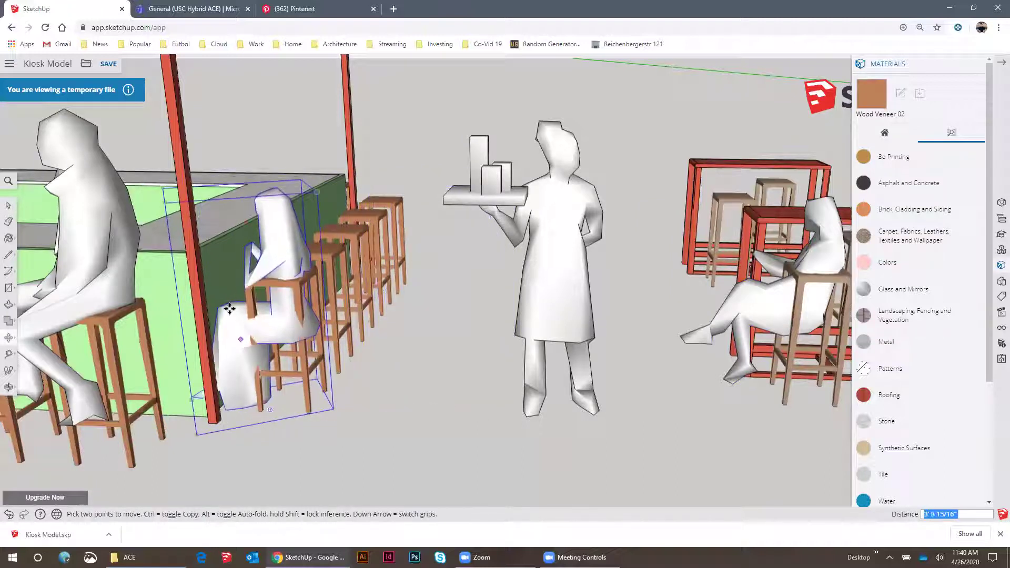
pyautogui.click(222, 295)
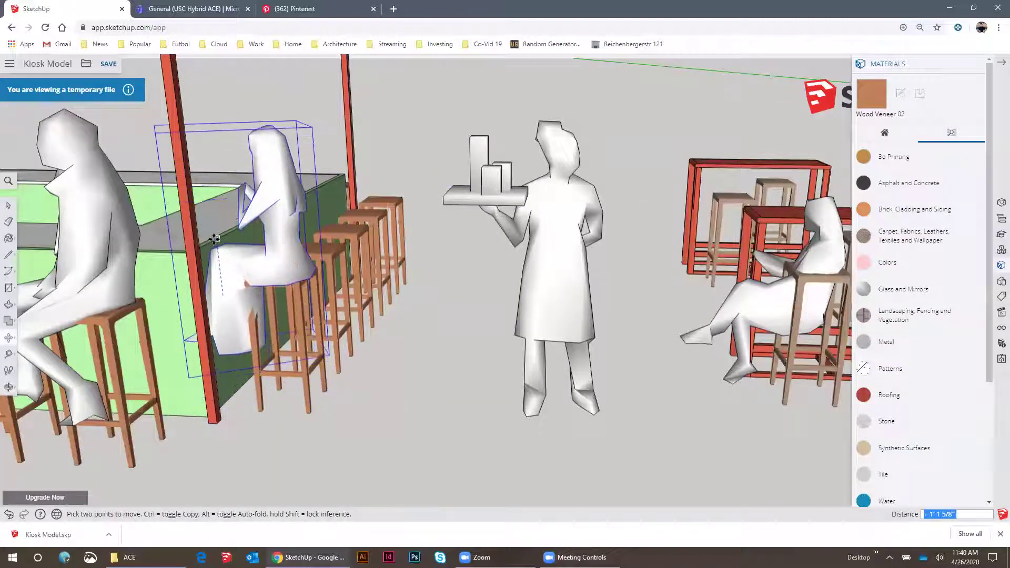
pyautogui.moveTo(214, 314); pyautogui.dragTo(206, 358, button='middle')
pyautogui.press('space')
pyautogui.scroll(3, 288, 309)
# Explode the kiosk group so that its stools can be selected separately
pyautogui.keyDown('shift'); pyautogui.click(286, 309); pyautogui.keyUp('shift')
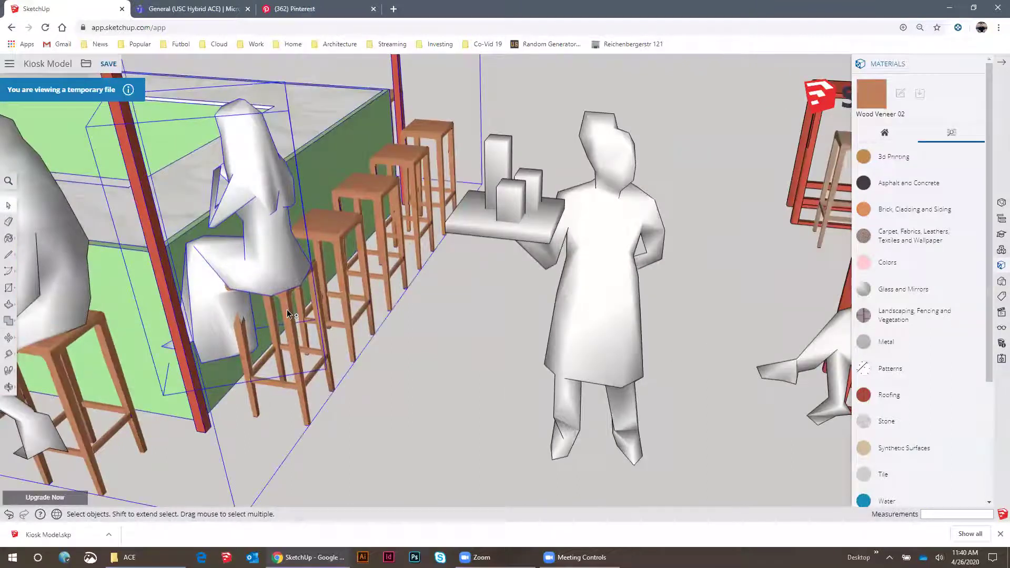
pyautogui.scroll(-4, 365, 249)
pyautogui.rightClick(352, 236)
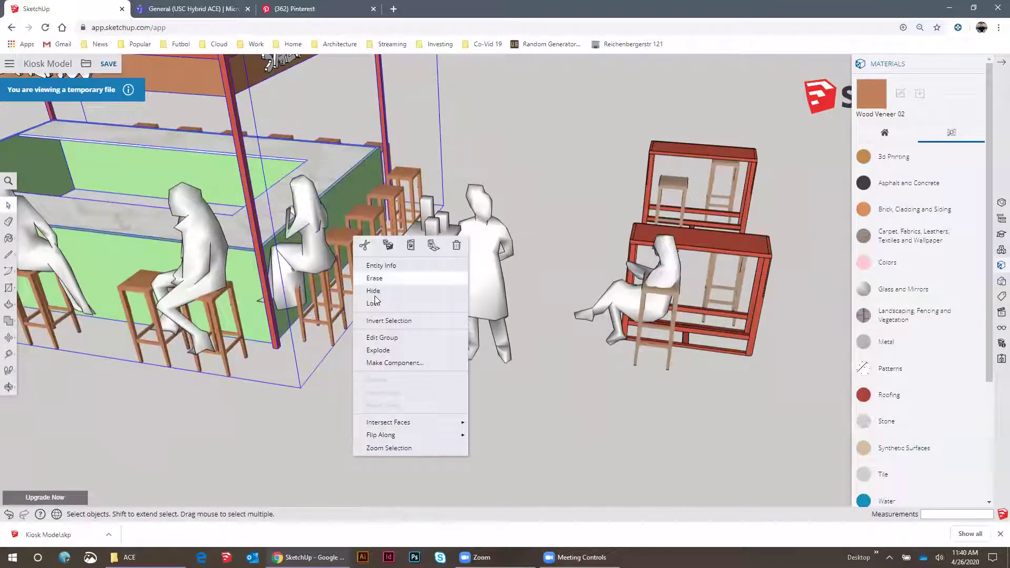
pyautogui.click(378, 350)
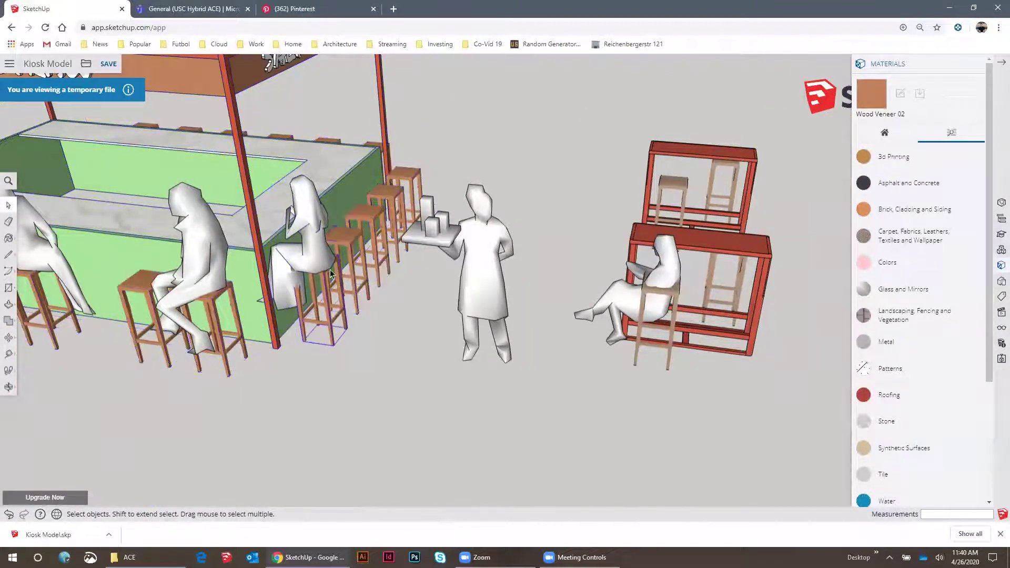
# Move the seated woman together with her corner stool slightly away from the side counter
pyautogui.click(317, 255)
pyautogui.scroll(2, 315, 321)
pyautogui.scroll(5, 314, 320)
pyautogui.press('m')
pyautogui.click(351, 375)
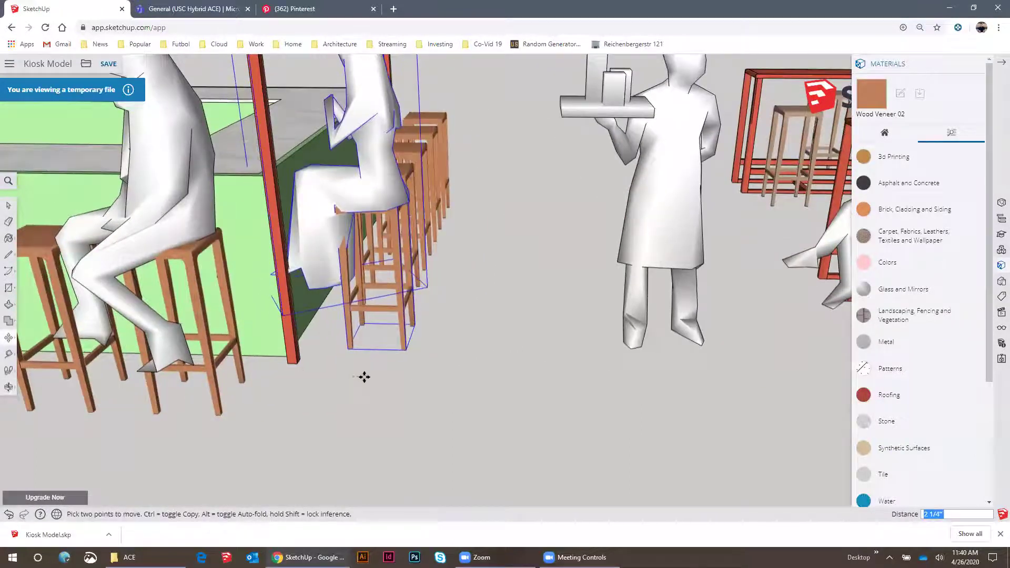
pyautogui.click(371, 380)
pyautogui.scroll(-4, 372, 380)
pyautogui.moveTo(371, 380); pyautogui.dragTo(335, 237, button='middle')
# Move only the seated woman along the side counter onto the middle stool of the row
pyautogui.scroll(5, 328, 270)
pyautogui.press('space')
pyautogui.scroll(-5, 350, 320)
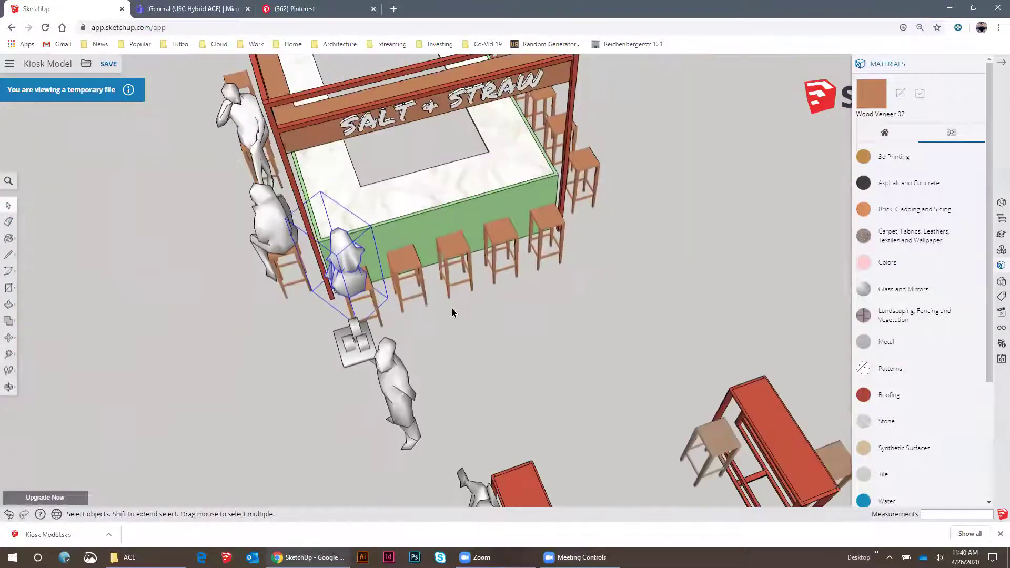
pyautogui.moveTo(453, 311); pyautogui.dragTo(415, 309, button='middle')
pyautogui.press('m')
pyautogui.scroll(3, 414, 311)
pyautogui.click(415, 324)
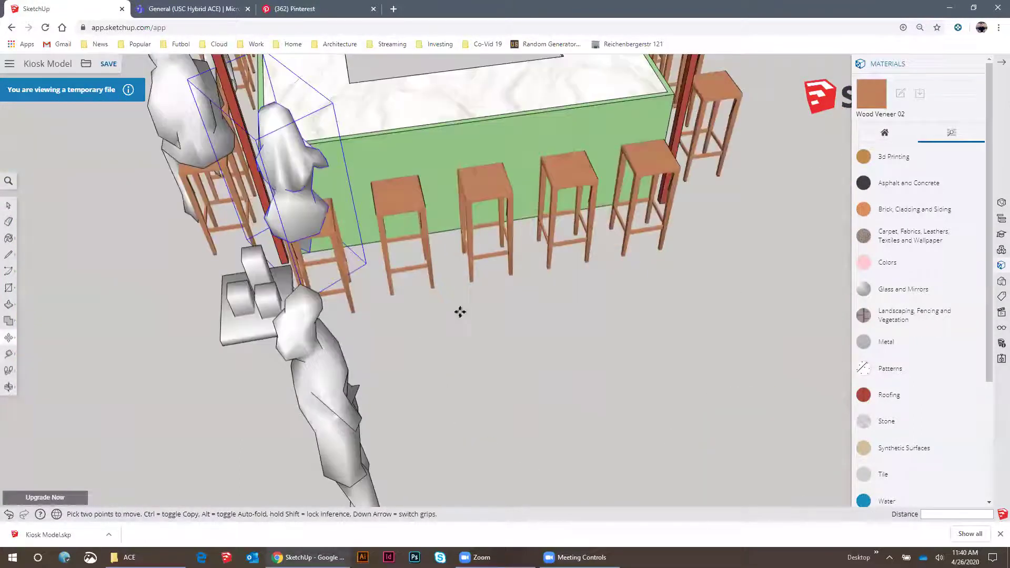
pyautogui.click(587, 293)
pyautogui.scroll(-5, 613, 221)
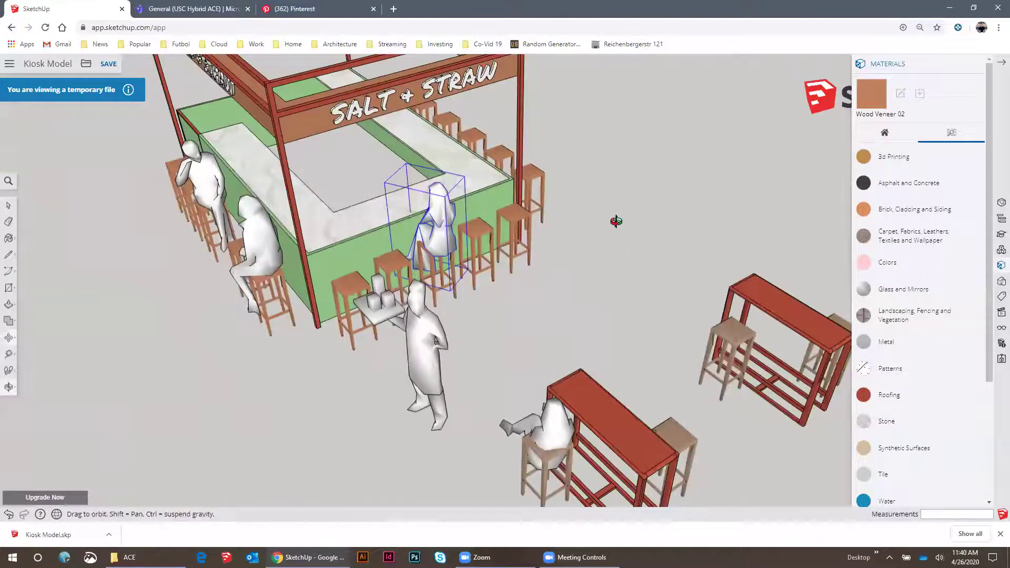
# Move the figure seated at the bar table onto the second stool of the opposite long counter and raise it 1' 1 7/8"
pyautogui.press('space')
pyautogui.scroll(3, 573, 283)
pyautogui.click(557, 339)
pyautogui.scroll(5, 523, 374)
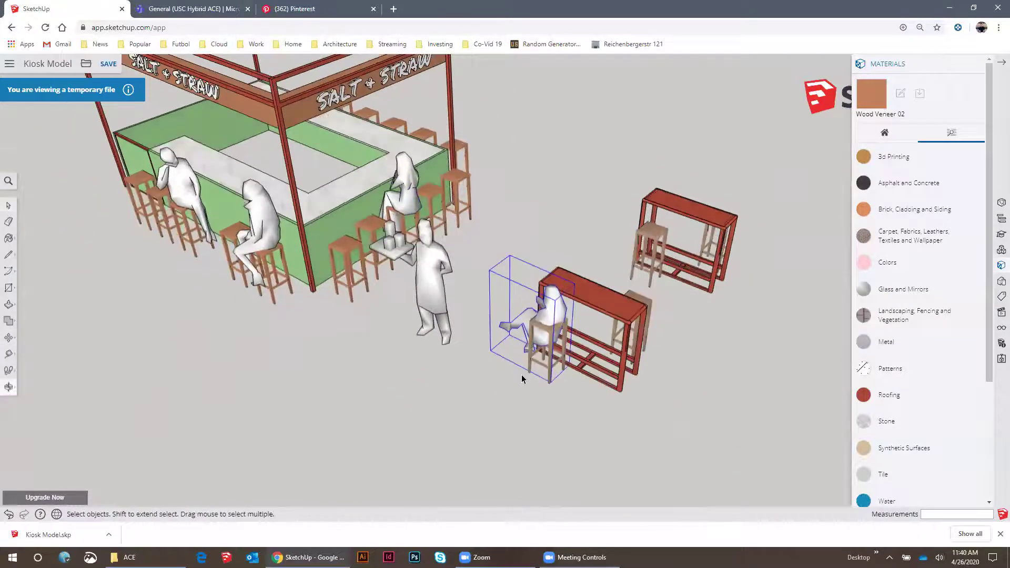
pyautogui.press('m')
pyautogui.moveTo(493, 315); pyautogui.dragTo(258, 331, button='middle')
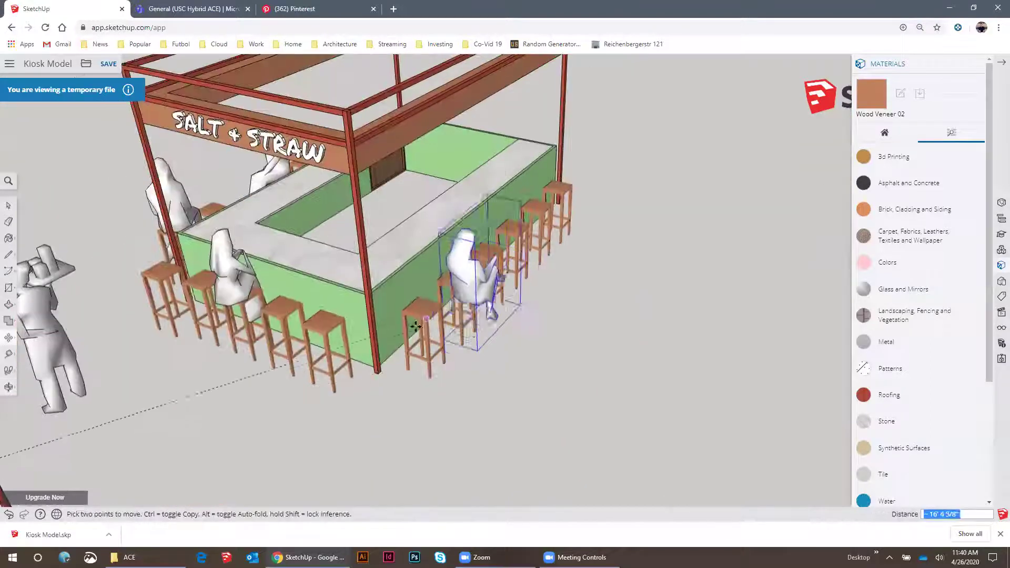
pyautogui.scroll(3, 499, 419)
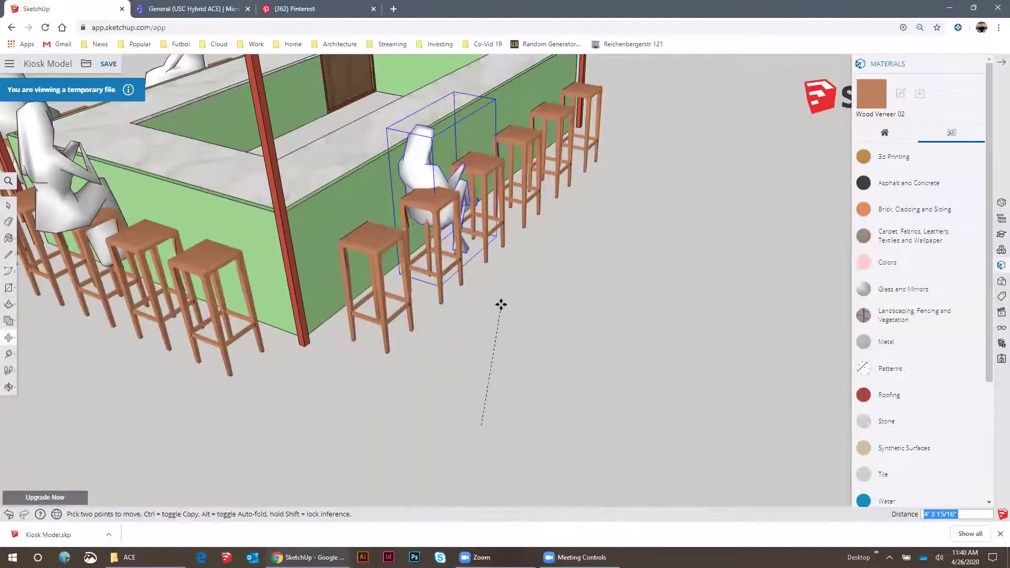
pyautogui.click(357, 211)
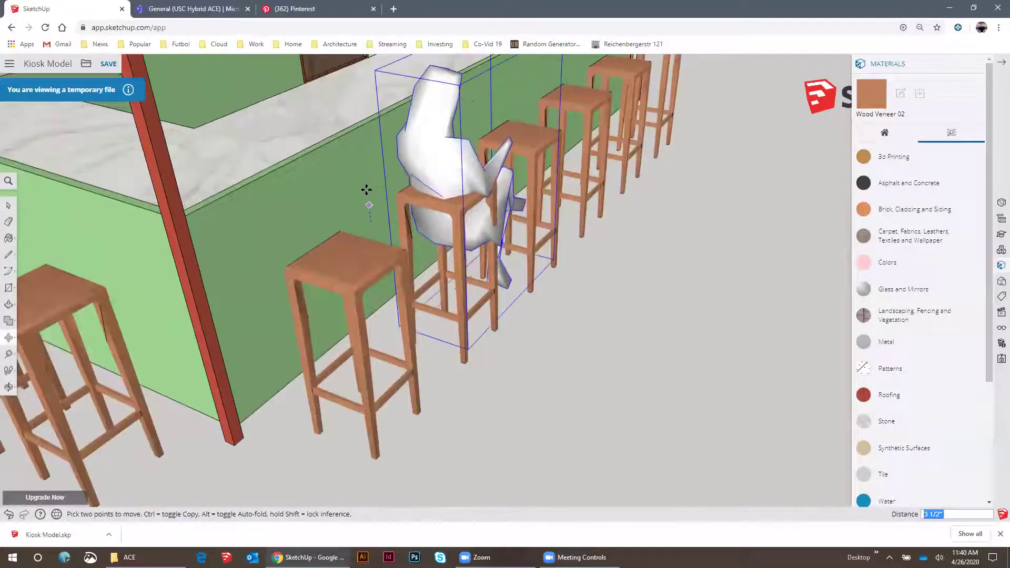
pyautogui.click(370, 151)
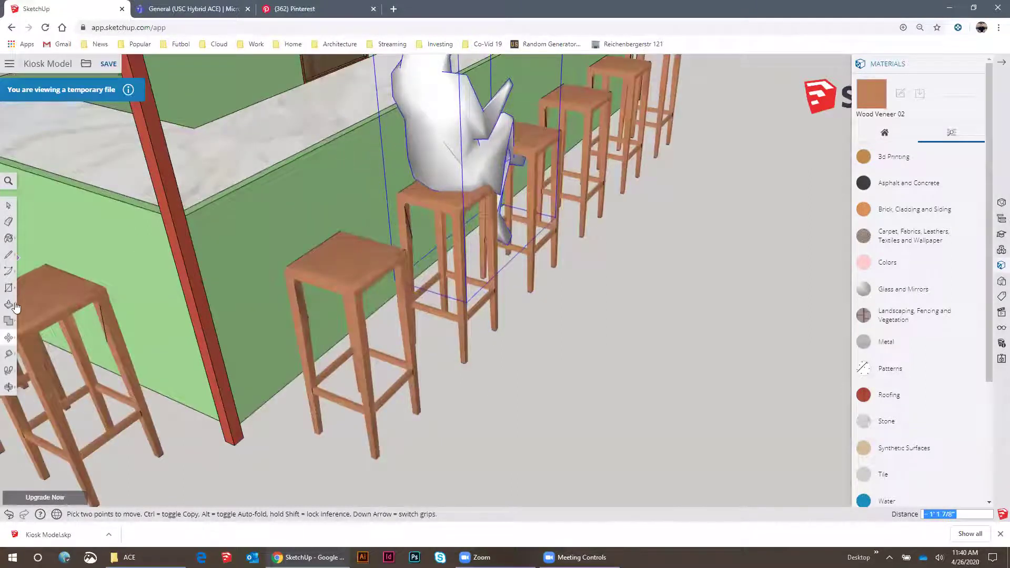
# Rotate the newly placed figure about its stool seat so that it faces the counter
pyautogui.click(8, 272)
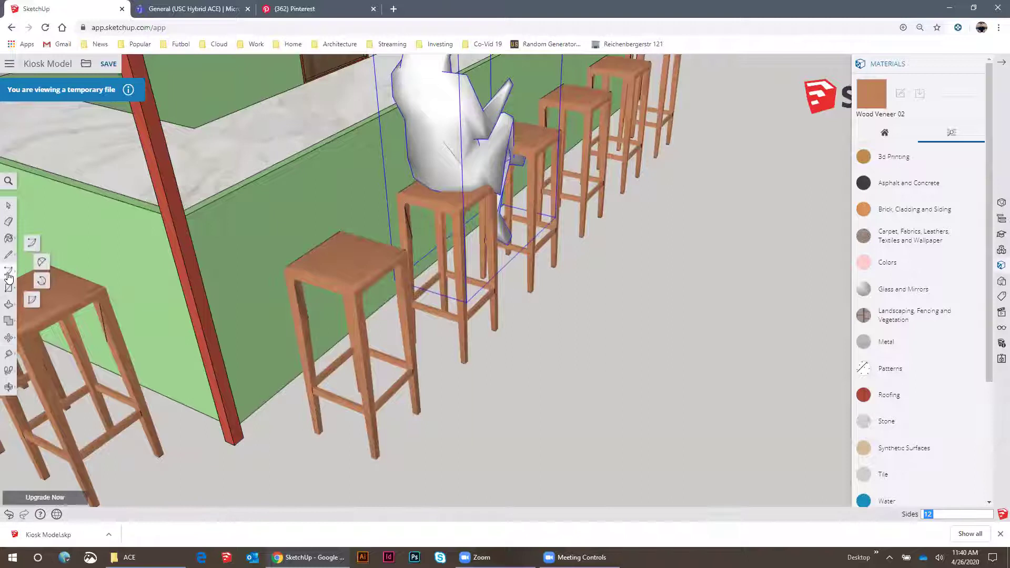
pyautogui.click(9, 288)
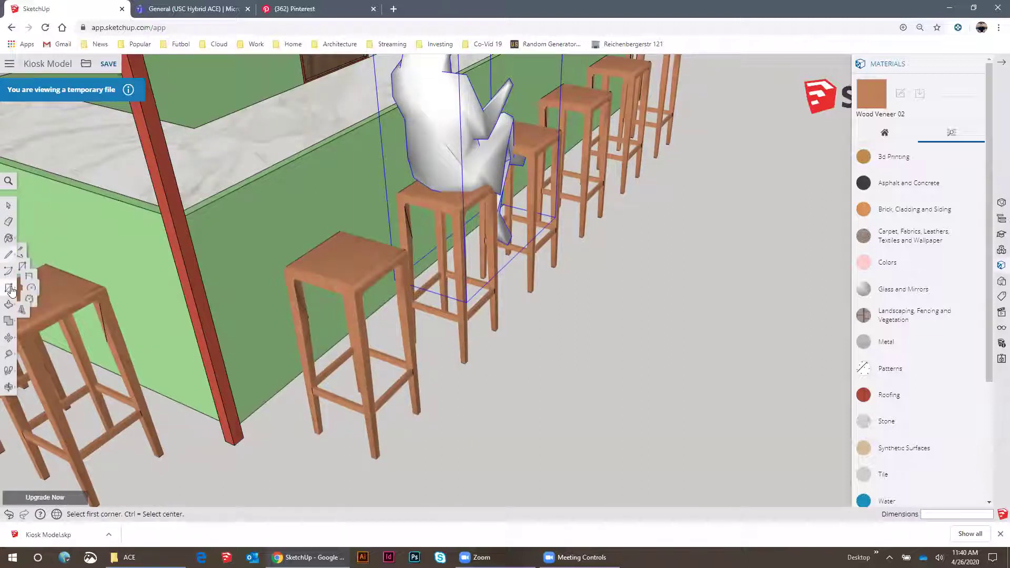
pyautogui.click(9, 340)
pyautogui.click(39, 337)
pyautogui.moveTo(402, 367); pyautogui.dragTo(477, 193, button='middle')
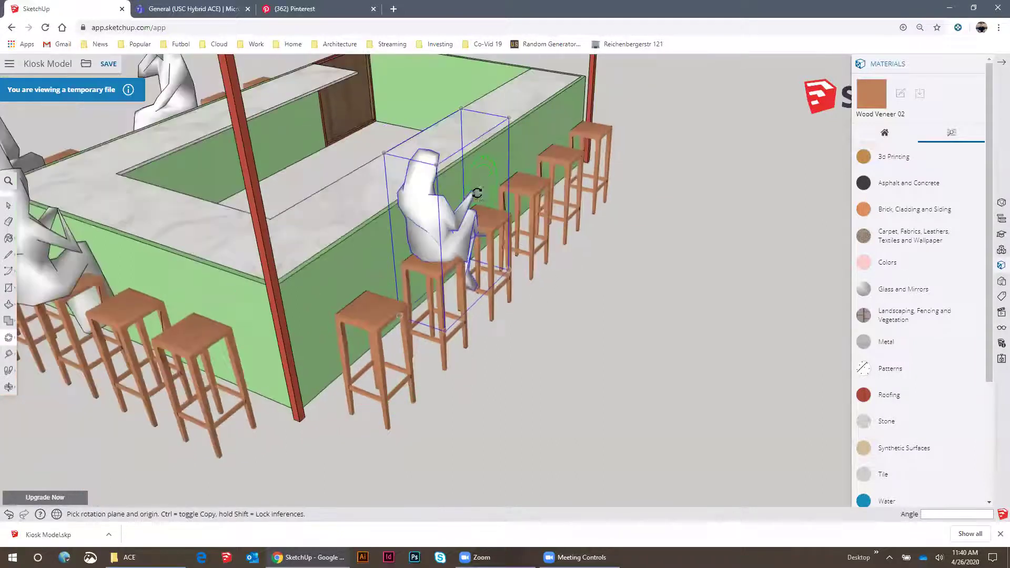
pyautogui.scroll(6, 379, 288)
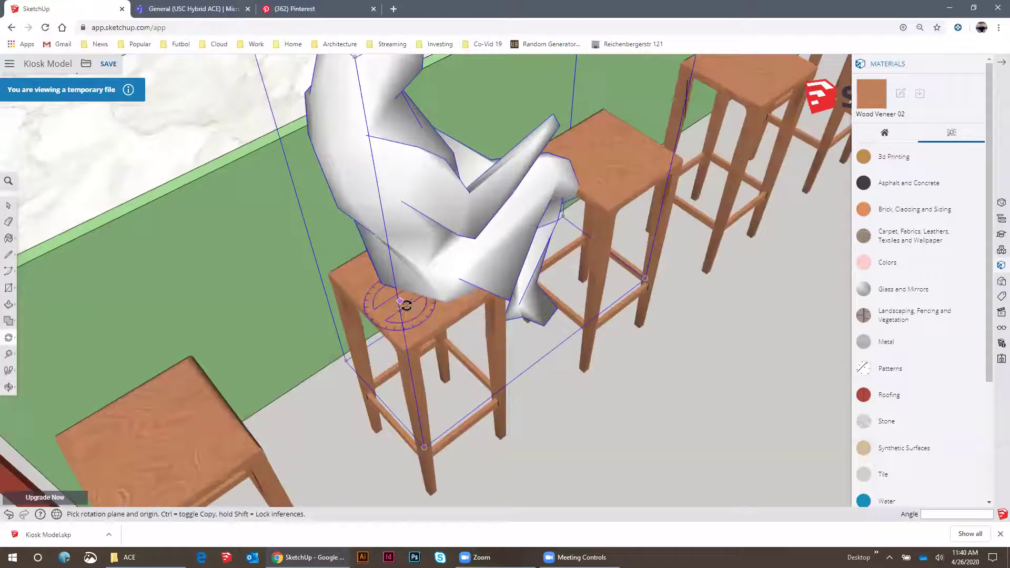
pyautogui.click(404, 297)
pyautogui.click(464, 316)
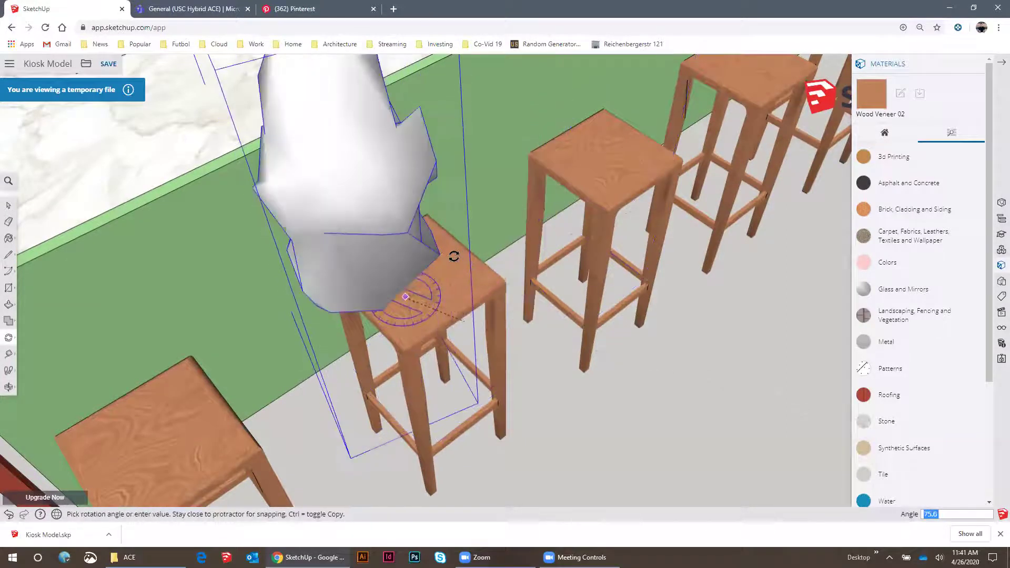
pyautogui.click(442, 243)
pyautogui.scroll(-3, 438, 287)
pyautogui.moveTo(458, 283); pyautogui.dragTo(372, 365, button='middle')
# Shift the rotated figure sideways so that it sits centred on its stool
pyautogui.press('space')
pyautogui.scroll(3, 437, 253)
pyautogui.press('m')
pyautogui.click(383, 385)
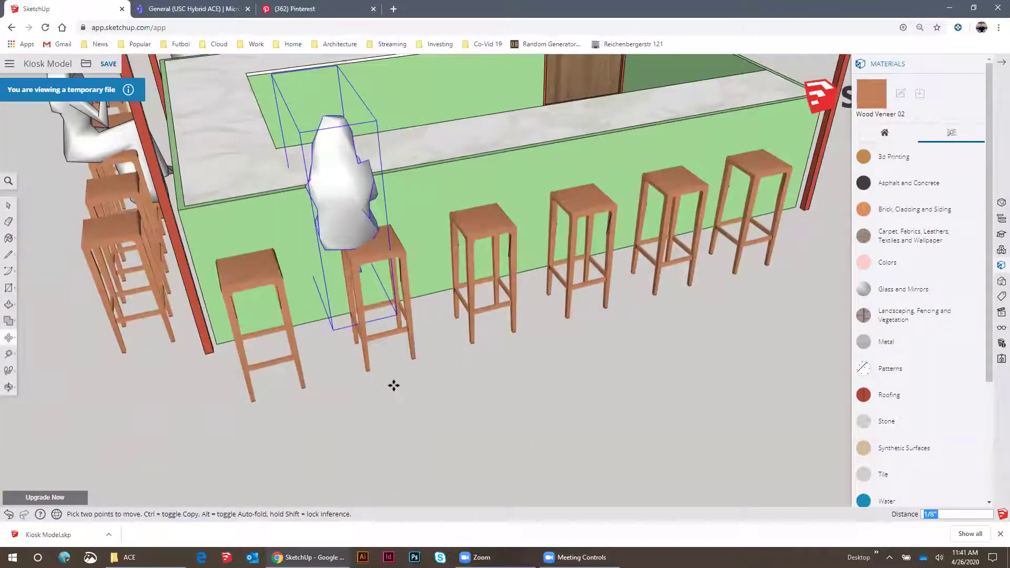
pyautogui.click(404, 391)
pyautogui.moveTo(496, 267); pyautogui.dragTo(555, 276, button='middle')
# Move the rotated figure together with its stool back from the counter by about 6"
pyautogui.press('space')
pyautogui.scroll(3, 526, 273)
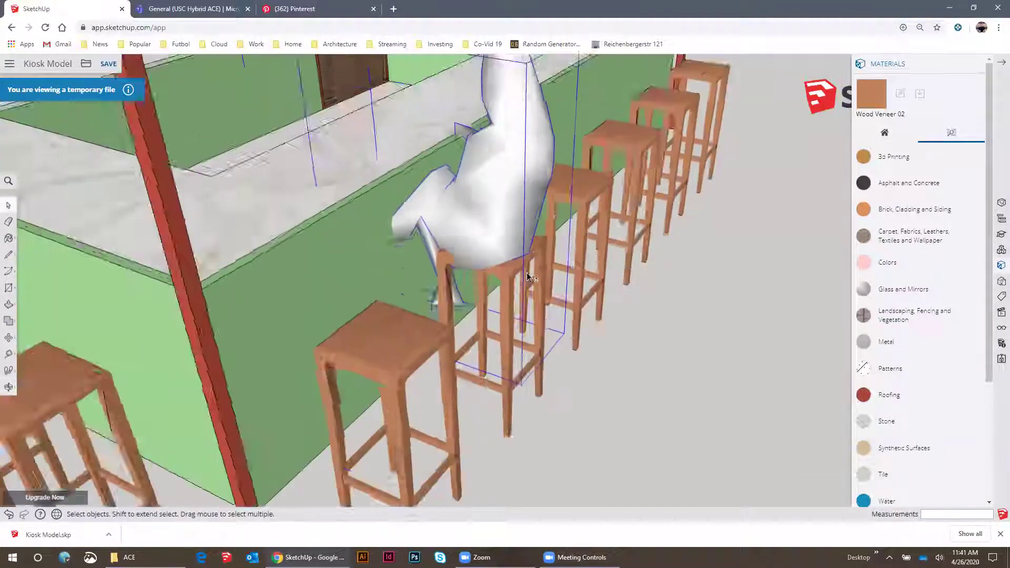
pyautogui.keyDown('shift'); pyautogui.click(515, 271); pyautogui.keyUp('shift')
pyautogui.scroll(-3, 518, 273)
pyautogui.press('m')
pyautogui.click(536, 357)
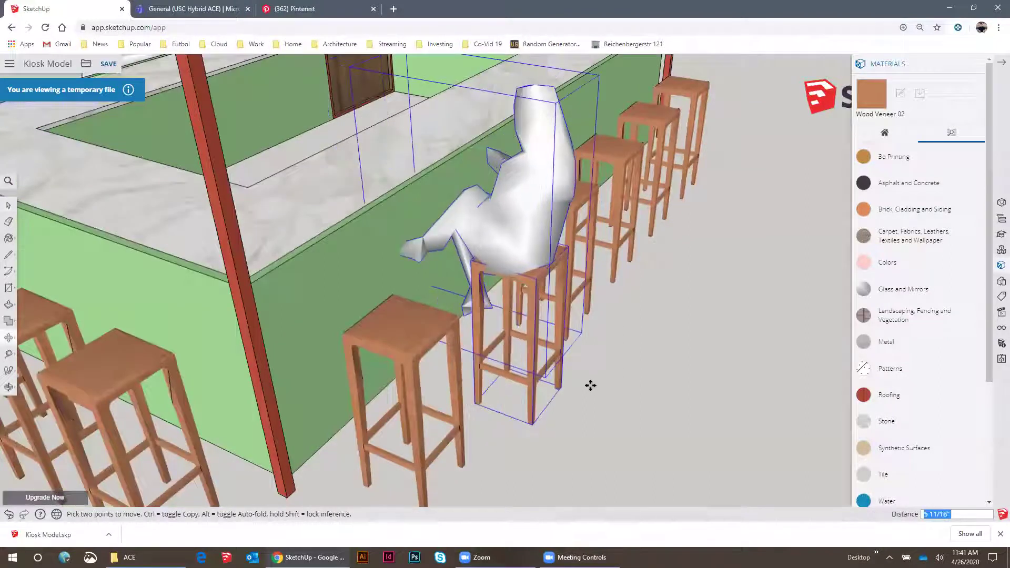
pyautogui.click(602, 380)
pyautogui.scroll(-8, 541, 377)
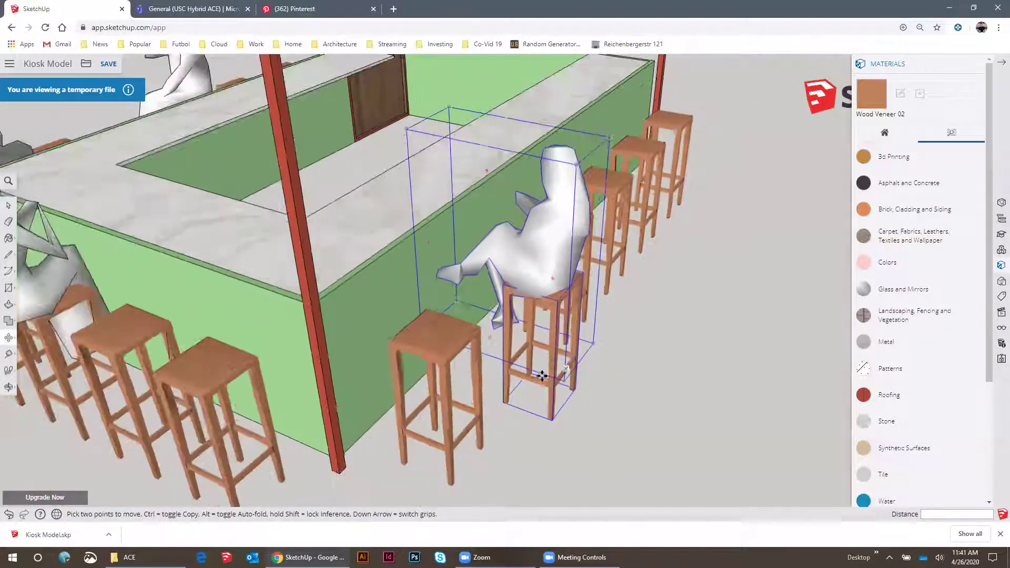
# Move the standing figure holding a tray from in front of the kiosk to the serving area inside the counters
pyautogui.moveTo(334, 290); pyautogui.dragTo(363, 337, button='middle')
pyautogui.press('space')
pyautogui.scroll(4, 258, 342)
pyautogui.click(279, 337)
pyautogui.scroll(-4, 311, 329)
pyautogui.press('m')
pyautogui.click(547, 441)
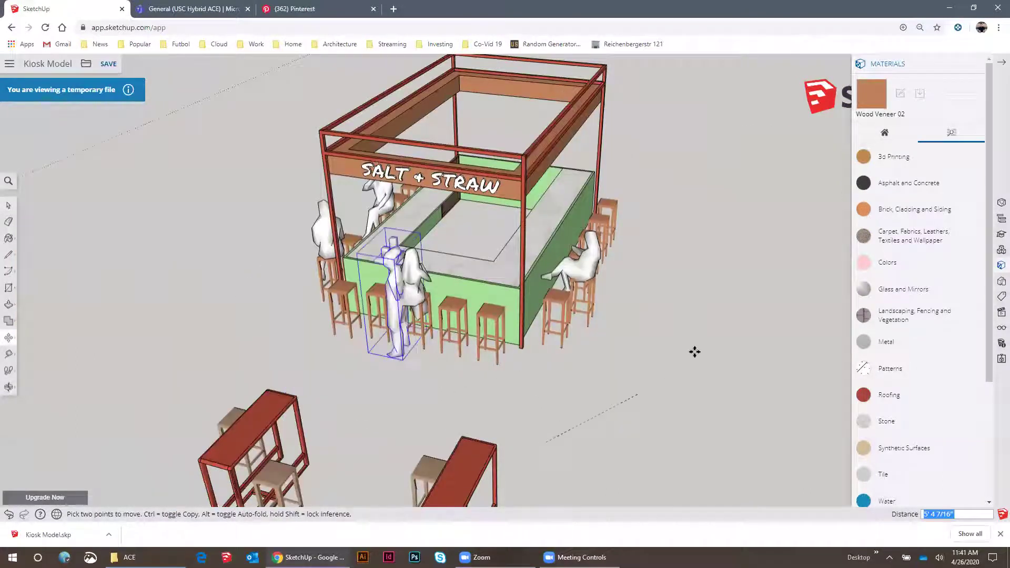
pyautogui.click(645, 302)
# Copy the standing couple from the collection of people figures beyond the S and M site pads
pyautogui.moveTo(644, 301); pyautogui.dragTo(778, 289, button='middle')
pyautogui.scroll(-4, 413, 271)
pyautogui.press('space')
pyautogui.scroll(-5, 339, 270)
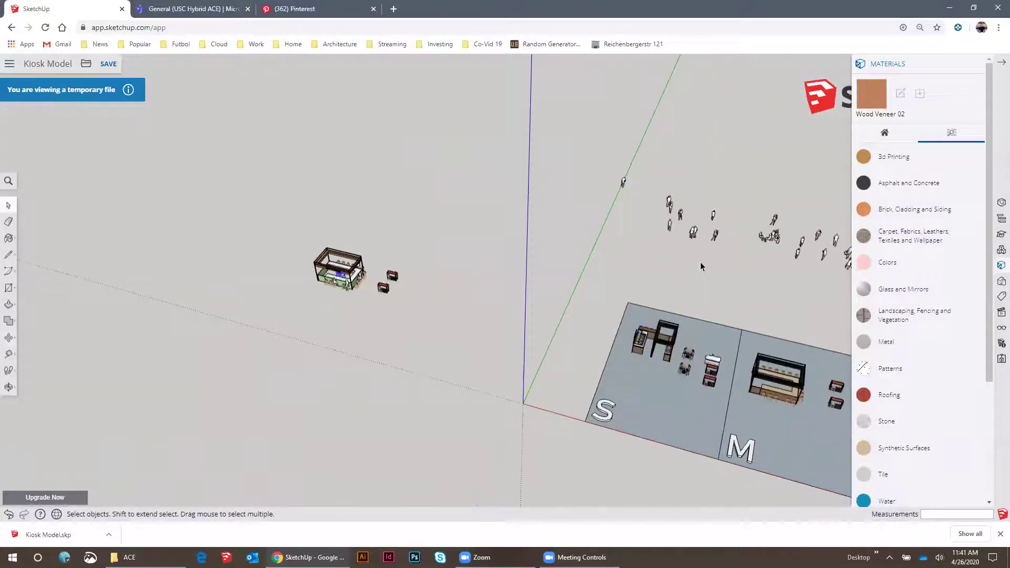
pyautogui.scroll(5, 701, 266)
pyautogui.click(726, 175)
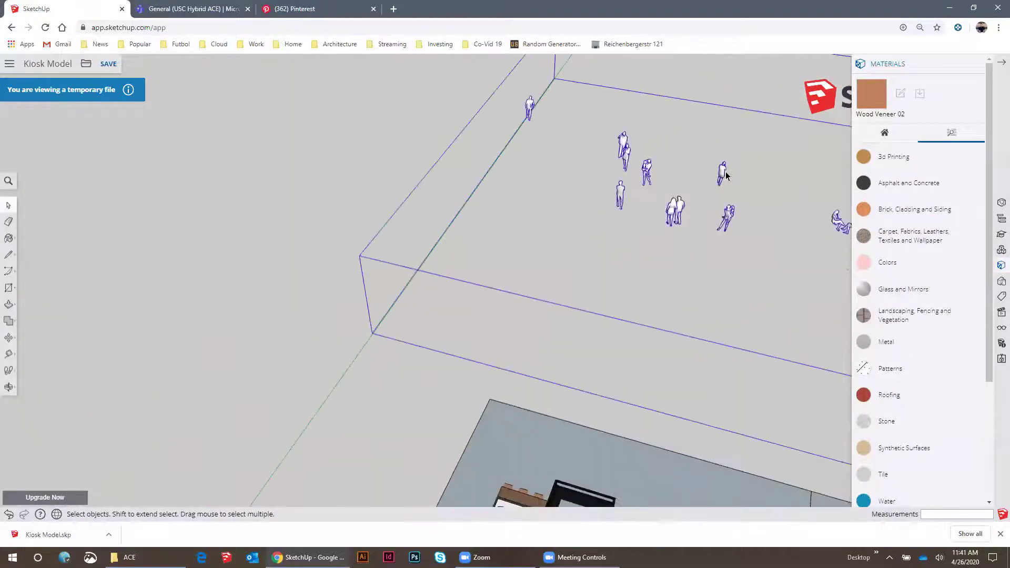
pyautogui.scroll(-3, 678, 210)
pyautogui.click(677, 213)
pyautogui.press('m')
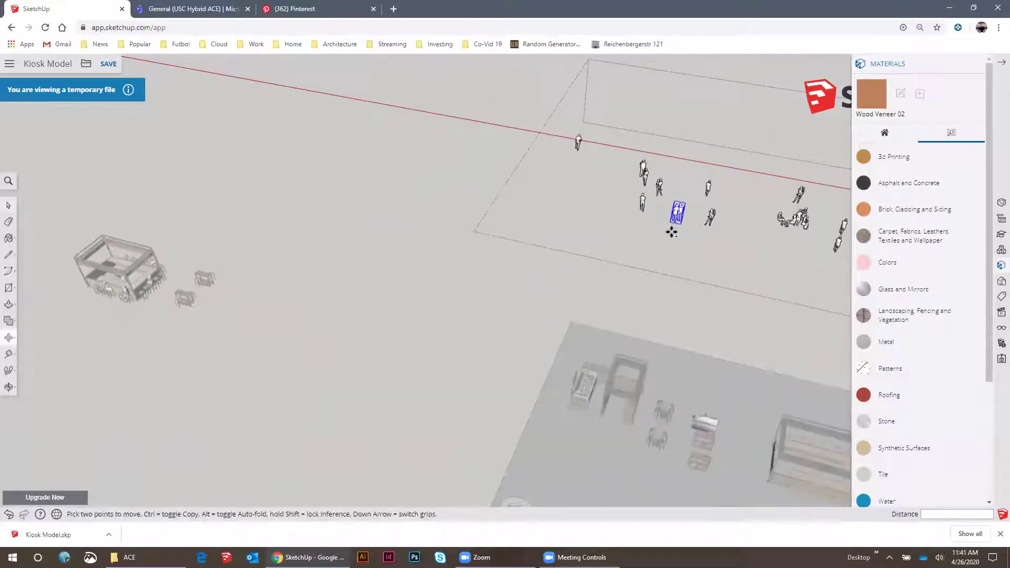
pyautogui.scroll(-2, 673, 234)
pyautogui.press('space')
# Paste the standing couple on the ground in front of the kiosk's front counter stools
pyautogui.scroll(3, 358, 282)
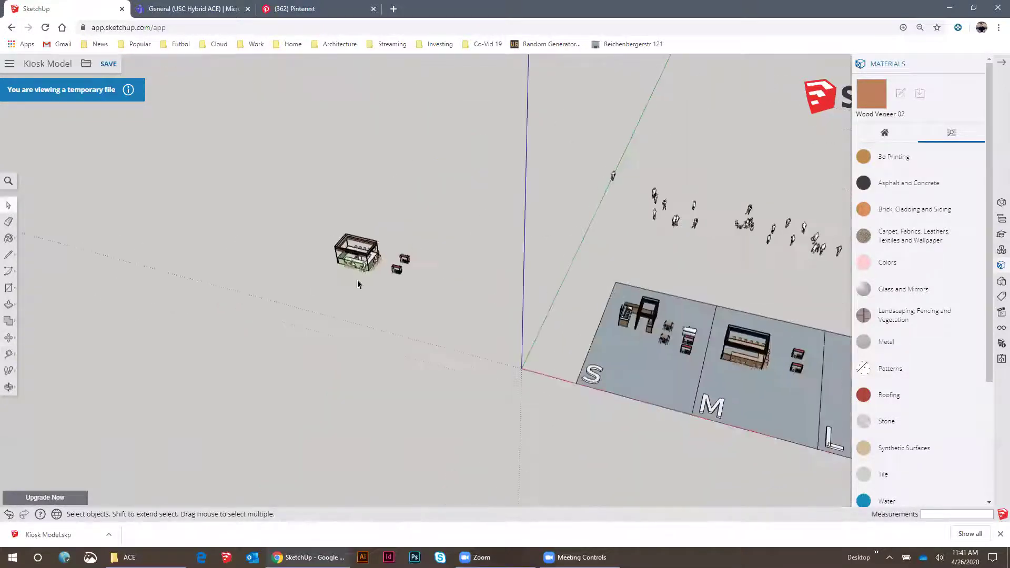
pyautogui.scroll(3, 327, 300)
pyautogui.keyDown('ctrl'); pyautogui.scroll(4, 327, 299); pyautogui.keyUp('ctrl')
pyautogui.hotkey('ctrl', 'v')
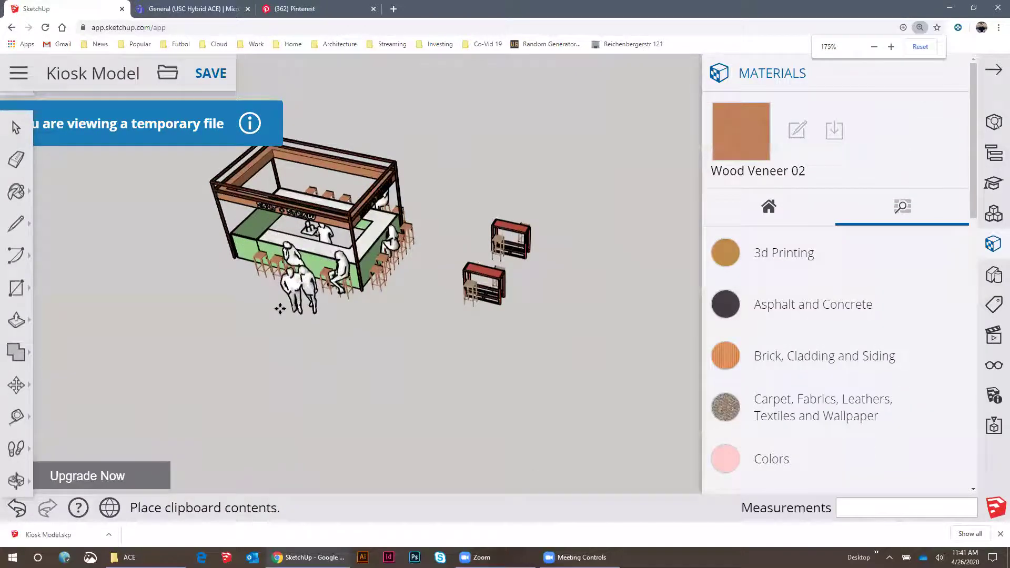
pyautogui.click(298, 306)
pyautogui.scroll(-2, 446, 287)
pyautogui.moveTo(462, 266)
pyautogui.mouseDown(button='middle')
pyautogui.moveTo(471, 248)
pyautogui.moveTo(435, 277)
pyautogui.mouseUp(button='middle')
pyautogui.keyDown('ctrl'); pyautogui.scroll(-2, 435, 278); pyautogui.keyUp('ctrl')
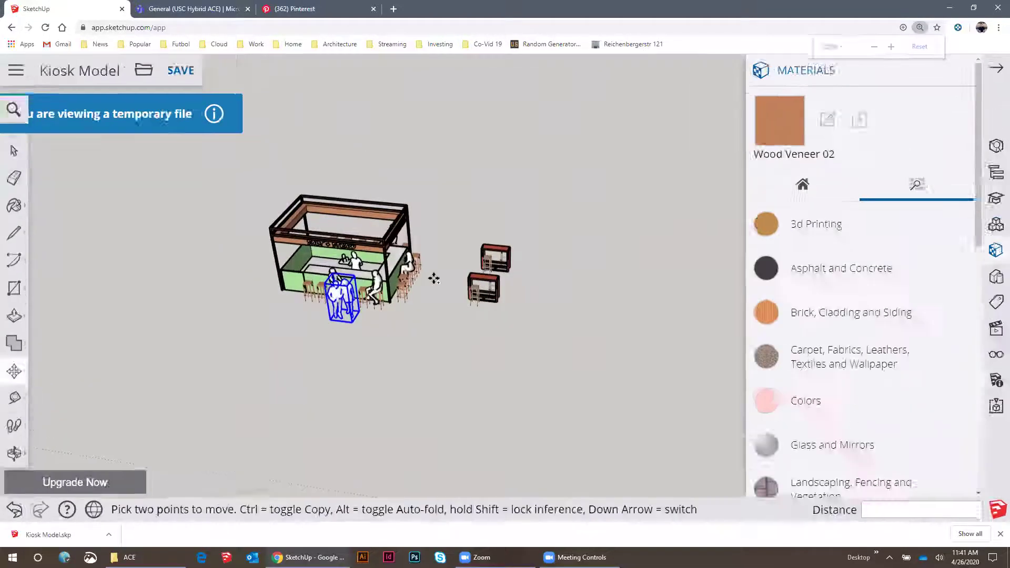
pyautogui.keyDown('ctrl'); pyautogui.scroll(-3, 434, 279); pyautogui.keyUp('ctrl')
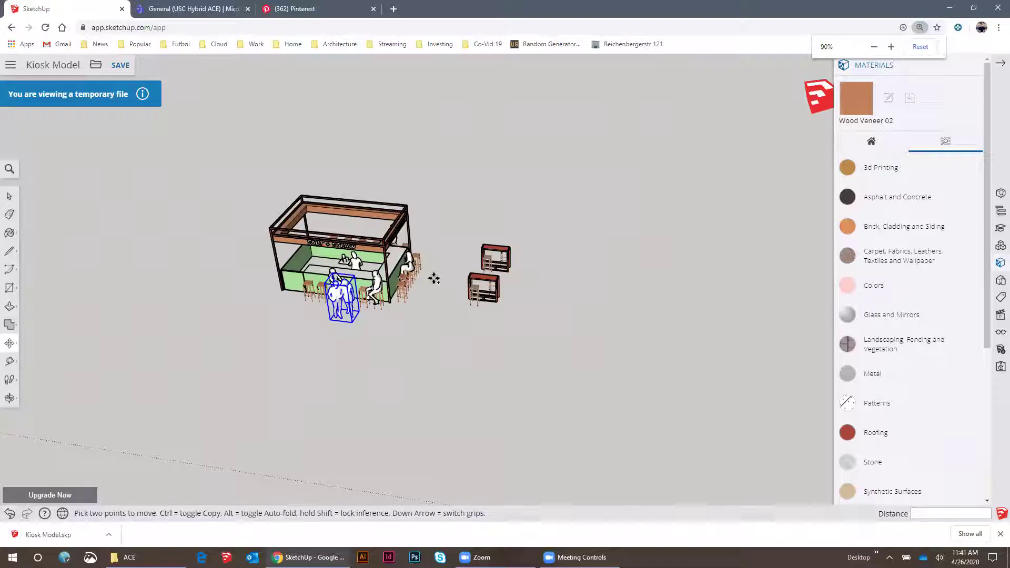
# Group the whole kiosk together with its stools, people figures and the two bar tables
pyautogui.press('space')
pyautogui.click(230, 181)
pyautogui.moveTo(226, 159); pyautogui.dragTo(609, 379)
pyautogui.rightClick(387, 279)
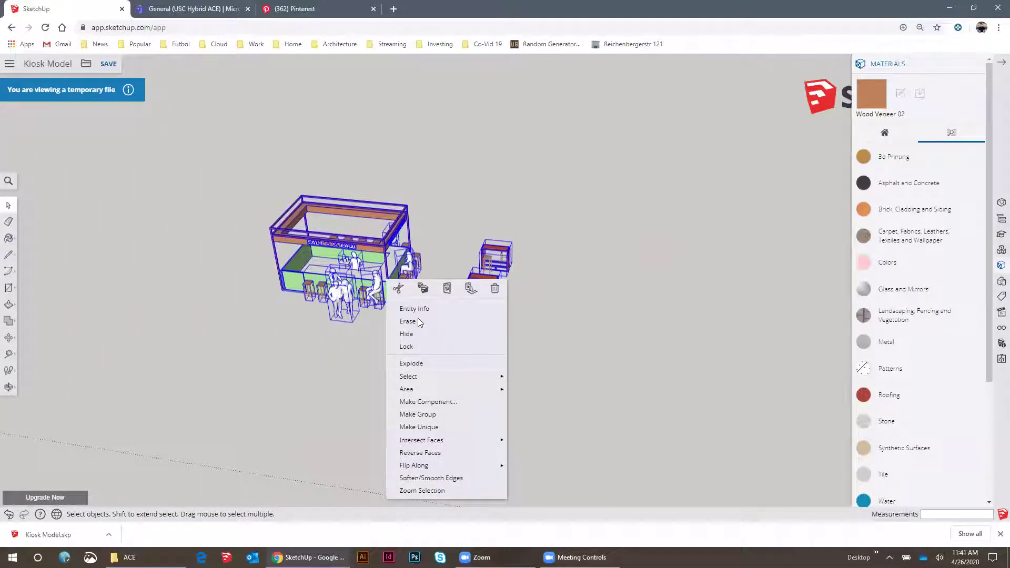
pyautogui.click(422, 403)
pyautogui.scroll(3, 380, 291)
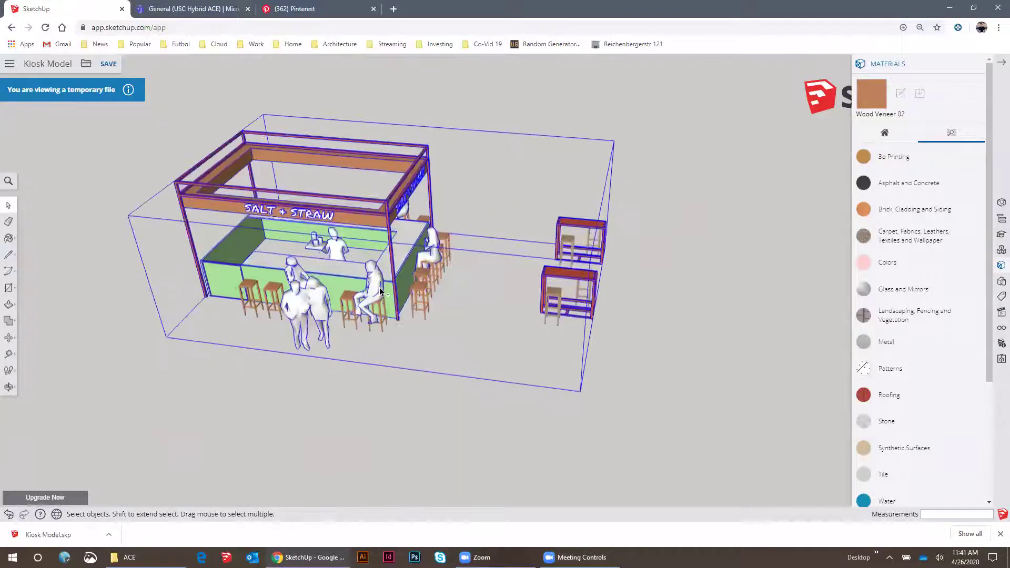
# Save the model to the SketchUp project under the name Kiosk Model
pyautogui.click(108, 64)
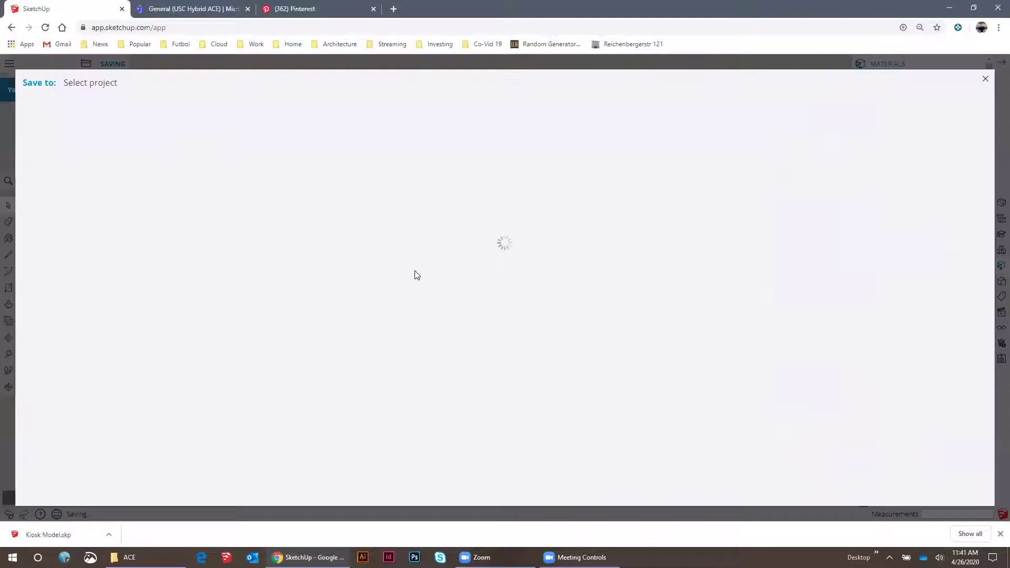
pyautogui.click(48, 200)
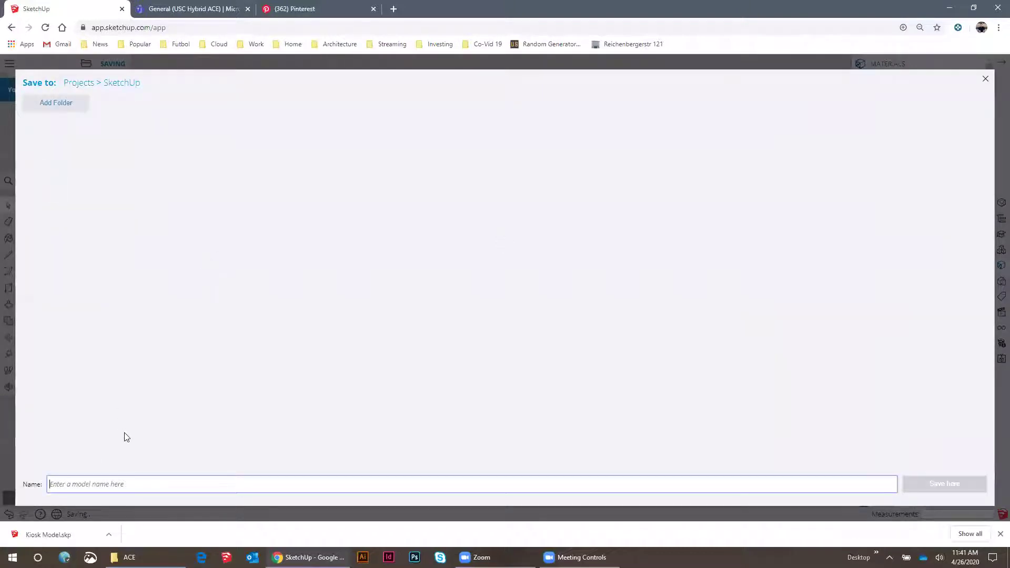
pyautogui.write('Kiosk Model')
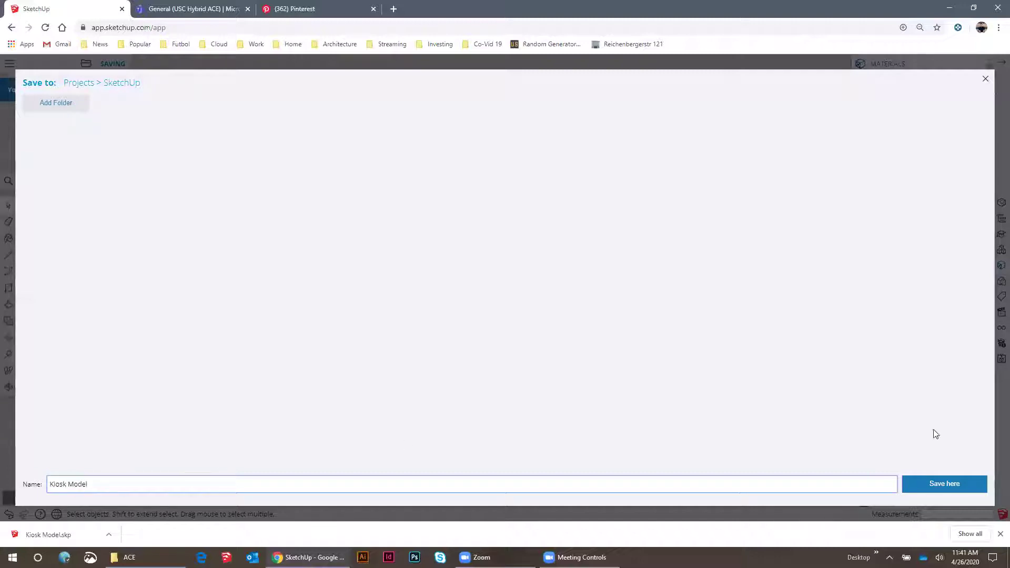
pyautogui.click(926, 488)
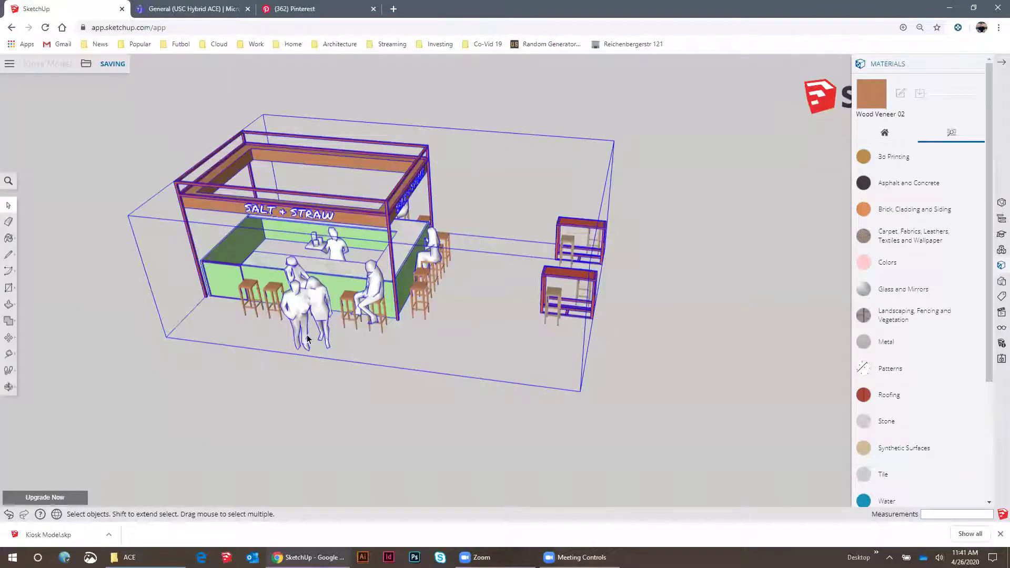
# Start a new model for the copied kiosk and delete its default figure
pyautogui.scroll(-1, 465, 296)
pyautogui.moveTo(413, 263); pyautogui.dragTo(365, 240, button='middle')
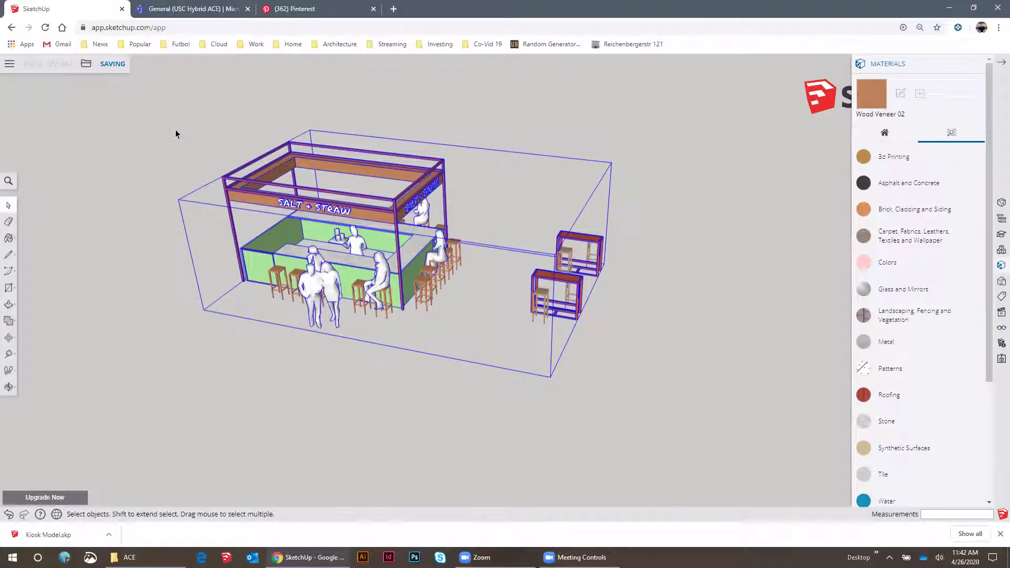
pyautogui.click(86, 63)
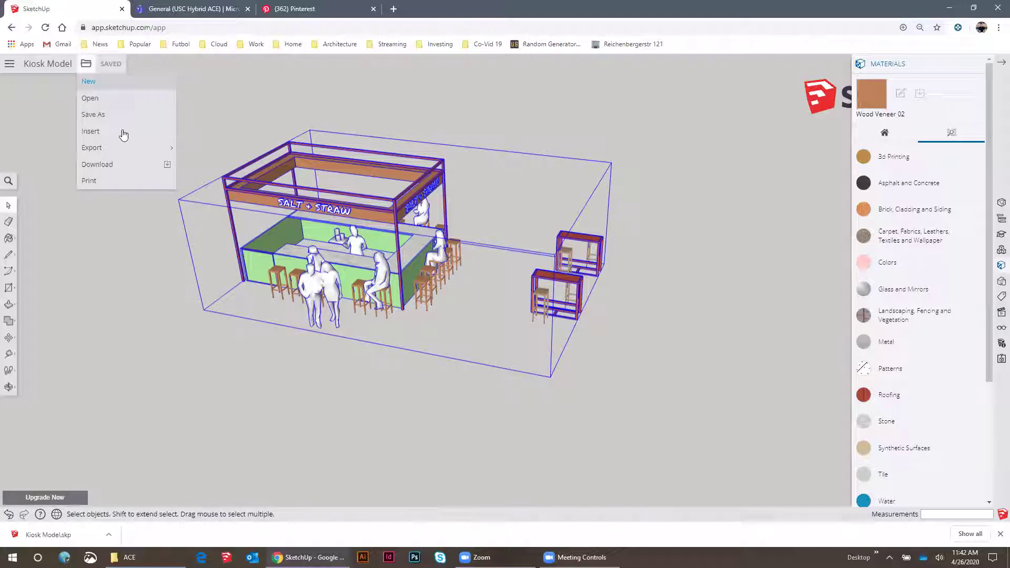
pyautogui.click(345, 258)
pyautogui.press('Delete')
# Paste the populated kiosk with its bar tables into the empty model at the axes' origin
pyautogui.scroll(-2, 341, 242)
pyautogui.moveTo(372, 253); pyautogui.dragTo(356, 354, button='middle')
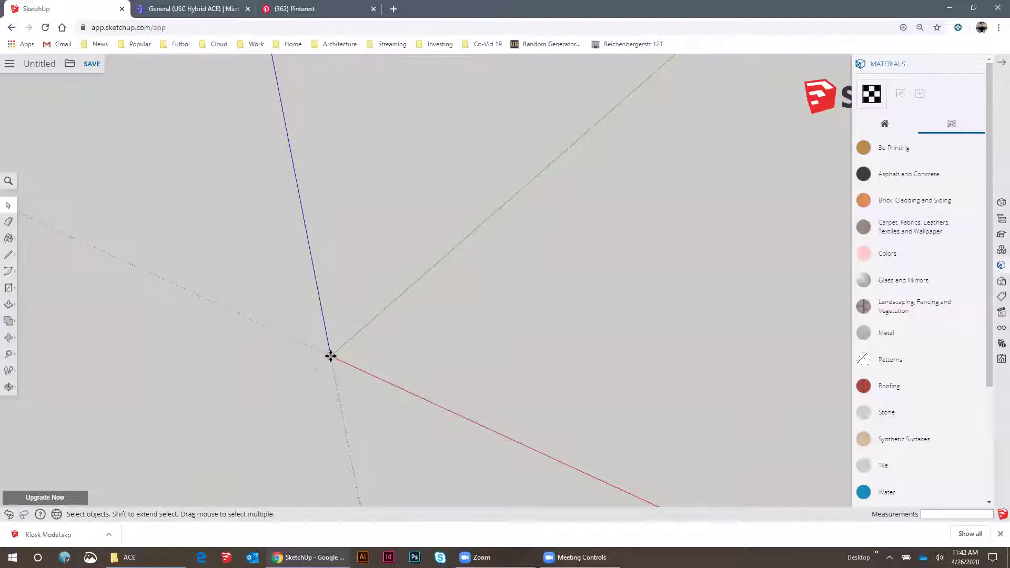
pyautogui.click(330, 356)
pyautogui.scroll(-2, 264, 294)
pyautogui.moveTo(396, 366); pyautogui.dragTo(342, 310, button='middle')
pyautogui.press('space')
pyautogui.click(519, 351)
pyautogui.scroll(-5, 443, 291)
pyautogui.scroll(-4, 404, 261)
pyautogui.scroll(8, 425, 278)
pyautogui.moveTo(491, 329)
pyautogui.mouseDown(button='middle')
pyautogui.moveTo(445, 141)
pyautogui.moveTo(385, 149)
pyautogui.moveTo(493, 156)
pyautogui.moveTo(492, 324)
pyautogui.mouseUp(button='middle')
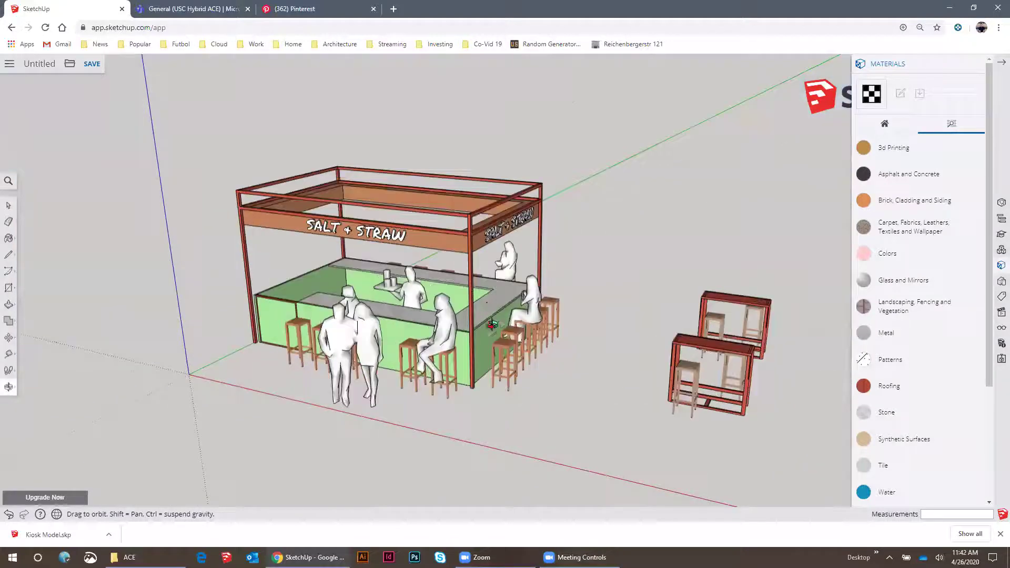
pyautogui.scroll(-4, 492, 324)
pyautogui.moveTo(524, 288); pyautogui.dragTo(647, 247, button='middle')
# Save the new model to the SketchUp project, named "Kiosk - " followed by the author's first name
pyautogui.click(92, 63)
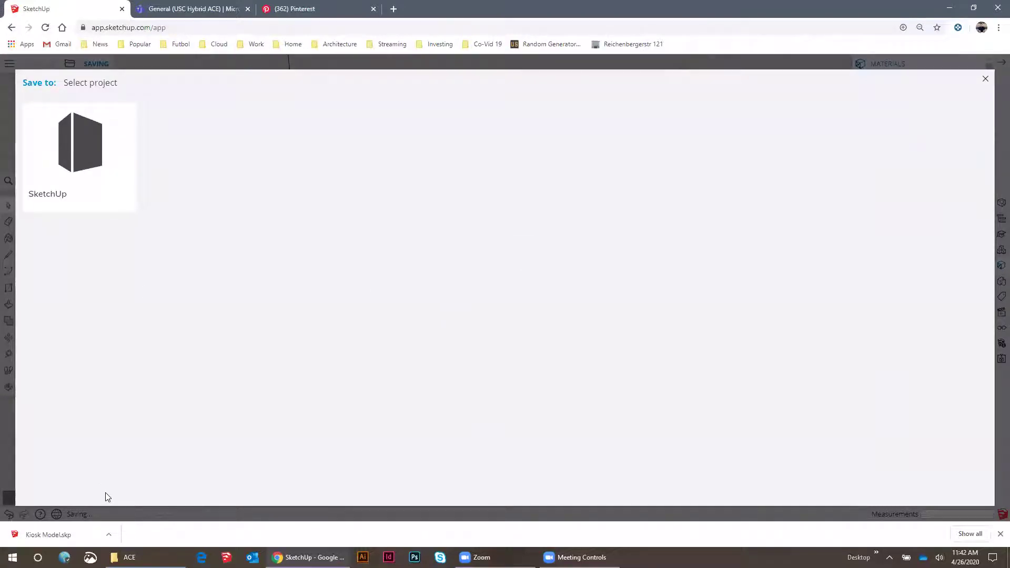
pyautogui.click(80, 179)
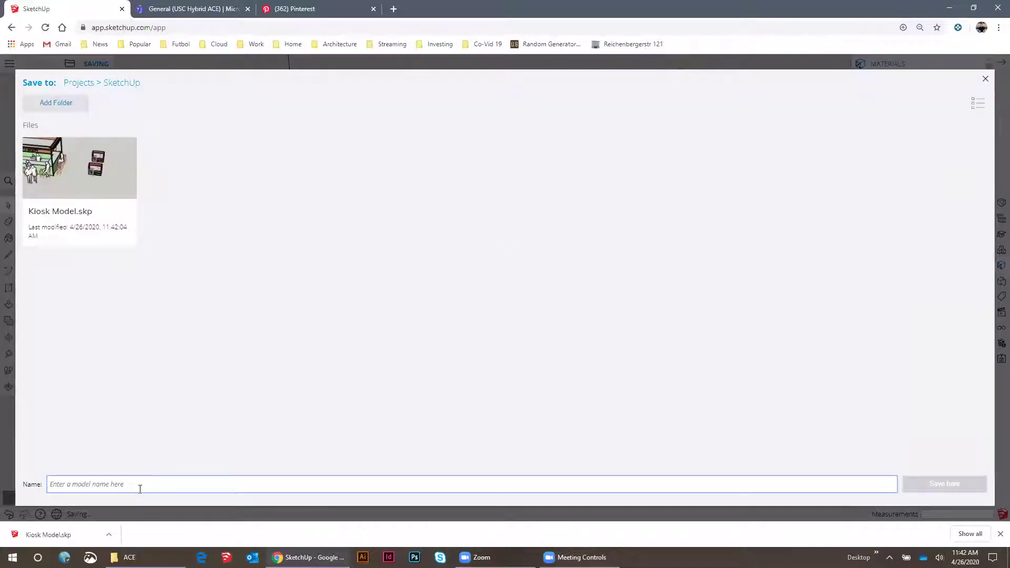
pyautogui.write('Kiosk - Ricky')
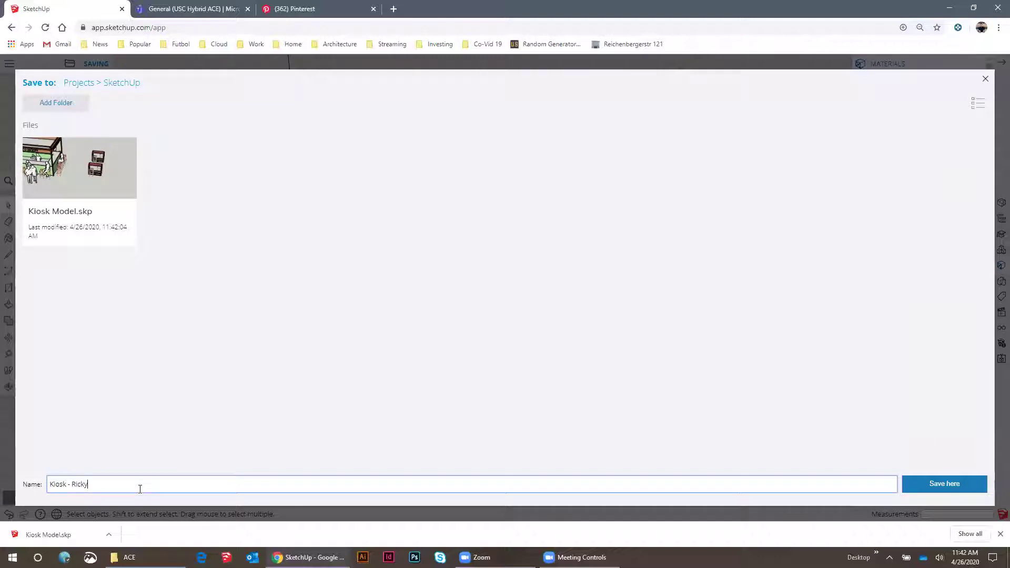
pyautogui.click(945, 489)
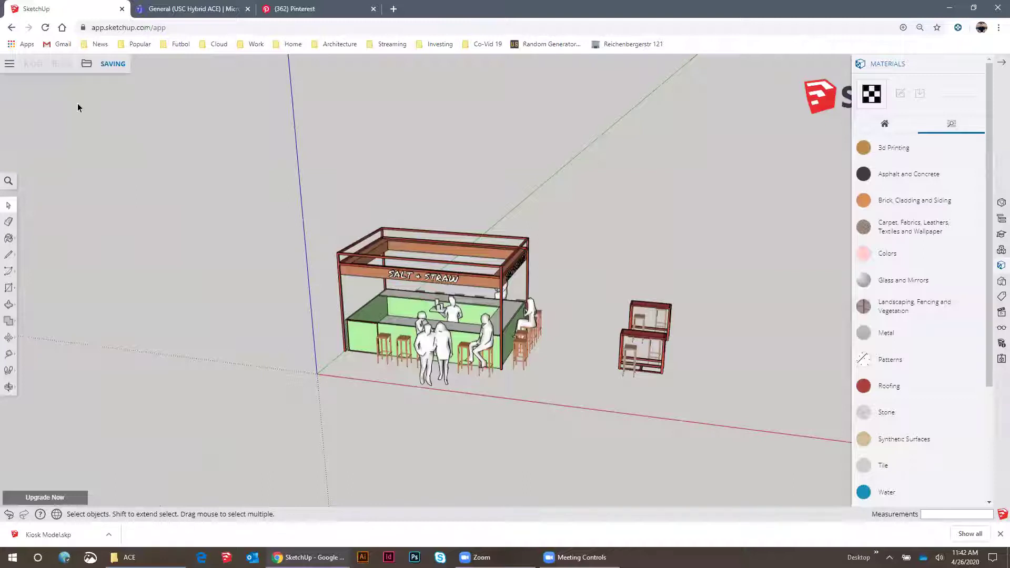
# Download the model to the Desktop as a SketchUp 2019 .skp file, keeping the suggested file name
pyautogui.click(88, 64)
pyautogui.click(139, 164)
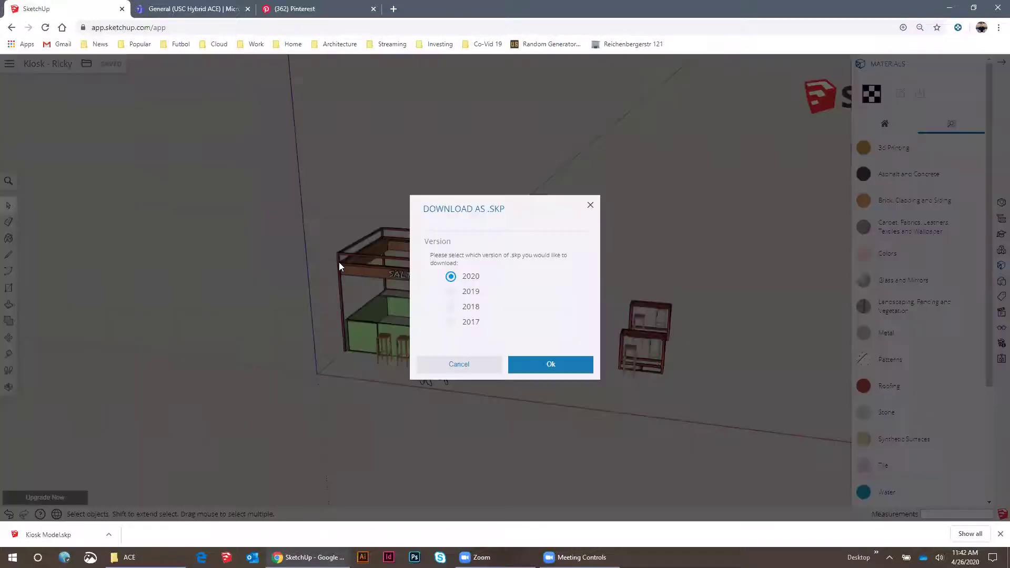
pyautogui.click(451, 291)
pyautogui.click(548, 366)
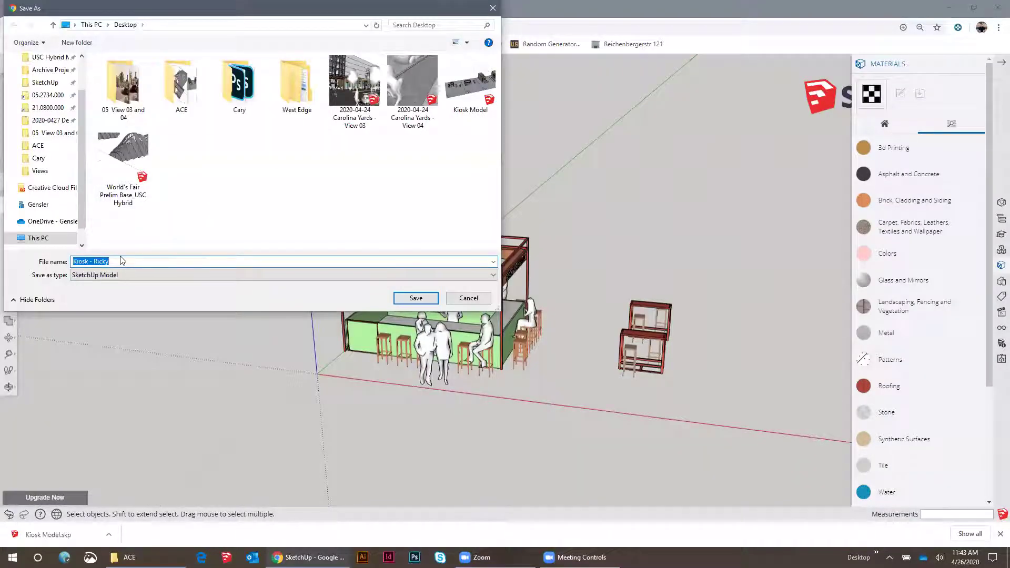
pyautogui.click(410, 298)
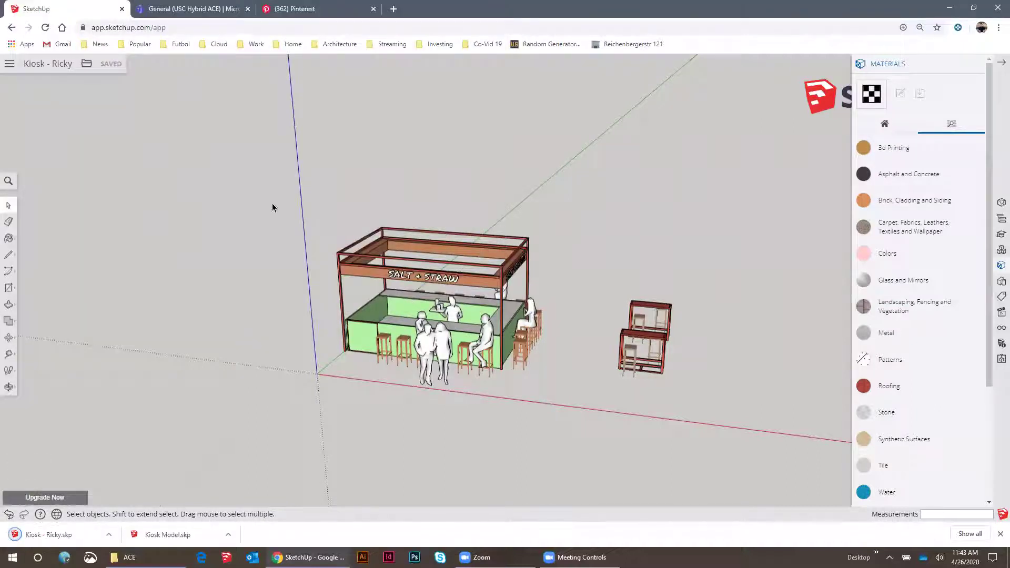
# Switch to Microsoft Teams and create a folder named Student Files inside the Model Elements folder
pyautogui.click(174, 5)
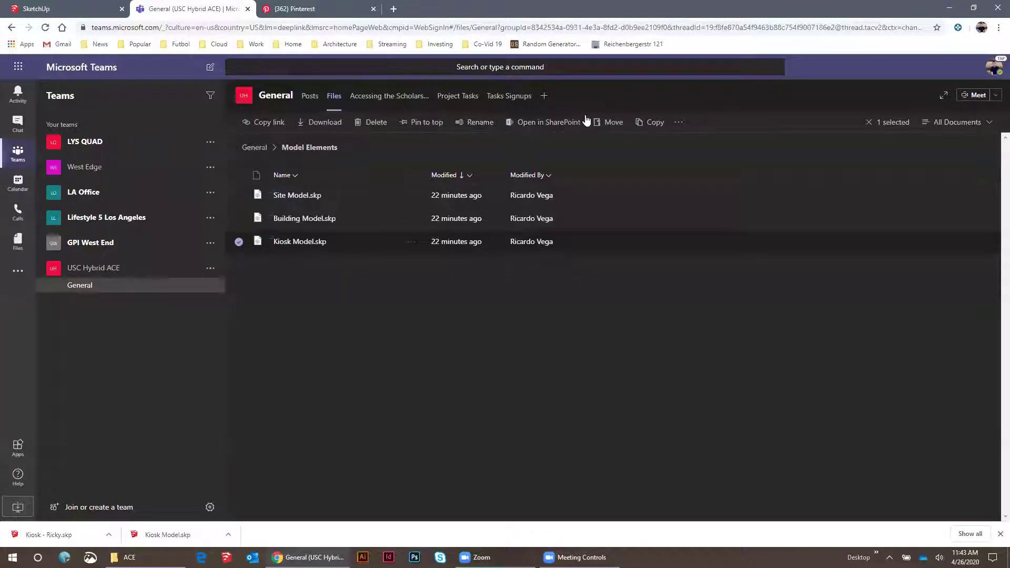
pyautogui.rightClick(309, 274)
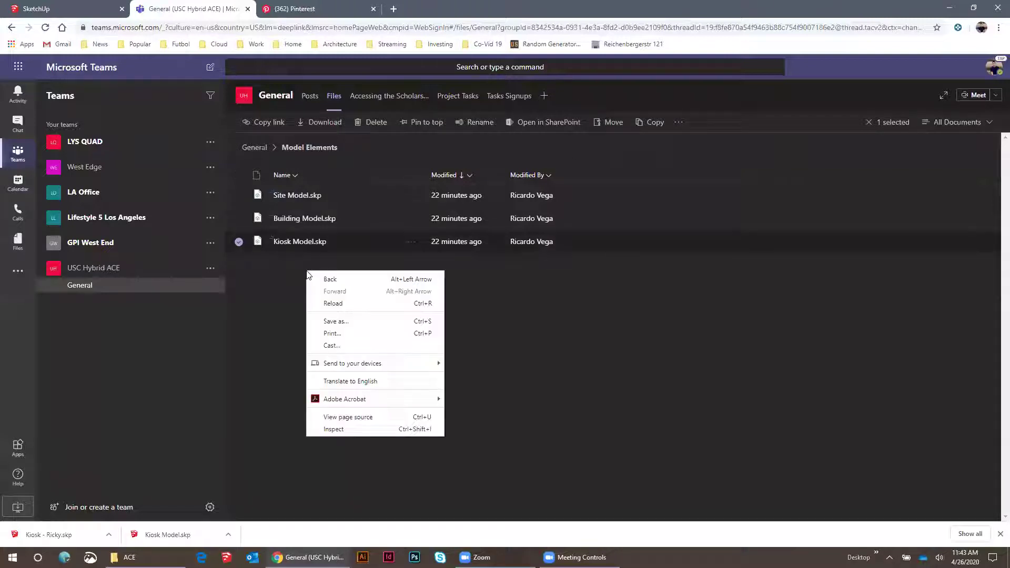
pyautogui.click(284, 282)
pyautogui.click(306, 174)
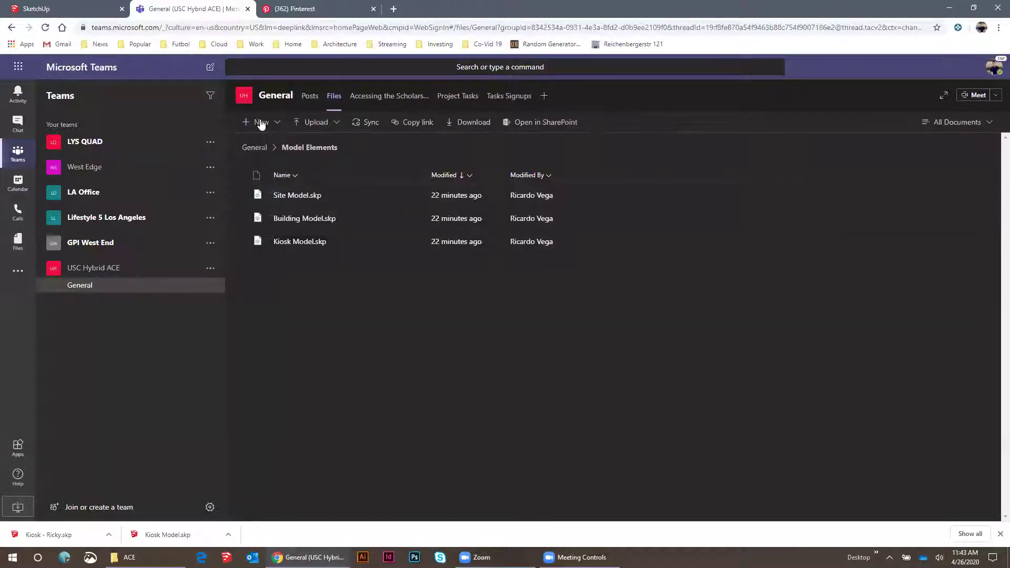
pyautogui.click(259, 123)
pyautogui.click(270, 142)
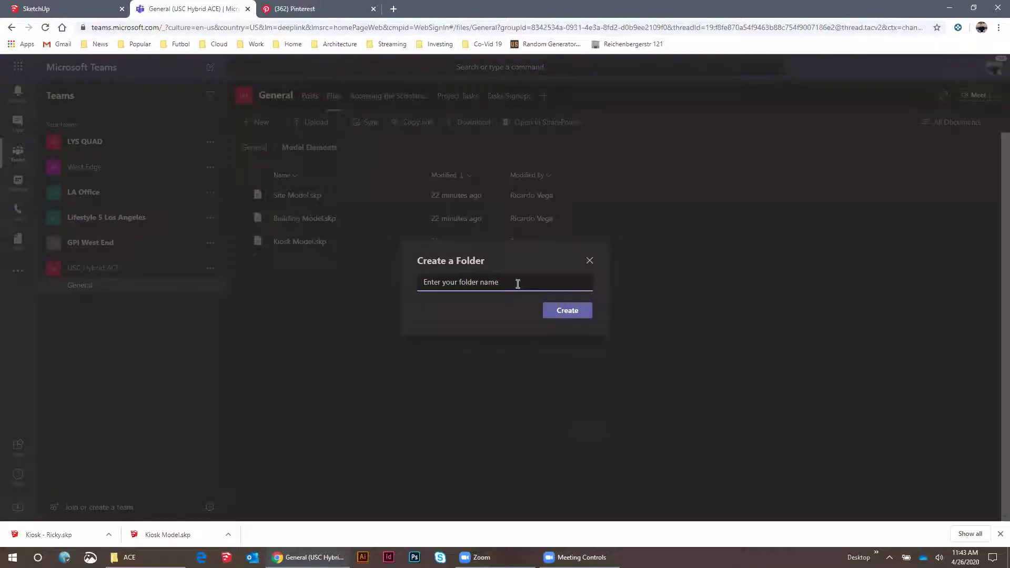
pyautogui.write('Student Files')
pyautogui.click(581, 315)
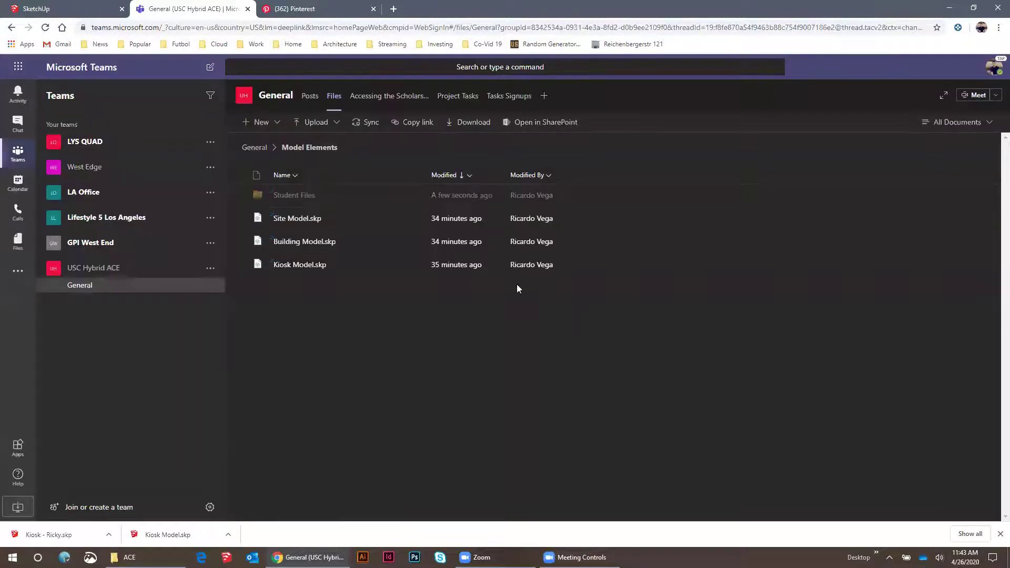
# Upload the downloaded kiosk model from the Desktop into the Student Files folder, and return to Model Elements
pyautogui.click(297, 196)
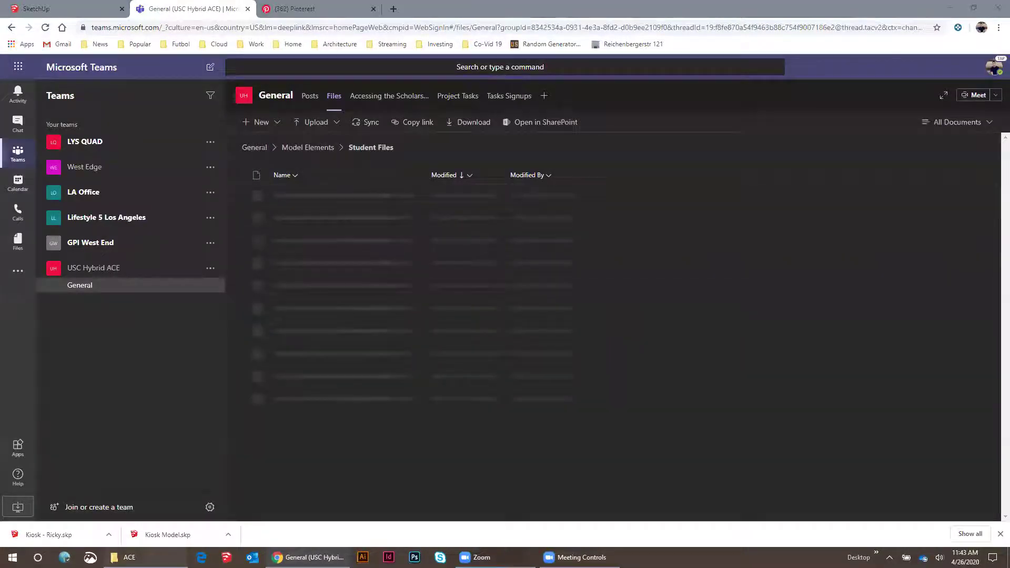
pyautogui.hotkey('alt', 'Tab')
pyautogui.moveTo(376, 116); pyautogui.dragTo(648, 112)
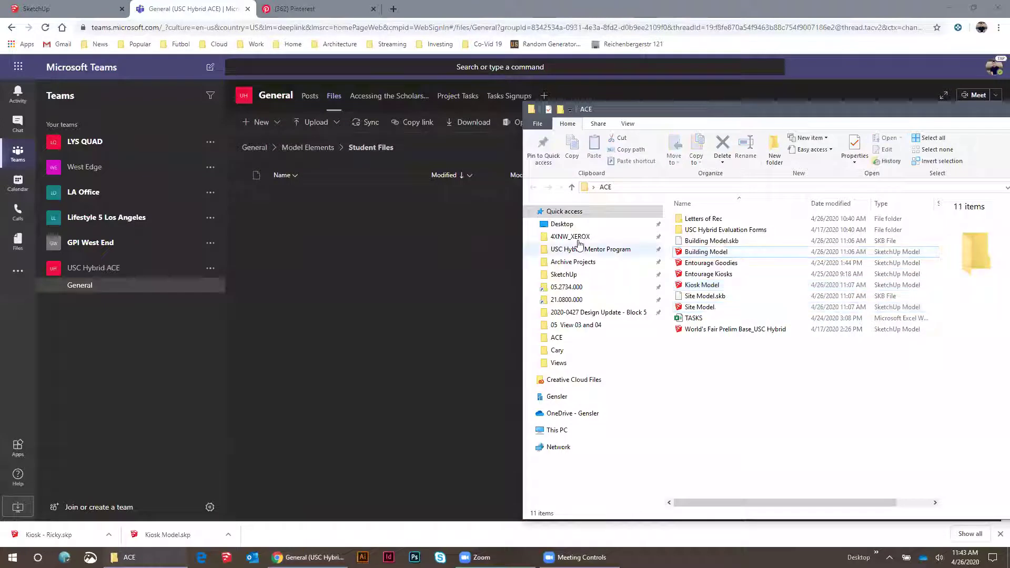
pyautogui.click(562, 224)
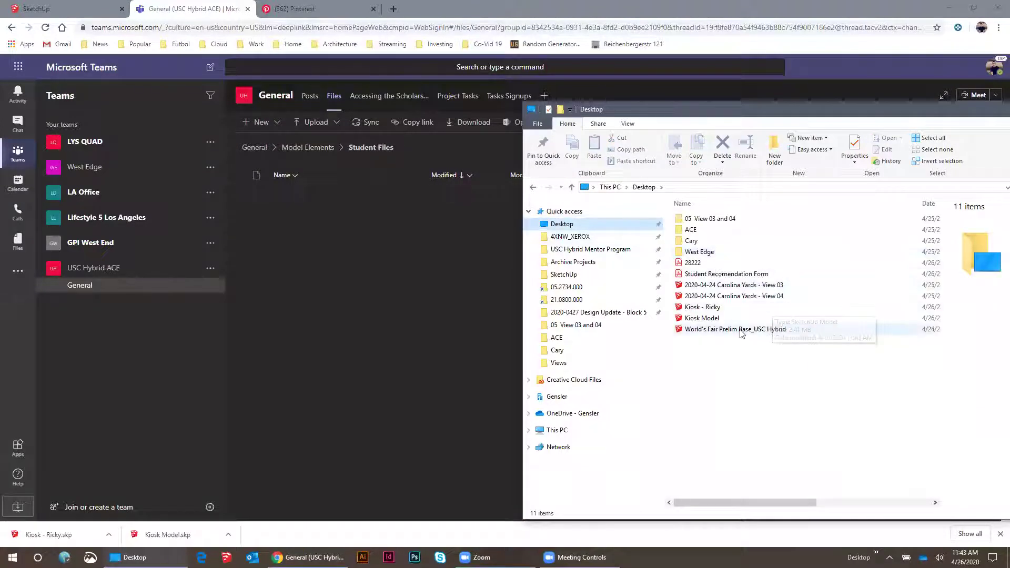
pyautogui.click(702, 308)
pyautogui.moveTo(340, 203); pyautogui.dragTo(307, 217)
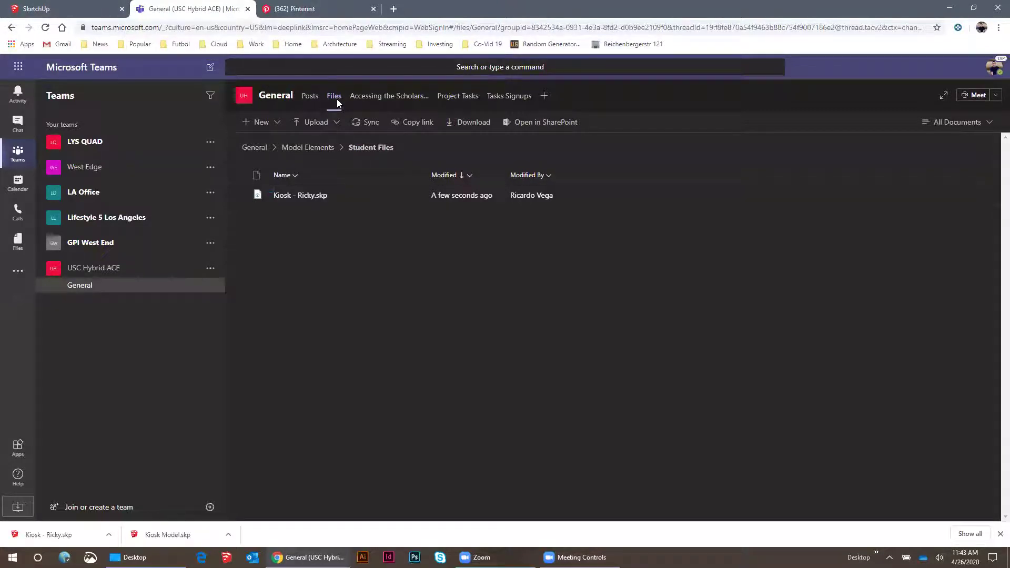
pyautogui.click(293, 148)
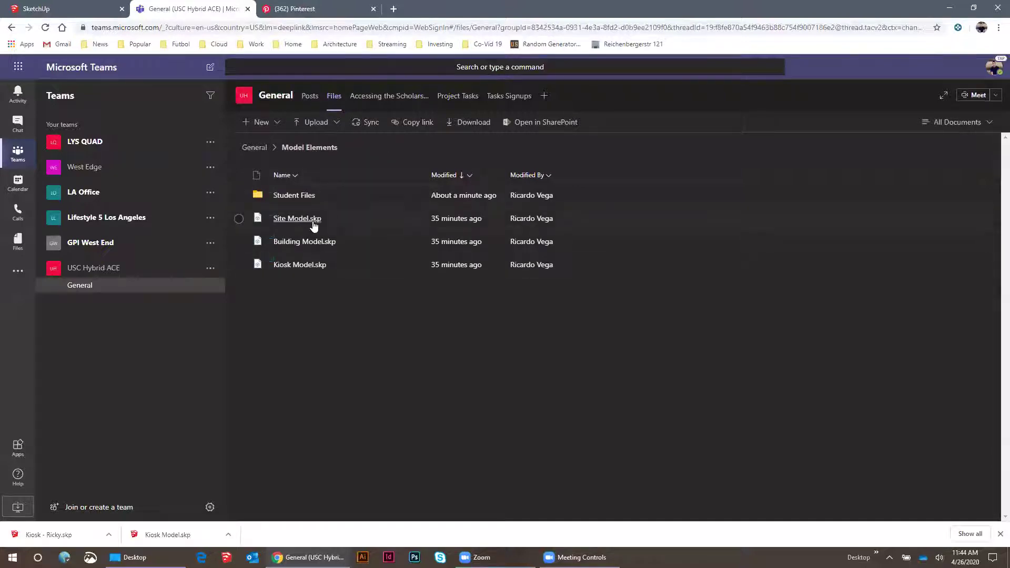
# Download Site Model.skp from the Model Elements folder to the Desktop and switch back to SketchUp
pyautogui.rightClick(411, 220)
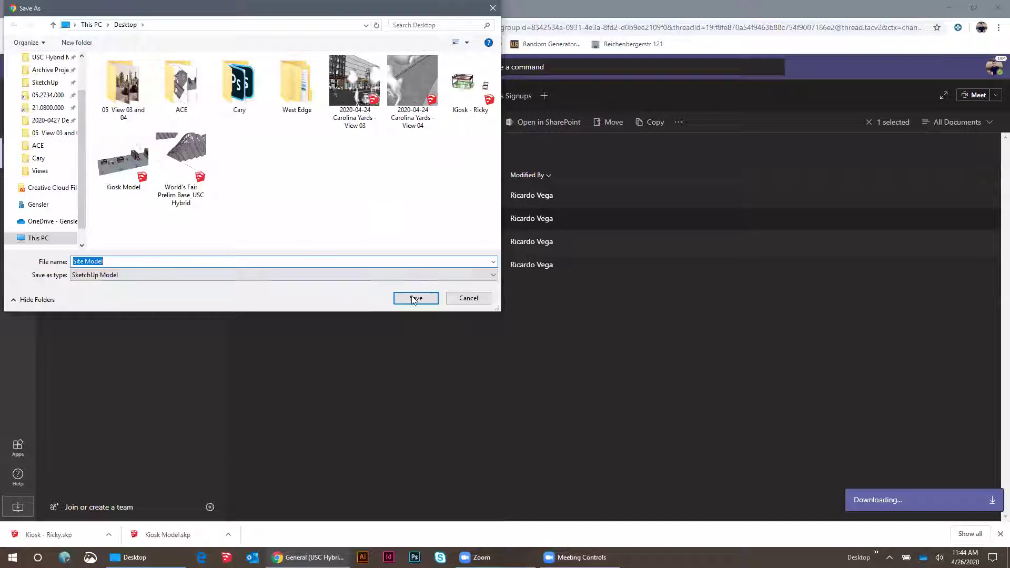
pyautogui.click(416, 298)
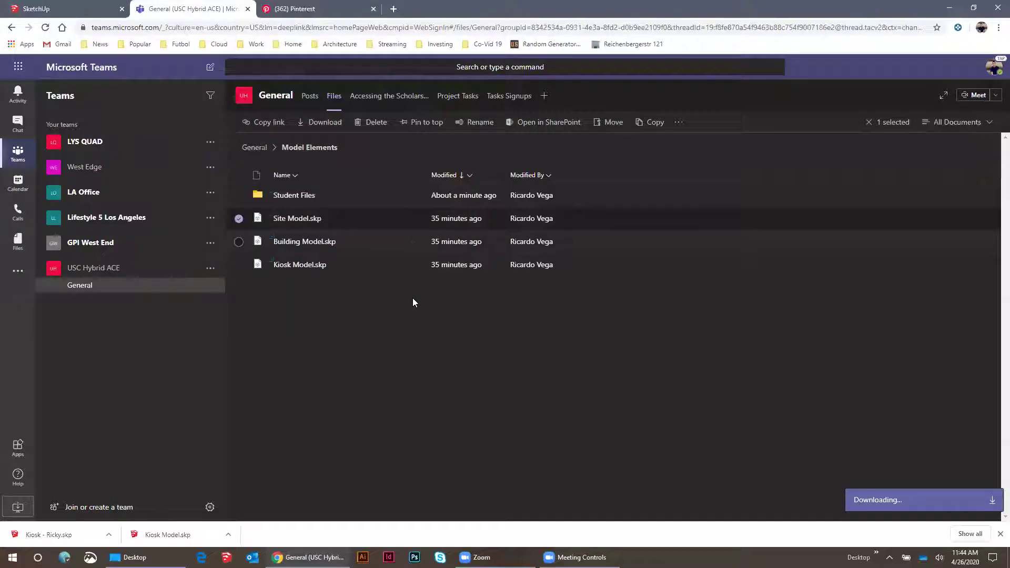
pyautogui.click(77, 12)
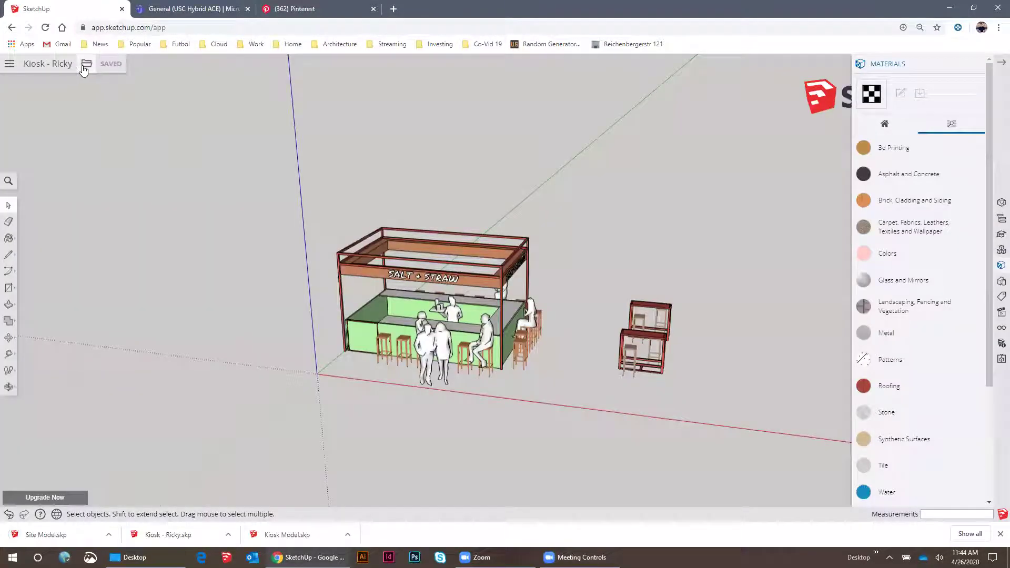
# Add the downloaded Site Model.skp from the Desktop to the SketchUp project and open it
pyautogui.click(85, 65)
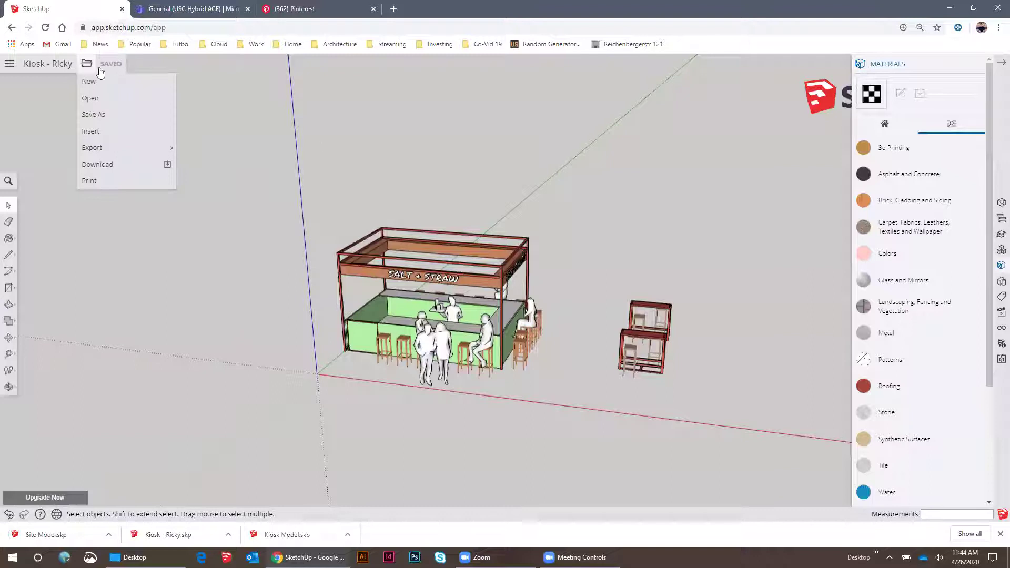
pyautogui.click(91, 99)
pyautogui.click(165, 140)
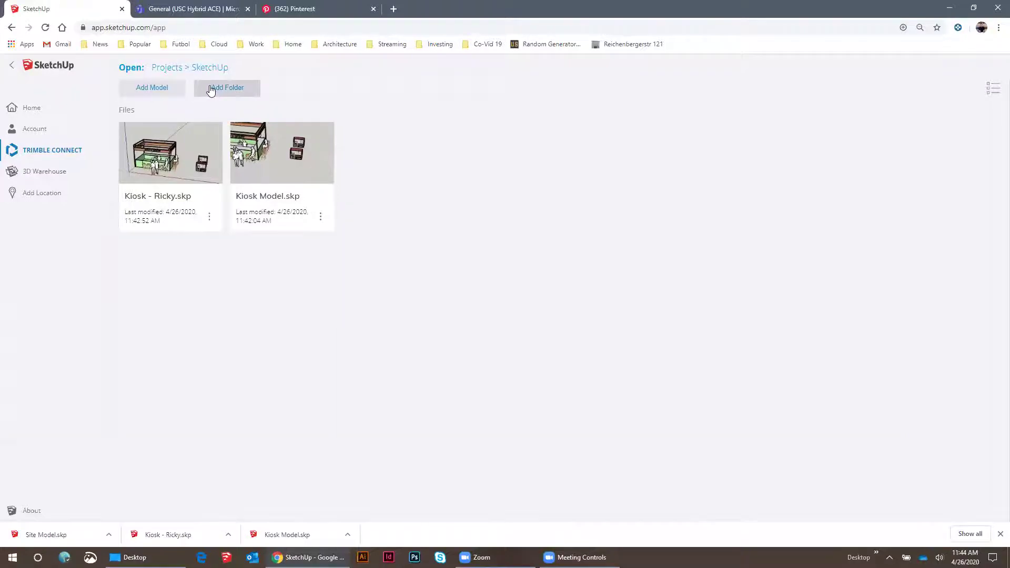
pyautogui.click(157, 96)
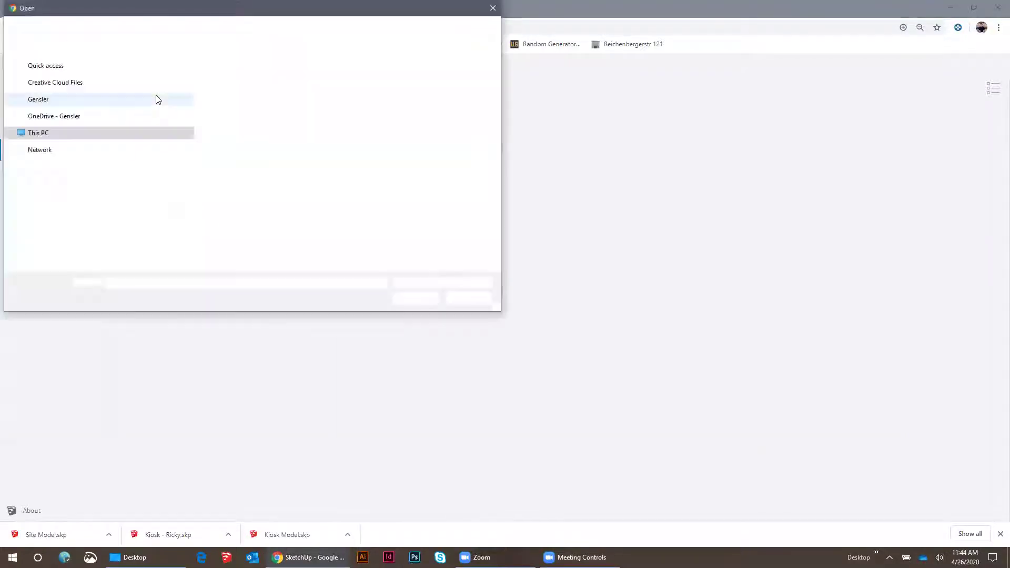
pyautogui.click(409, 160)
pyautogui.click(416, 298)
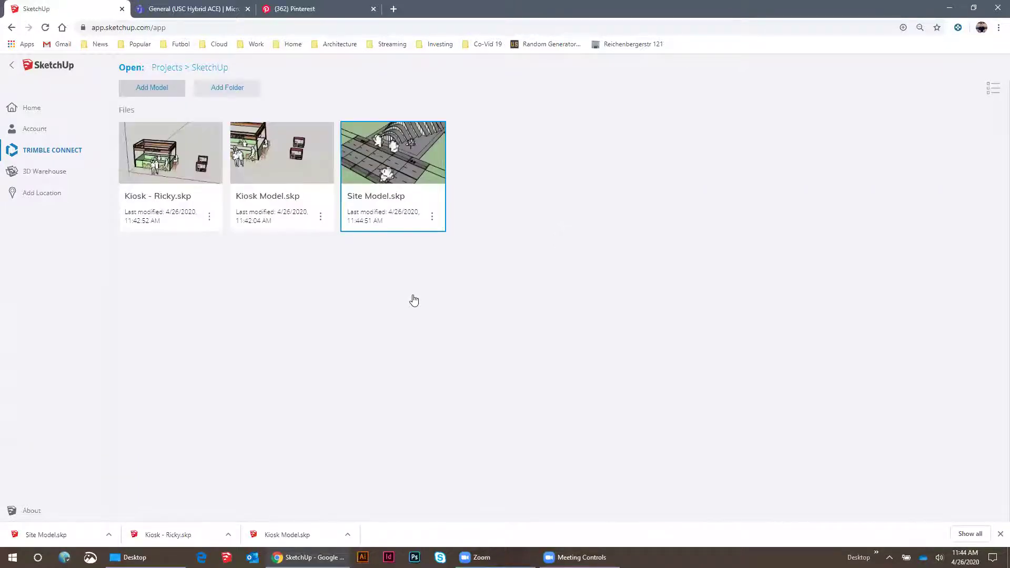
pyautogui.click(416, 155)
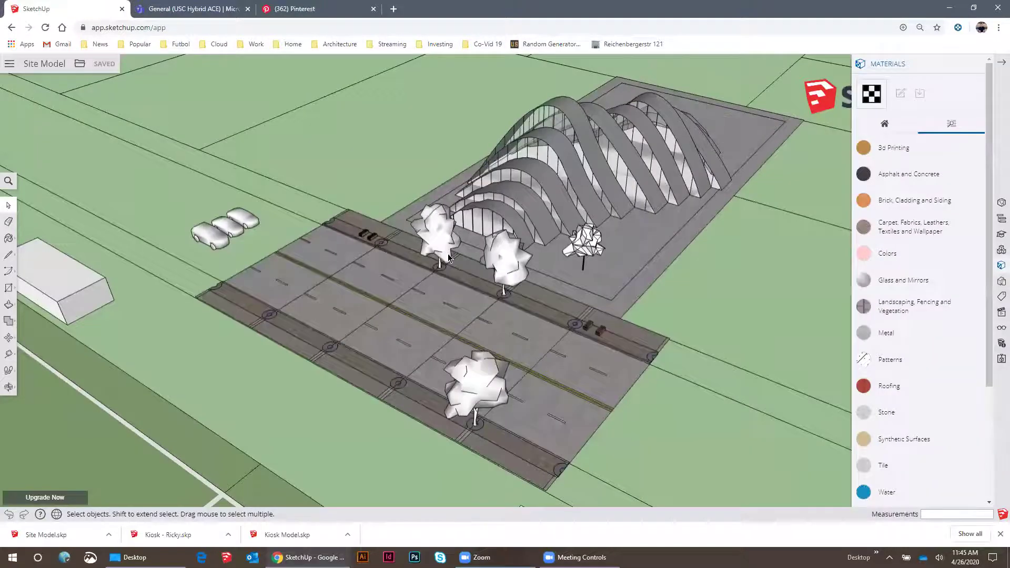
# Examine the site model: the surrounding blocks and field, the arched building, and the street in front of it
pyautogui.scroll(-5, 598, 212)
pyautogui.scroll(-5, 451, 209)
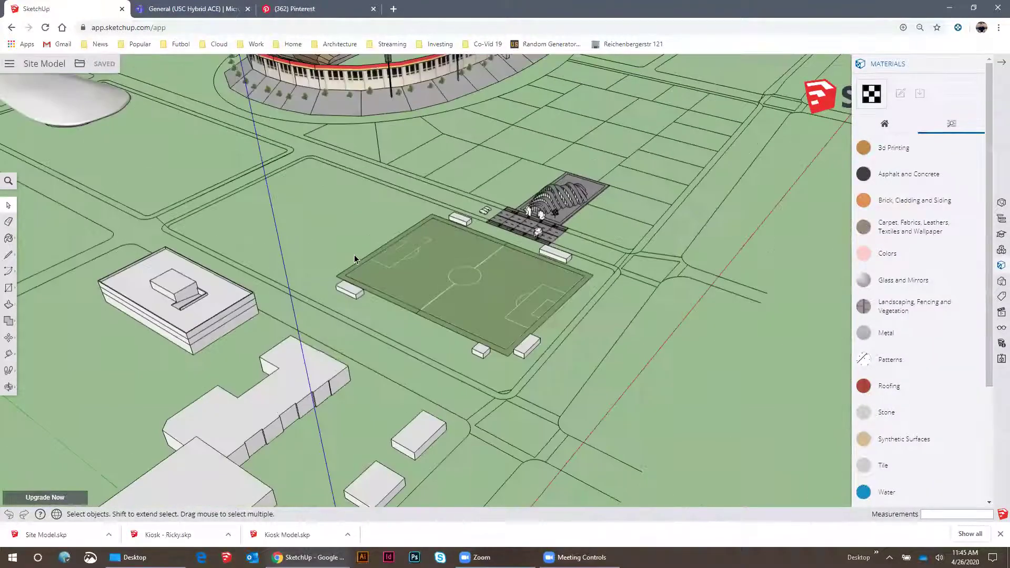
pyautogui.scroll(4, 421, 244)
pyautogui.scroll(7, 423, 246)
pyautogui.moveTo(533, 194); pyautogui.dragTo(772, 113, button='middle')
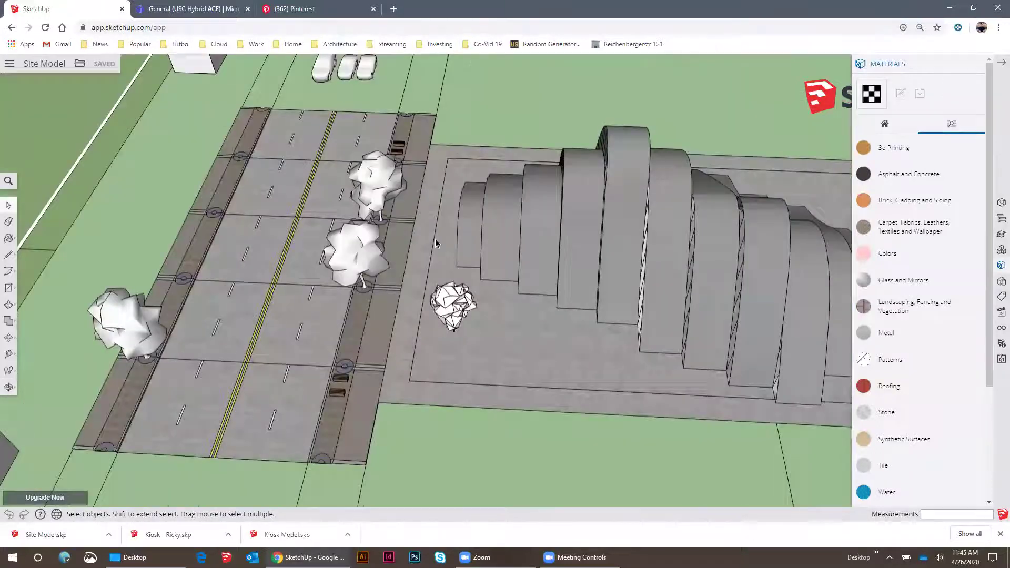
pyautogui.scroll(-3, 436, 242)
pyautogui.moveTo(421, 246); pyautogui.dragTo(718, 179, button='middle')
pyautogui.moveTo(718, 179); pyautogui.dragTo(637, 203)
pyautogui.press('space')
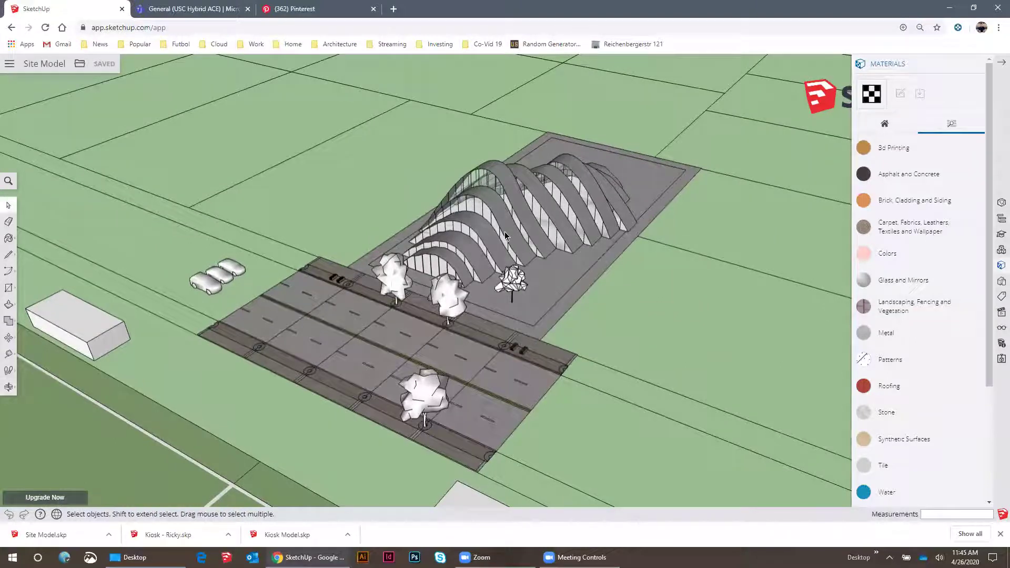
pyautogui.scroll(-3, 357, 267)
pyautogui.moveTo(369, 267); pyautogui.dragTo(442, 272, button='middle')
pyautogui.scroll(5, 284, 295)
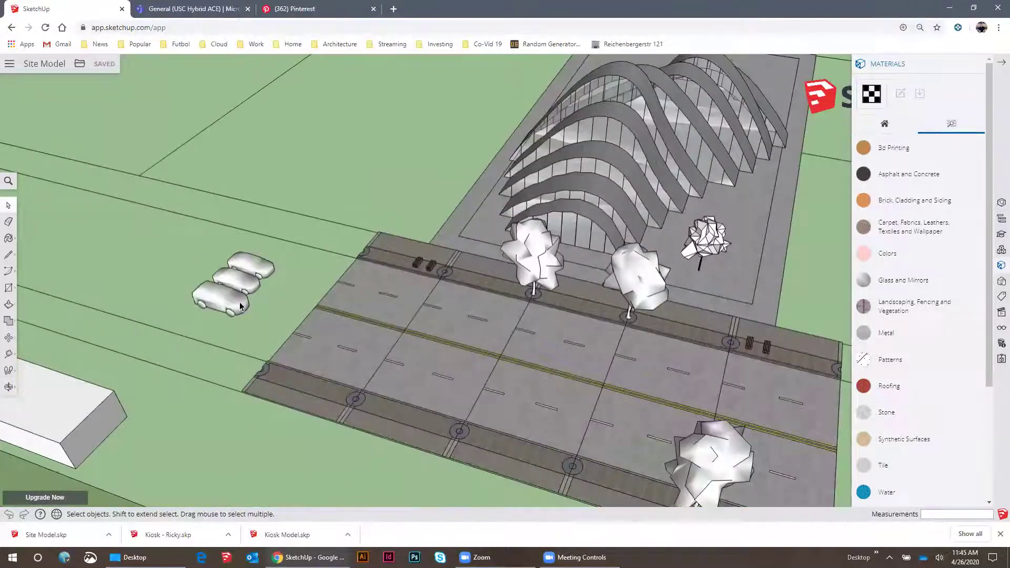
# Examine the three cars parked on the ground beyond the street's end, selecting each one
pyautogui.click(239, 306)
pyautogui.scroll(6, 243, 299)
pyautogui.moveTo(338, 250); pyautogui.dragTo(147, 234, button='middle')
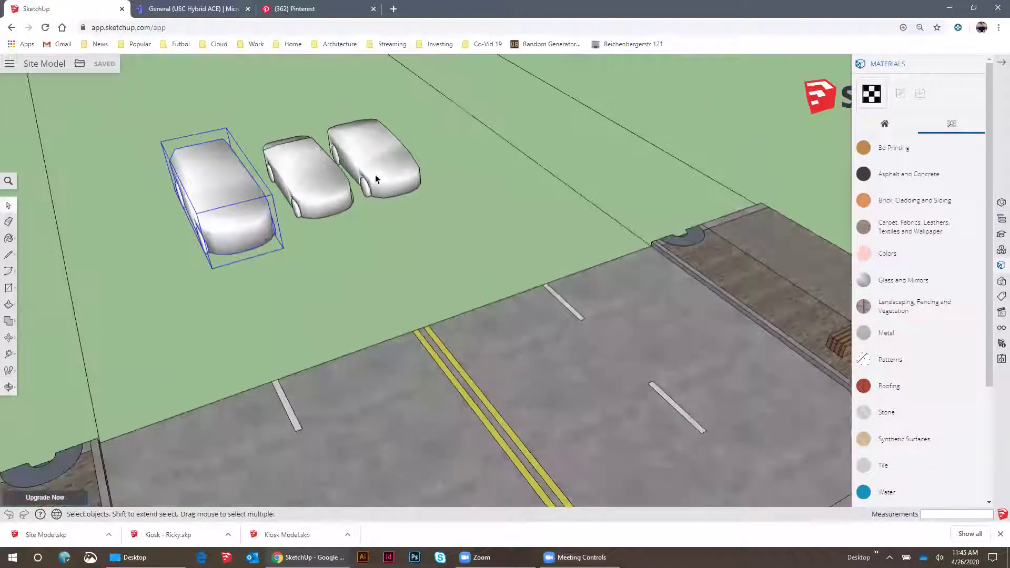
pyautogui.moveTo(376, 179); pyautogui.dragTo(304, 196, button='middle')
pyautogui.click(307, 195)
pyautogui.click(401, 164)
pyautogui.scroll(-3, 428, 232)
pyautogui.moveTo(428, 232); pyautogui.dragTo(521, 249, button='middle')
pyautogui.scroll(-3, 349, 220)
# Move the car nearest the field onto the street, into the lane along the field-side sidewalk
pyautogui.click(306, 258)
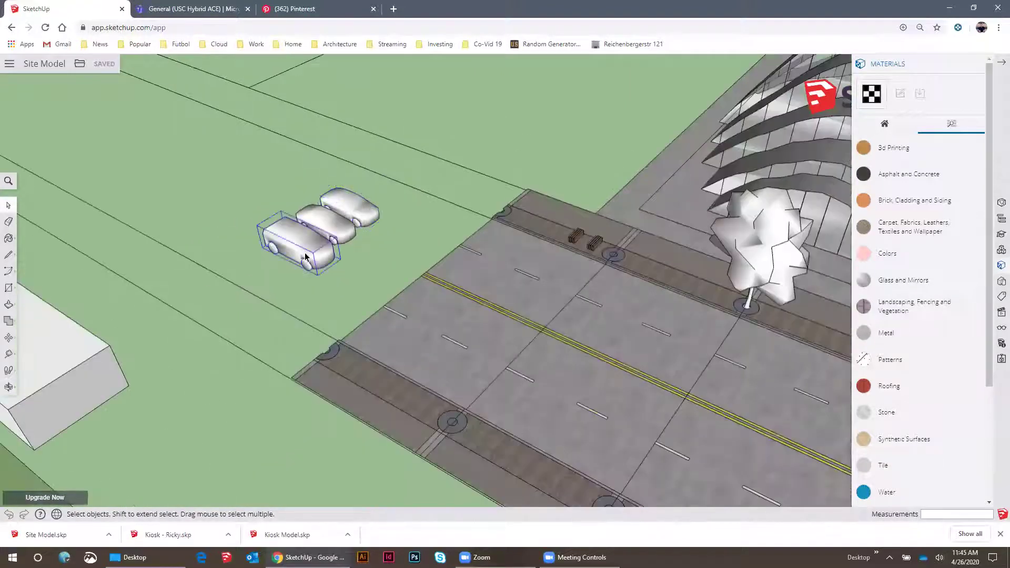
pyautogui.scroll(3, 338, 265)
pyautogui.press('m')
pyautogui.click(329, 272)
pyautogui.scroll(-4, 330, 272)
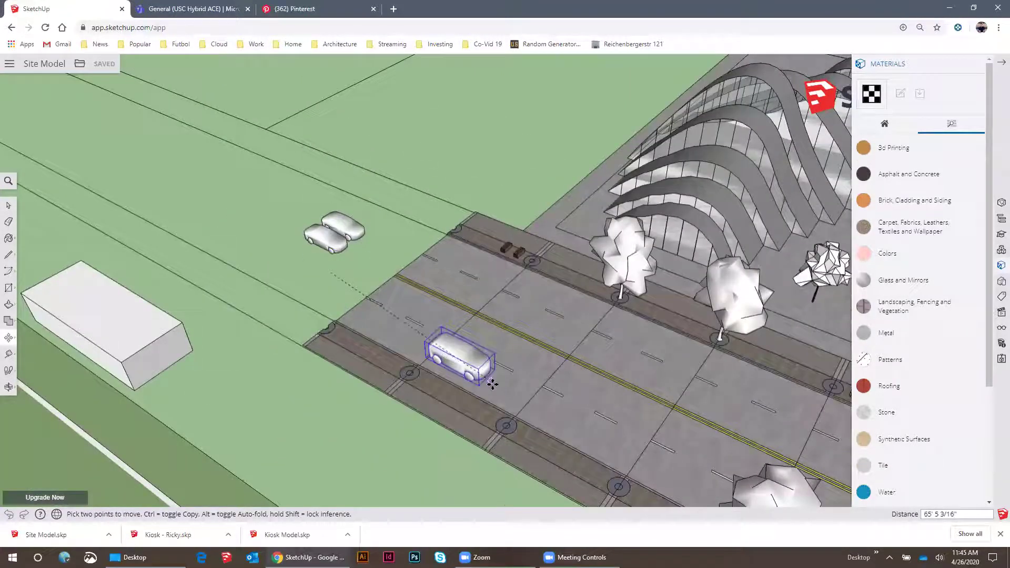
pyautogui.scroll(3, 500, 391)
pyautogui.click(526, 408)
# Inspect the placed car's position on the road from street level and from above
pyautogui.scroll(-3, 364, 227)
pyautogui.moveTo(364, 227); pyautogui.dragTo(476, 300, button='middle')
pyautogui.scroll(3, 463, 262)
pyautogui.moveTo(464, 261); pyautogui.dragTo(726, 263, button='middle')
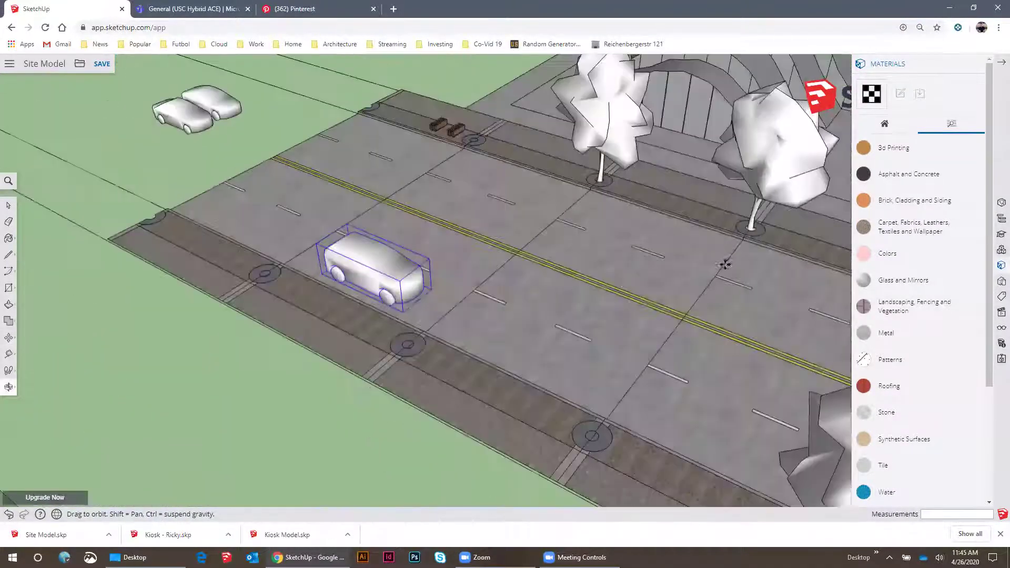
pyautogui.scroll(2, 389, 286)
pyautogui.moveTo(389, 286); pyautogui.dragTo(589, 131, button='middle')
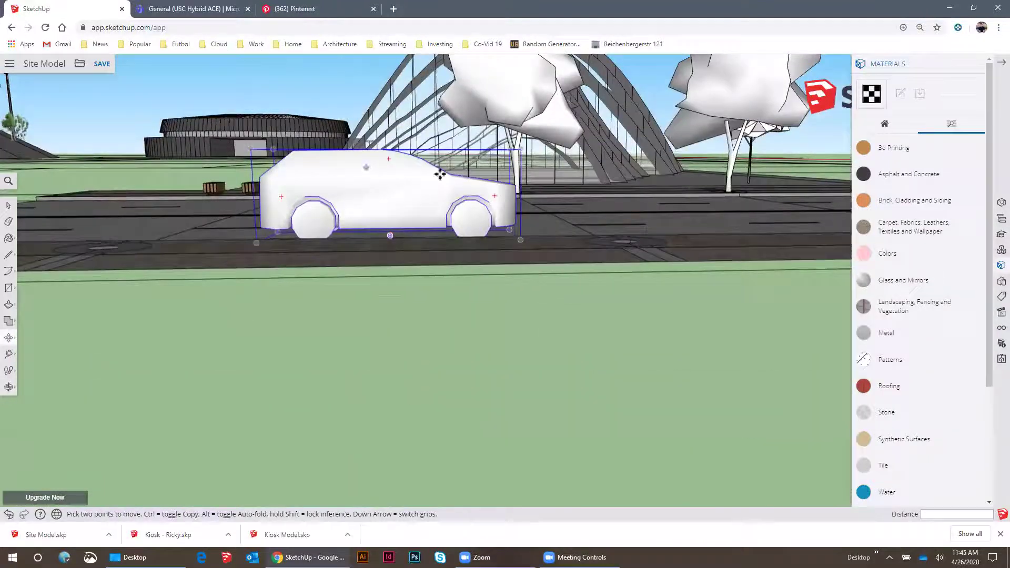
pyautogui.moveTo(563, 213); pyautogui.dragTo(510, 322, button='middle')
pyautogui.scroll(-4, 373, 226)
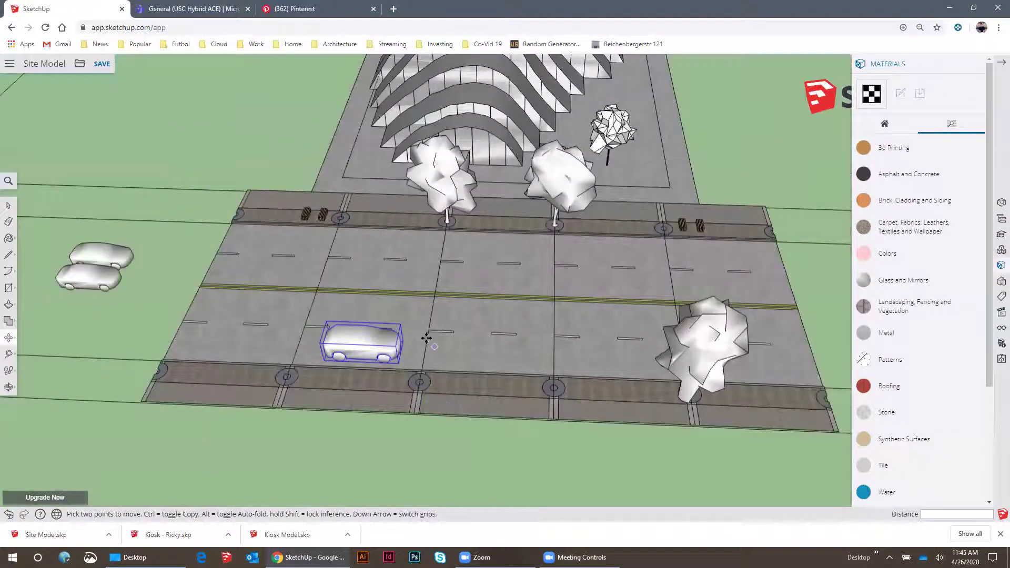
pyautogui.moveTo(554, 282); pyautogui.dragTo(439, 331, button='middle')
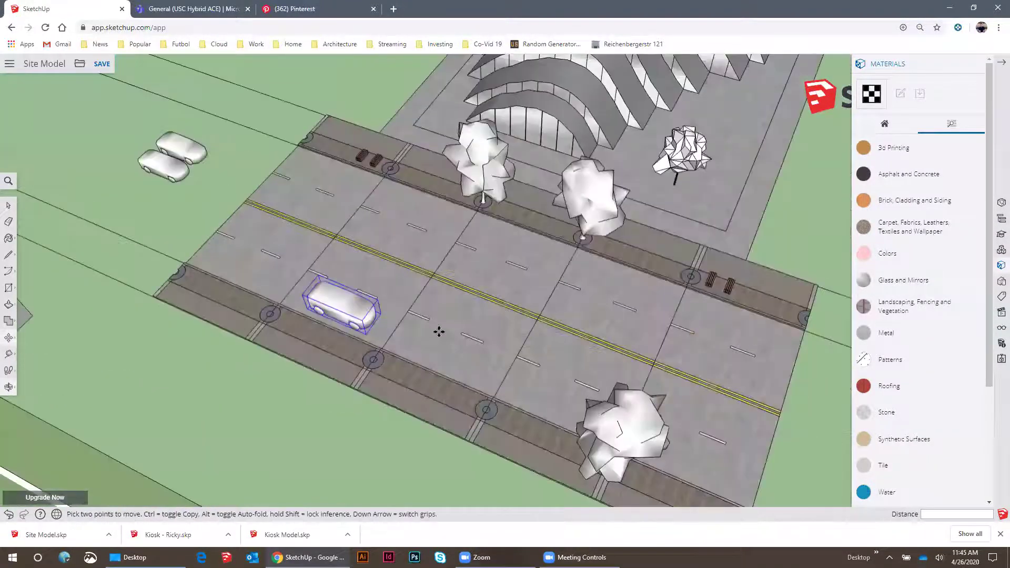
# Move the nearer of the two remaining cars about 47 feet into the lane beside the building-side sidewalk
pyautogui.click(162, 170)
pyautogui.scroll(3, 162, 171)
pyautogui.press('m')
pyautogui.click(169, 198)
pyautogui.click(406, 211)
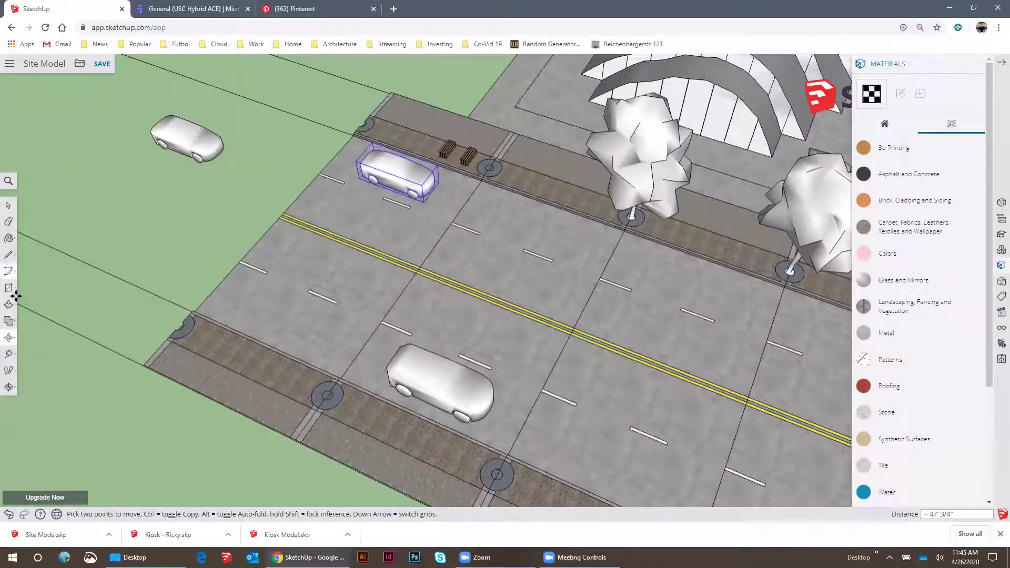
# Rotate the car in the building-side lane 180 degrees about its centre so it faces the opposite direction
pyautogui.click(9, 337)
pyautogui.click(37, 338)
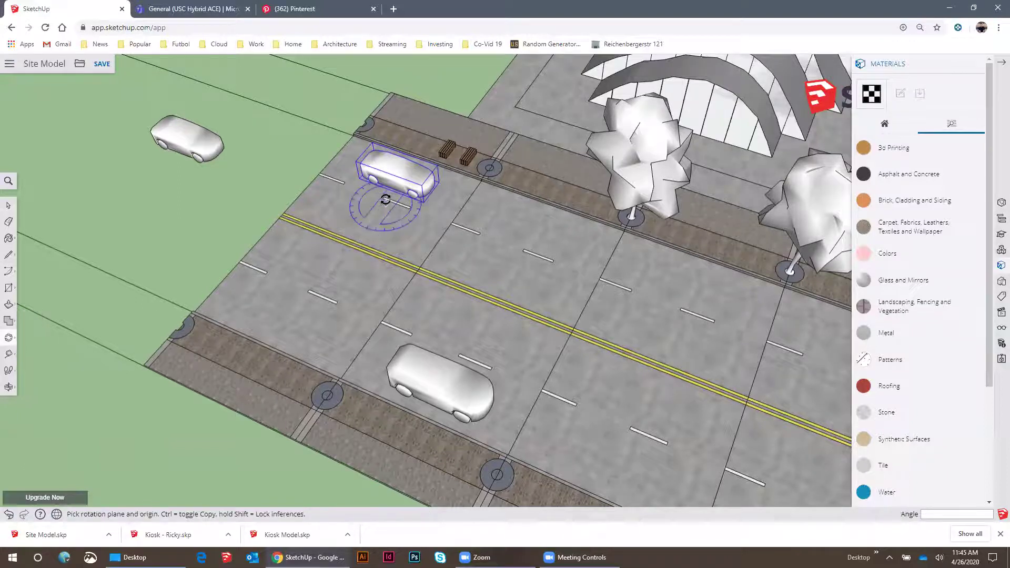
pyautogui.scroll(3, 385, 200)
pyautogui.click(395, 185)
pyautogui.click(505, 207)
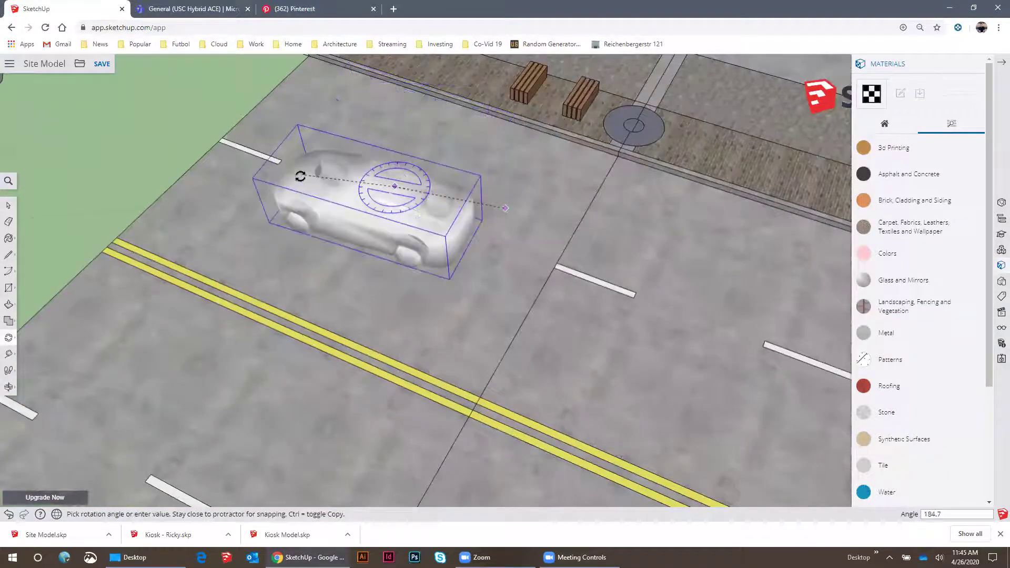
pyautogui.write('80')
pyautogui.press('Return')
# Shift the rotated car closer to the building-side sidewalk and deselect the Move tool
pyautogui.press('m')
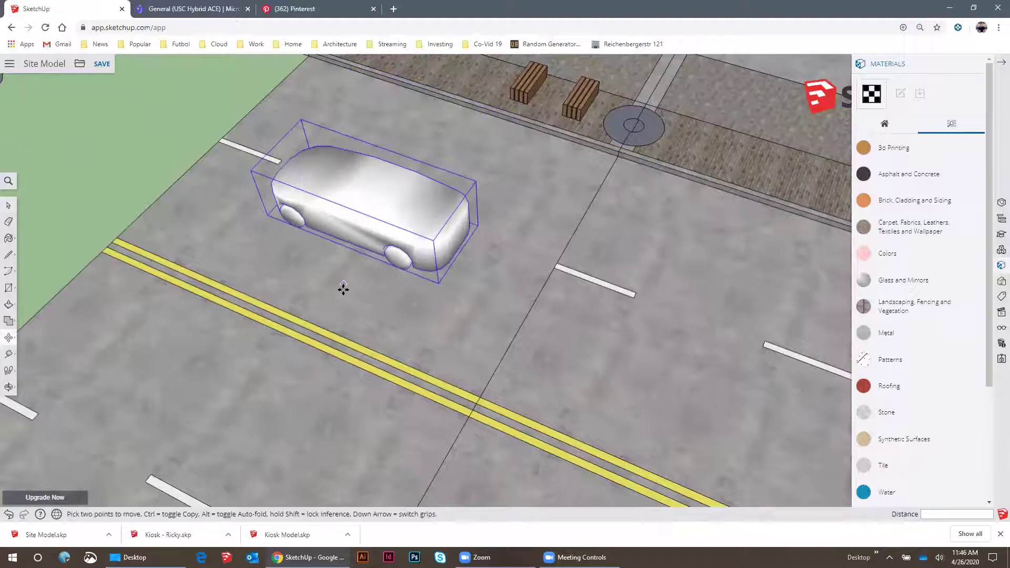
pyautogui.click(342, 288)
pyautogui.click(387, 227)
pyautogui.press('space')
pyautogui.scroll(-6, 389, 229)
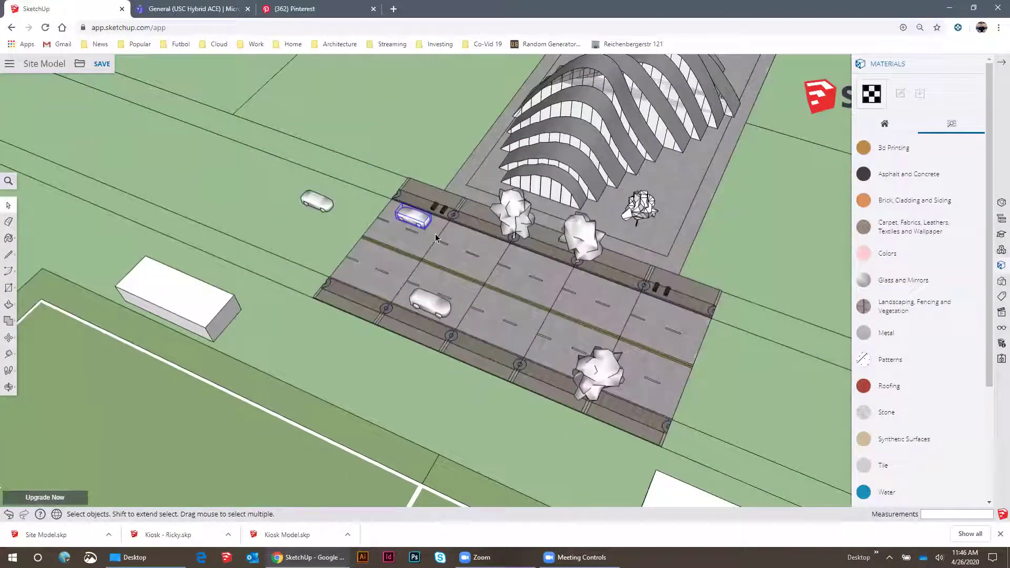
# Try to copy the street module at the loose cars' end outward and repeat the copy along the road
pyautogui.click(390, 235)
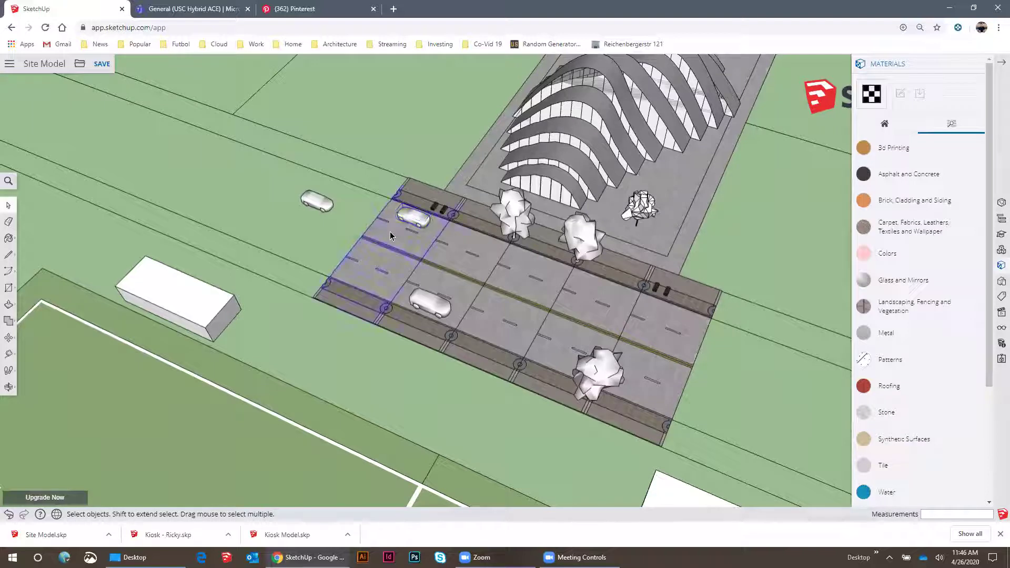
pyautogui.scroll(-5, 400, 236)
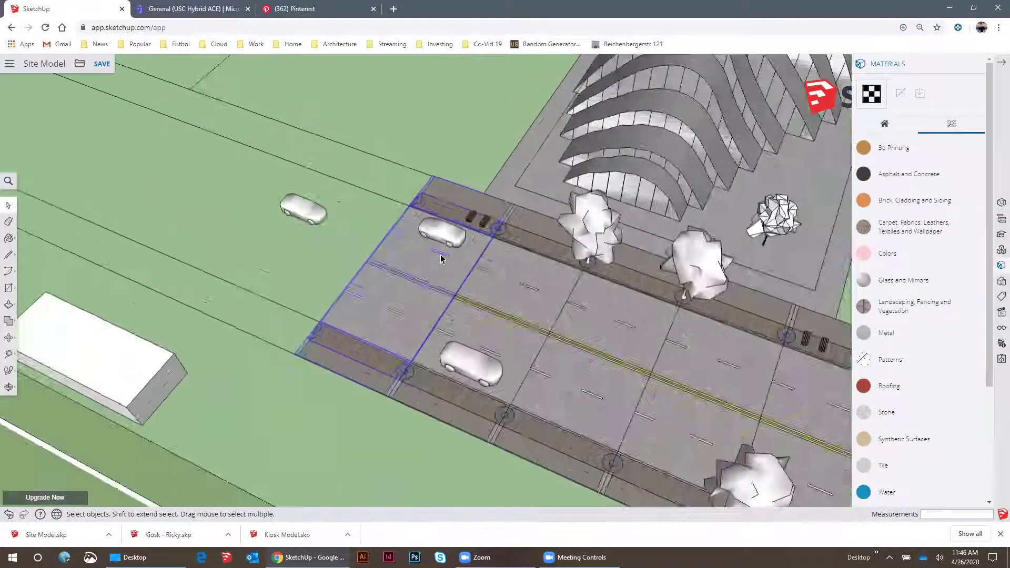
pyautogui.scroll(-8, 552, 307)
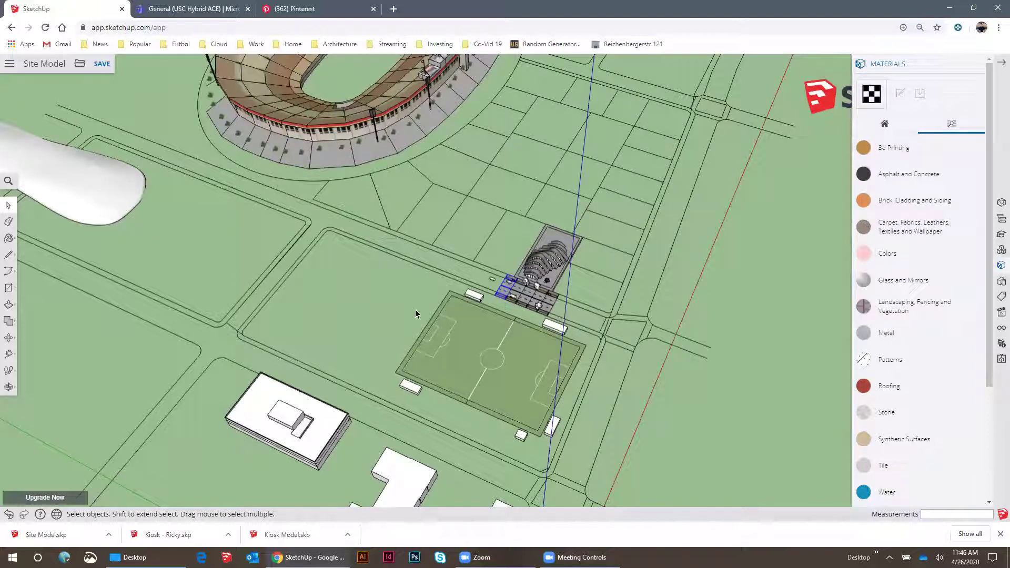
pyautogui.scroll(10, 526, 288)
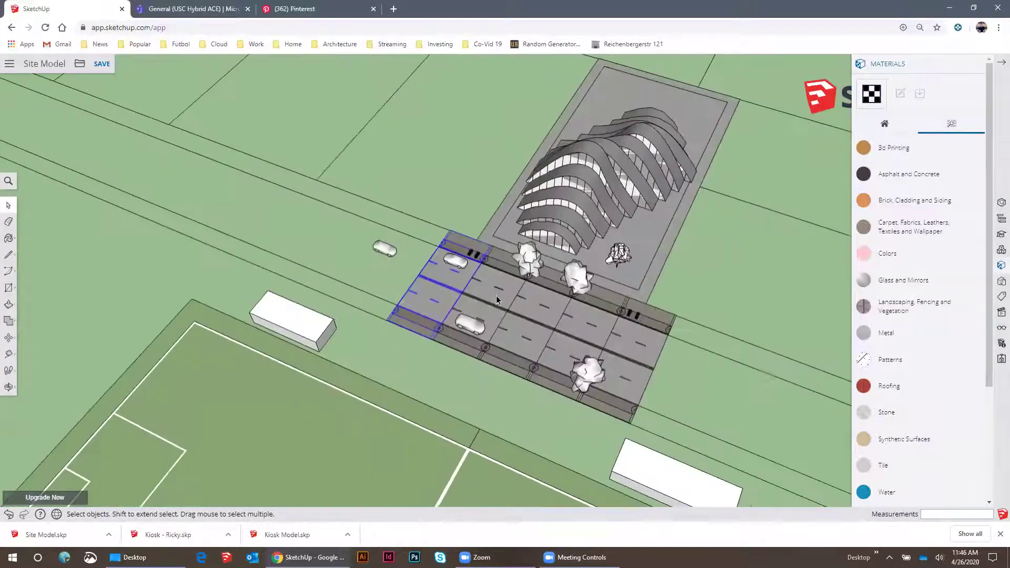
pyautogui.press('m')
pyautogui.click(427, 300)
pyautogui.press('ctrl')
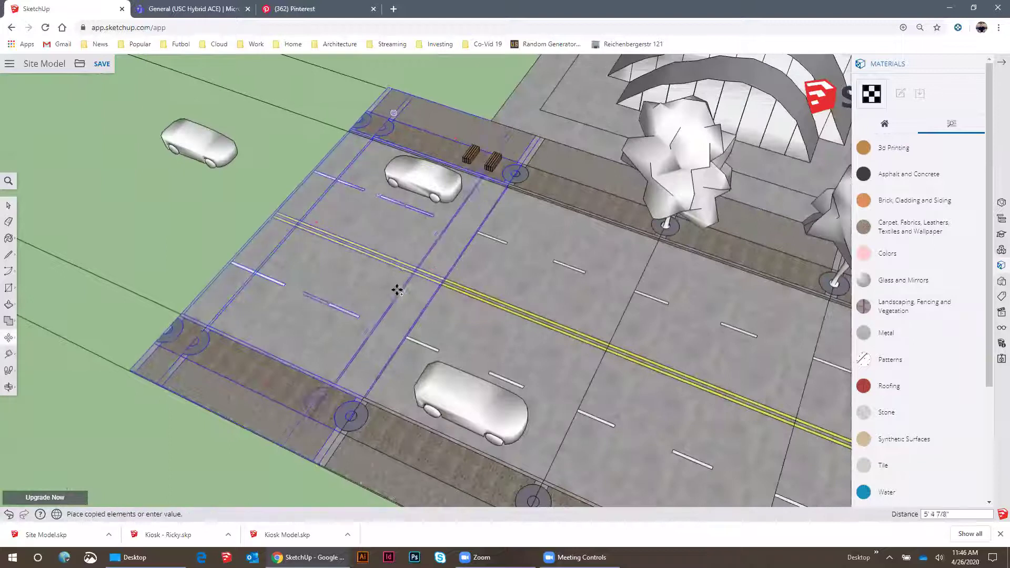
pyautogui.click(277, 246)
pyautogui.scroll(-5, 452, 288)
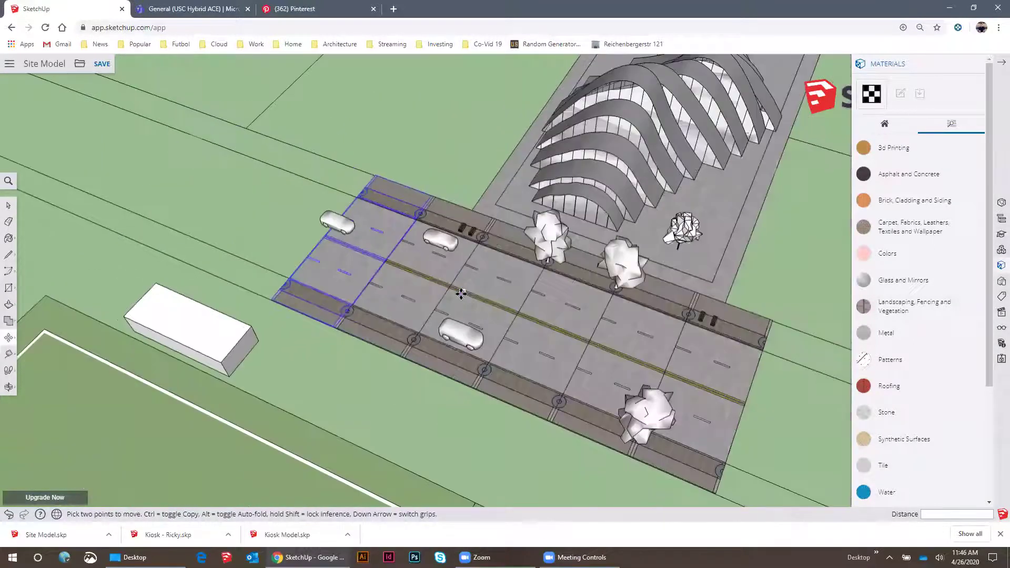
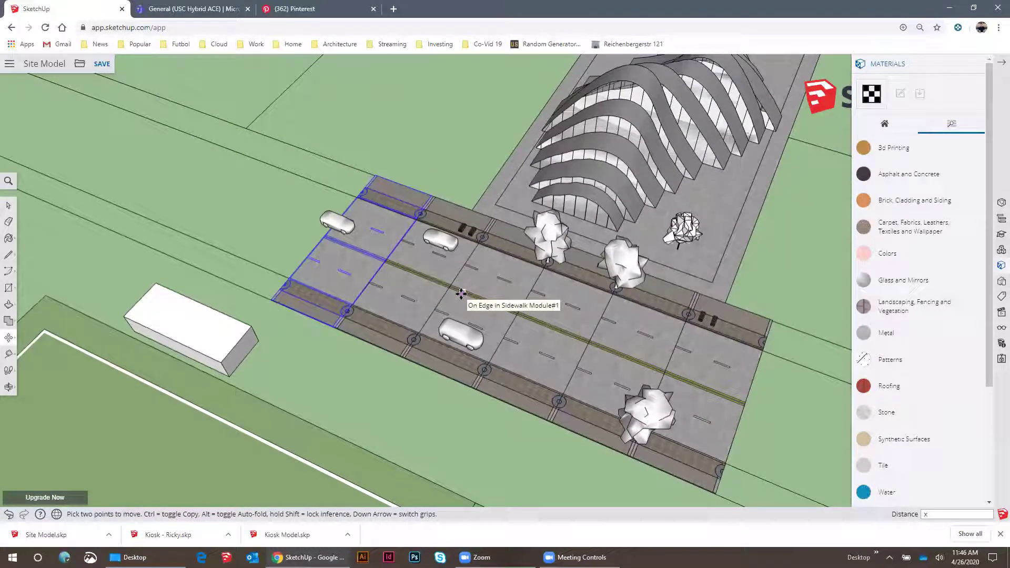
pyautogui.scroll(-6, 460, 293)
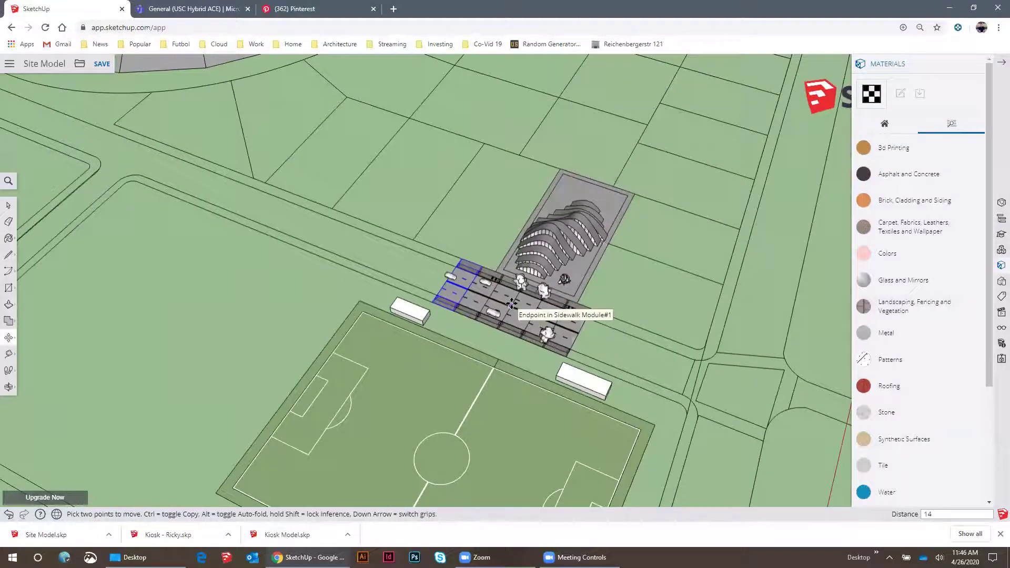
# Undo the copy of the street module
pyautogui.scroll(4, 473, 293)
pyautogui.keyDown('ctrl'); pyautogui.scroll(2, 489, 310); pyautogui.keyUp('ctrl')
pyautogui.hotkey('ctrl', 'z')
pyautogui.press('space')
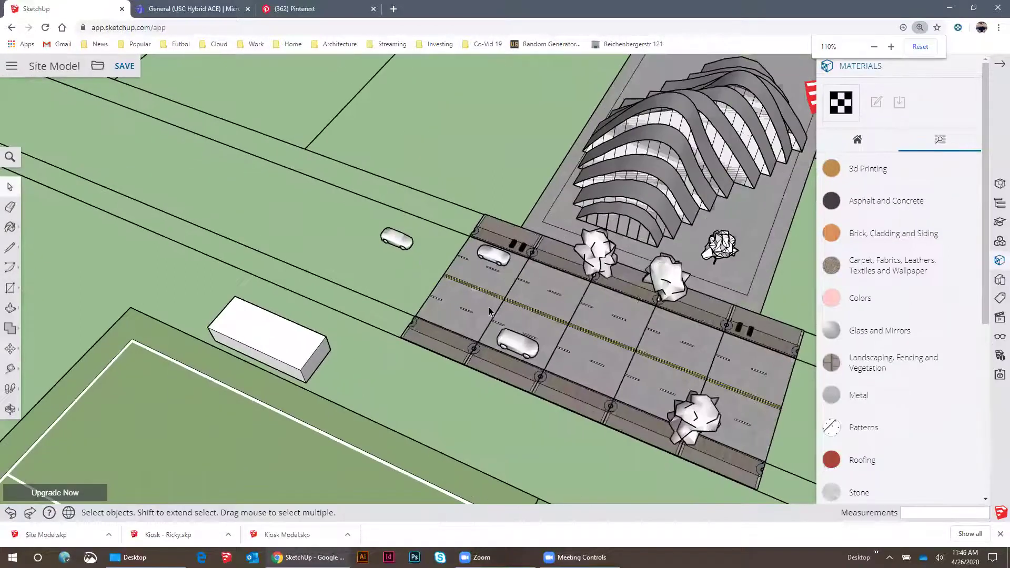
# Copy the end street module outward by one module length and multiply the copy x12 along the road
pyautogui.scroll(2, 490, 311)
pyautogui.click(490, 311)
pyautogui.scroll(3, 490, 310)
pyautogui.press('m')
pyautogui.press('ctrl')
pyautogui.click(514, 313)
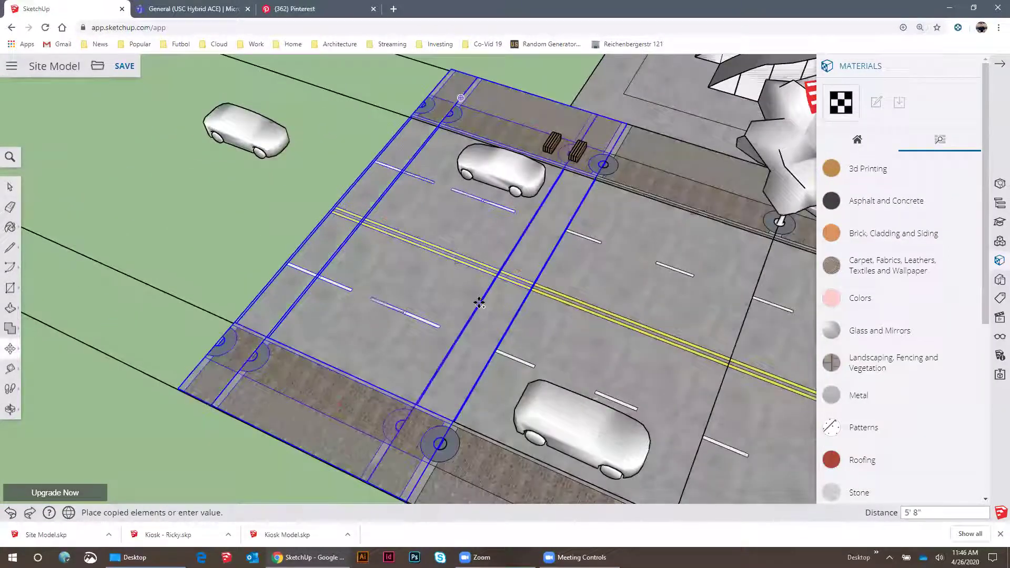
pyautogui.click(359, 256)
pyautogui.write('x12')
pyautogui.press('Return')
pyautogui.scroll(-5, 396, 270)
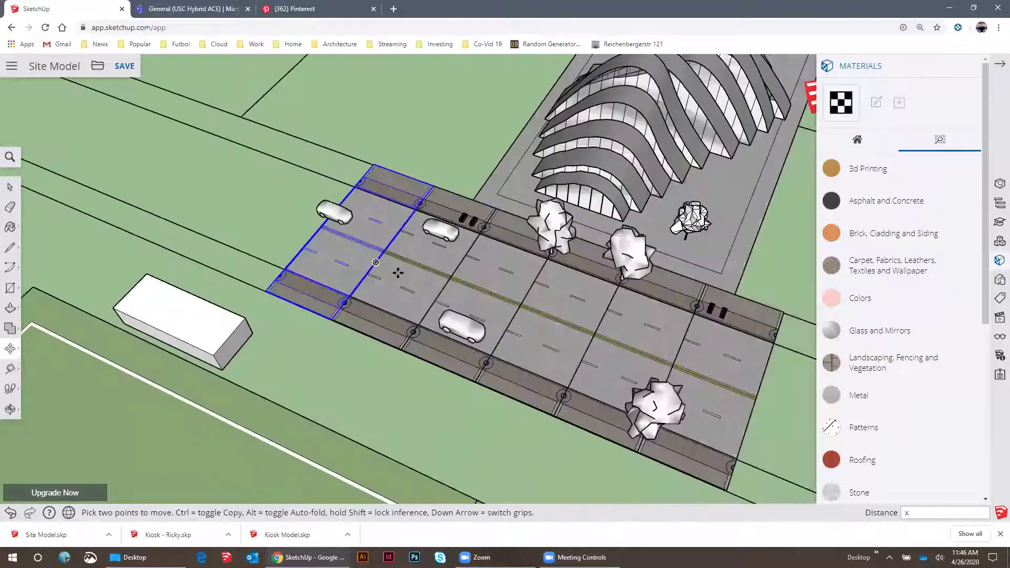
# Examine the extended street, the surrounding roads and the intersections across the site
pyautogui.scroll(-10, 397, 273)
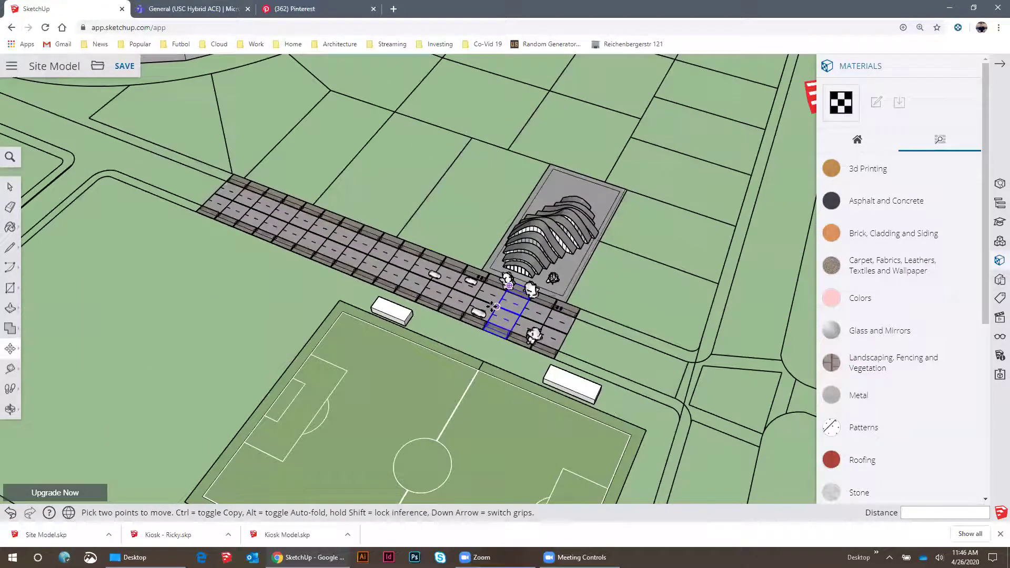
pyautogui.scroll(5, 400, 272)
pyautogui.scroll(-3, 543, 359)
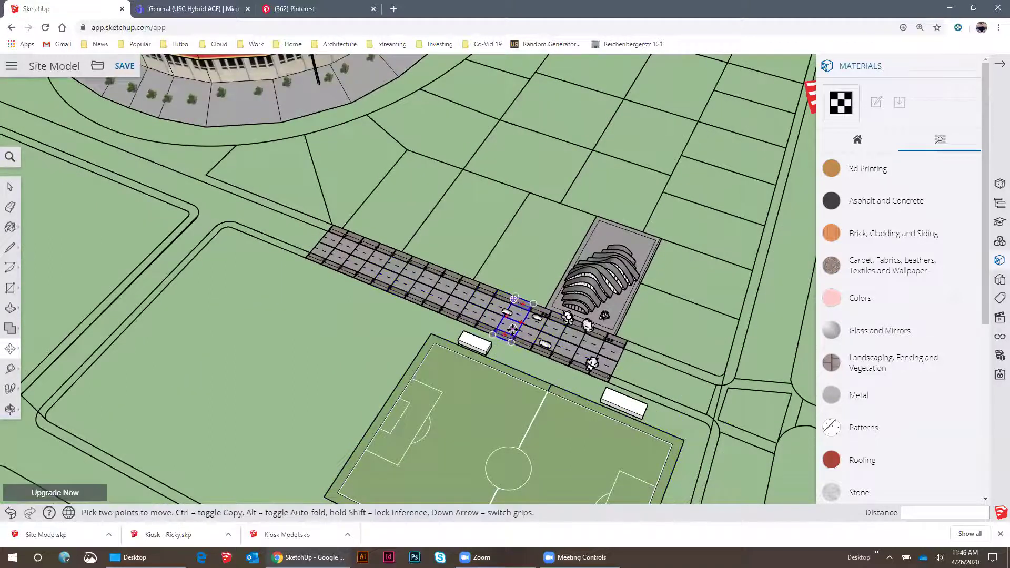
pyautogui.scroll(-3, 513, 327)
pyautogui.scroll(-2, 513, 327)
pyautogui.scroll(-2, 281, 224)
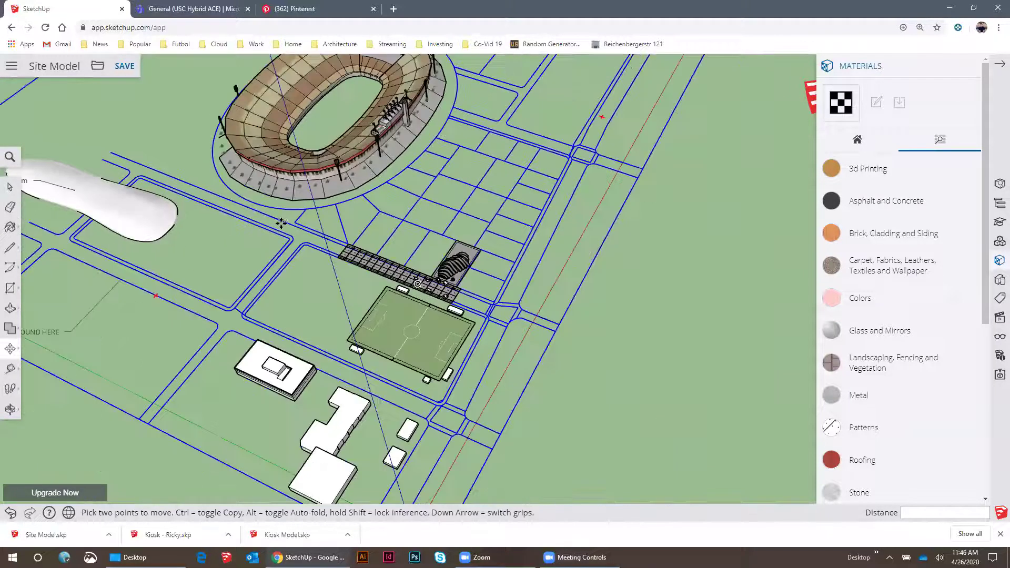
pyautogui.scroll(2, 421, 418)
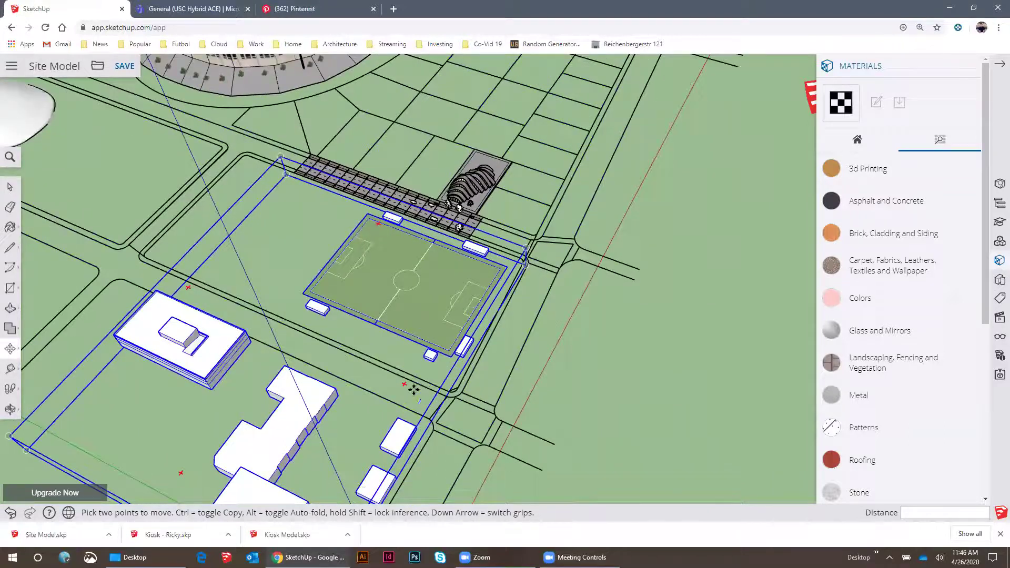
pyautogui.scroll(-2, 297, 431)
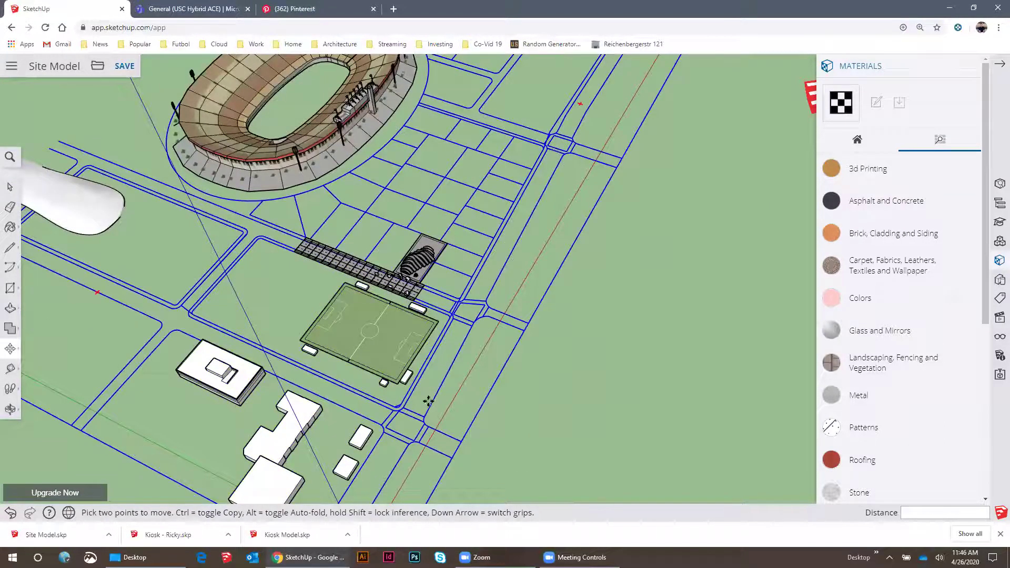
pyautogui.scroll(-2, 563, 136)
# Copy the last street module beside the kiosk plot over to the perpendicular cross street
pyautogui.scroll(4, 508, 233)
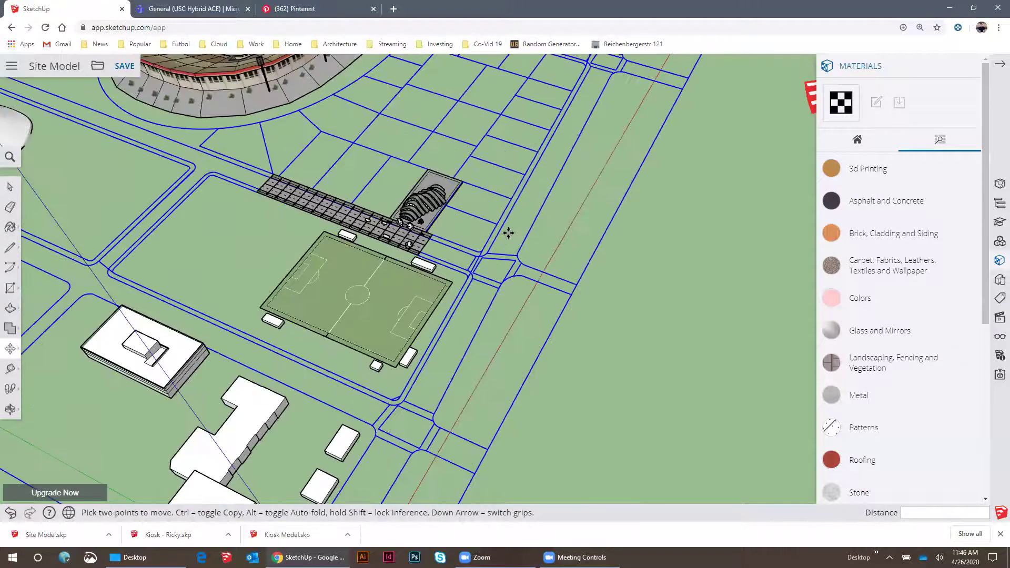
pyautogui.scroll(6, 436, 252)
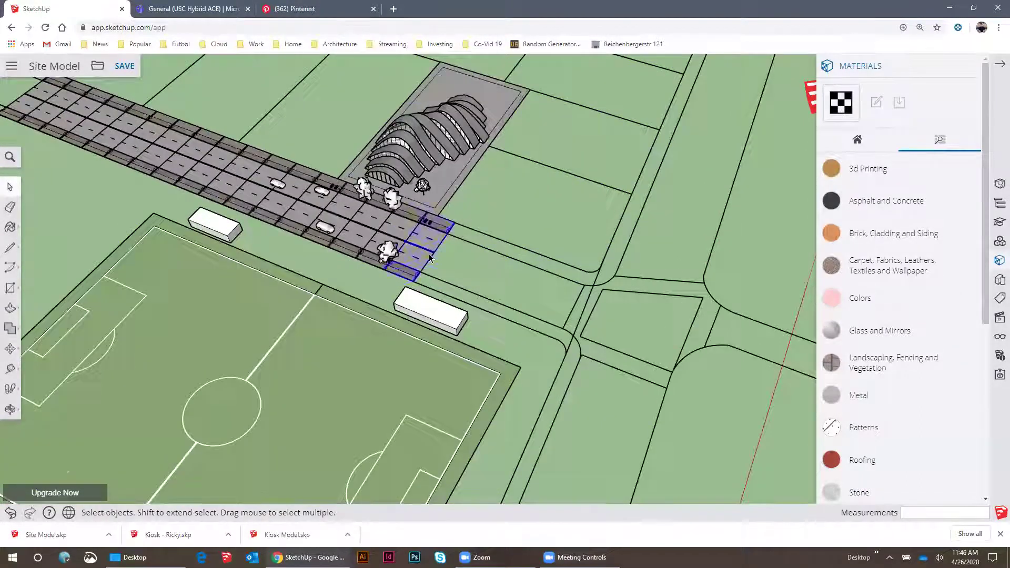
pyautogui.scroll(-2, 433, 258)
pyautogui.click(433, 257)
pyautogui.press('ctrl')
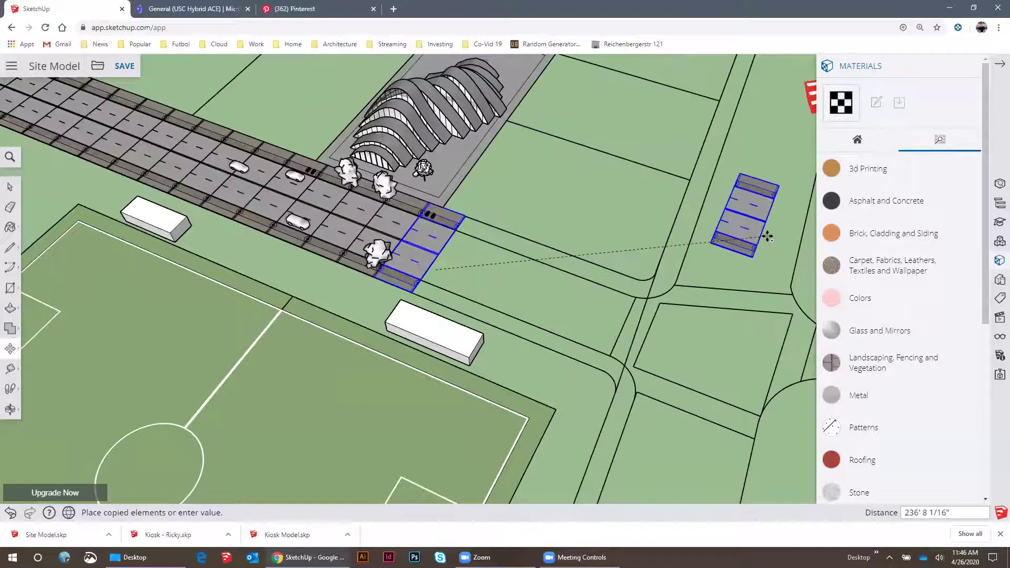
pyautogui.click(762, 227)
# Move the copied street module by its sidewalk corner onto the cross street's nearer edge line
pyautogui.keyDown('shift'); pyautogui.moveTo(650, 247); pyautogui.dragTo(518, 258, button='middle'); pyautogui.keyUp('shift')
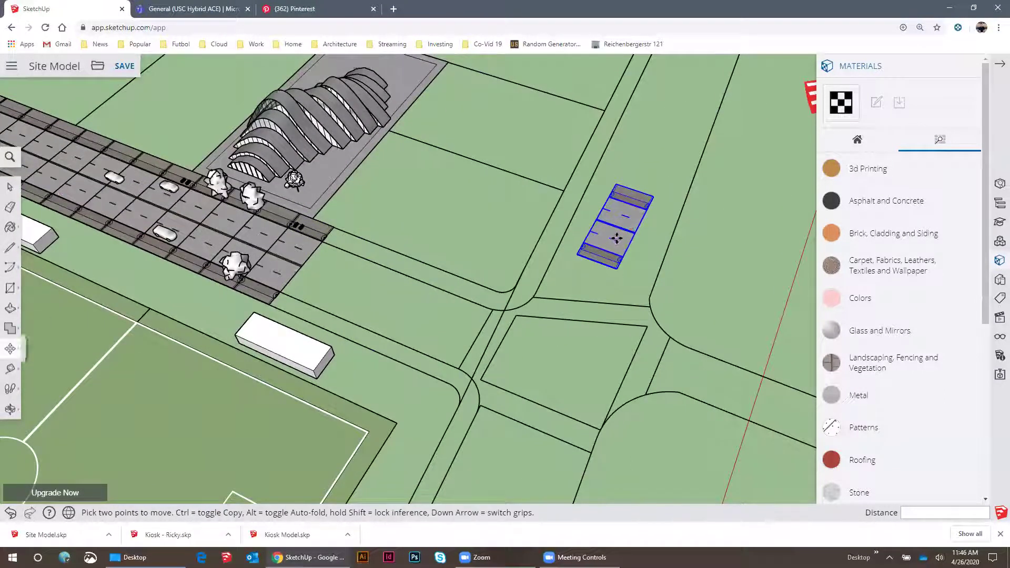
pyautogui.scroll(3, 617, 232)
pyautogui.scroll(3, 530, 279)
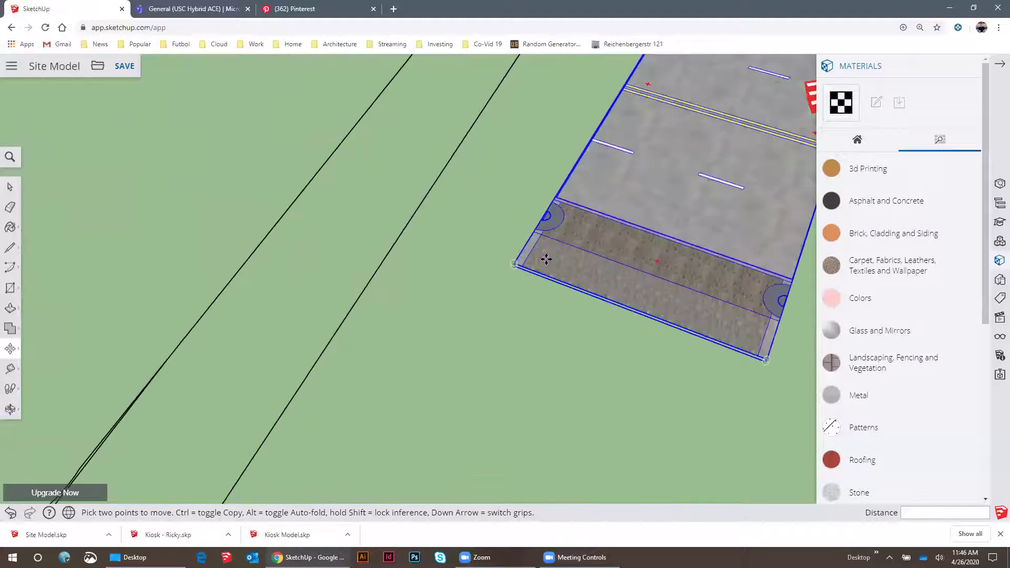
pyautogui.scroll(2, 514, 263)
pyautogui.scroll(-1, 515, 263)
pyautogui.click(515, 263)
pyautogui.scroll(-5, 514, 263)
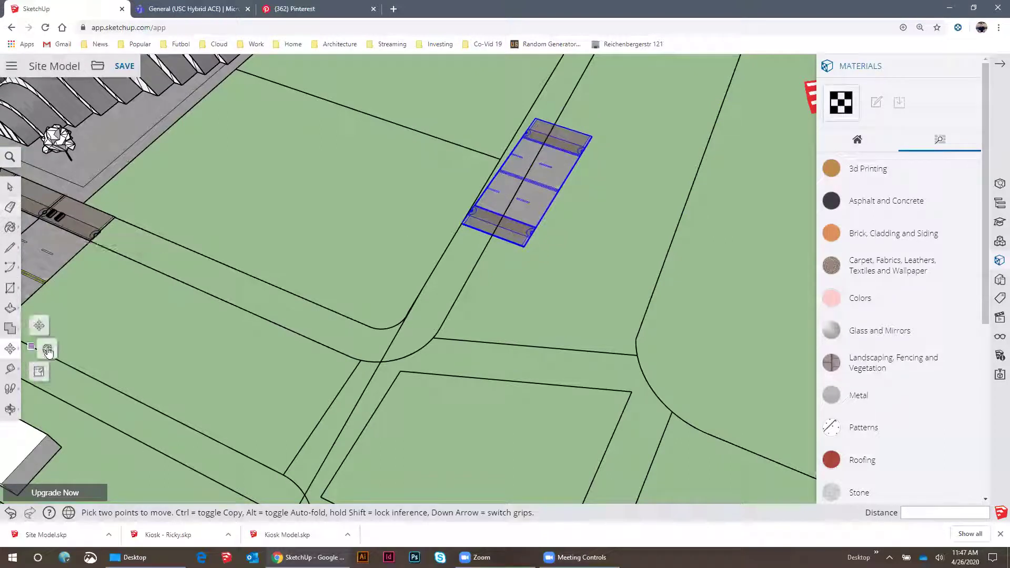
# Rotate the copied street module about its snapped corner so that it spans the width of the cross street
pyautogui.click(9, 348)
pyautogui.scroll(6, 473, 232)
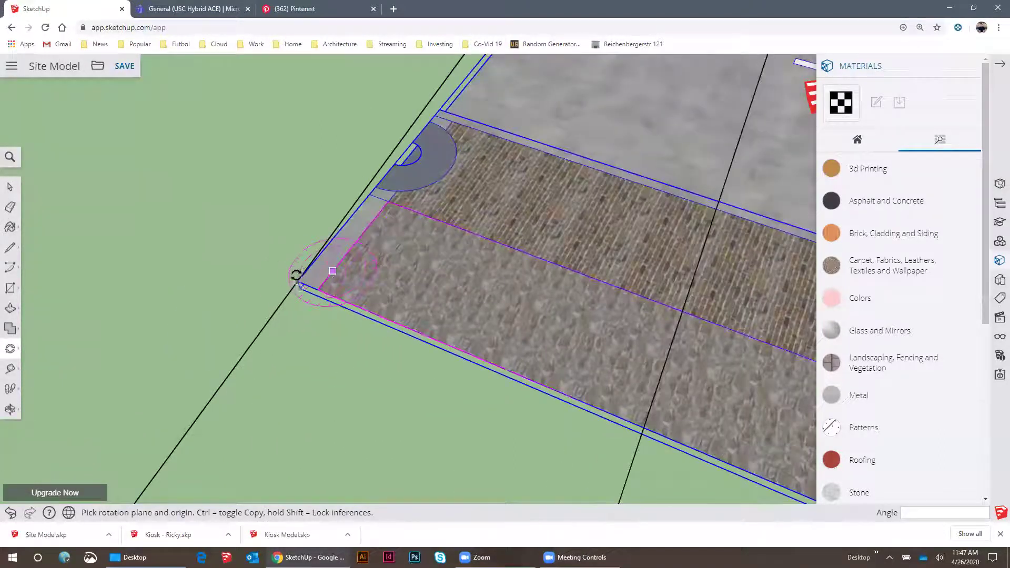
pyautogui.click(297, 281)
pyautogui.scroll(-4, 358, 211)
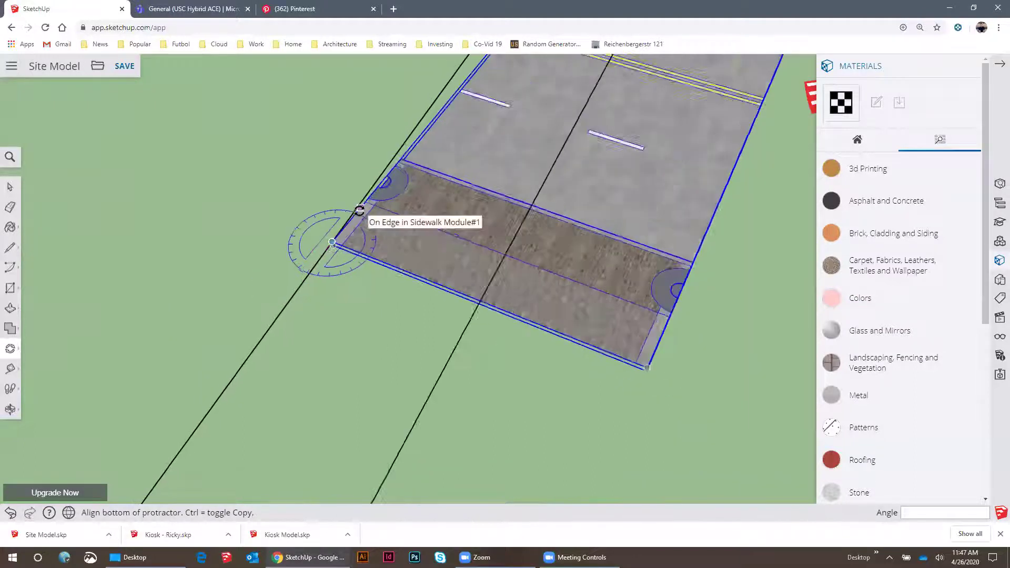
pyautogui.click(361, 210)
pyautogui.scroll(-4, 541, 221)
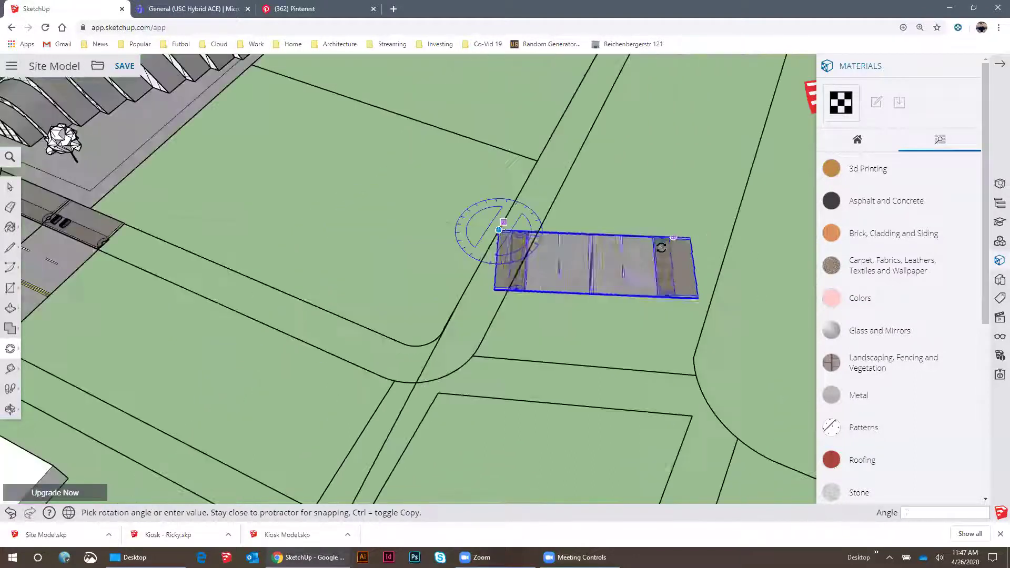
pyautogui.click(713, 298)
pyautogui.press('space')
# Make the rotated street module unique so it can be edited separately from the other modules
pyautogui.moveTo(631, 327); pyautogui.dragTo(656, 266, button='middle')
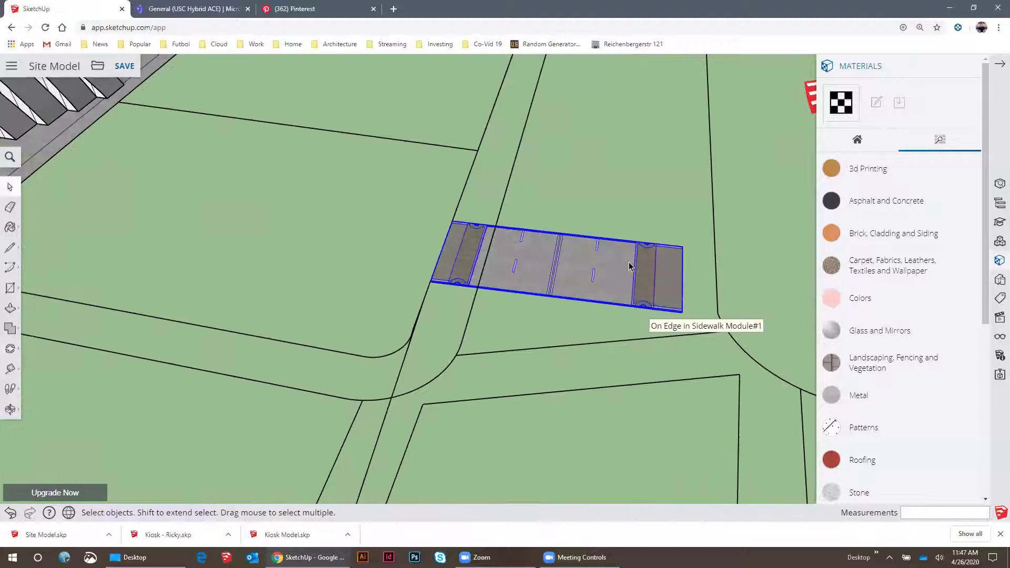
pyautogui.rightClick(628, 263)
pyautogui.click(668, 342)
pyautogui.scroll(-5, 631, 271)
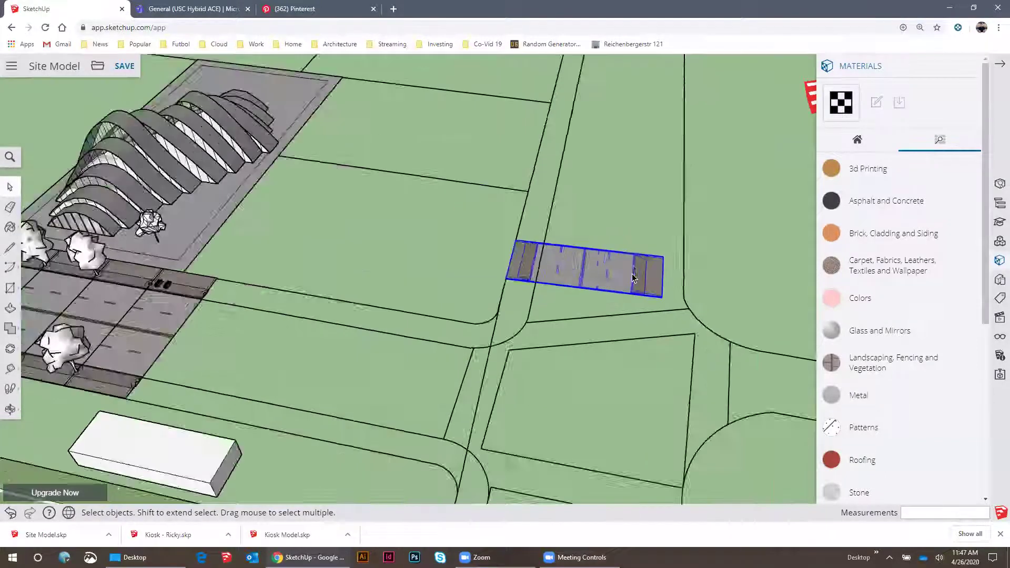
pyautogui.scroll(-3, 348, 286)
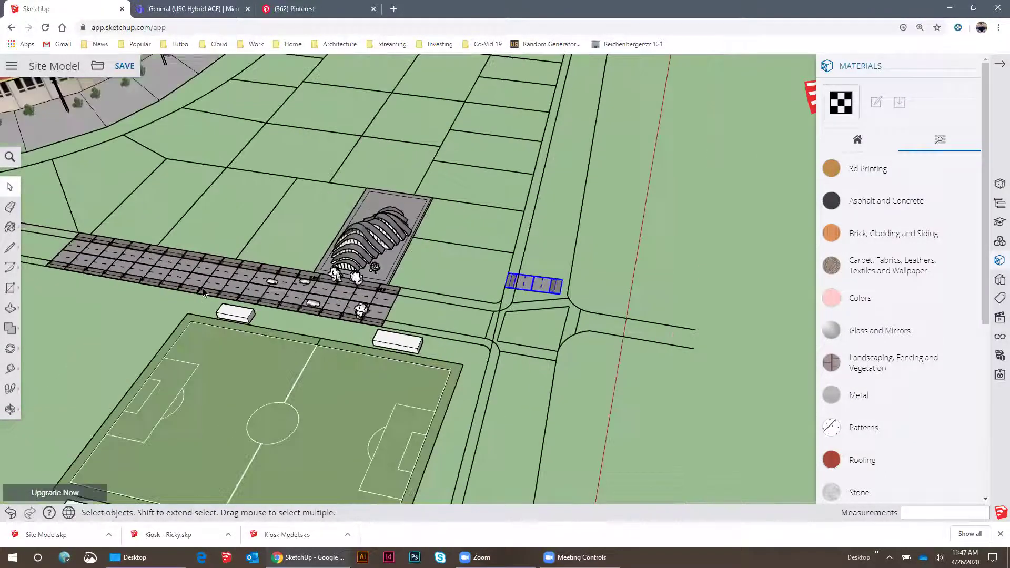
# Open the rotated module for editing, move its far sidewalk outward to widen the road, and close the component
pyautogui.scroll(10, 547, 293)
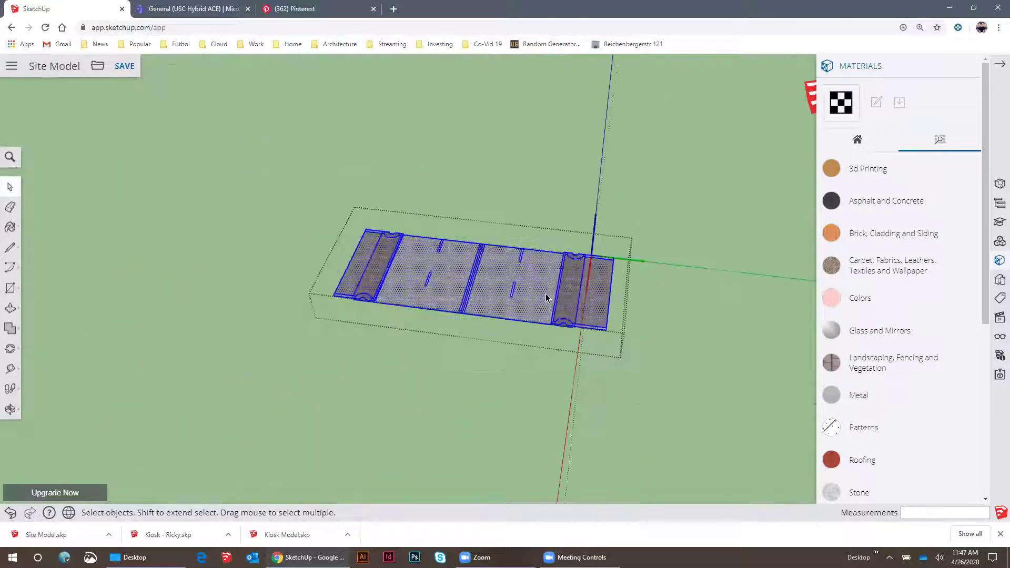
pyautogui.moveTo(547, 293); pyautogui.dragTo(590, 331, button='middle')
pyautogui.click(570, 300)
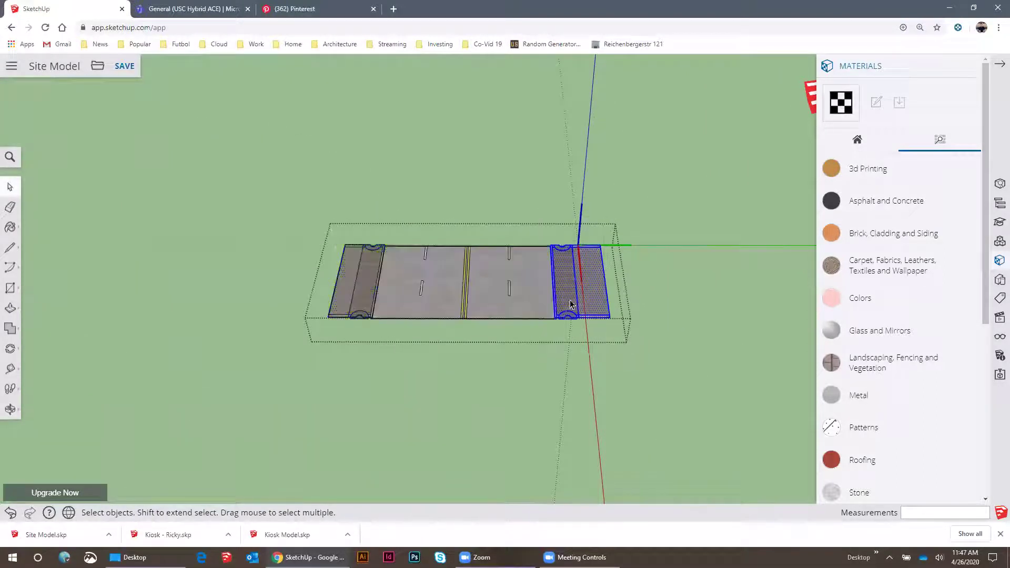
pyautogui.scroll(4, 569, 312)
pyautogui.moveTo(567, 244); pyautogui.dragTo(528, 264, button='middle')
pyautogui.scroll(-4, 497, 244)
pyautogui.scroll(6, 581, 272)
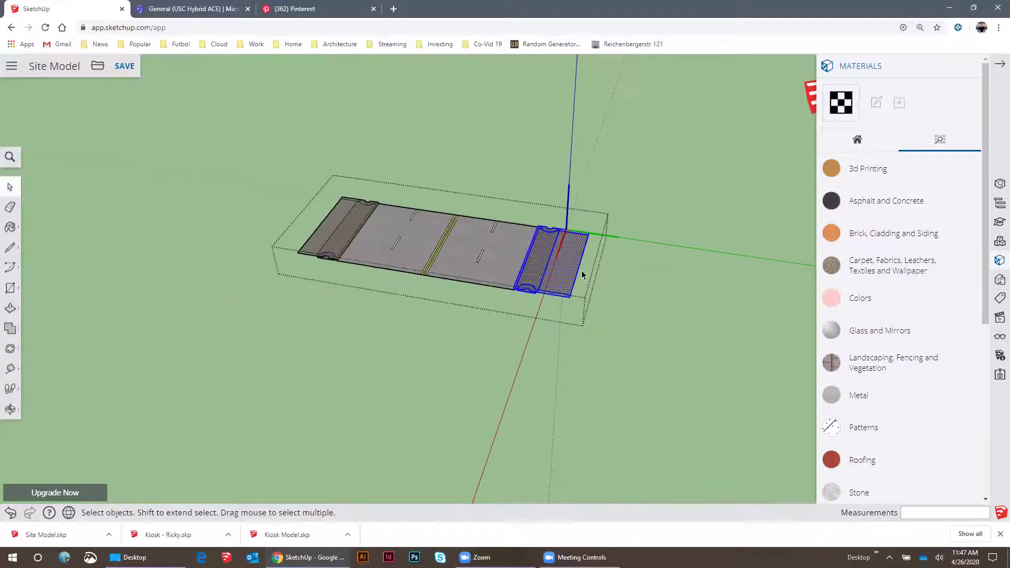
pyautogui.press('m')
pyautogui.click(610, 262)
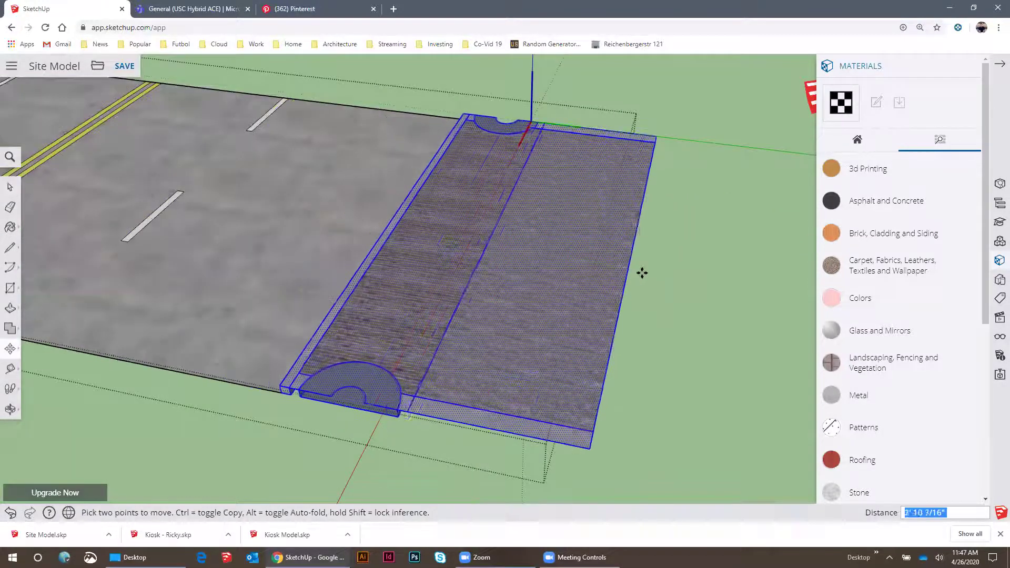
pyautogui.press('space')
pyautogui.press('Escape')
# Measure the gap between the module's far sidewalk edge and the cross street's boundary line
pyautogui.scroll(-5, 574, 232)
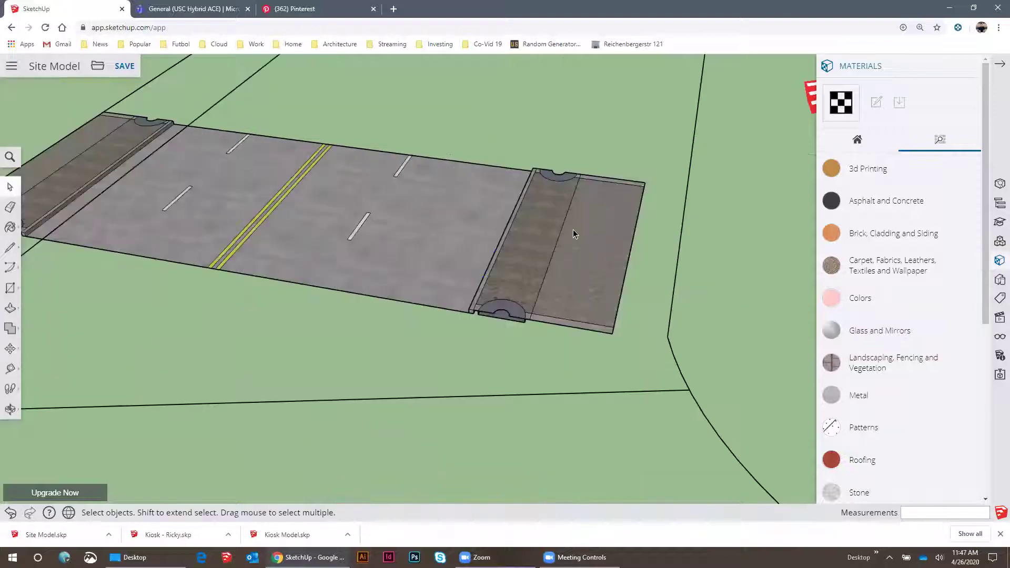
pyautogui.scroll(1, 630, 252)
pyautogui.press('t')
pyautogui.click(631, 247)
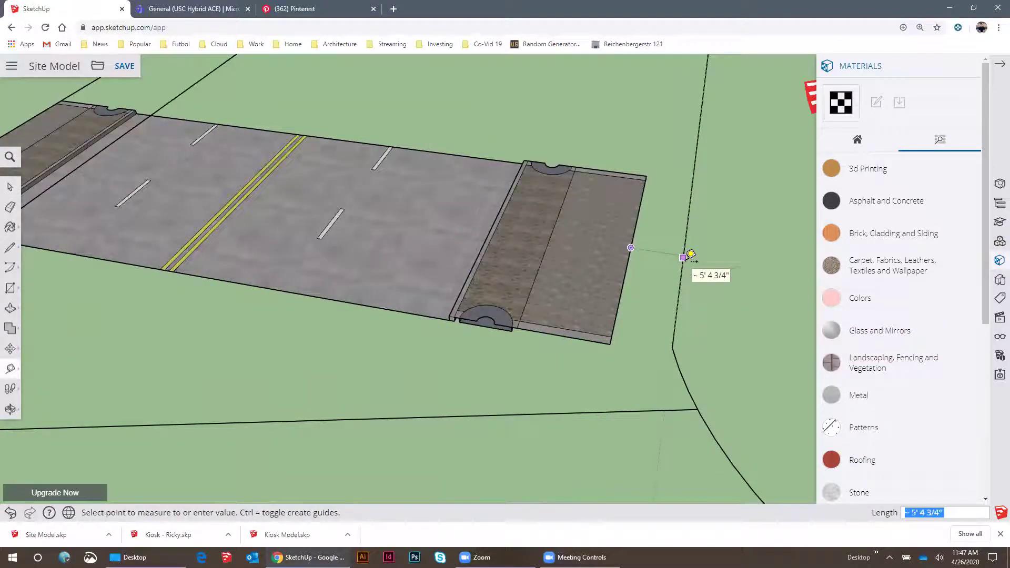
pyautogui.press('space')
# Reopen the module and move the far sidewalk farther outward until it meets the cross street's boundary line
pyautogui.click(592, 253)
pyautogui.moveTo(592, 252); pyautogui.dragTo(426, 426, button='middle')
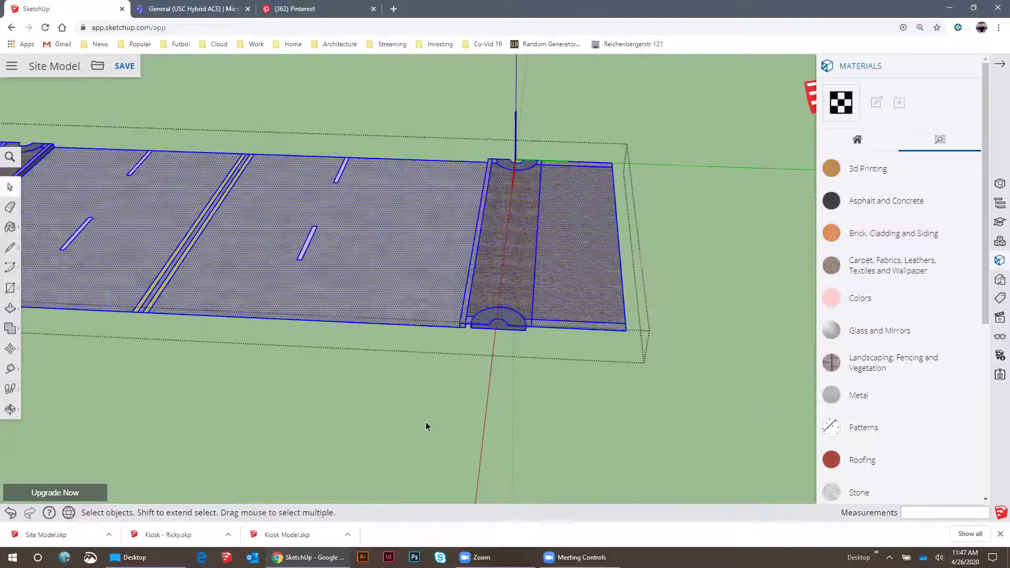
pyautogui.click(579, 230)
pyautogui.press('m')
pyautogui.click(576, 227)
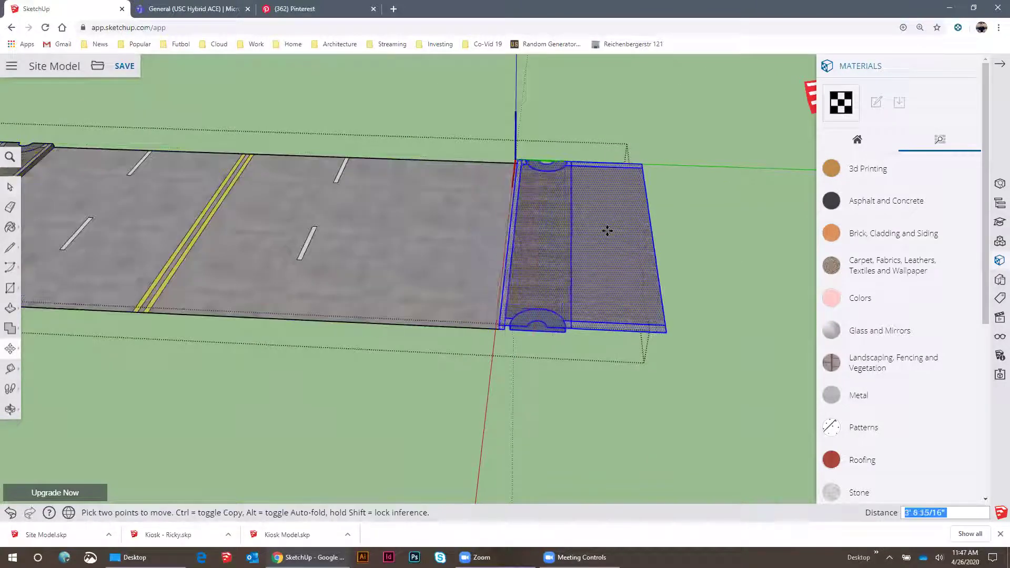
pyautogui.click(607, 231)
pyautogui.press('space')
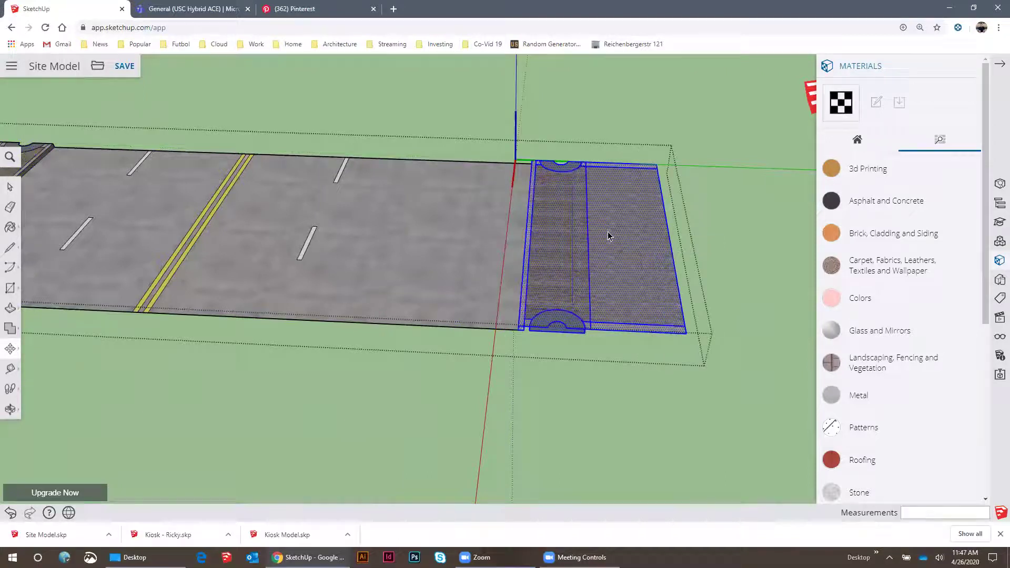
pyautogui.press('Escape')
pyautogui.scroll(-3, 608, 232)
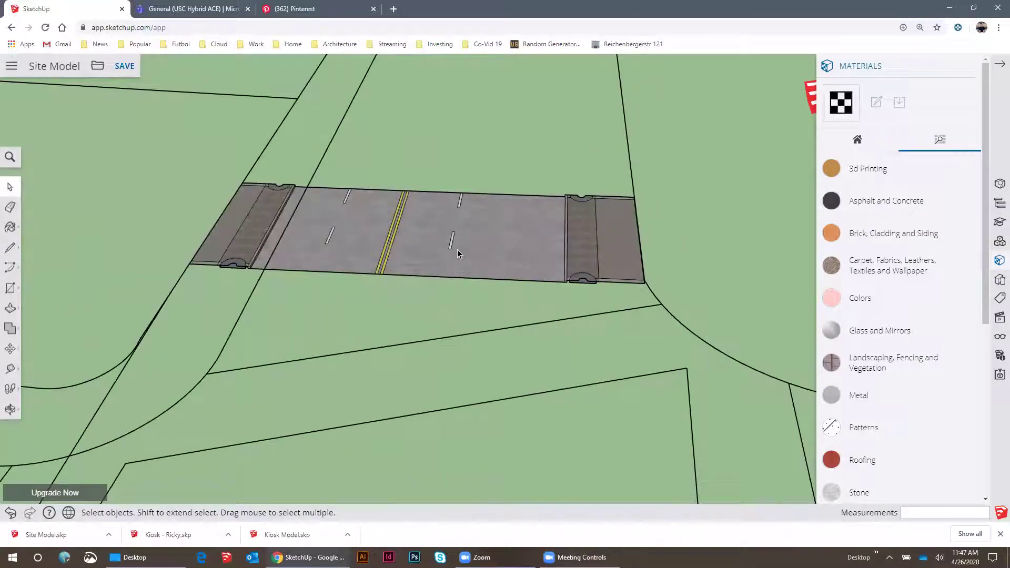
# Inside the widened module, copy the white lane dashes toward the far sidewalk to mark an additional lane
pyautogui.scroll(4, 457, 254)
pyautogui.click(392, 277)
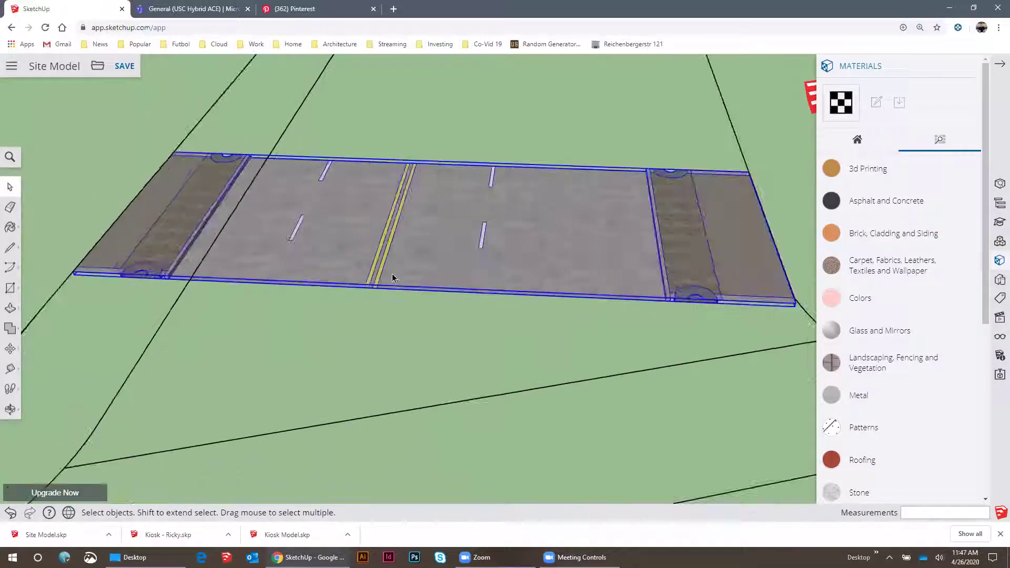
pyautogui.scroll(-3, 391, 277)
pyautogui.scroll(2, 482, 232)
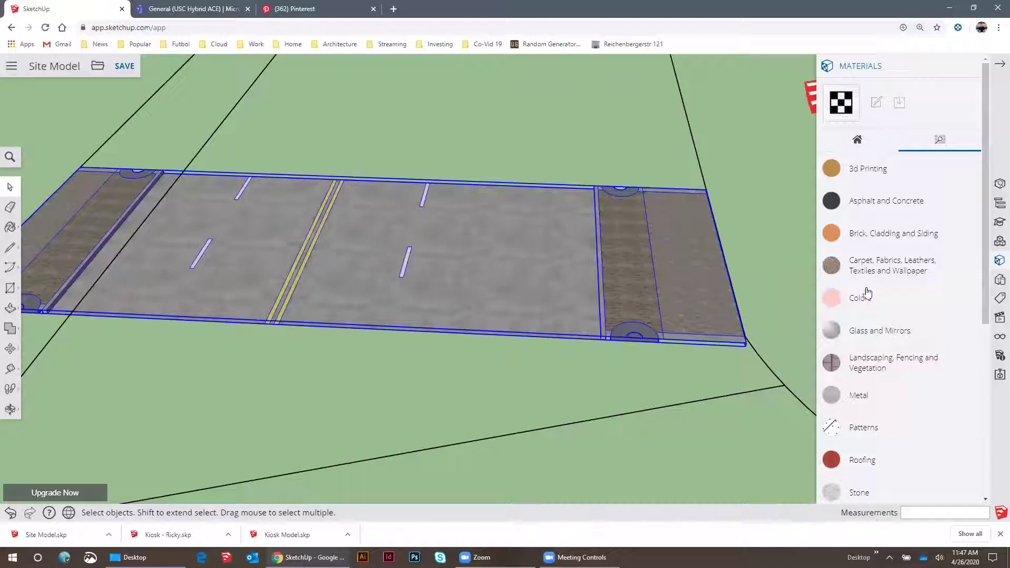
pyautogui.tripleClick(407, 261)
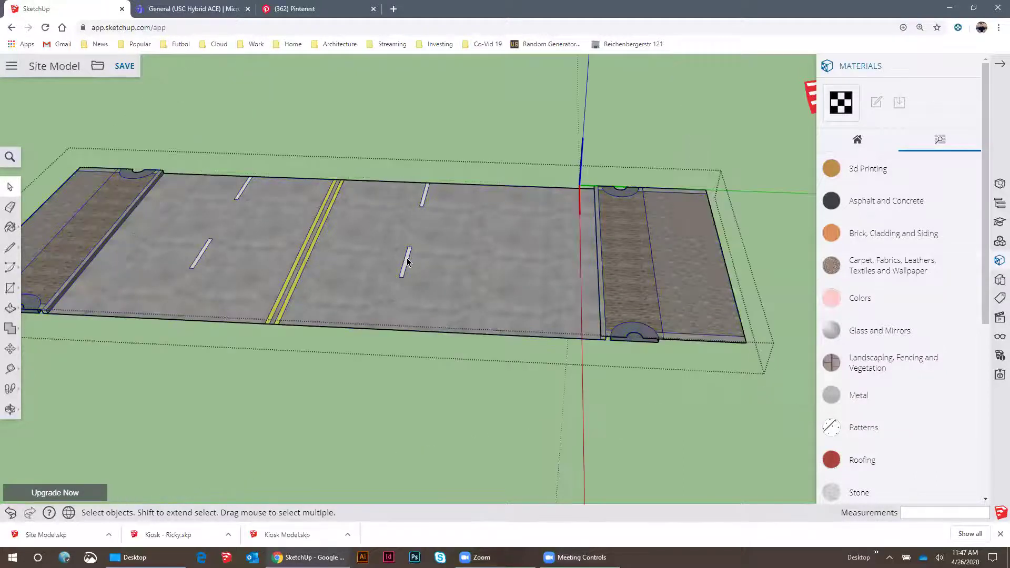
pyautogui.click(406, 260)
pyautogui.scroll(2, 400, 246)
pyautogui.press('m')
pyautogui.click(409, 244)
pyautogui.press('ctrl')
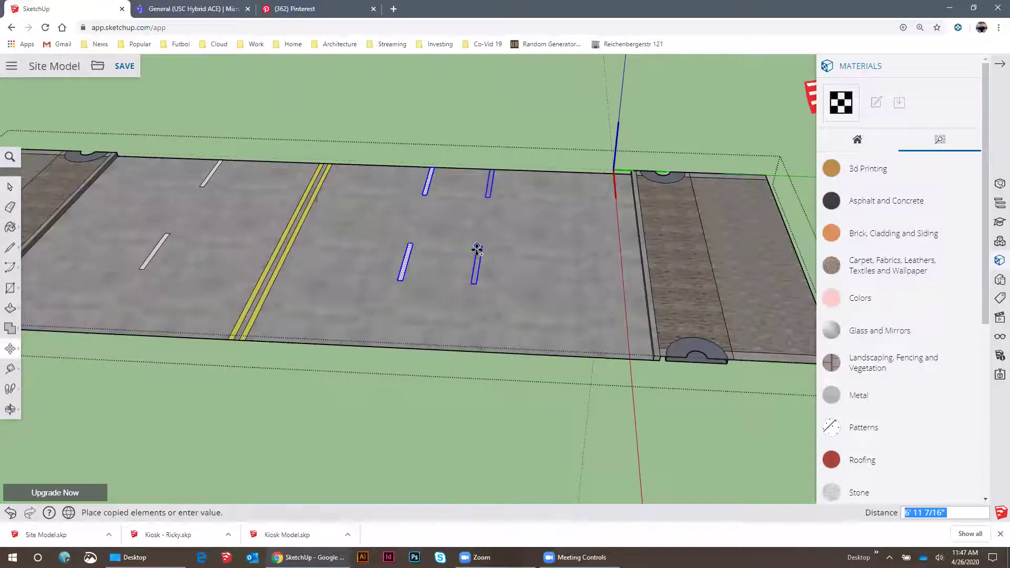
pyautogui.click(515, 253)
pyautogui.press('space')
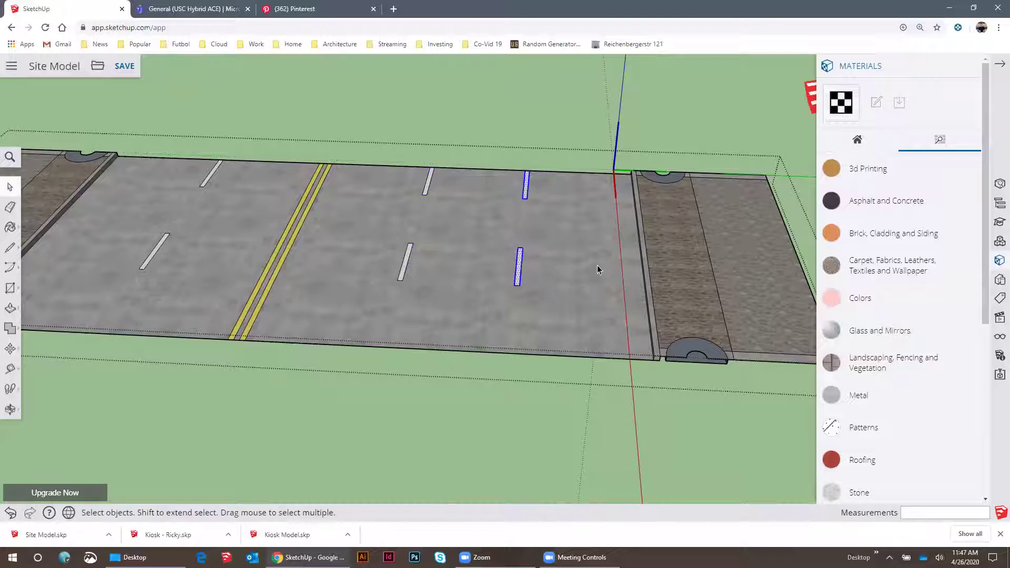
# Reopen the widened module and copy the double yellow centre line sideways onto the adjacent row of white lane dashes
pyautogui.scroll(-8, 481, 279)
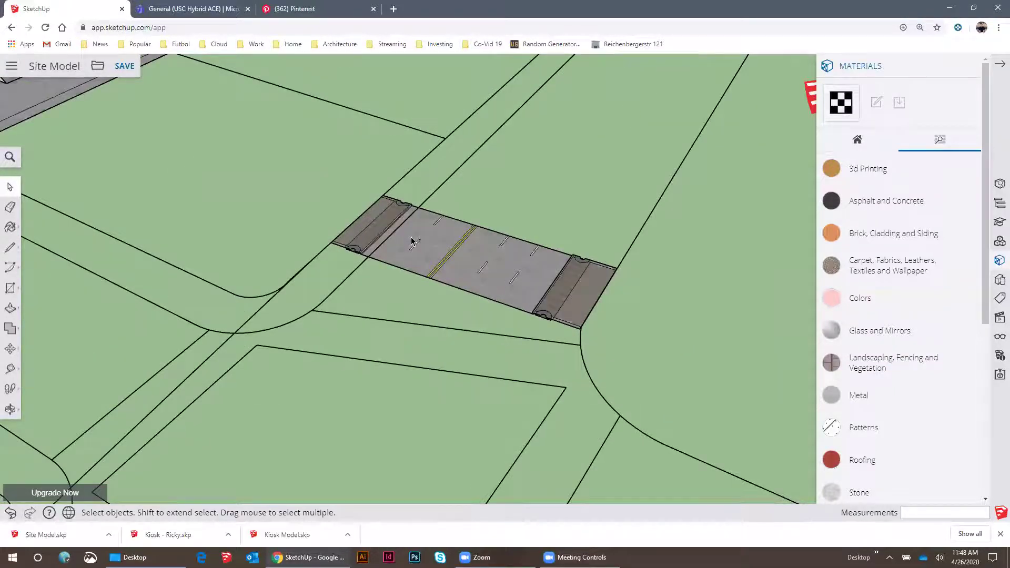
pyautogui.moveTo(337, 305); pyautogui.dragTo(572, 330, button='middle')
pyautogui.scroll(6, 488, 328)
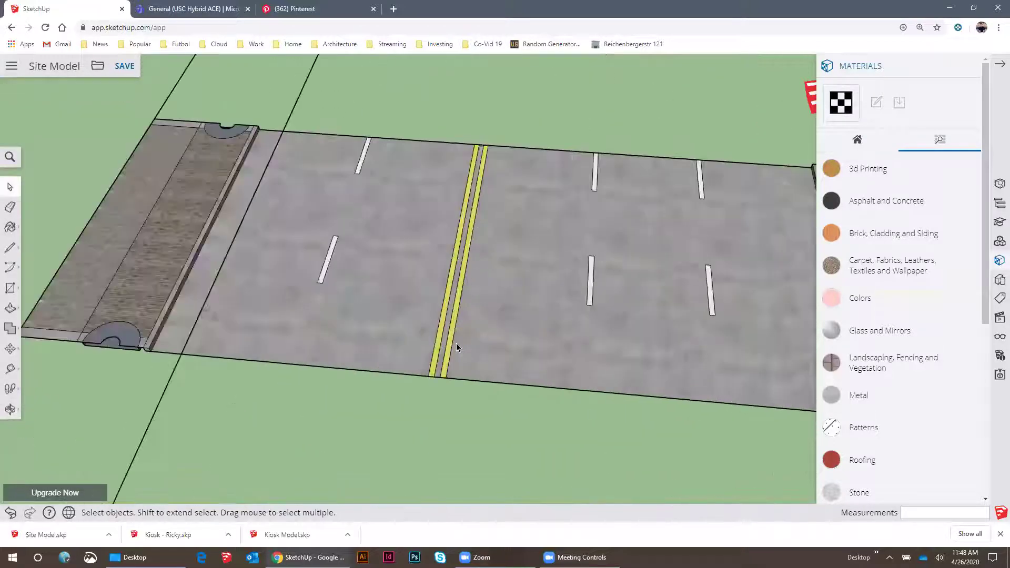
pyautogui.click(478, 311)
pyautogui.doubleClick(478, 311)
pyautogui.moveTo(478, 311); pyautogui.dragTo(431, 335, button='middle')
pyautogui.moveTo(424, 84); pyautogui.dragTo(536, 420)
pyautogui.scroll(2, 475, 284)
pyautogui.press('m')
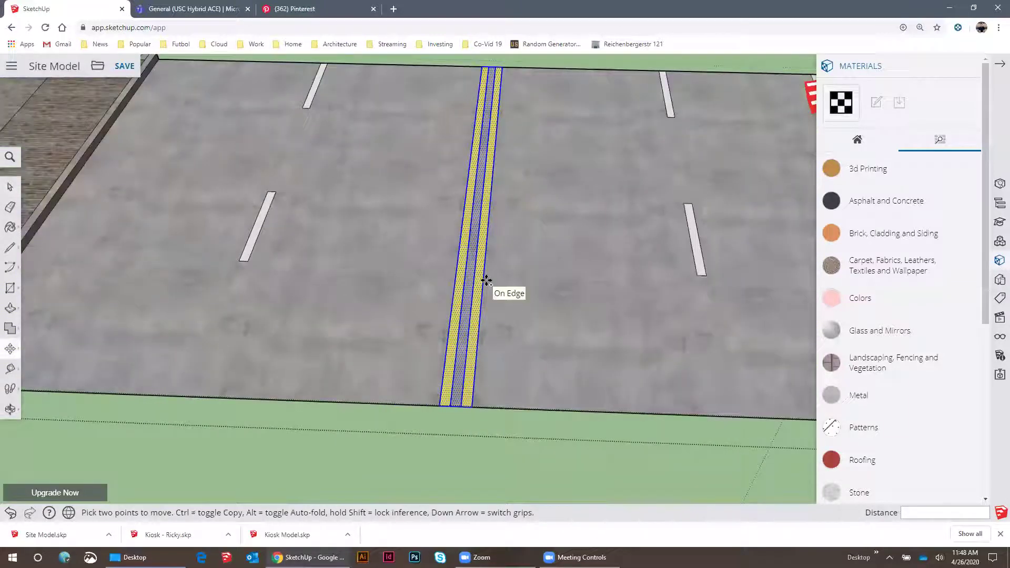
pyautogui.click(480, 283)
pyautogui.press('ctrl')
pyautogui.click(701, 253)
# Erase the leftover dash end edges that split the copied yellow line into separate segments
pyautogui.press('e')
pyautogui.scroll(5, 690, 207)
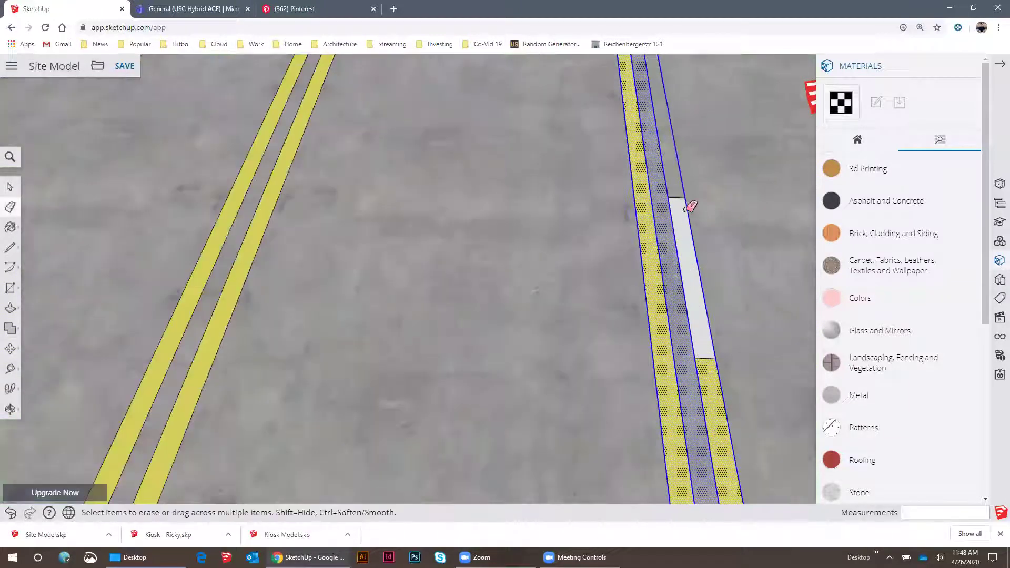
pyautogui.click(675, 193)
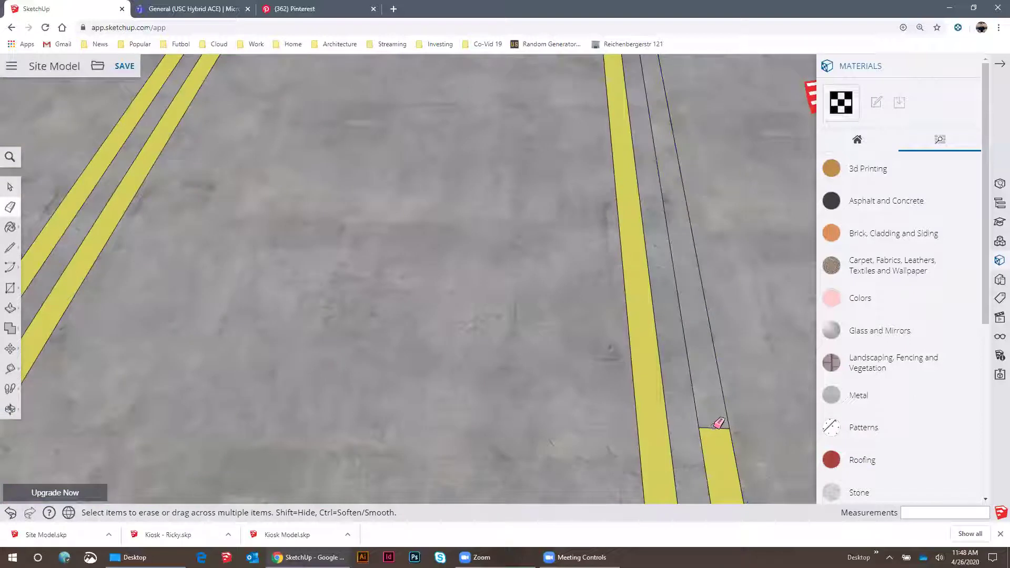
pyautogui.click(719, 427)
pyautogui.scroll(-5, 684, 416)
pyautogui.scroll(2, 657, 194)
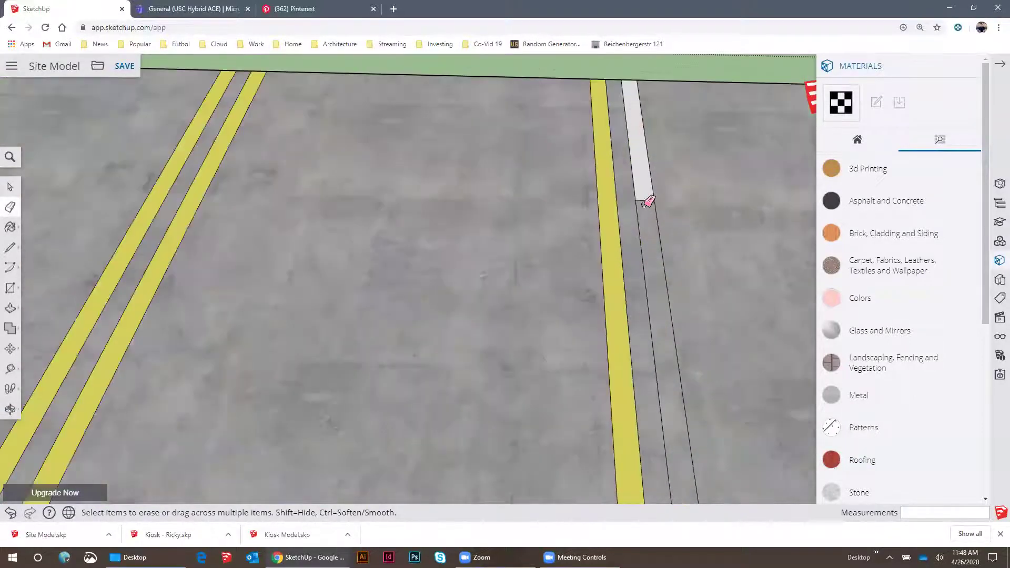
# Sample the yellow line material, paint the unpainted stripe of the copied line with it, and close the component
pyautogui.press('b')
pyautogui.keyDown('alt'); pyautogui.click(613, 226); pyautogui.keyUp('alt')
pyautogui.click(637, 221)
pyautogui.scroll(-6, 640, 221)
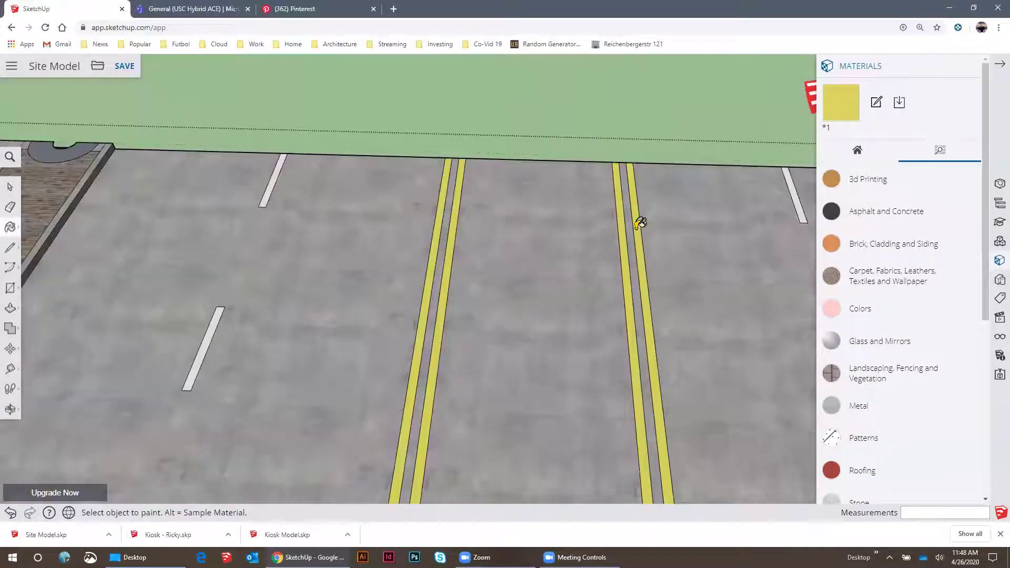
pyautogui.scroll(-3, 560, 237)
pyautogui.moveTo(705, 286); pyautogui.dragTo(512, 270, button='middle')
pyautogui.scroll(2, 512, 269)
pyautogui.scroll(-4, 512, 270)
pyautogui.press('space')
pyautogui.press('Escape')
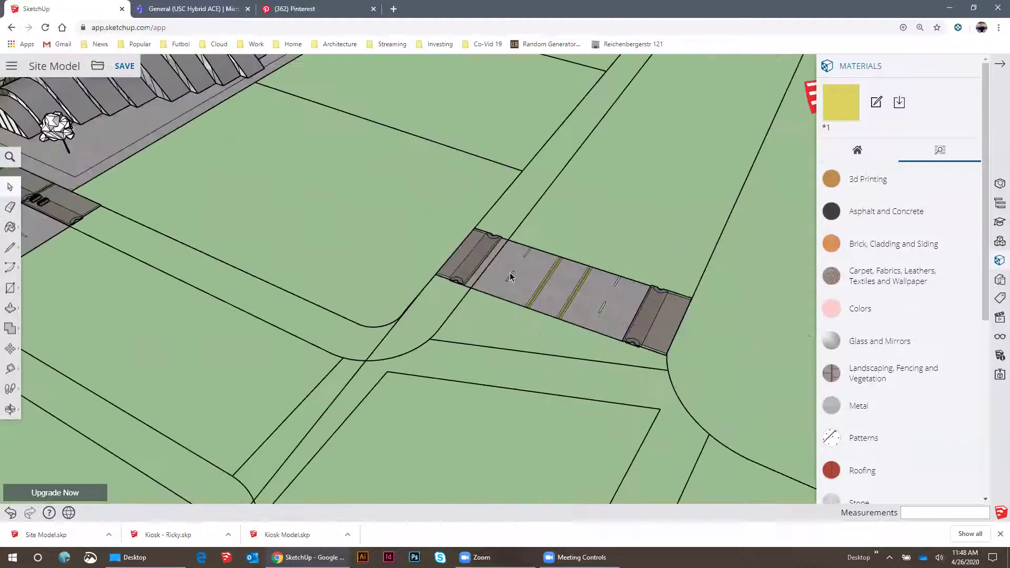
# Copy the widened module 30' along the cross street so the copy sits edge to edge with the original
pyautogui.scroll(-3, 510, 277)
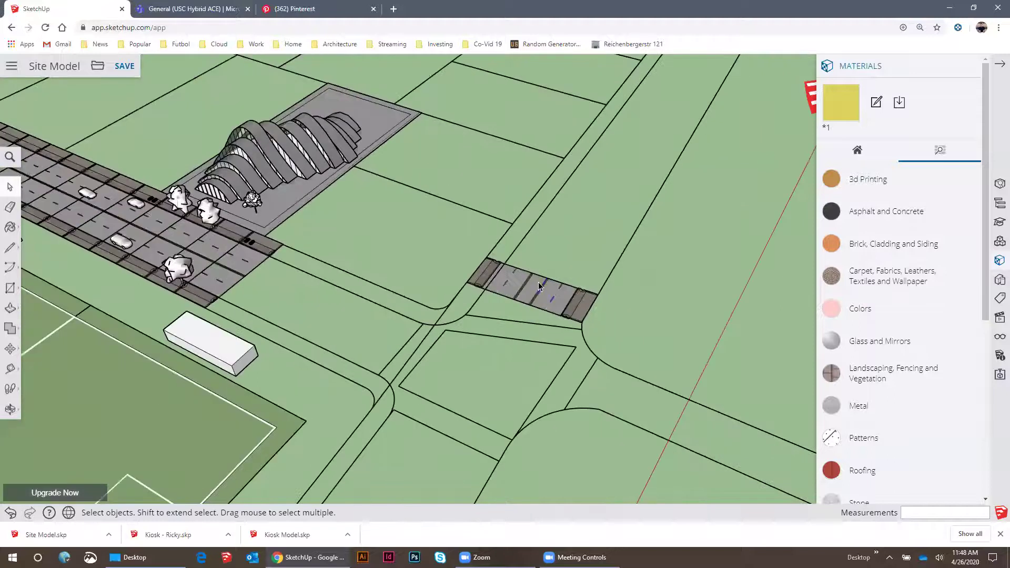
pyautogui.click(539, 286)
pyautogui.scroll(6, 538, 286)
pyautogui.press('m')
pyautogui.press('ctrl')
pyautogui.click(448, 422)
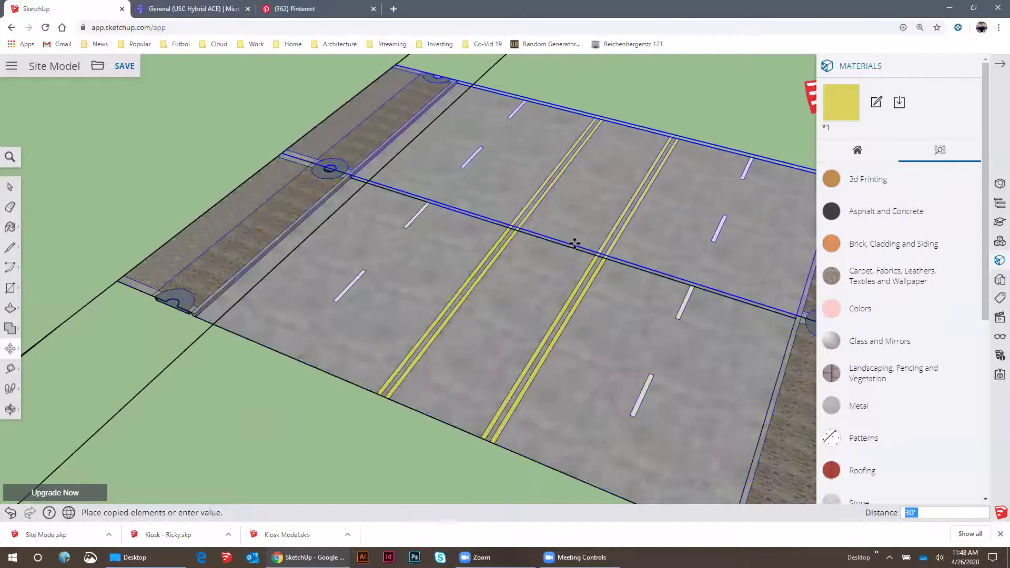
pyautogui.click(571, 250)
pyautogui.scroll(-6, 573, 246)
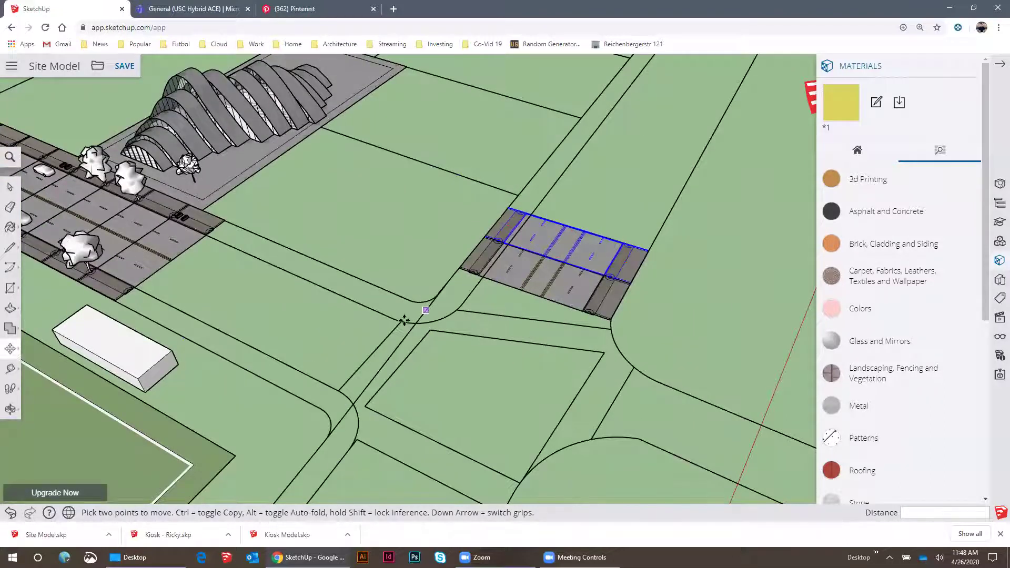
# Examine the cross street, its intersections and the surrounding site to see where the street modules still need to extend
pyautogui.scroll(-2, 404, 319)
pyautogui.scroll(4, 510, 318)
pyautogui.scroll(-2, 463, 260)
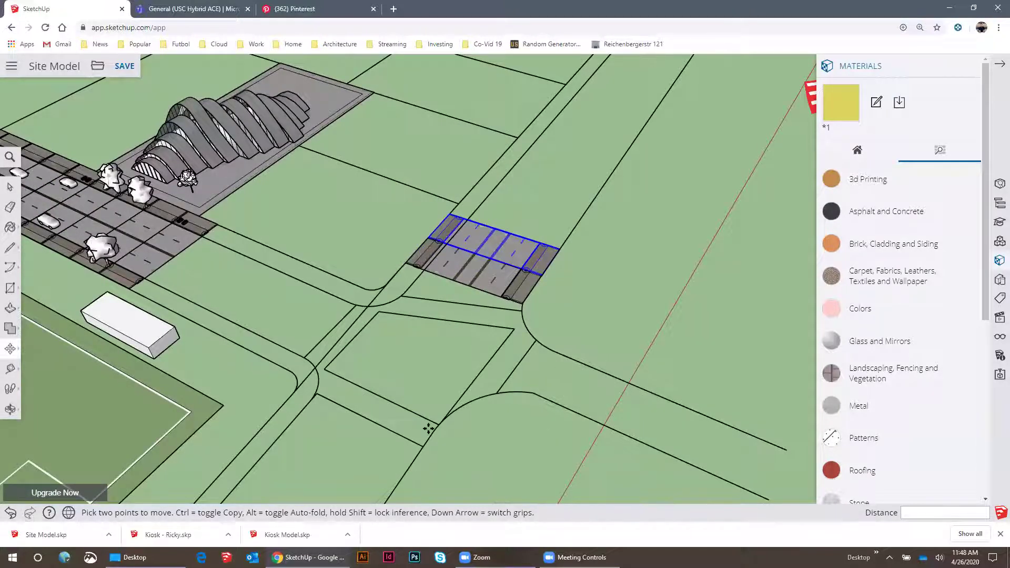
pyautogui.scroll(2, 463, 327)
pyautogui.press('space')
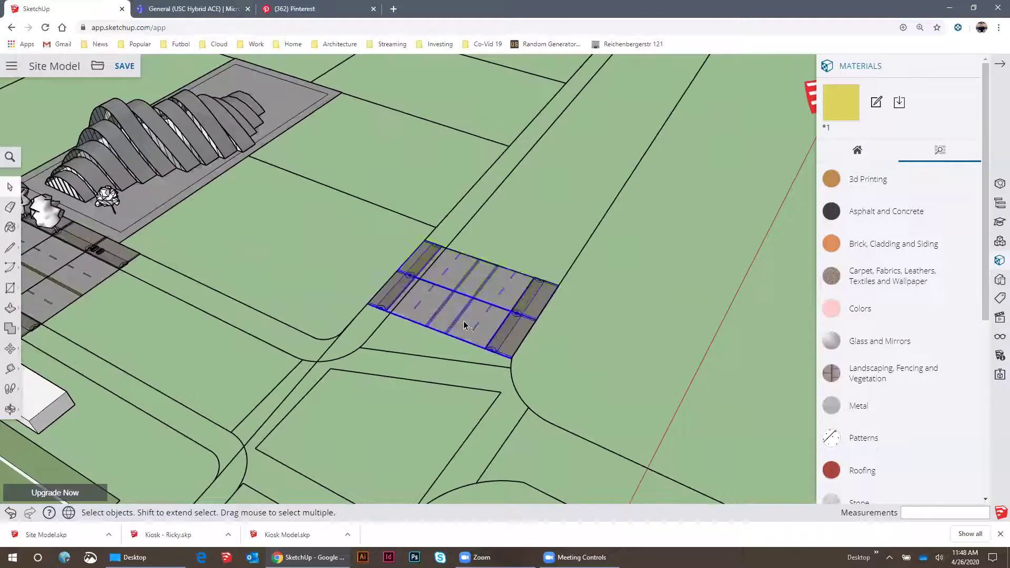
pyautogui.scroll(-5, 489, 288)
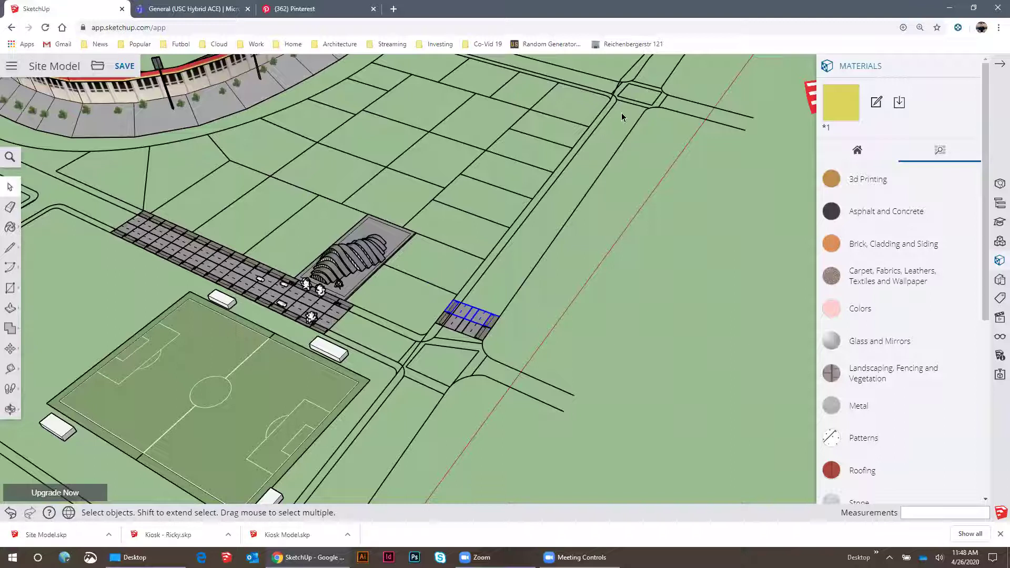
pyautogui.scroll(-3, 606, 155)
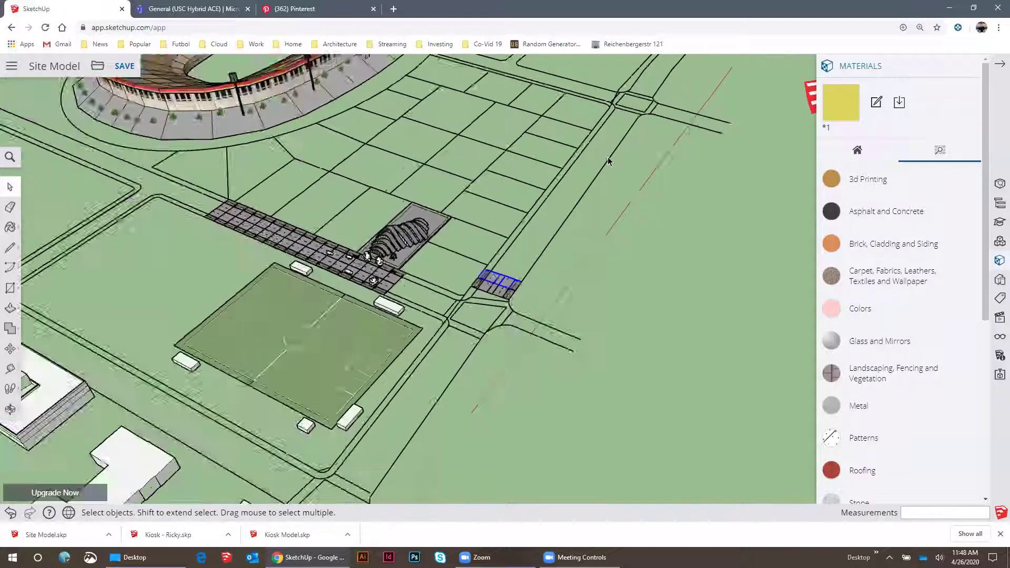
pyautogui.scroll(5, 471, 186)
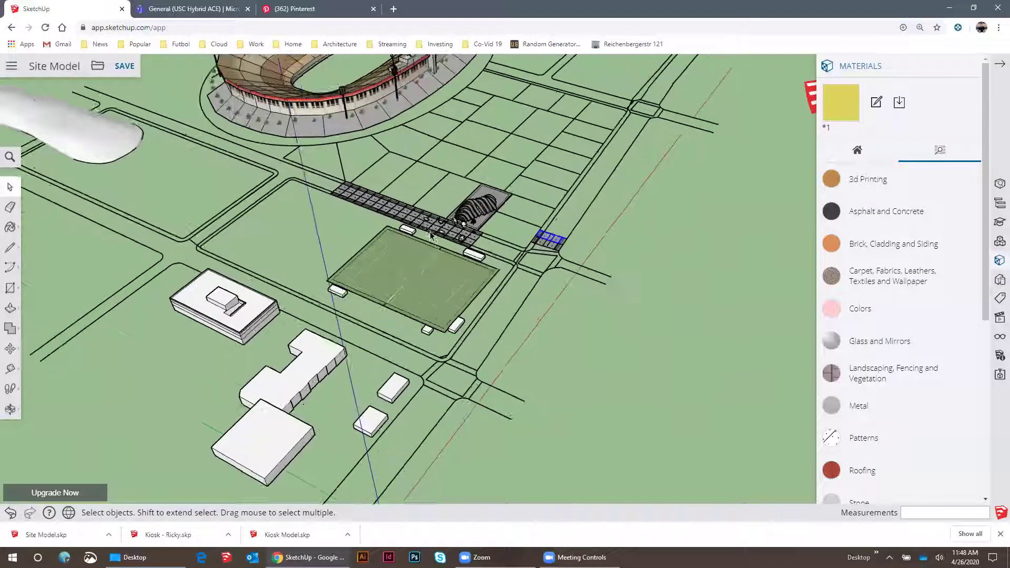
pyautogui.scroll(-5, 571, 285)
pyautogui.scroll(4, 557, 316)
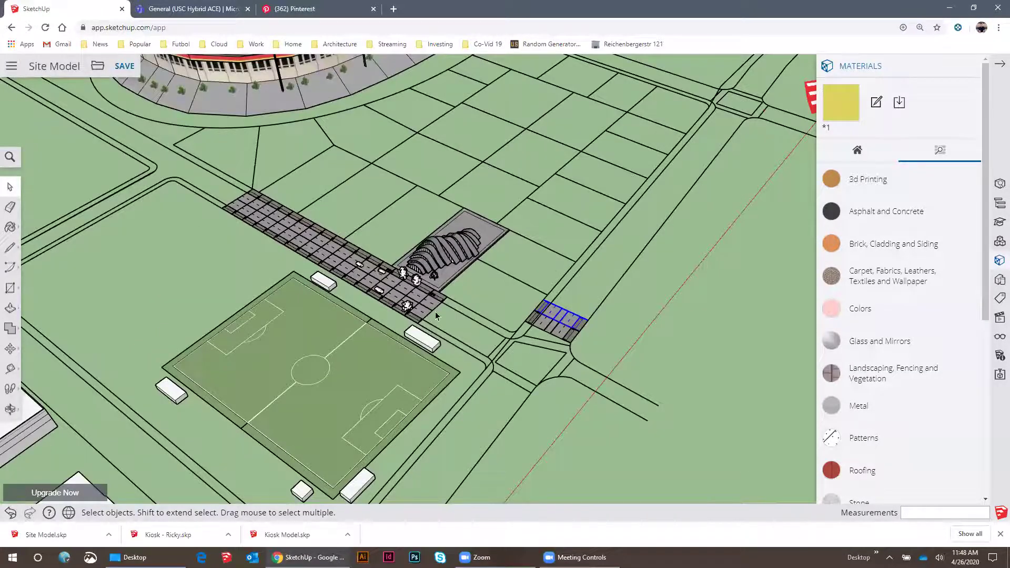
# Copy the van from the main street onto the separate short road segment on the perpendicular street
pyautogui.scroll(6, 362, 292)
pyautogui.click(362, 289)
pyautogui.press('m')
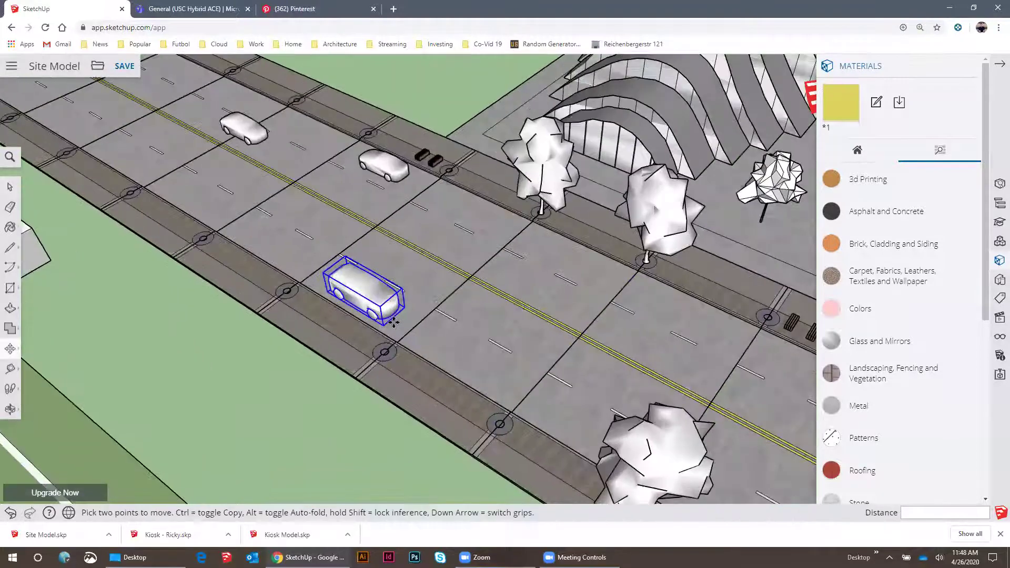
pyautogui.click(393, 322)
pyautogui.press('ctrl')
pyautogui.scroll(-5, 394, 322)
pyautogui.scroll(6, 654, 371)
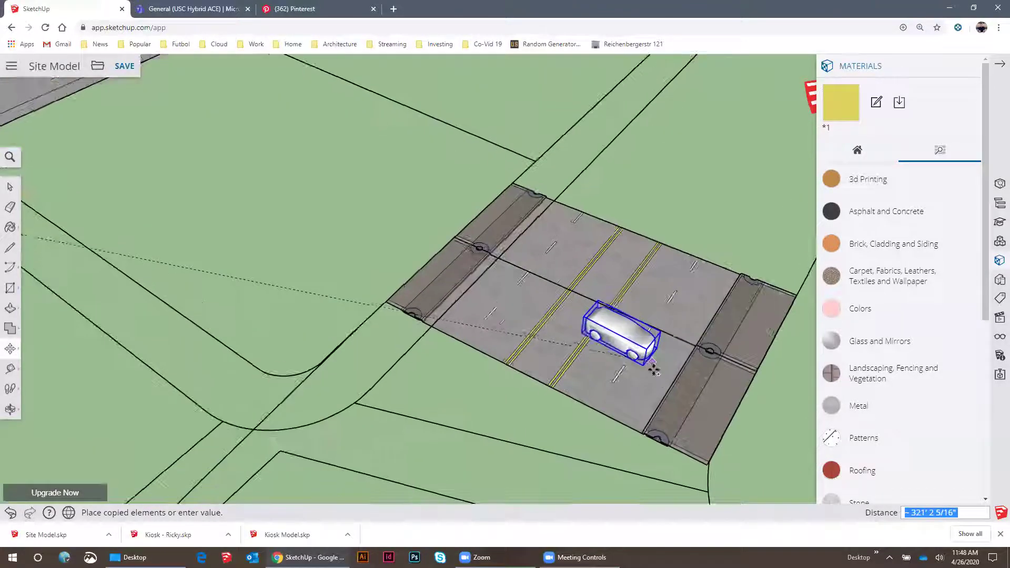
pyautogui.click(675, 368)
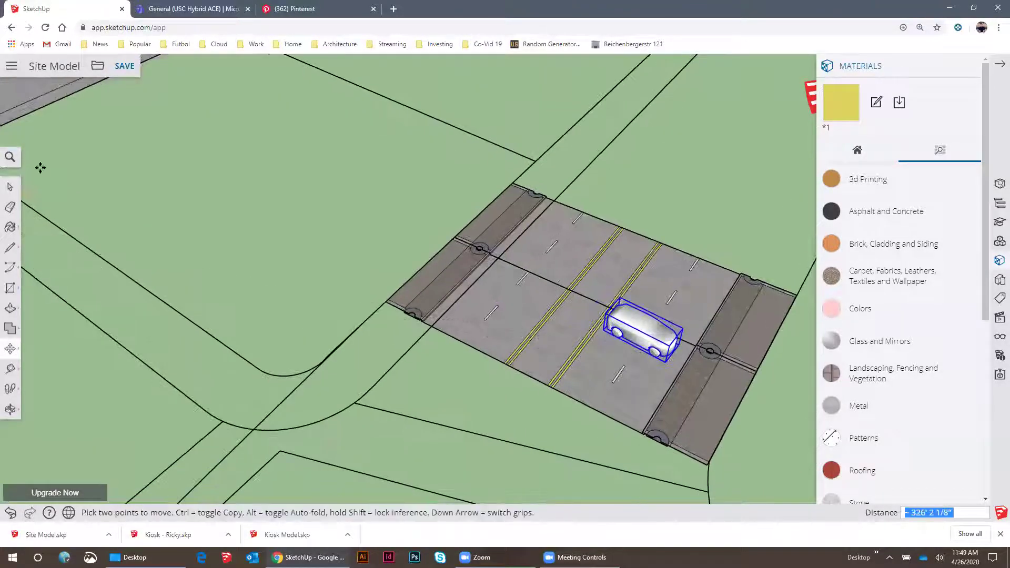
# Rotate the copied van on the short road segment so it runs parallel to the lane lines
pyautogui.click(10, 348)
pyautogui.scroll(4, 631, 374)
pyautogui.click(594, 324)
pyautogui.click(649, 306)
pyautogui.click(644, 268)
pyautogui.press('space')
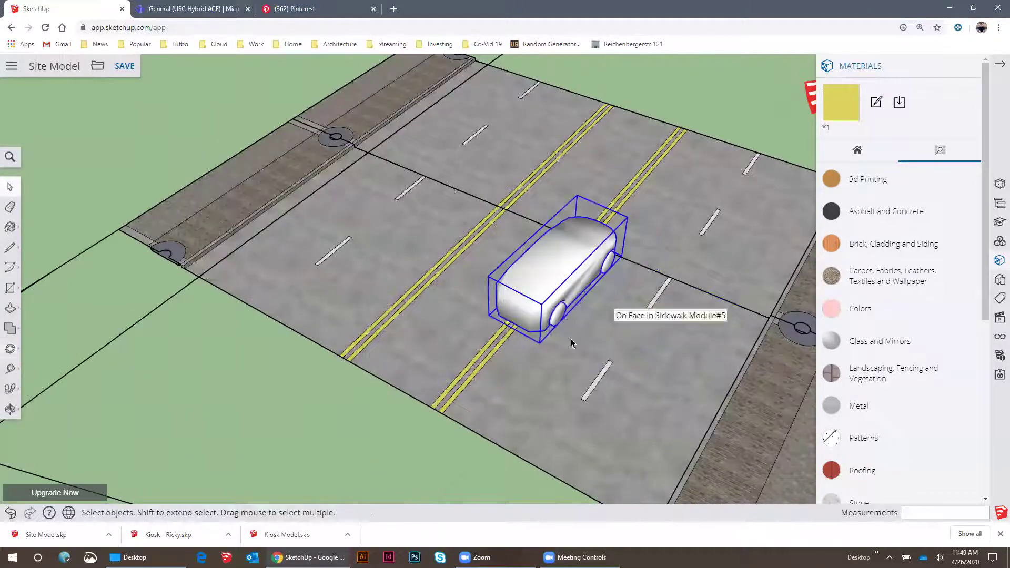
# Move the rotated van off the centre line into the outer lane nearest the sidewalk
pyautogui.press('m')
pyautogui.click(570, 344)
pyautogui.click(682, 448)
pyautogui.press('space')
pyautogui.scroll(-3, 693, 354)
pyautogui.scroll(-8, 693, 353)
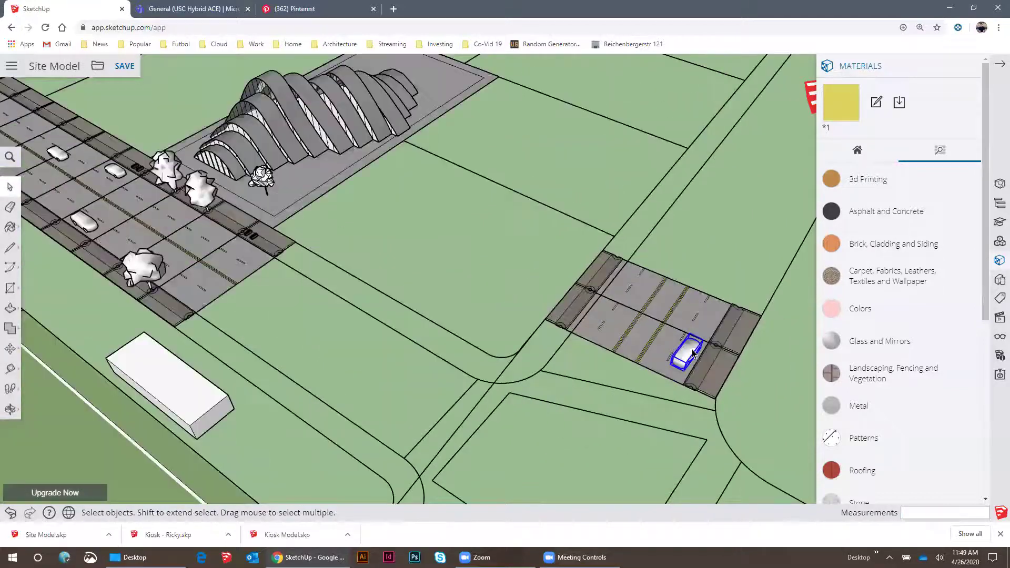
# Examine the street modules, wavy kiosk building, soccer field and stadium across the site model
pyautogui.moveTo(368, 321); pyautogui.dragTo(428, 302, button='middle')
pyautogui.scroll(3, 428, 303)
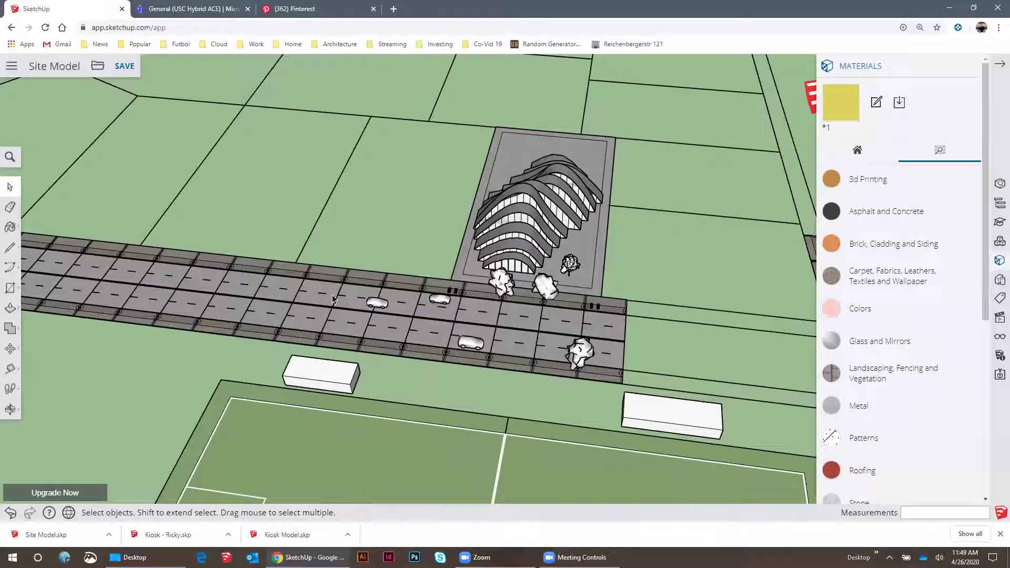
pyautogui.scroll(-2, 589, 322)
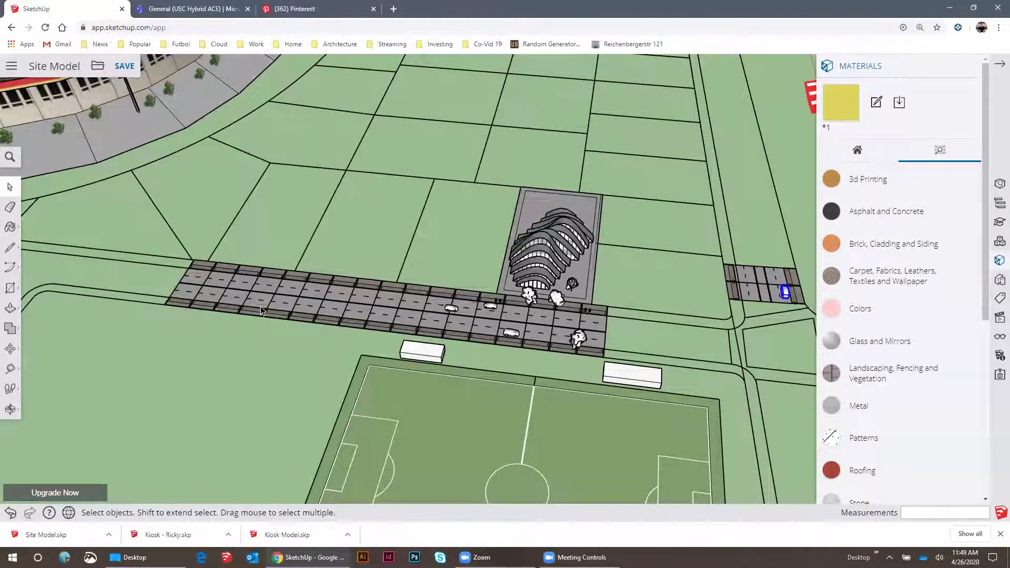
pyautogui.scroll(-3, 261, 306)
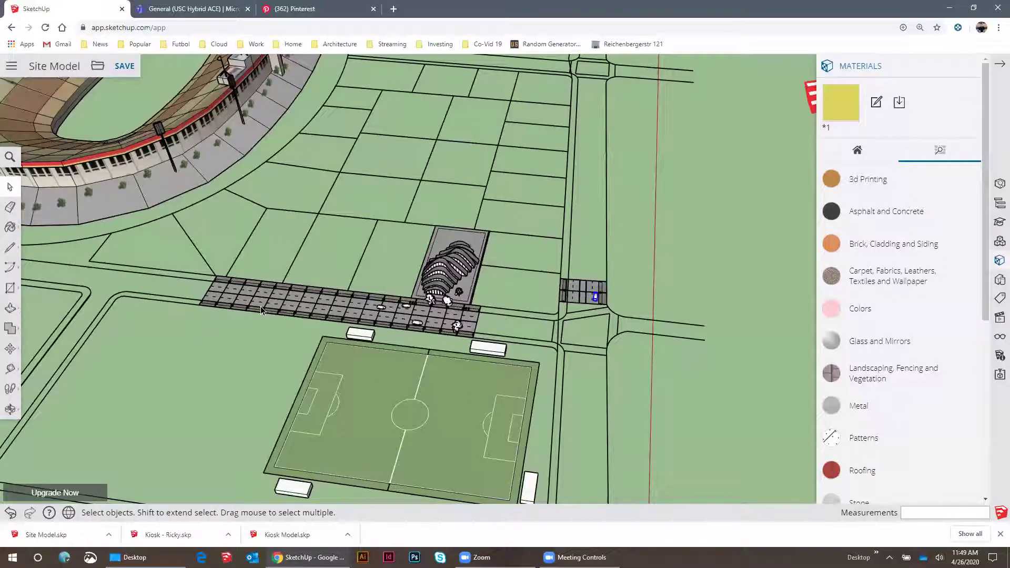
pyautogui.scroll(5, 535, 323)
pyautogui.moveTo(372, 282); pyautogui.dragTo(329, 232, button='middle')
pyautogui.scroll(-5, 363, 268)
pyautogui.scroll(4, 336, 265)
pyautogui.scroll(-3, 602, 265)
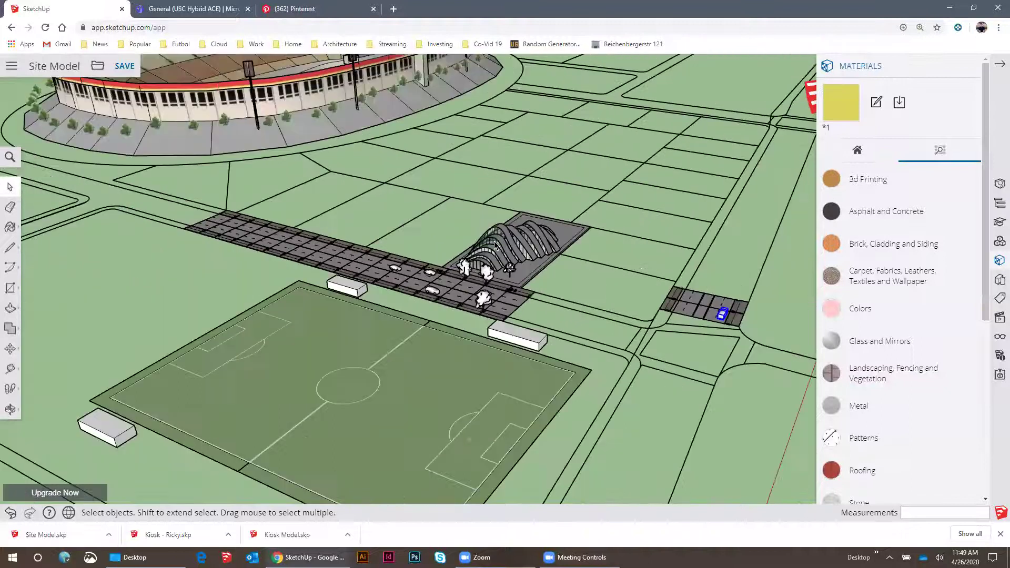
pyautogui.scroll(-3, 494, 245)
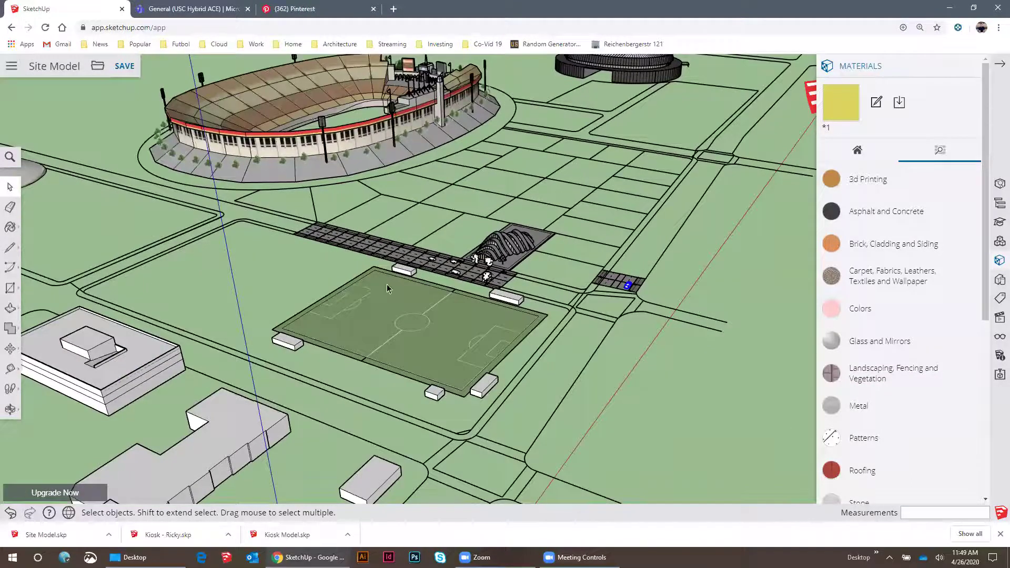
pyautogui.scroll(5, 457, 294)
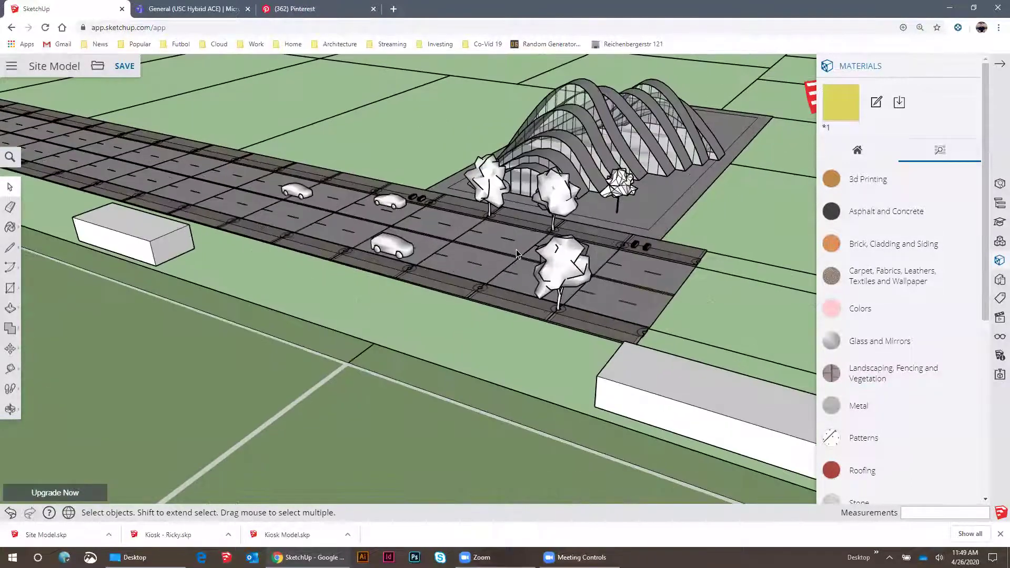
pyautogui.moveTo(381, 266); pyautogui.dragTo(665, 342, button='middle')
pyautogui.scroll(-6, 471, 312)
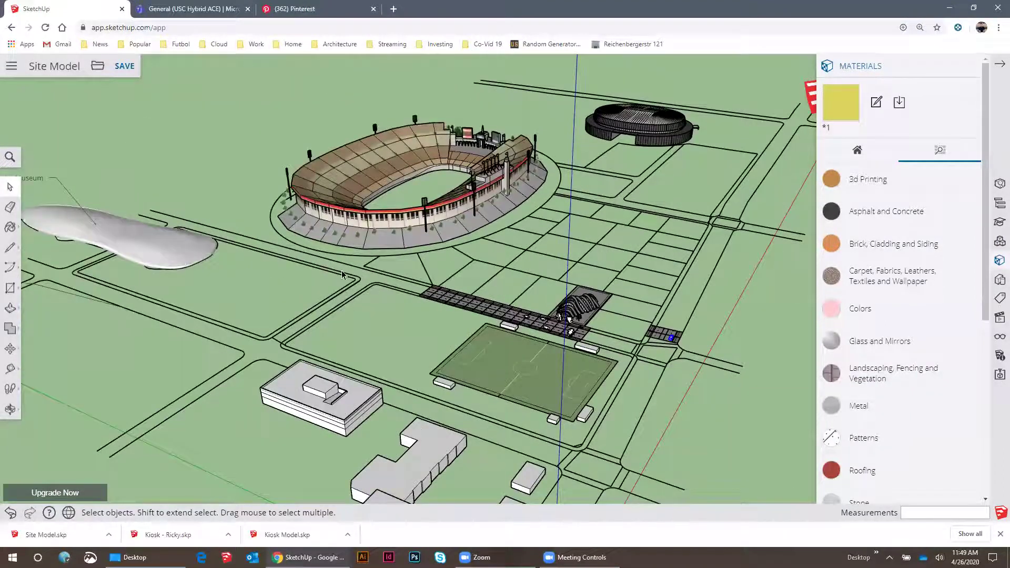
pyautogui.scroll(2, 268, 255)
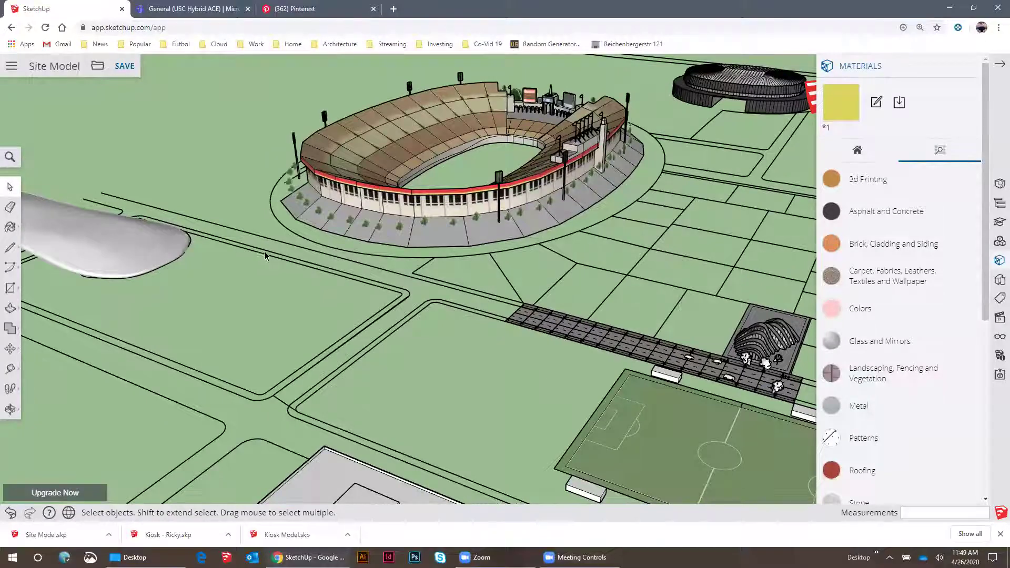
pyautogui.scroll(-3, 469, 314)
pyautogui.scroll(5, 470, 314)
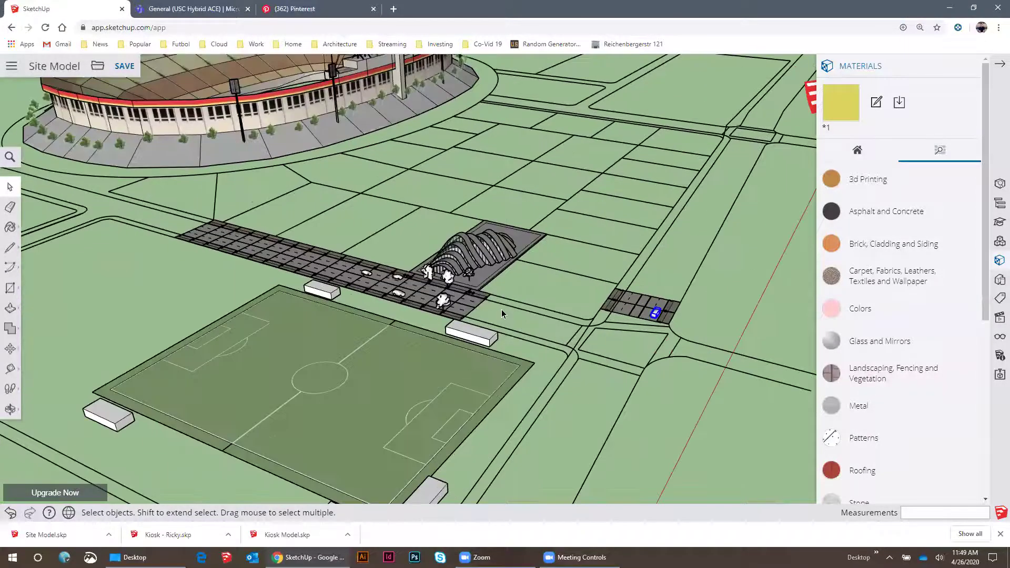
# Copy the street tree in front of the wavy kiosk building to the next tree grate along the sidewalk, beside the benches
pyautogui.scroll(5, 502, 314)
pyautogui.click(448, 251)
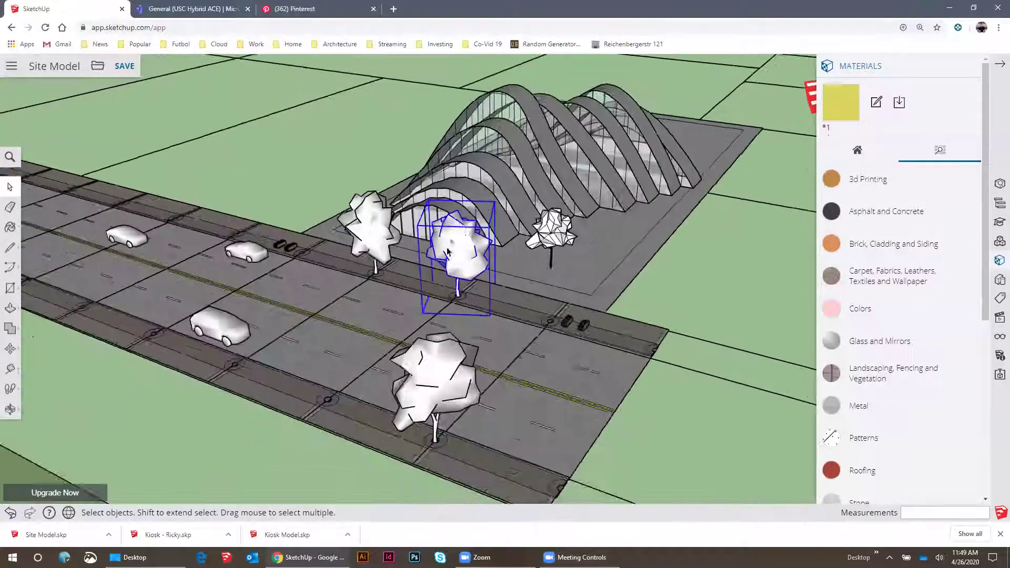
pyautogui.scroll(-3, 447, 252)
pyautogui.scroll(6, 504, 253)
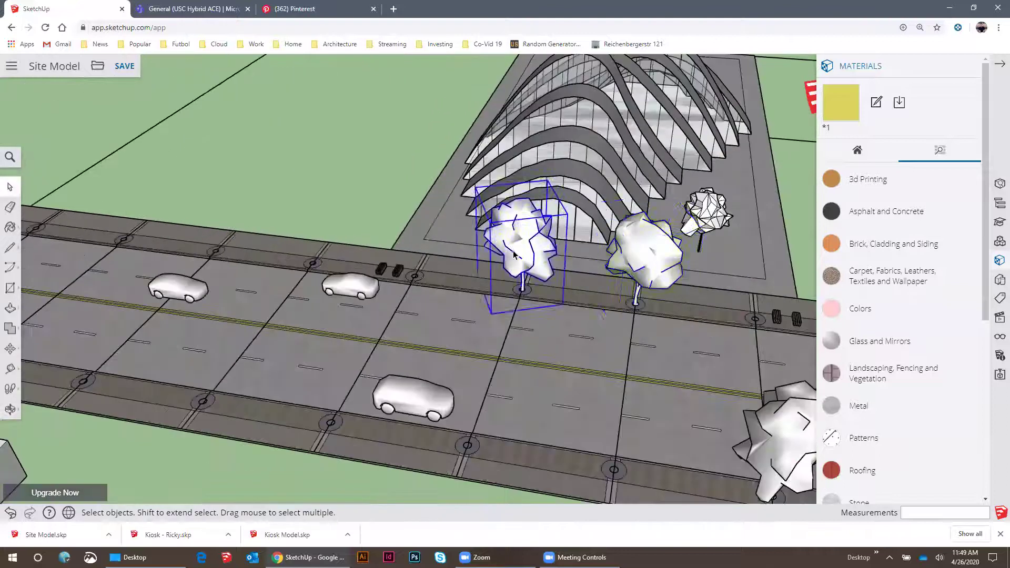
pyautogui.scroll(4, 513, 254)
pyautogui.press('m')
pyautogui.scroll(-2, 519, 306)
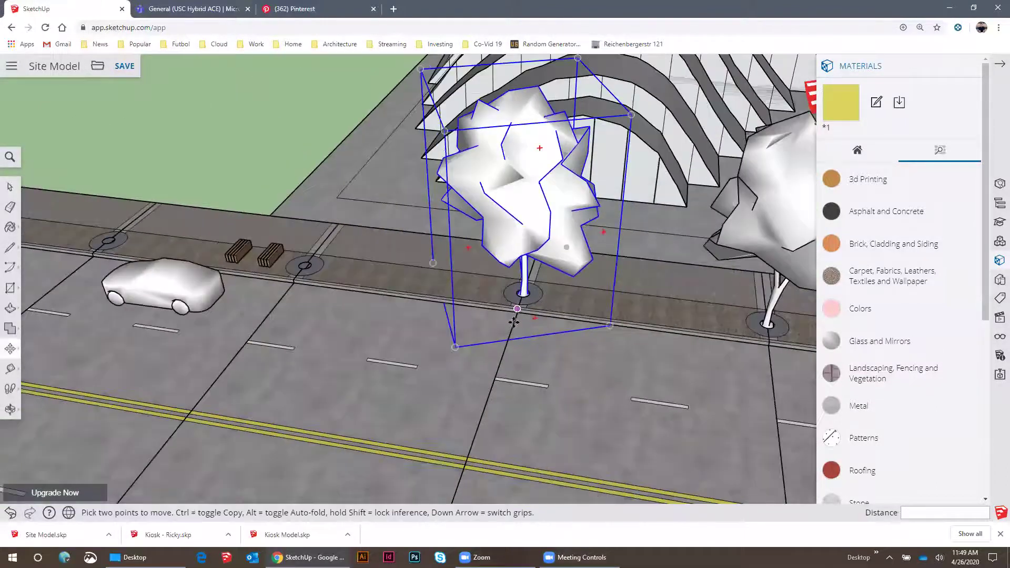
pyautogui.click(513, 322)
pyautogui.press('ctrl')
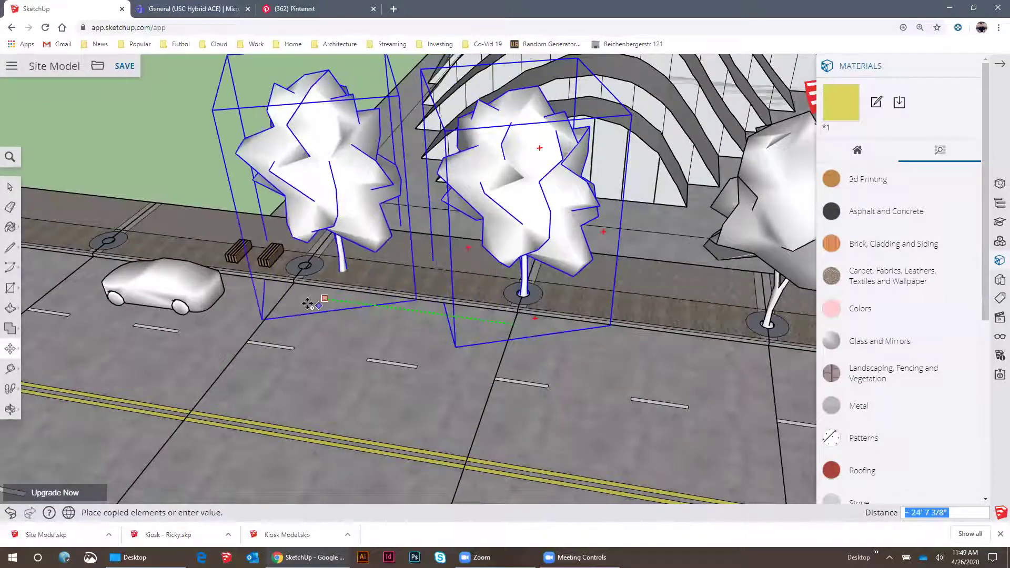
pyautogui.click(283, 309)
pyautogui.scroll(5, 518, 320)
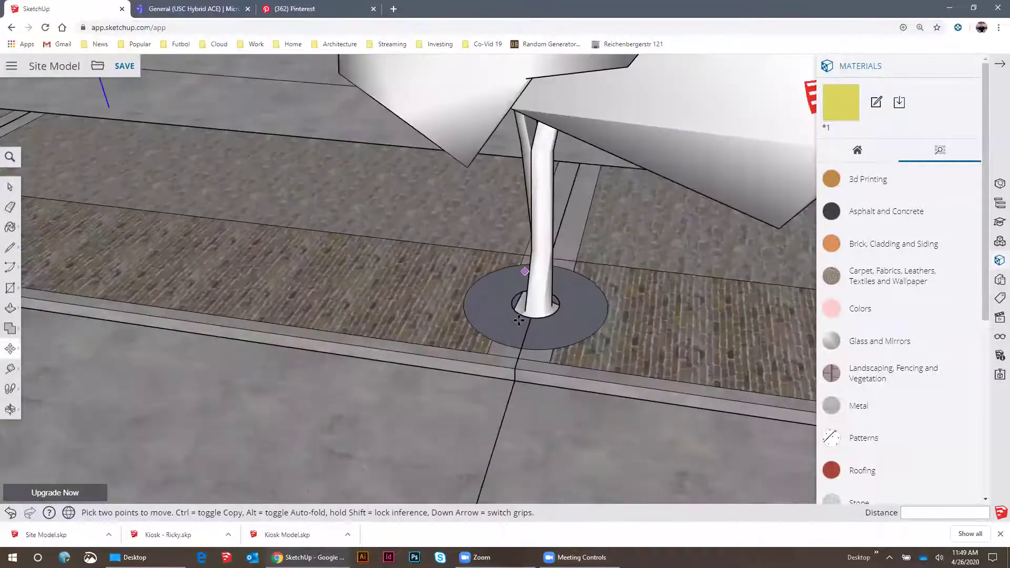
pyautogui.scroll(-8, 551, 295)
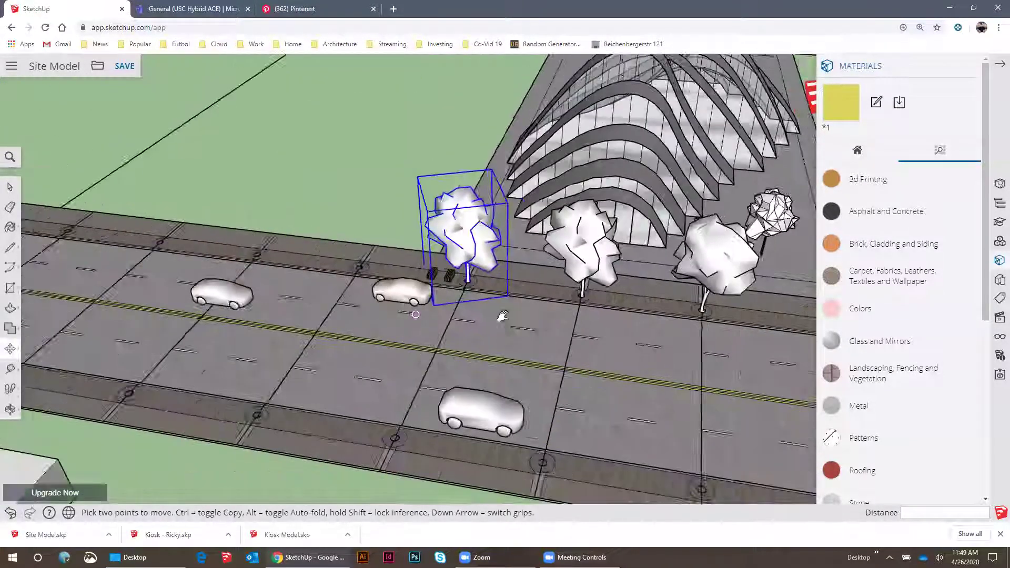
pyautogui.scroll(3, 589, 318)
pyautogui.press('ctrl')
pyautogui.click(587, 318)
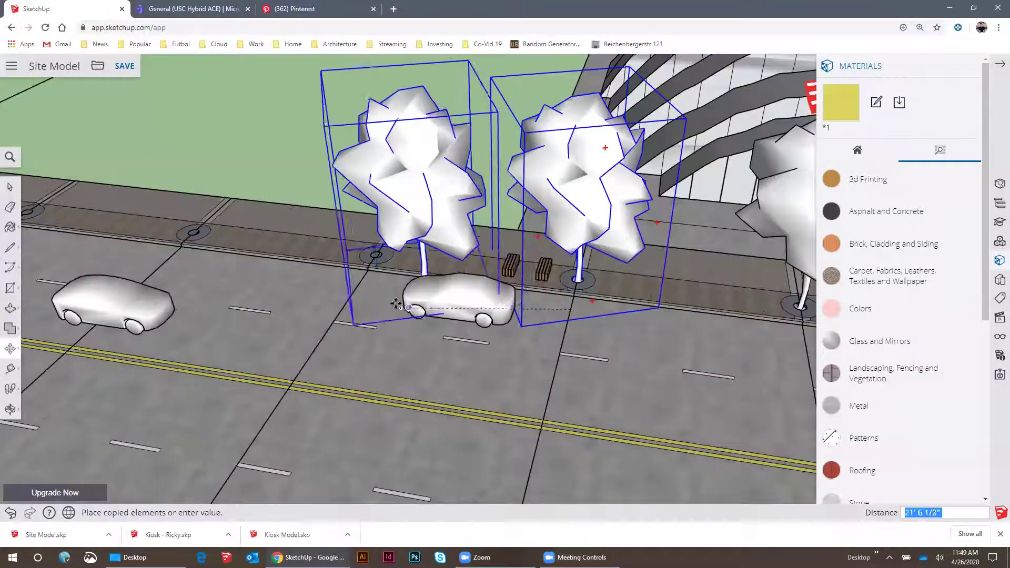
pyautogui.click(372, 289)
pyautogui.press('space')
pyautogui.scroll(-10, 372, 289)
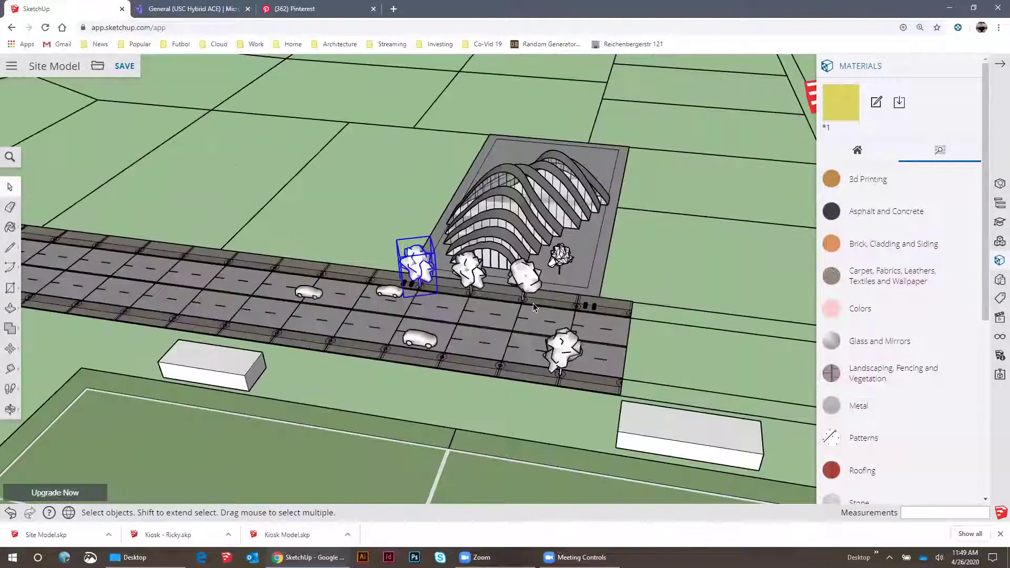
# Delete the two adjacent street modules beneath the cars and the newly copied tree
pyautogui.moveTo(548, 273); pyautogui.dragTo(475, 267, button='middle')
pyautogui.scroll(8, 475, 267)
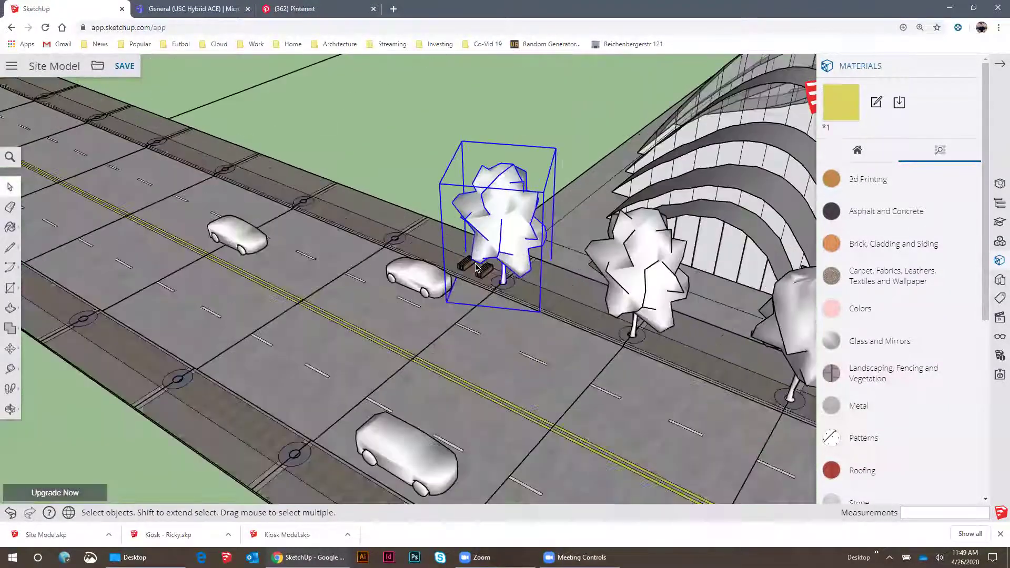
pyautogui.scroll(-3, 385, 273)
pyautogui.click(385, 295)
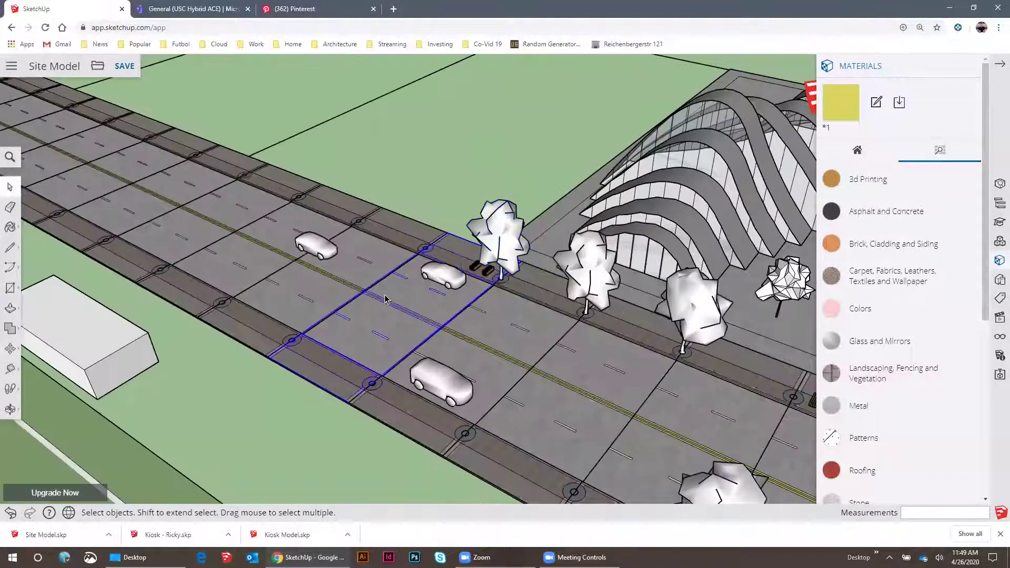
pyautogui.scroll(4, 385, 296)
pyautogui.press('Delete')
pyautogui.click(563, 314)
pyautogui.press('Delete')
pyautogui.scroll(-4, 523, 265)
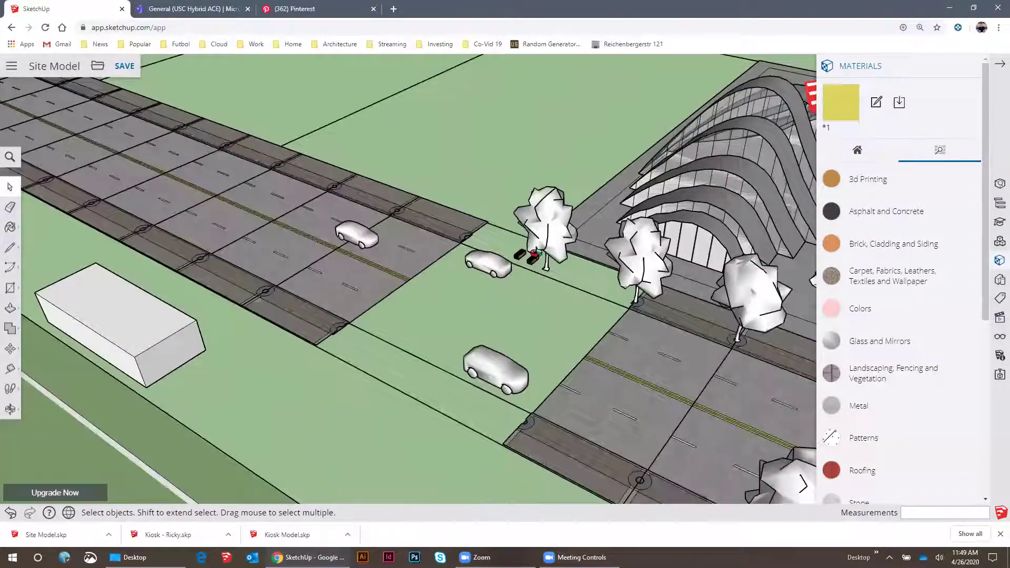
pyautogui.click(550, 210)
pyautogui.scroll(4, 474, 289)
pyautogui.press('m')
pyautogui.click(502, 316)
pyautogui.press('ctrl')
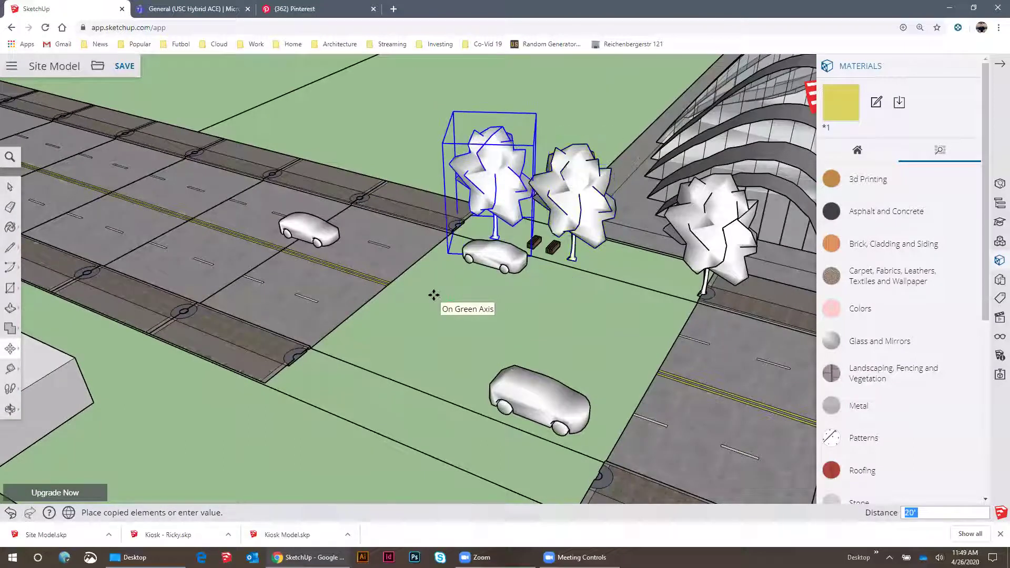
pyautogui.press('Escape')
pyautogui.press('space')
# Try to move the tree beside the benches about 12' along the street, towards the remaining row of street modules
pyautogui.press('m')
pyautogui.click(524, 352)
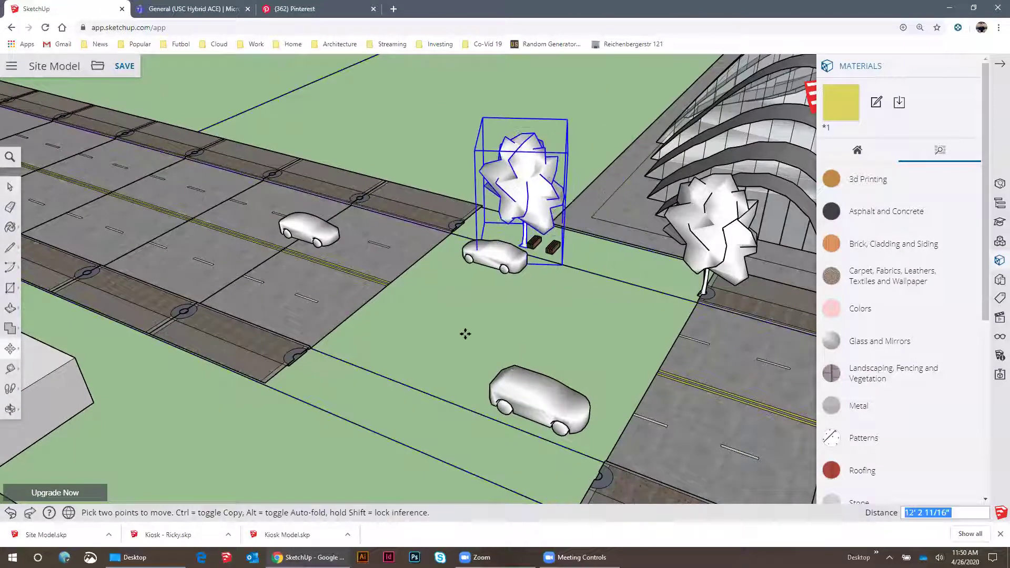
pyautogui.click(393, 307)
pyautogui.press('space')
pyautogui.scroll(-5, 393, 307)
# Copy the second street tree in front of the kiosk building to the next empty tree grate, beside the end benches
pyautogui.scroll(5, 614, 321)
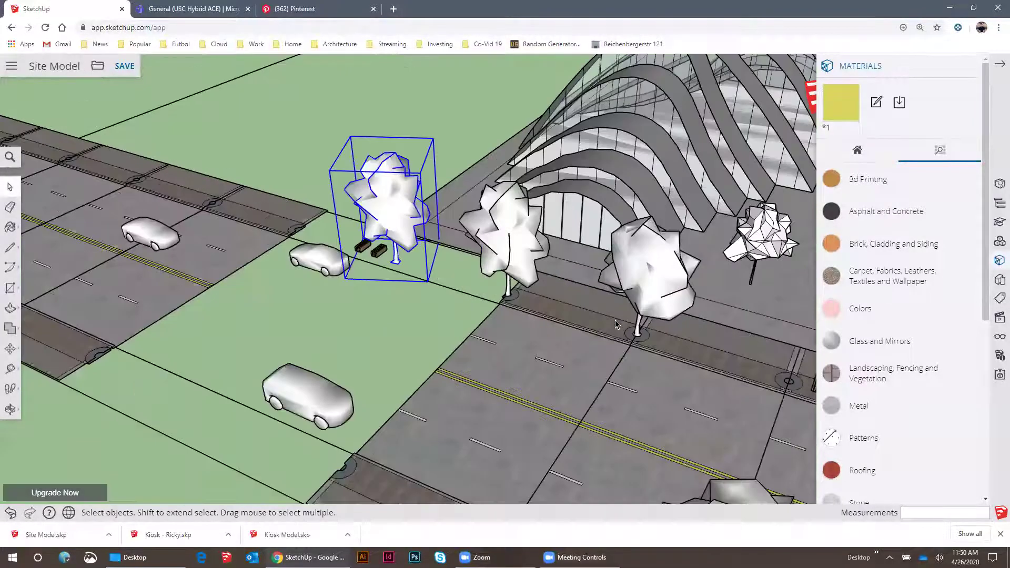
pyautogui.click(650, 292)
pyautogui.press('m')
pyautogui.scroll(-3, 644, 310)
pyautogui.scroll(3, 626, 344)
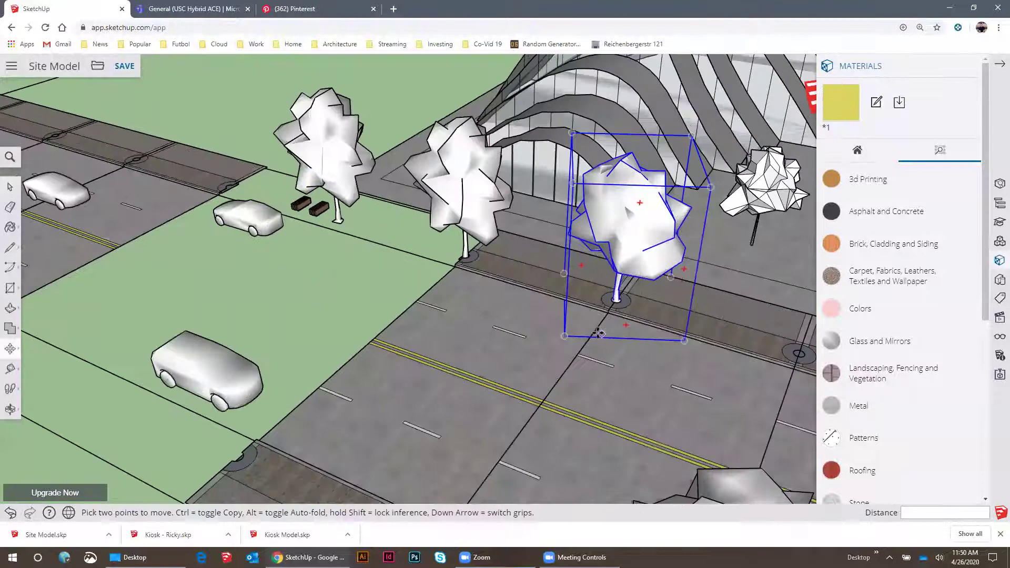
pyautogui.press('ctrl')
pyautogui.click(610, 337)
pyautogui.keyDown('shift'); pyautogui.moveTo(785, 394); pyautogui.dragTo(572, 335, button='middle'); pyautogui.keyUp('shift')
pyautogui.click(591, 336)
pyautogui.scroll(-5, 525, 326)
pyautogui.press('space')
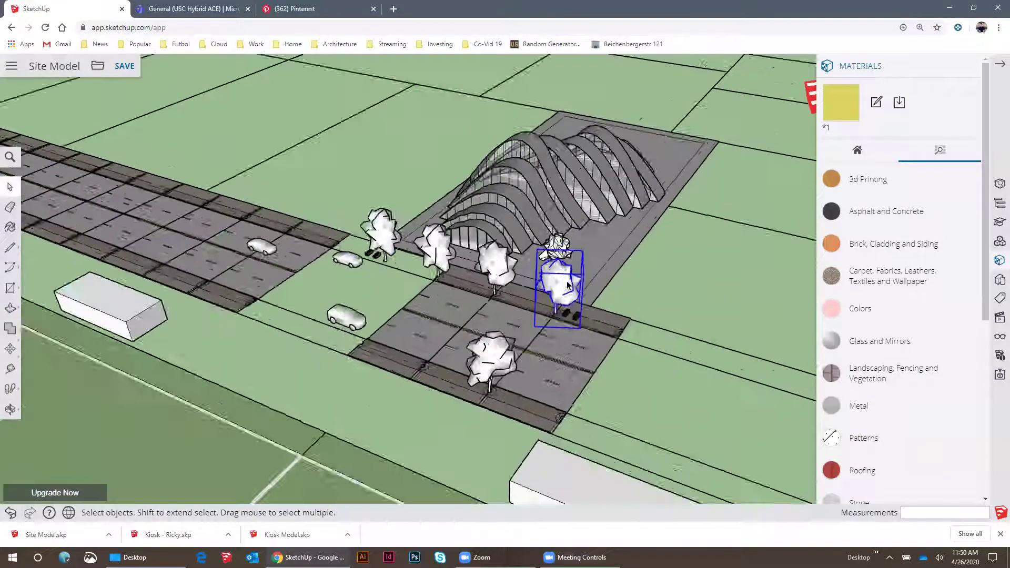
pyautogui.scroll(-2, 567, 285)
pyautogui.scroll(-2, 535, 324)
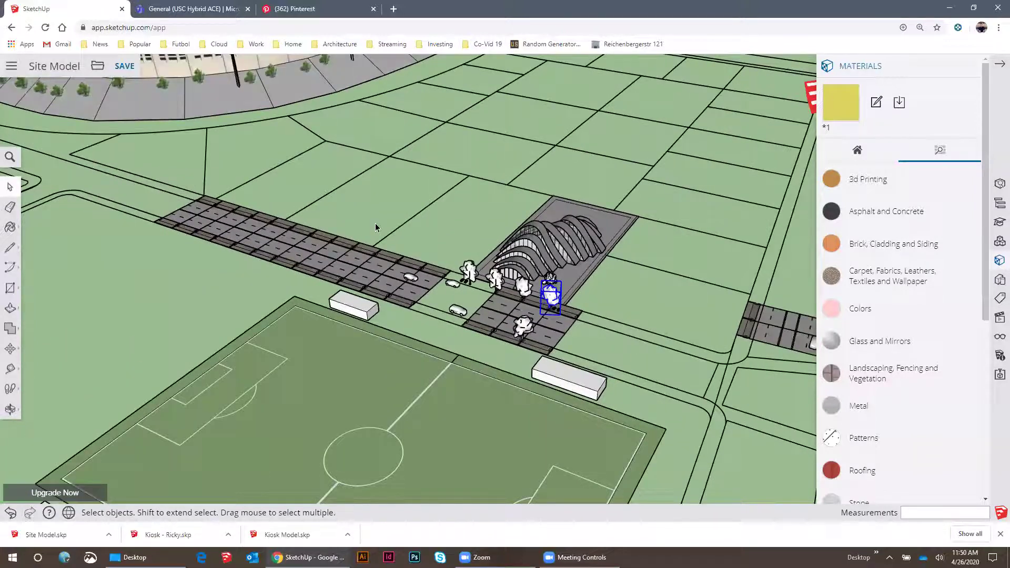
pyautogui.scroll(-2, 375, 227)
pyautogui.scroll(-2, 471, 281)
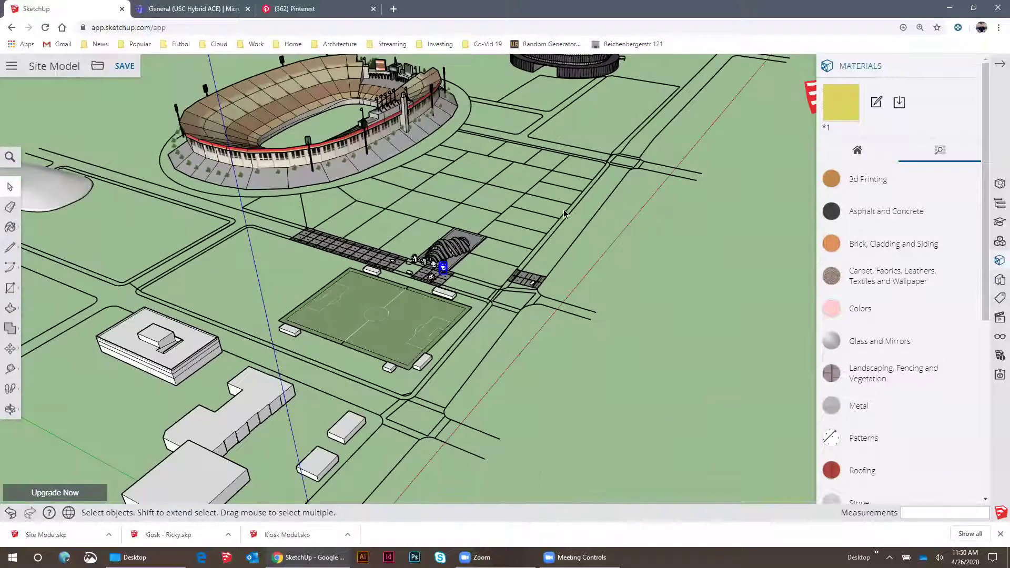
pyautogui.scroll(6, 453, 271)
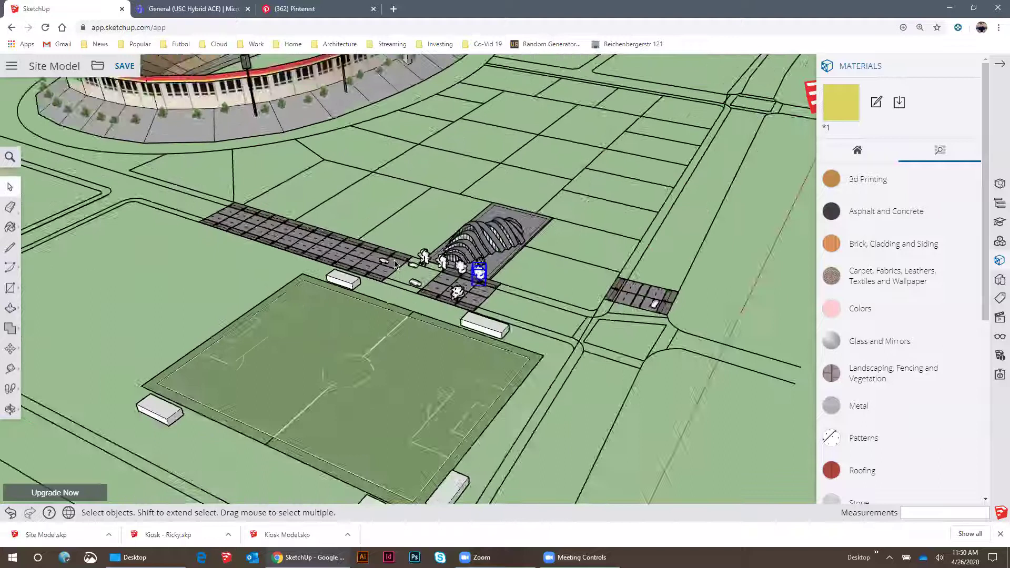
pyautogui.scroll(-3, 572, 260)
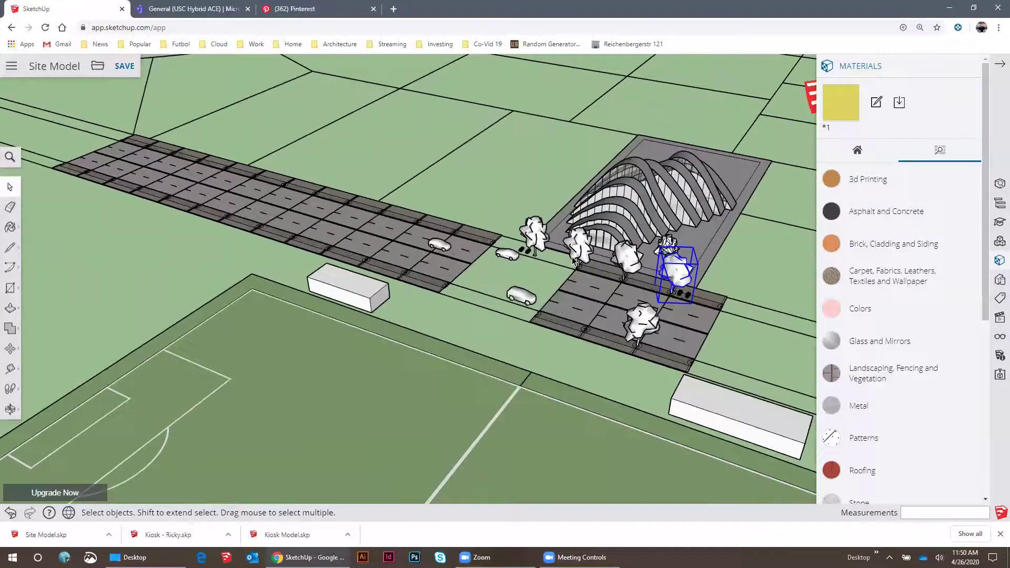
pyautogui.scroll(-2, 594, 243)
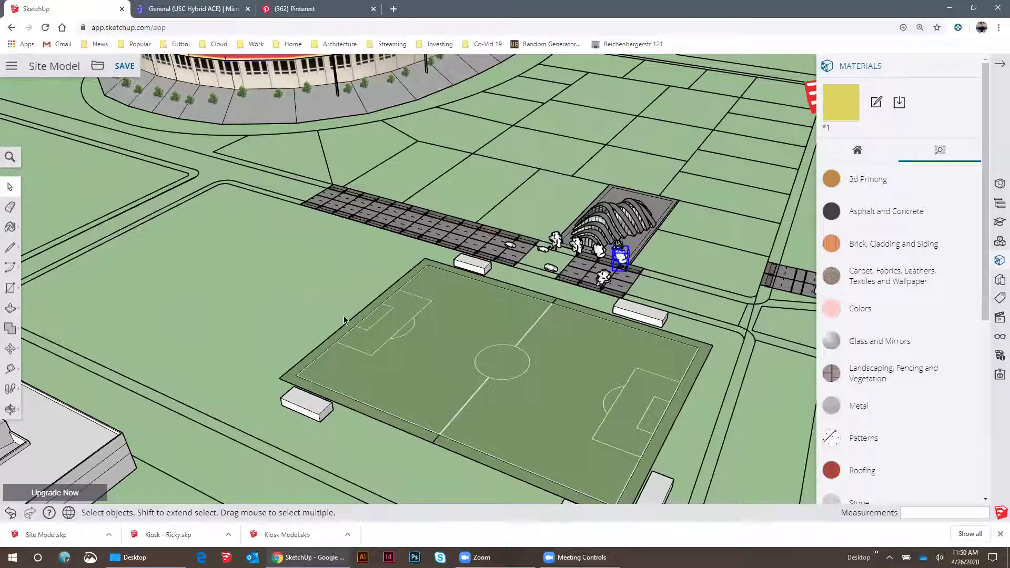
# Examine the street trees, the gap between the street modules and the ribbed front of the wavy kiosk building
pyautogui.scroll(1, 458, 265)
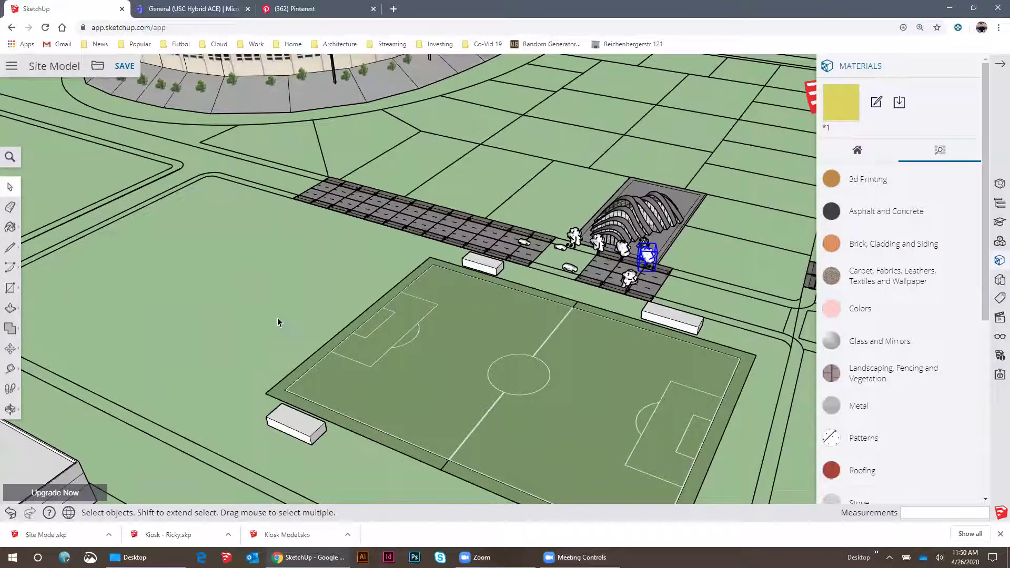
pyautogui.keyDown('shift'); pyautogui.moveTo(655, 242); pyautogui.dragTo(427, 272, button='middle'); pyautogui.keyUp('shift')
pyautogui.scroll(6, 307, 241)
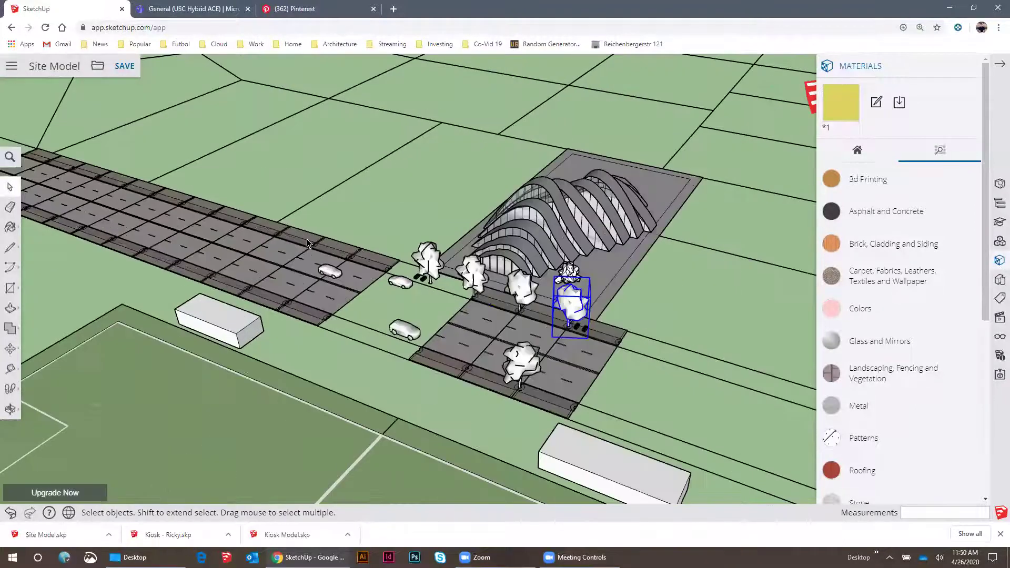
pyautogui.scroll(-8, 446, 237)
pyautogui.moveTo(446, 236); pyautogui.dragTo(409, 226, button='middle')
pyautogui.scroll(3, 184, 192)
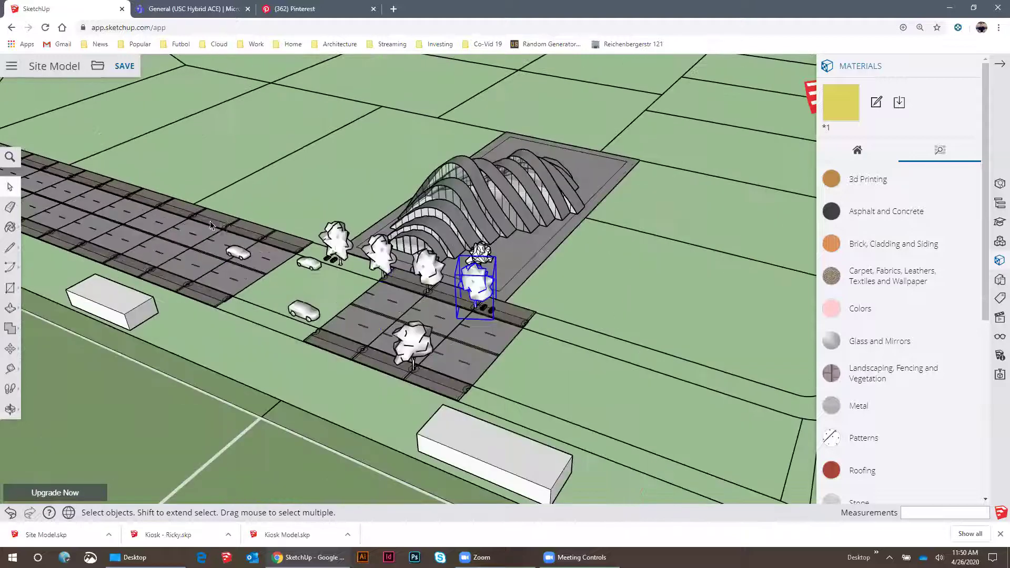
pyautogui.scroll(3, 452, 284)
pyautogui.scroll(-3, 431, 300)
pyautogui.scroll(6, 396, 312)
pyautogui.scroll(2, 415, 303)
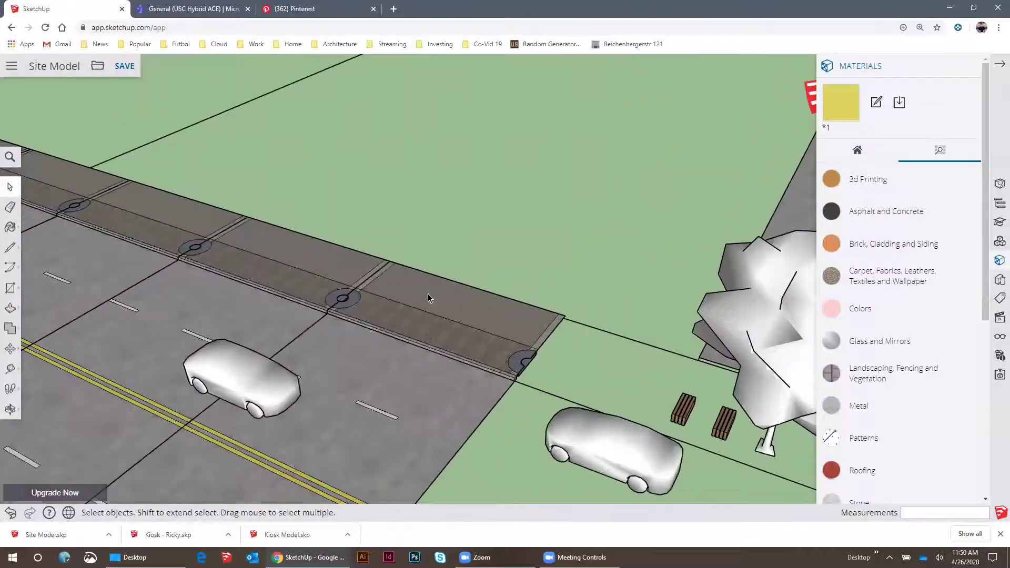
pyautogui.scroll(-6, 505, 294)
pyautogui.scroll(5, 458, 270)
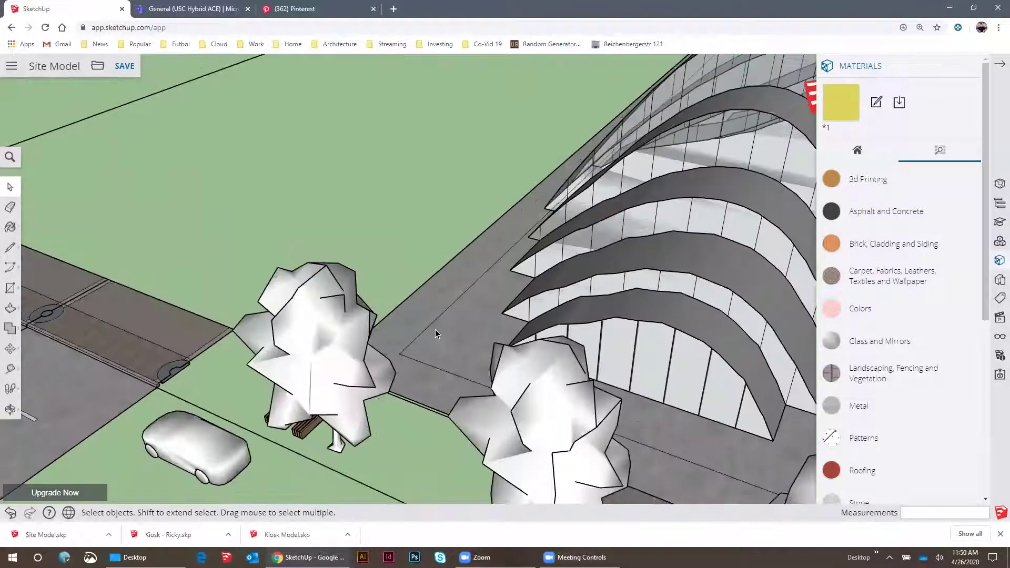
pyautogui.scroll(-5, 429, 231)
pyautogui.moveTo(429, 232); pyautogui.dragTo(612, 172, button='middle')
pyautogui.scroll(6, 382, 351)
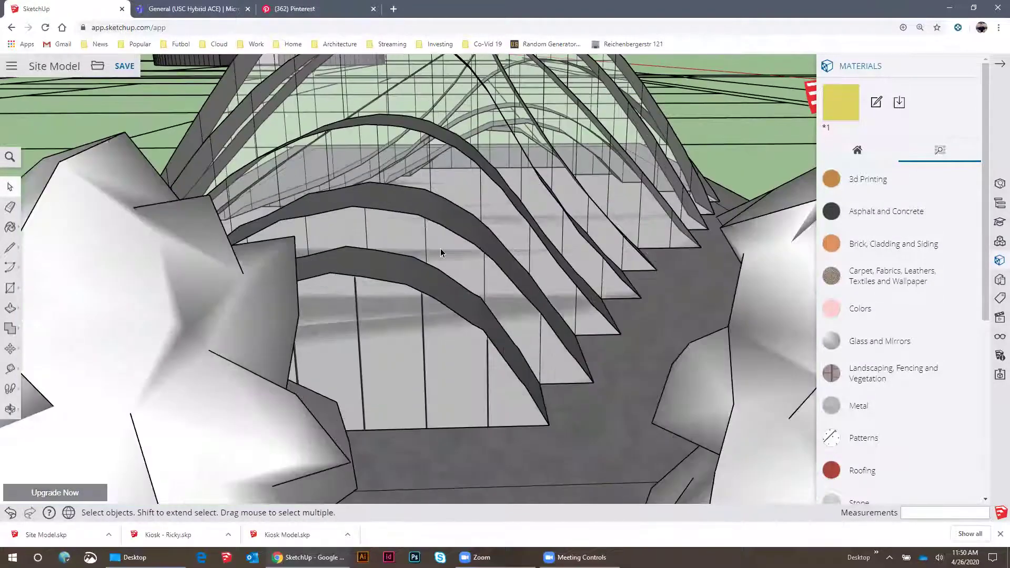
pyautogui.moveTo(482, 203); pyautogui.dragTo(446, 218, button='middle')
pyautogui.scroll(-6, 338, 349)
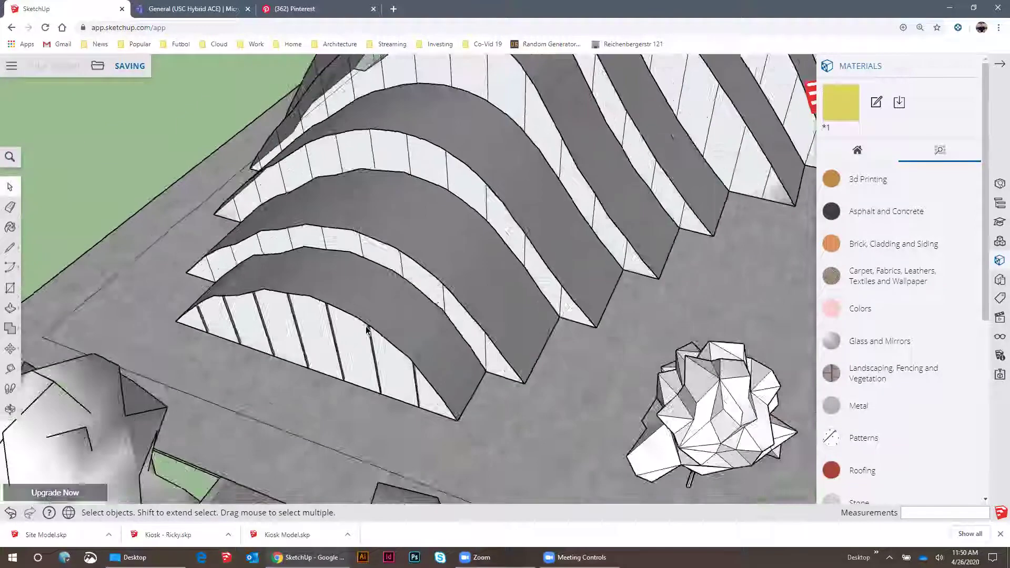
pyautogui.scroll(-1, 367, 329)
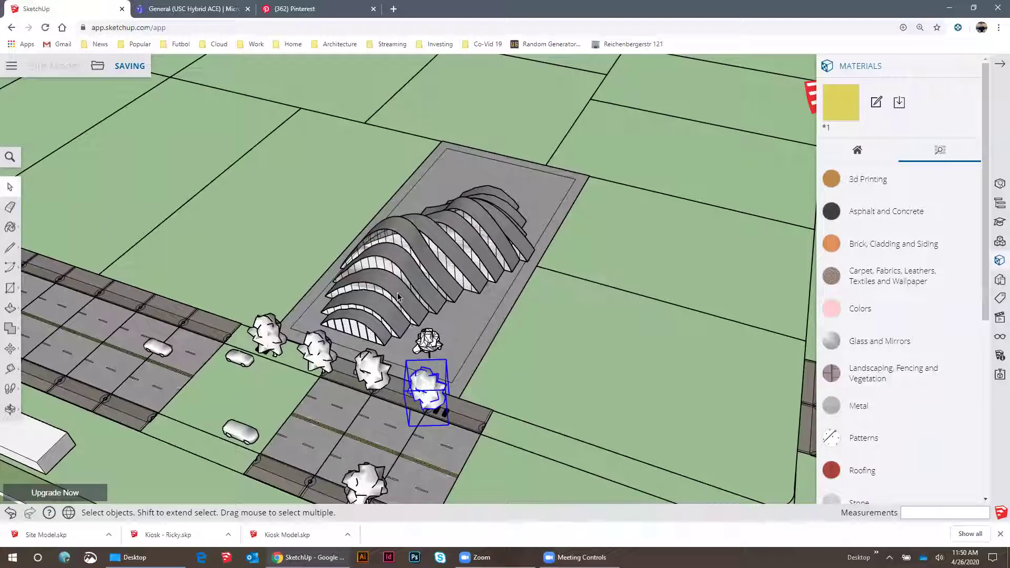
pyautogui.moveTo(472, 271); pyautogui.dragTo(302, 284, button='middle')
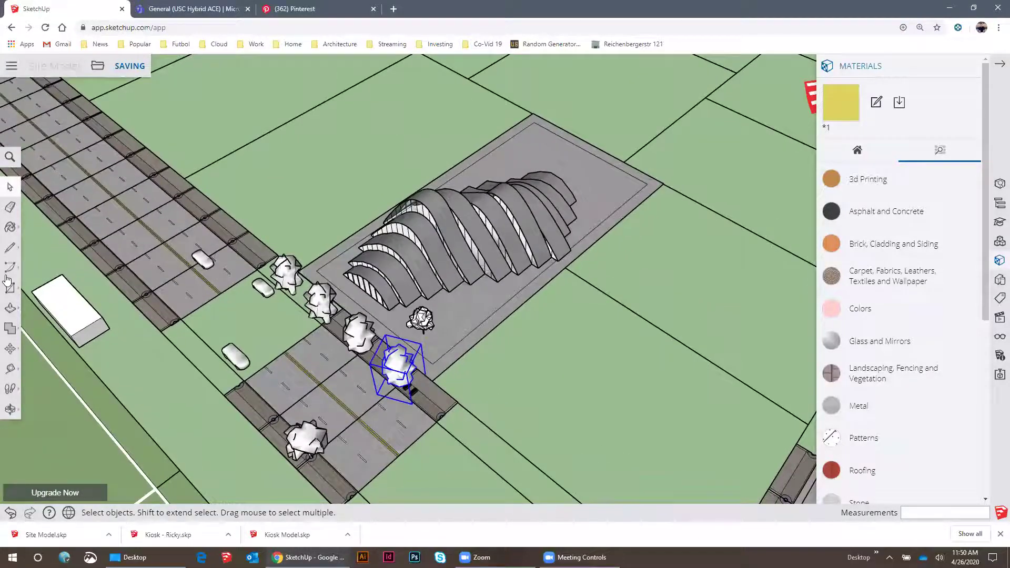
# Draw a chain of line segments across the plaza, from the sidewalk beside the street trees along the wavy building to the plaza's outer edge
pyautogui.scroll(5, 397, 314)
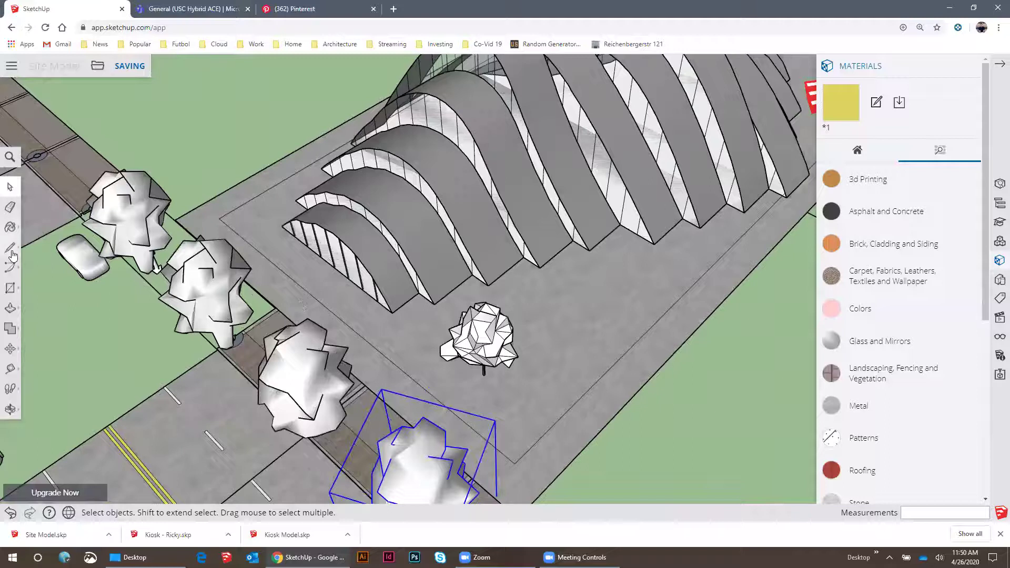
pyautogui.click(10, 249)
pyautogui.moveTo(399, 326); pyautogui.dragTo(347, 365, button='middle')
pyautogui.click(341, 347)
pyautogui.click(415, 293)
pyautogui.click(532, 280)
pyautogui.click(636, 249)
pyautogui.click(723, 264)
pyautogui.click(758, 311)
pyautogui.keyDown('shift'); pyautogui.moveTo(503, 479); pyautogui.dragTo(524, 316, button='middle'); pyautogui.keyUp('shift')
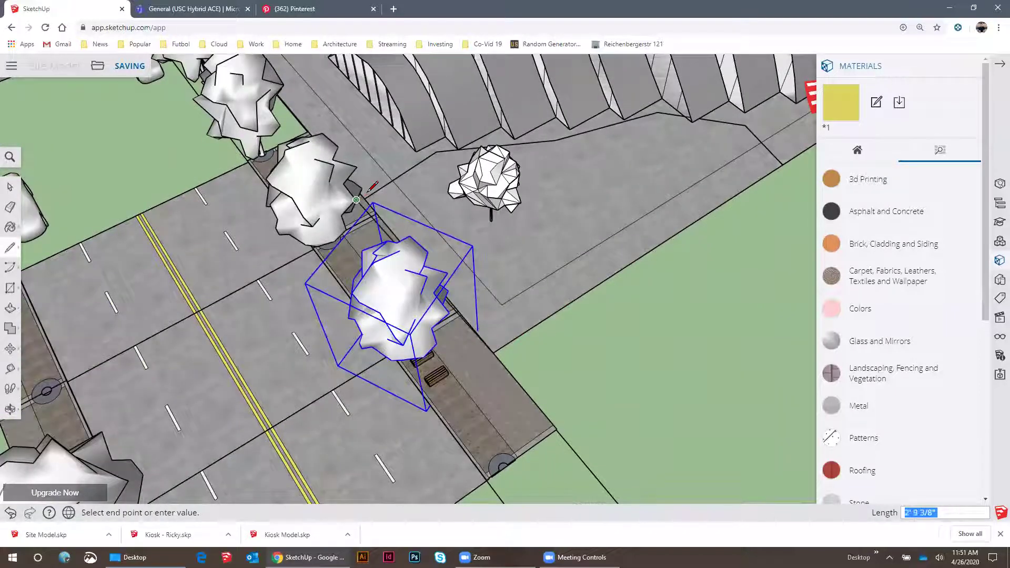
pyautogui.press('space')
pyautogui.moveTo(683, 252); pyautogui.dragTo(543, 188, button='middle')
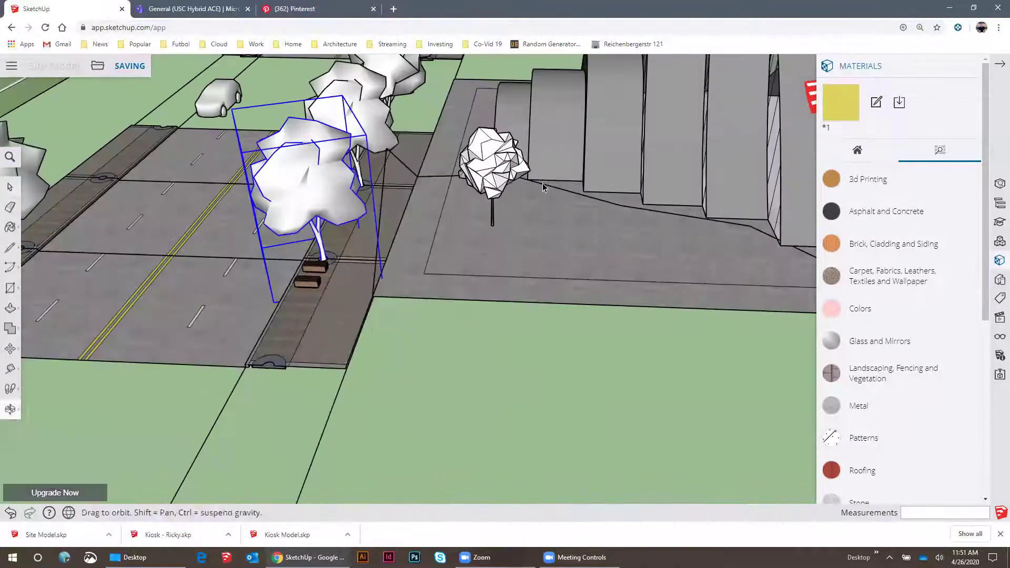
# Close the paved area's outline with a line along the sidewalk edge down to the plaza's corner
pyautogui.click(563, 194)
pyautogui.tripleClick(564, 193)
pyautogui.scroll(5, 442, 188)
pyautogui.moveTo(441, 186); pyautogui.dragTo(413, 176, button='middle')
pyautogui.press('l')
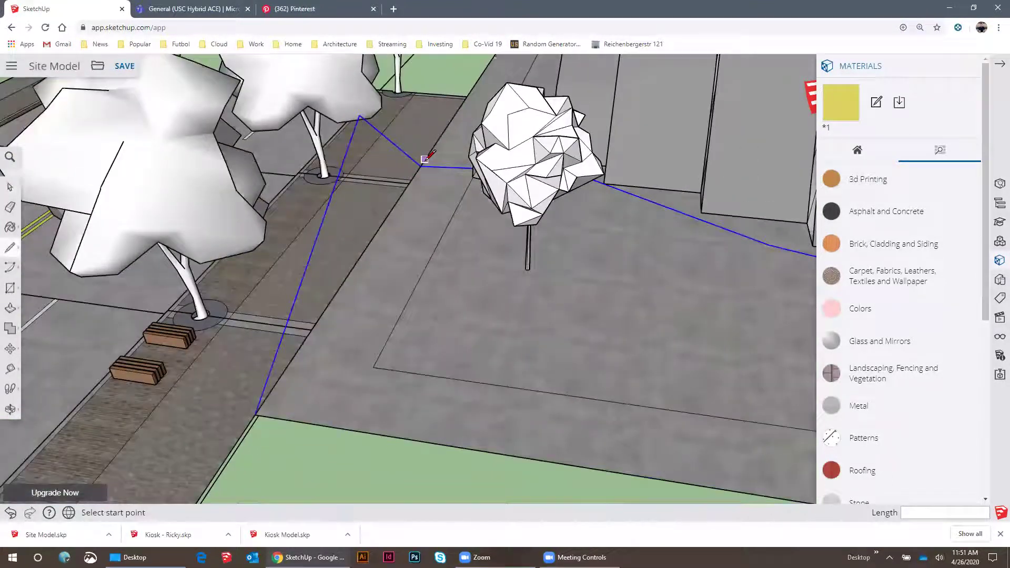
pyautogui.click(420, 166)
pyautogui.click(258, 417)
pyautogui.press('space')
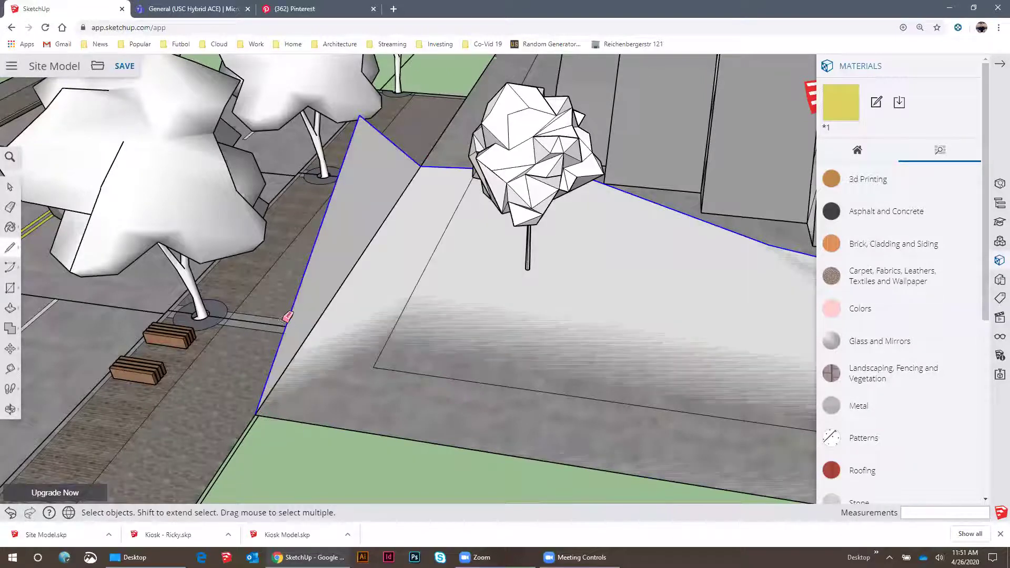
# Erase the two stray edges overlapping the sidewalk and select the new face around the plaza tree
pyautogui.press('e')
pyautogui.click(284, 320)
pyautogui.click(397, 149)
pyautogui.scroll(-4, 388, 182)
pyautogui.press('space')
pyautogui.moveTo(469, 251)
pyautogui.mouseDown(button='middle')
pyautogui.moveTo(525, 272)
pyautogui.moveTo(430, 328)
pyautogui.mouseUp(button='middle')
pyautogui.click(524, 274)
pyautogui.scroll(-3, 454, 305)
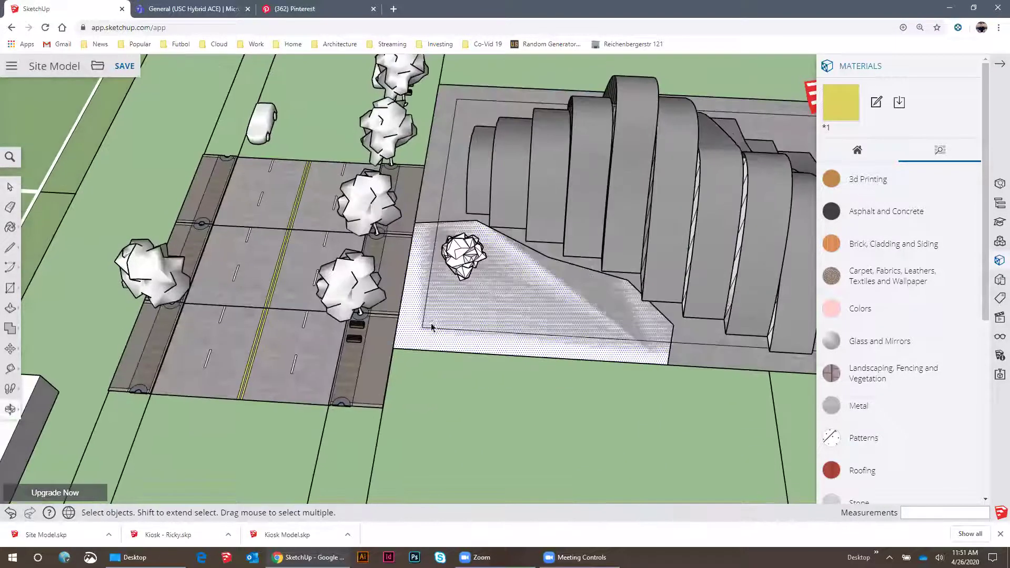
pyautogui.scroll(5, 420, 327)
pyautogui.scroll(-6, 336, 328)
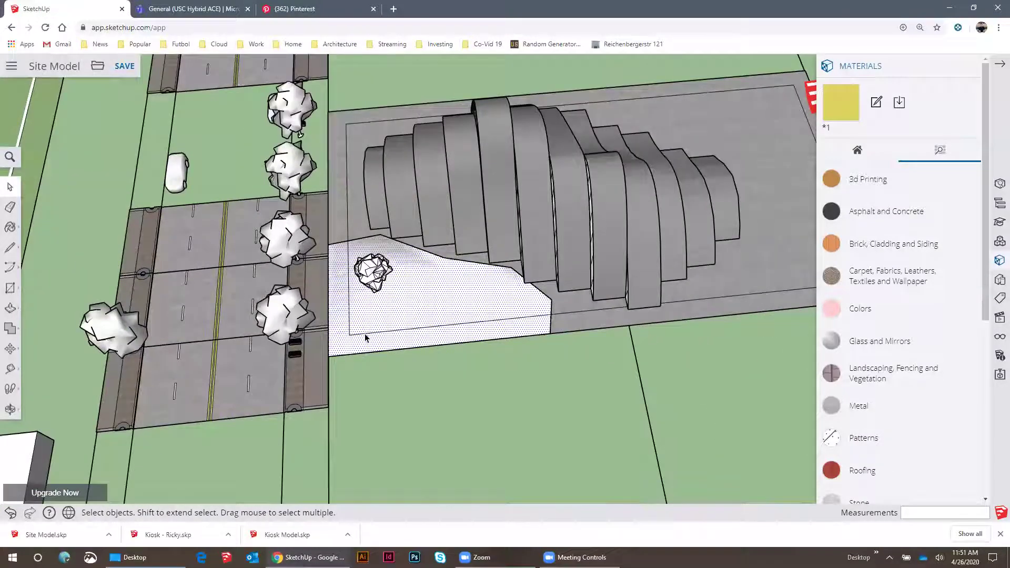
pyautogui.moveTo(347, 336); pyautogui.dragTo(366, 309, button='middle')
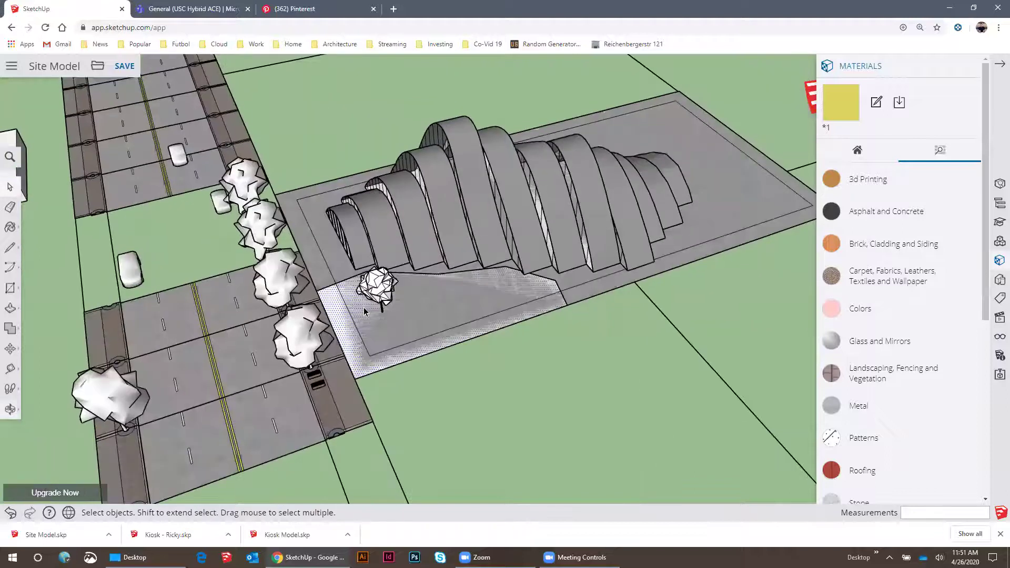
# Copy the faceted plaza tree alongside the wavy building, towards the far end of the new light face
pyautogui.scroll(5, 365, 307)
pyautogui.click(398, 283)
pyautogui.scroll(-1, 397, 292)
pyautogui.press('m')
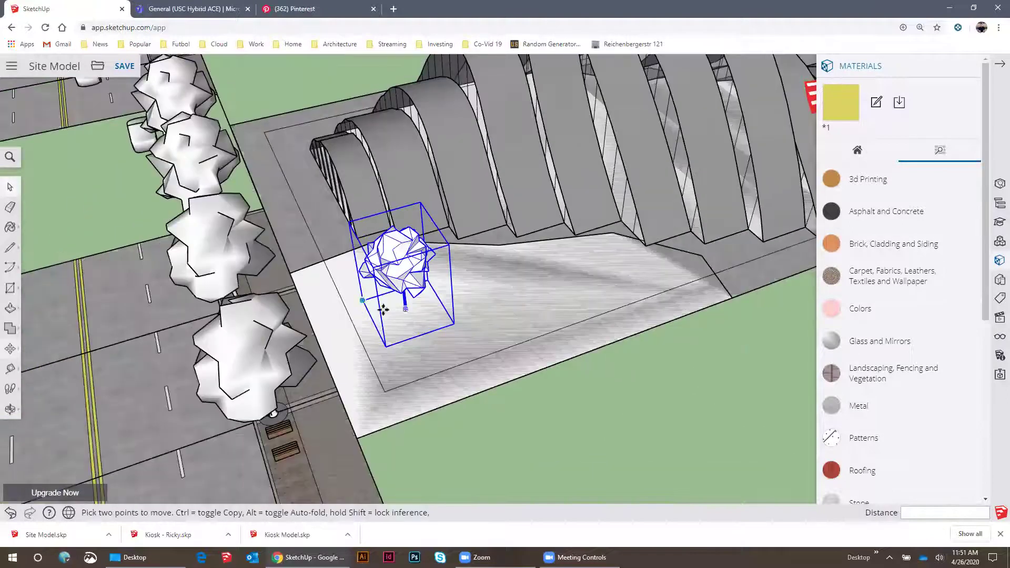
pyautogui.click(419, 310)
pyautogui.press('ctrl')
pyautogui.click(593, 318)
# Copy the new faceted tree about 32' back towards the plaza's street-side corner
pyautogui.click(593, 318)
pyautogui.press('ctrl')
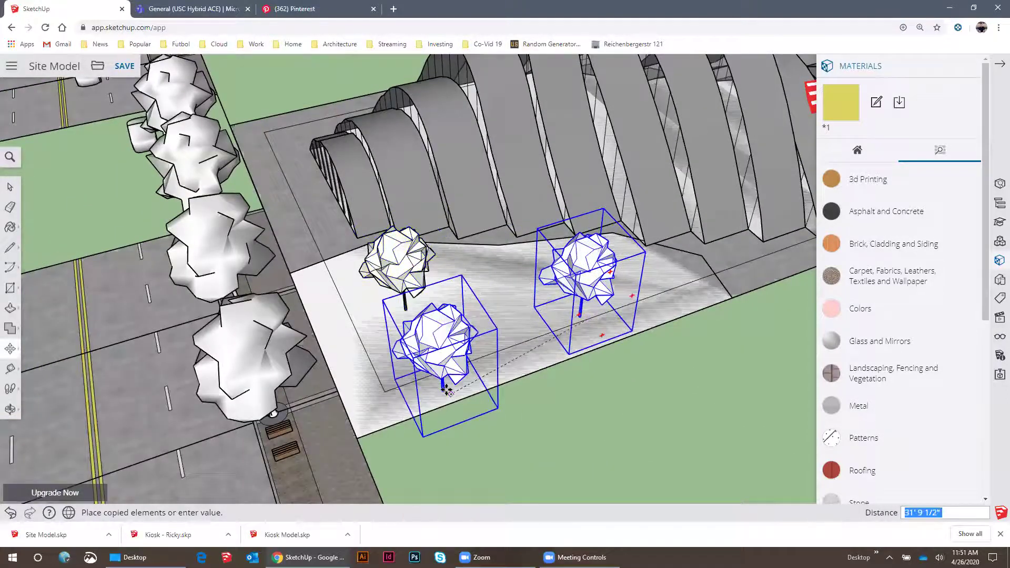
pyautogui.click(449, 386)
pyautogui.moveTo(472, 345); pyautogui.dragTo(456, 310, button='middle')
pyautogui.scroll(5, 469, 252)
pyautogui.press('space')
# Examine the street trees and the three plaza trees around the wavy building, selecting them in turn
pyautogui.scroll(-4, 465, 271)
pyautogui.scroll(-3, 457, 307)
pyautogui.scroll(-4, 335, 312)
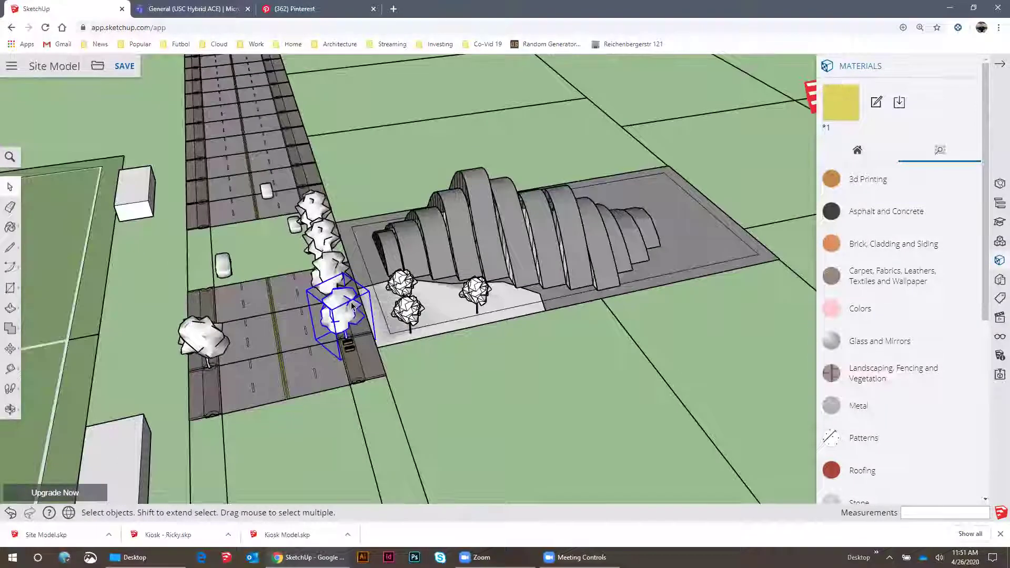
pyautogui.scroll(6, 368, 300)
pyautogui.scroll(-8, 410, 295)
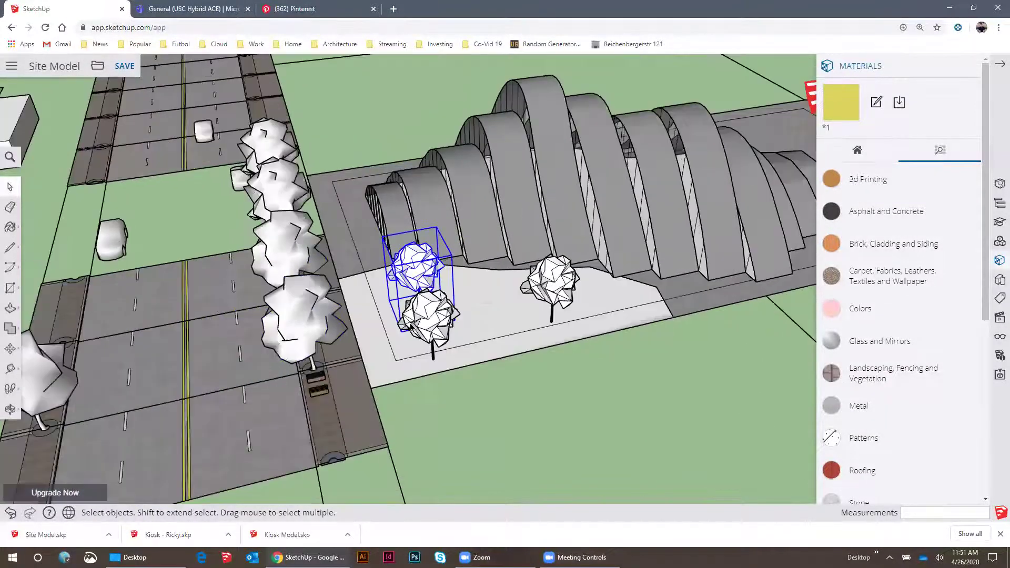
pyautogui.scroll(-3, 412, 319)
pyautogui.moveTo(412, 319); pyautogui.dragTo(481, 353, button='middle')
pyautogui.scroll(4, 483, 355)
pyautogui.scroll(2, 483, 355)
pyautogui.keyDown('shift'); pyautogui.click(477, 343); pyautogui.keyUp('shift')
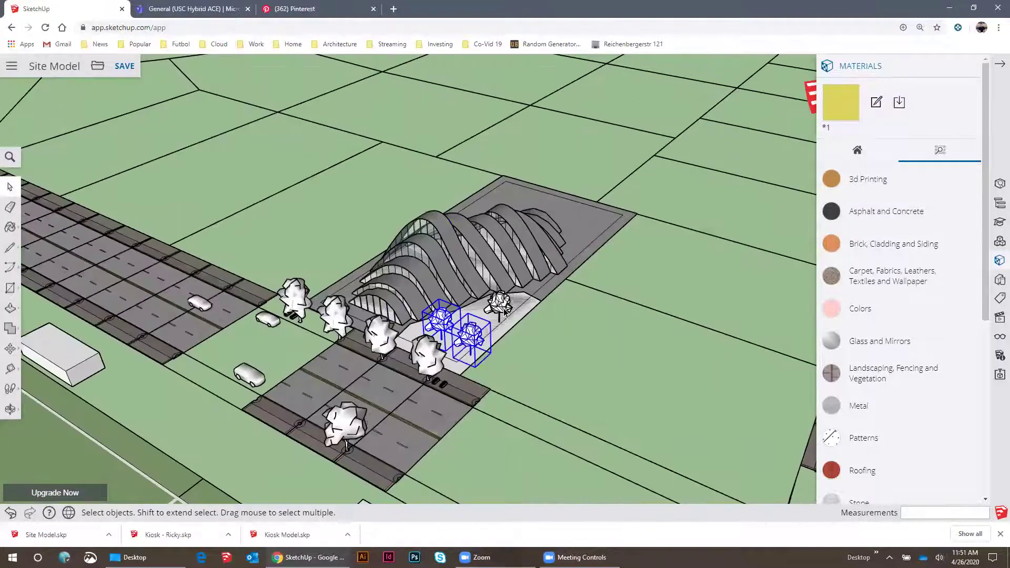
pyautogui.click(503, 306)
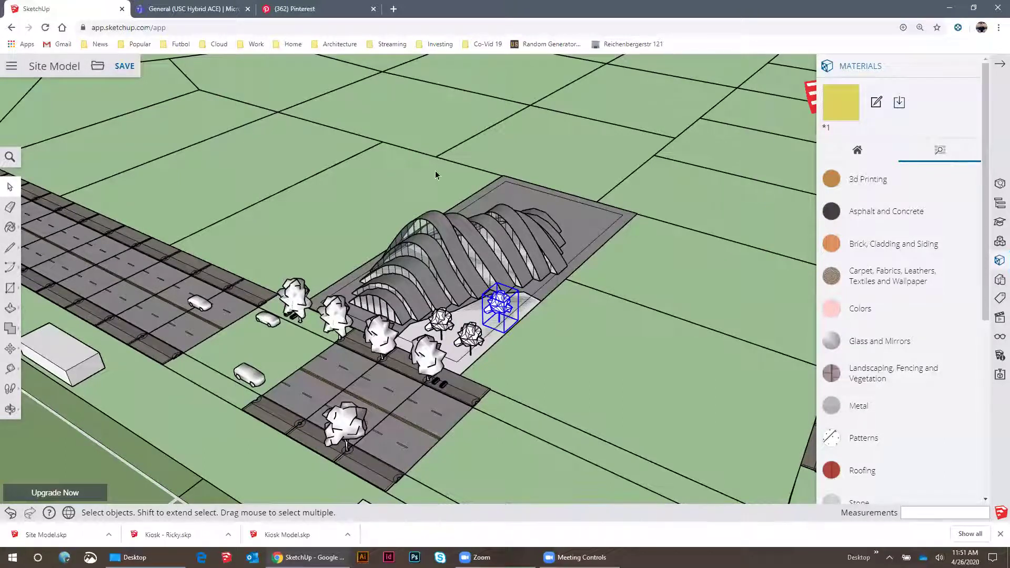
# Switch to Microsoft Teams and download Building Model.skp from the Model Elements folder to the Desktop
pyautogui.click(168, 9)
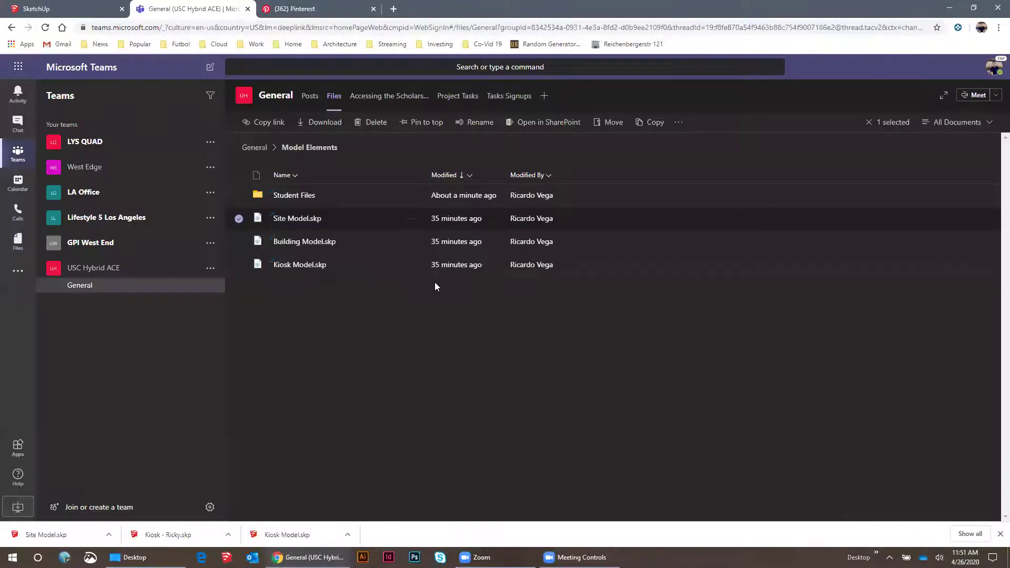
pyautogui.click(411, 245)
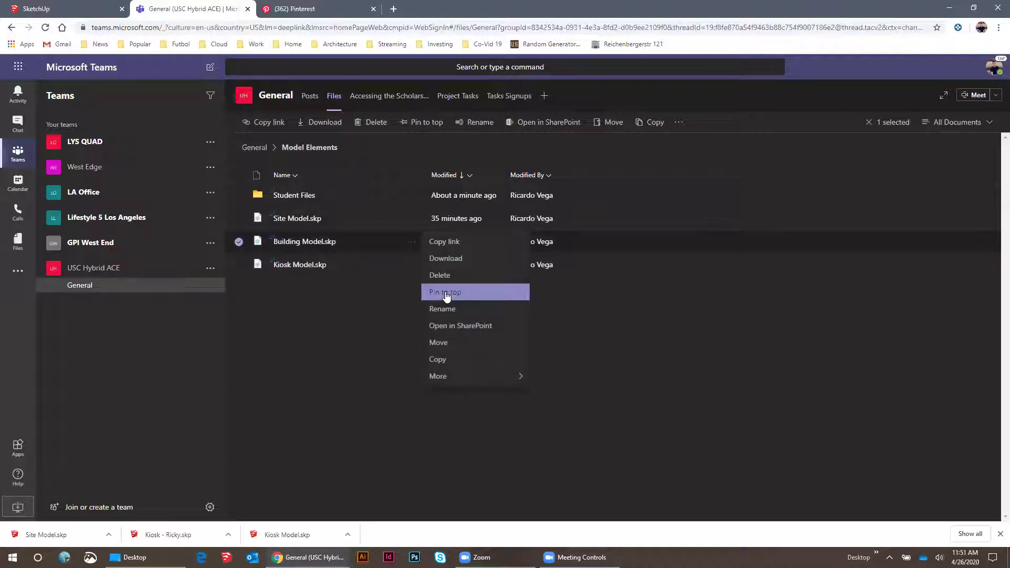
pyautogui.click(451, 262)
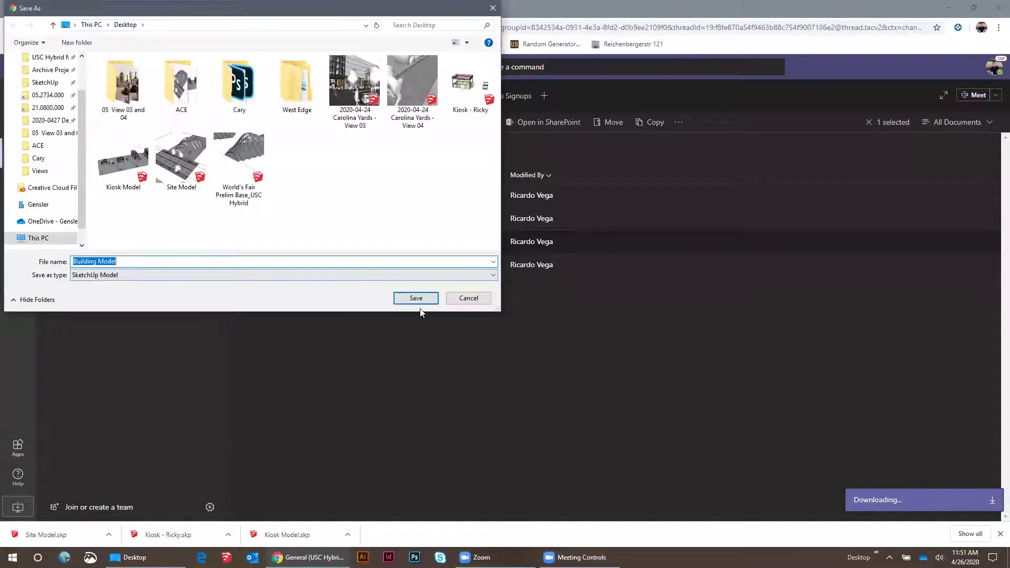
pyautogui.click(414, 298)
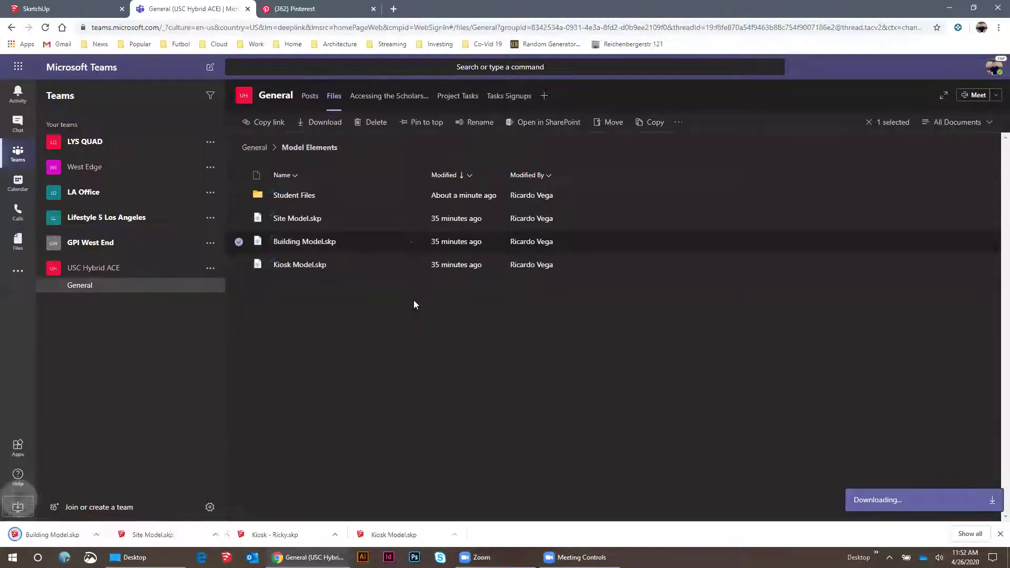
# Back in SketchUp, add Building Model from the Desktop to the Trimble Connect project folder and open it without saving the current model's changes
pyautogui.click(78, 10)
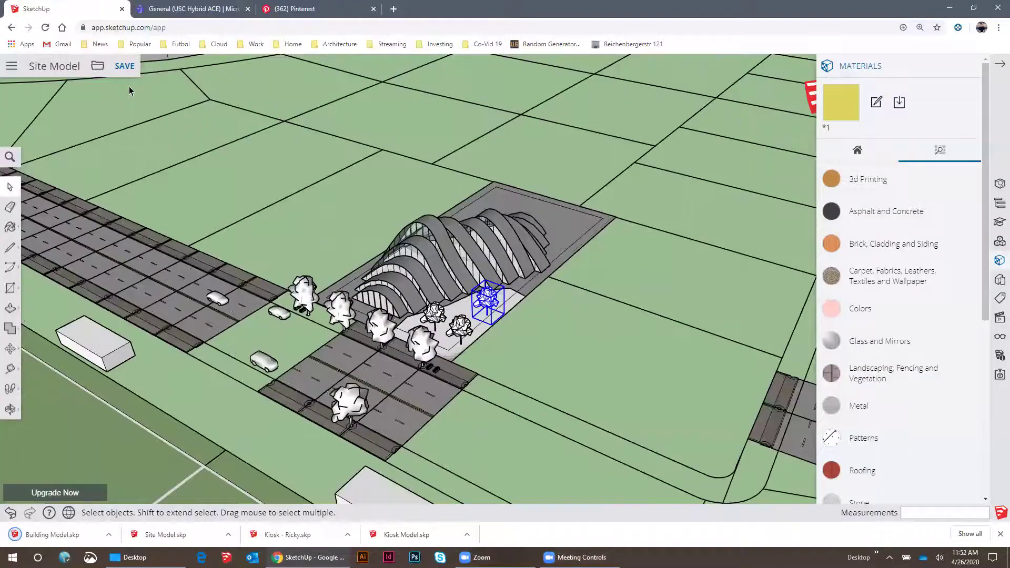
pyautogui.moveTo(250, 171); pyautogui.dragTo(134, 221, button='middle')
pyautogui.click(97, 68)
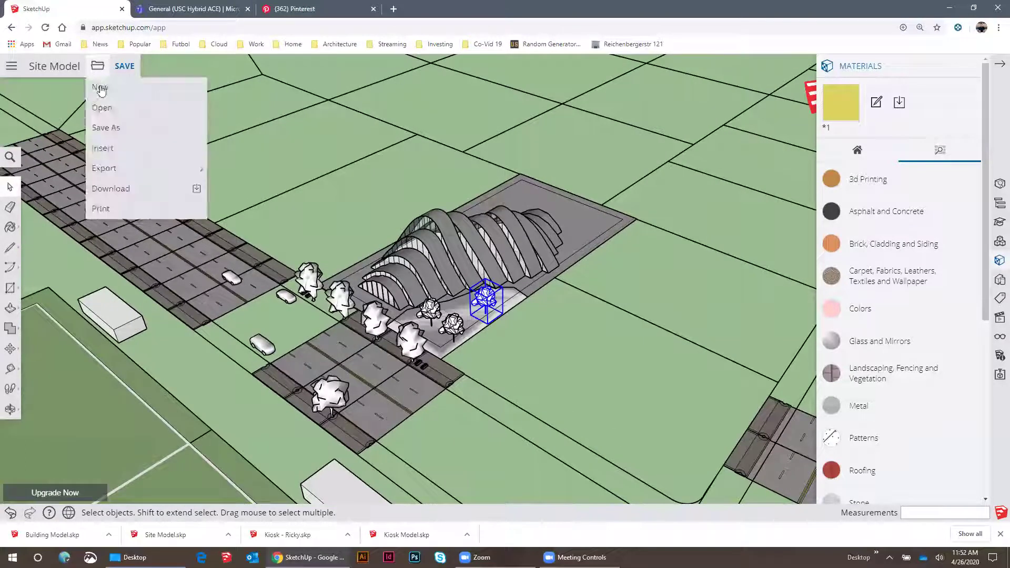
pyautogui.click(101, 105)
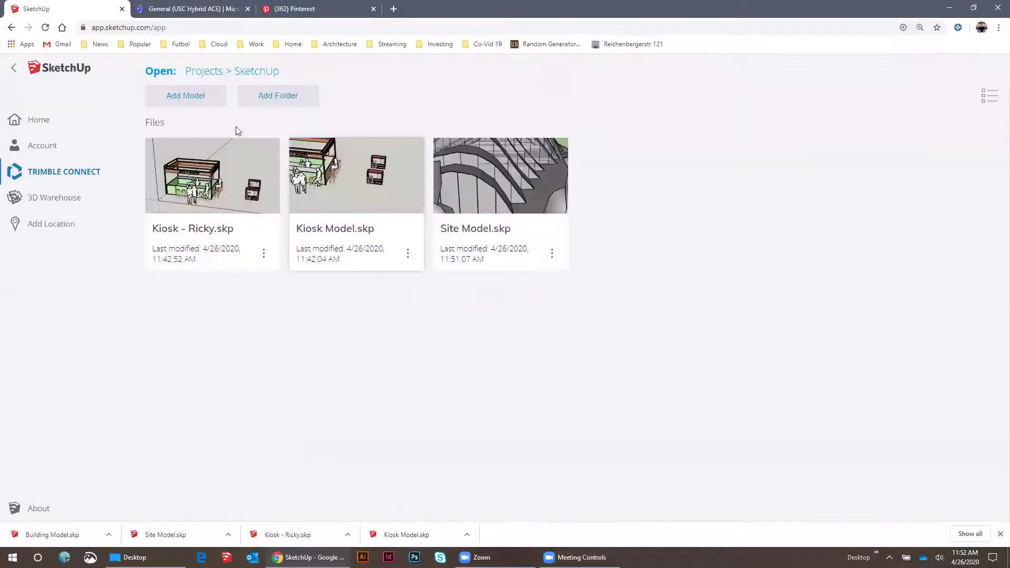
pyautogui.click(199, 96)
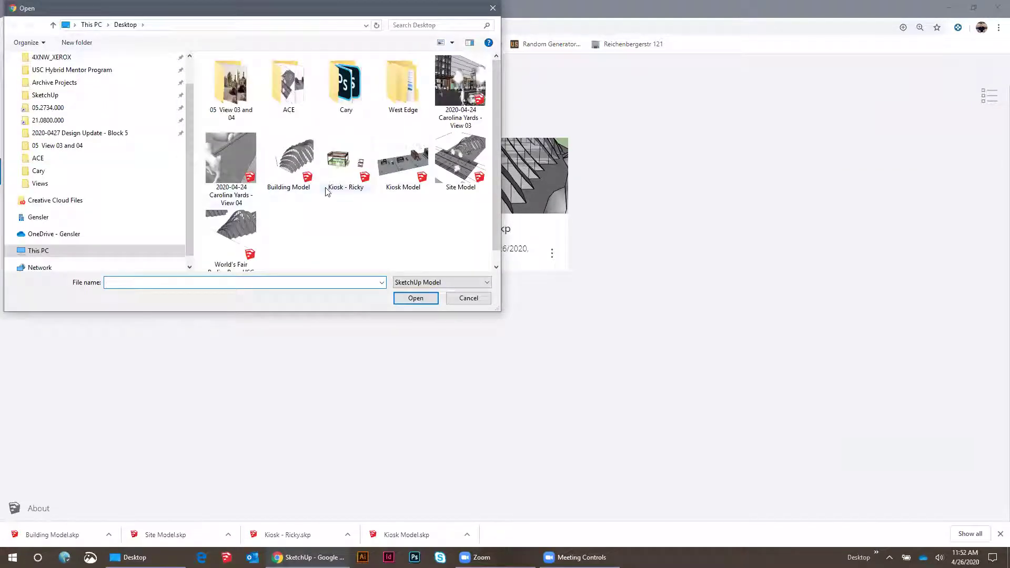
pyautogui.scroll(-1, 419, 188)
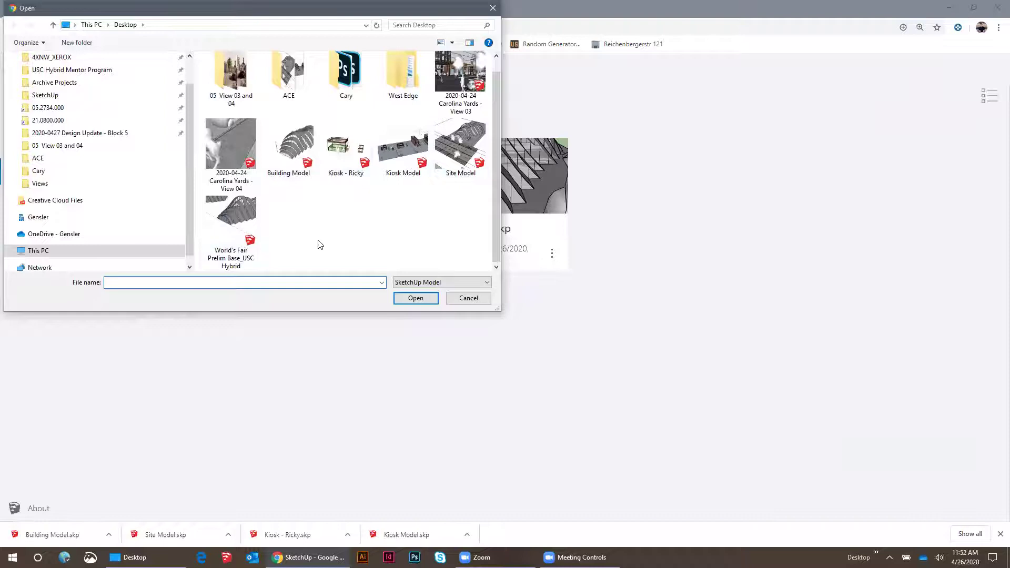
pyautogui.doubleClick(287, 166)
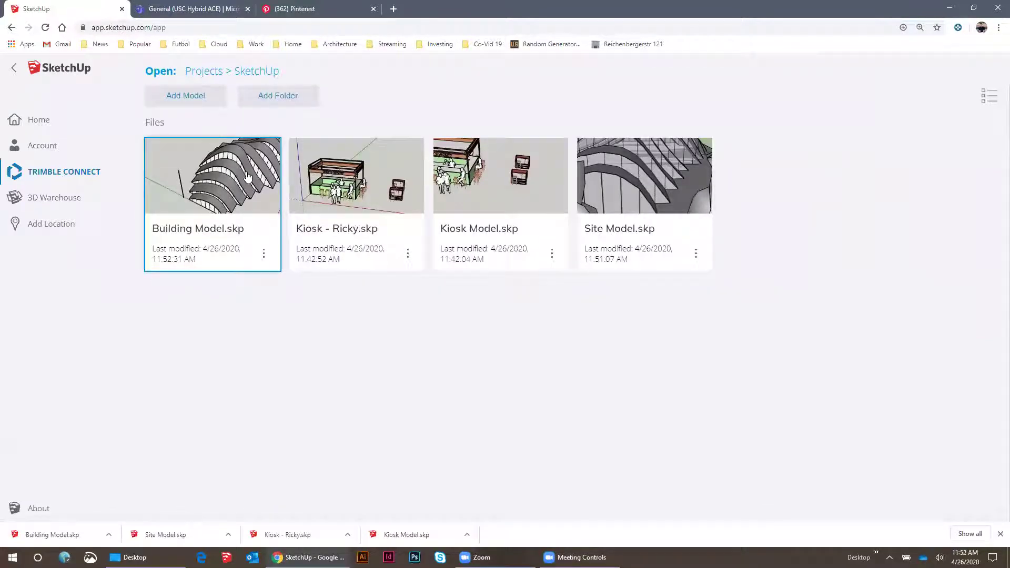
pyautogui.click(226, 194)
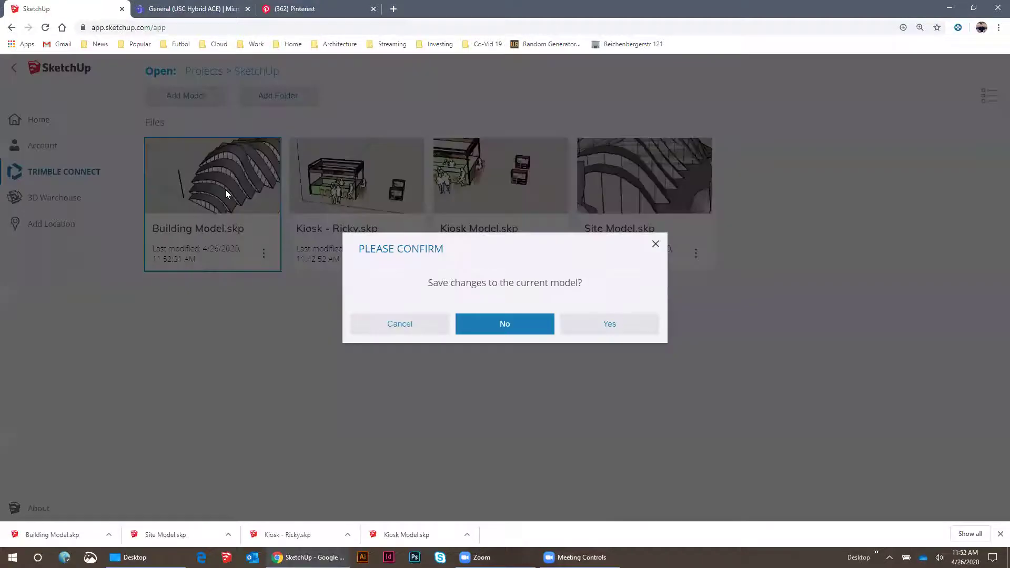
pyautogui.click(505, 325)
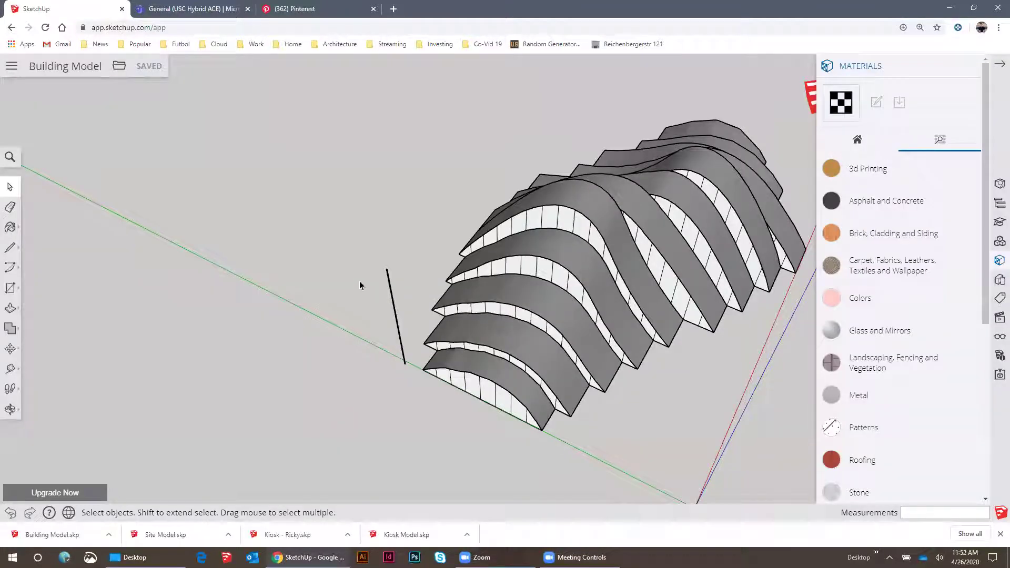
# Examine the opened building's wavy roof bands and the infill between them from several angles, including the lower street-end bands
pyautogui.moveTo(359, 286); pyautogui.dragTo(519, 321, button='middle')
pyautogui.scroll(5, 468, 353)
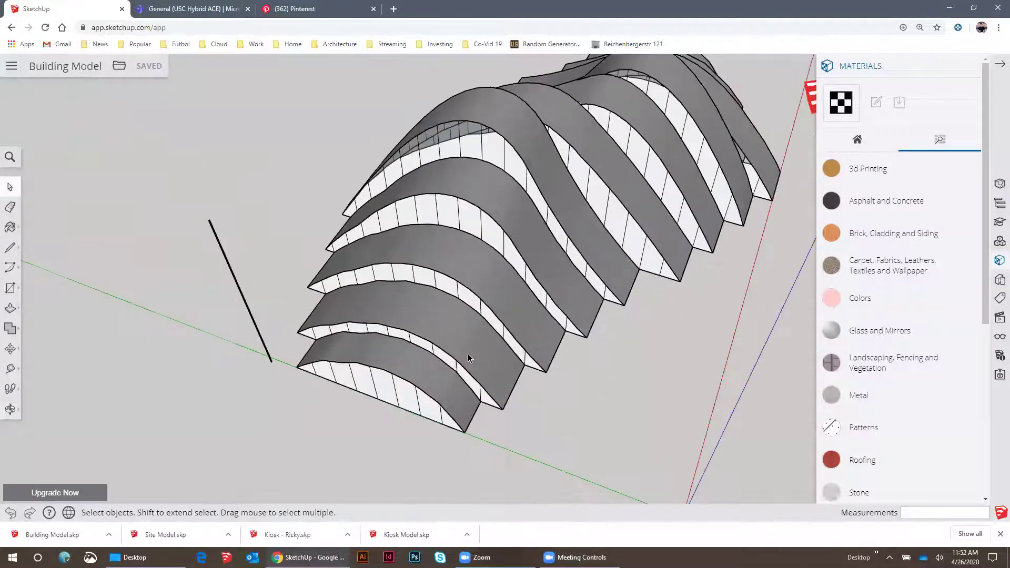
pyautogui.scroll(2, 443, 292)
pyautogui.moveTo(473, 288); pyautogui.dragTo(475, 259, button='middle')
pyautogui.scroll(-3, 485, 250)
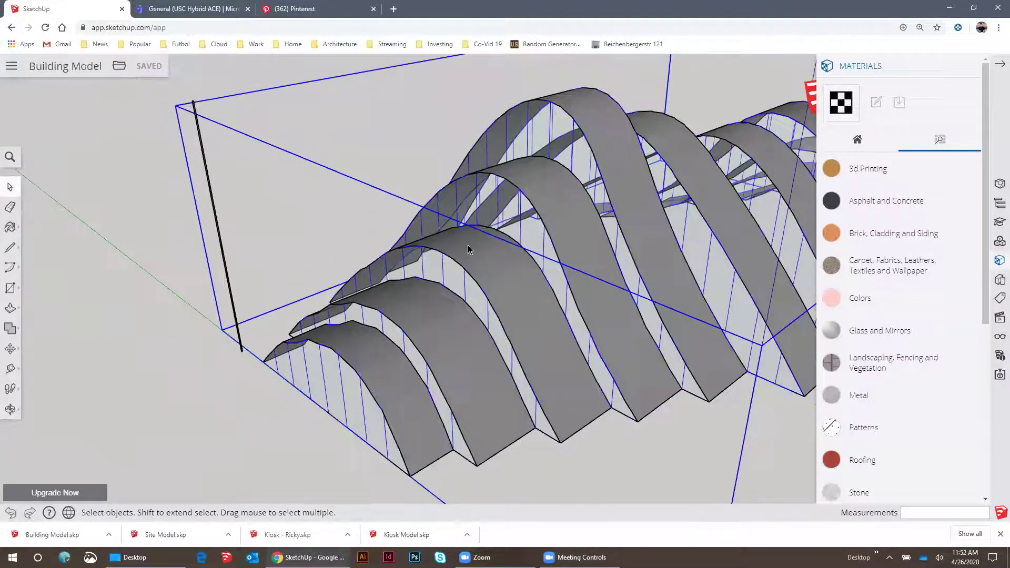
pyautogui.scroll(-3, 462, 252)
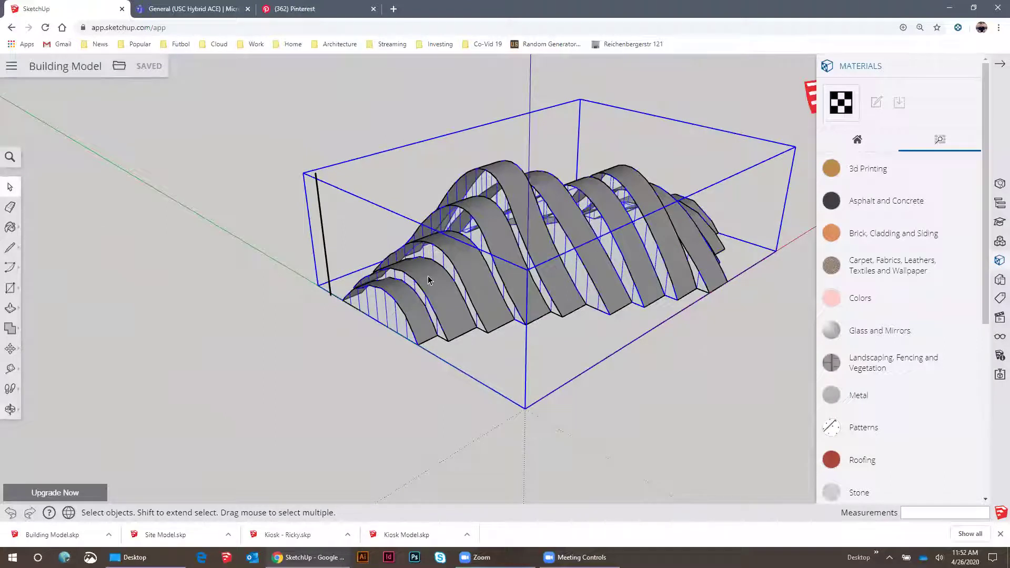
pyautogui.moveTo(446, 295); pyautogui.dragTo(428, 329, button='middle')
pyautogui.scroll(3, 439, 319)
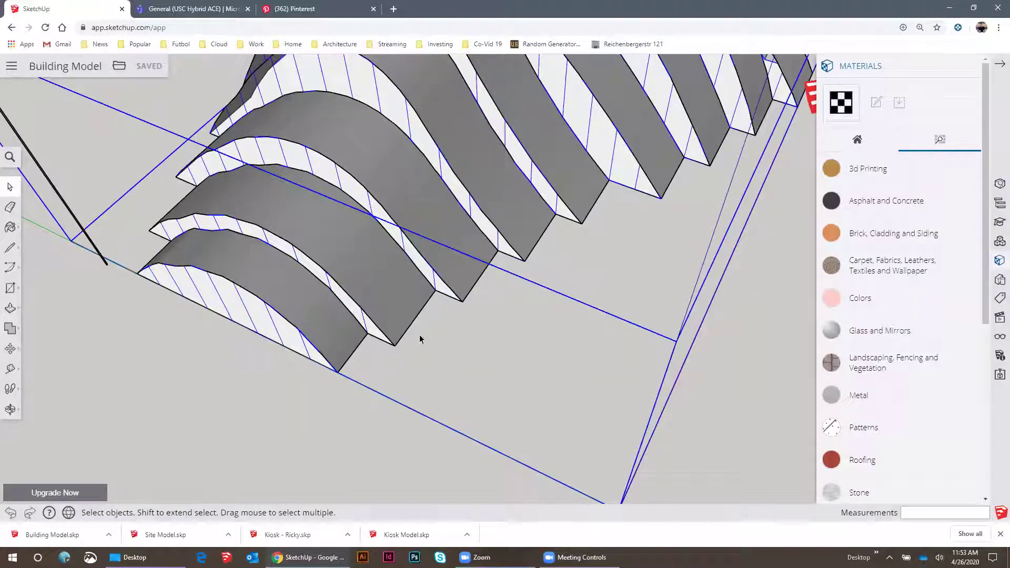
pyautogui.scroll(-5, 496, 280)
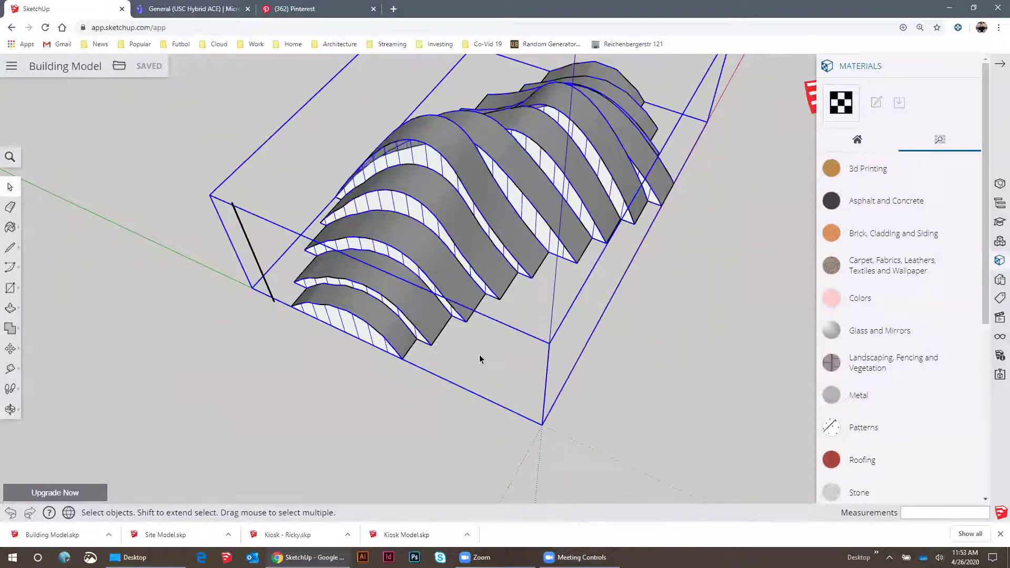
pyautogui.scroll(3, 430, 317)
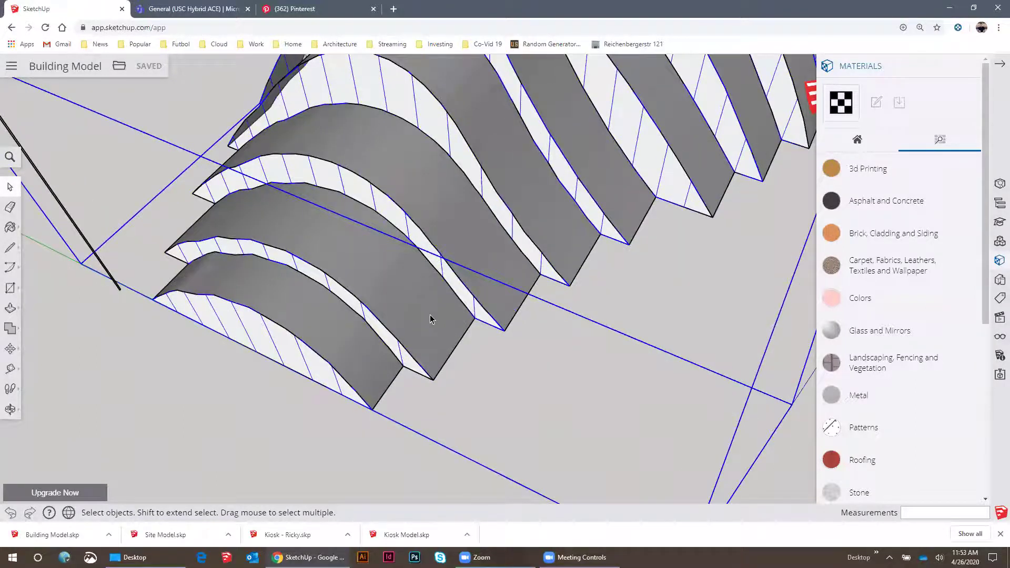
pyautogui.scroll(-3, 431, 317)
pyautogui.moveTo(428, 336); pyautogui.dragTo(447, 291, button='middle')
pyautogui.scroll(1, 475, 294)
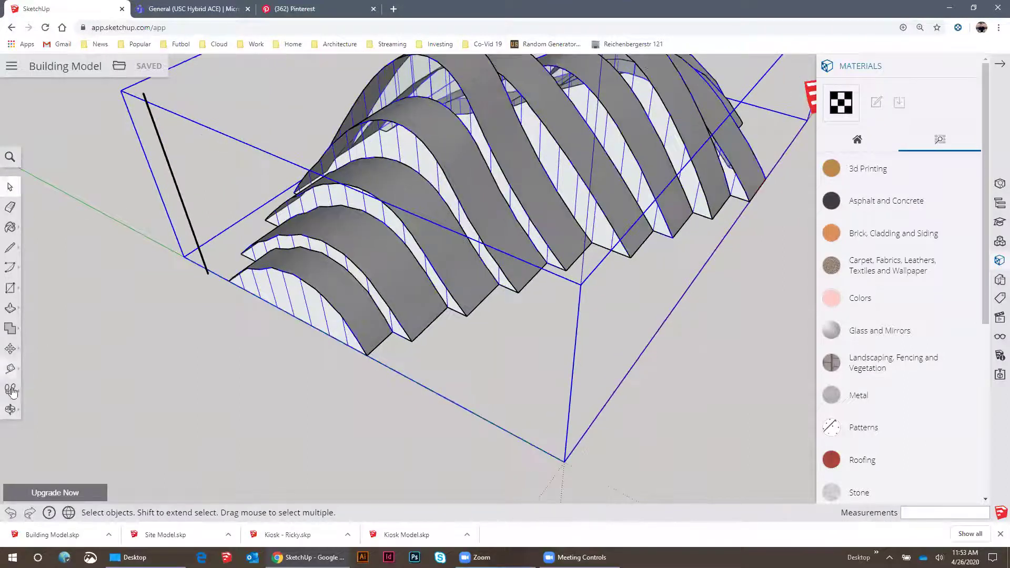
# Create filled 3D text of a person's first name, 1' high with 3" extrusion, and place it at the third roof band's base
pyautogui.click(9, 309)
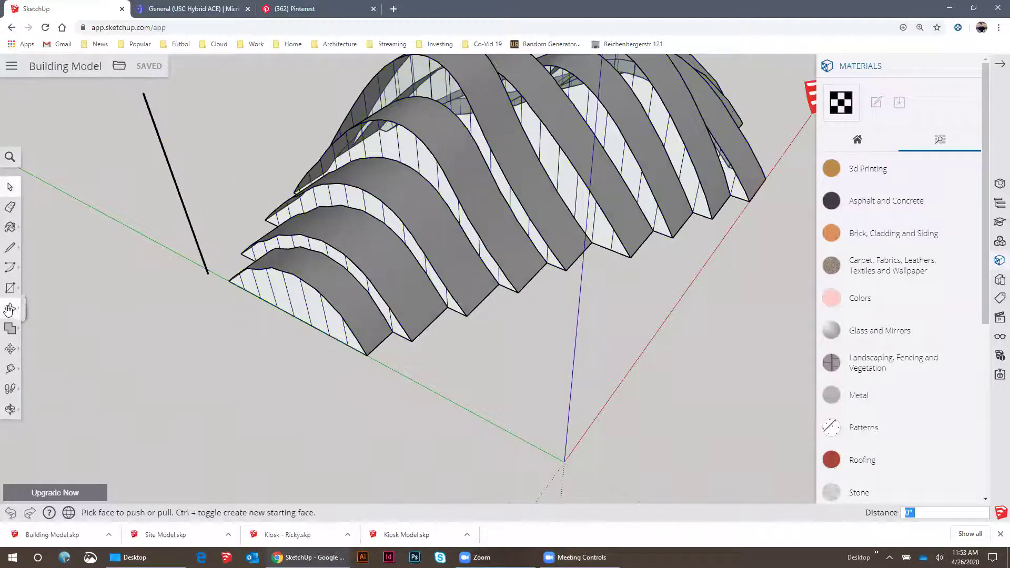
pyautogui.click(10, 287)
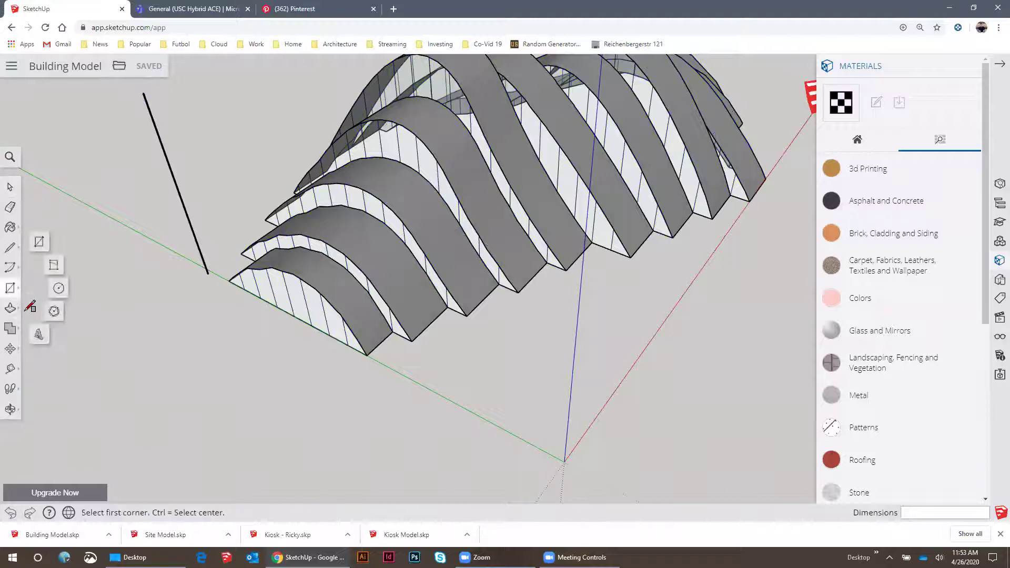
pyautogui.click(38, 334)
pyautogui.write('RIOCKY')
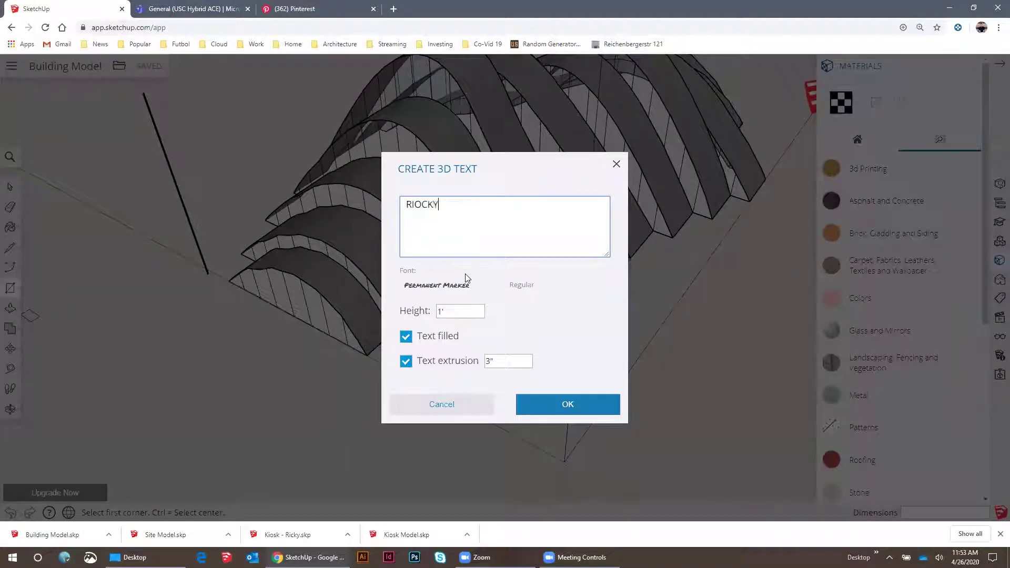
pyautogui.write('CKY')
pyautogui.click(542, 410)
pyautogui.scroll(3, 466, 323)
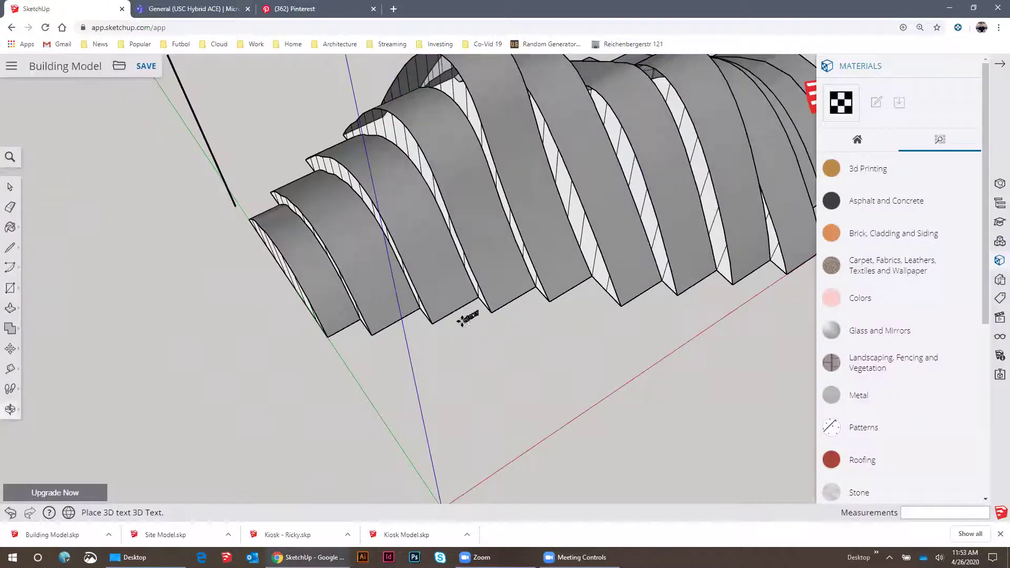
pyautogui.scroll(2, 465, 318)
pyautogui.click(460, 314)
# Make a group from the curved face of the third roof band, beside the 3D name text
pyautogui.moveTo(561, 345); pyautogui.dragTo(665, 320, button='middle')
pyautogui.scroll(3, 521, 316)
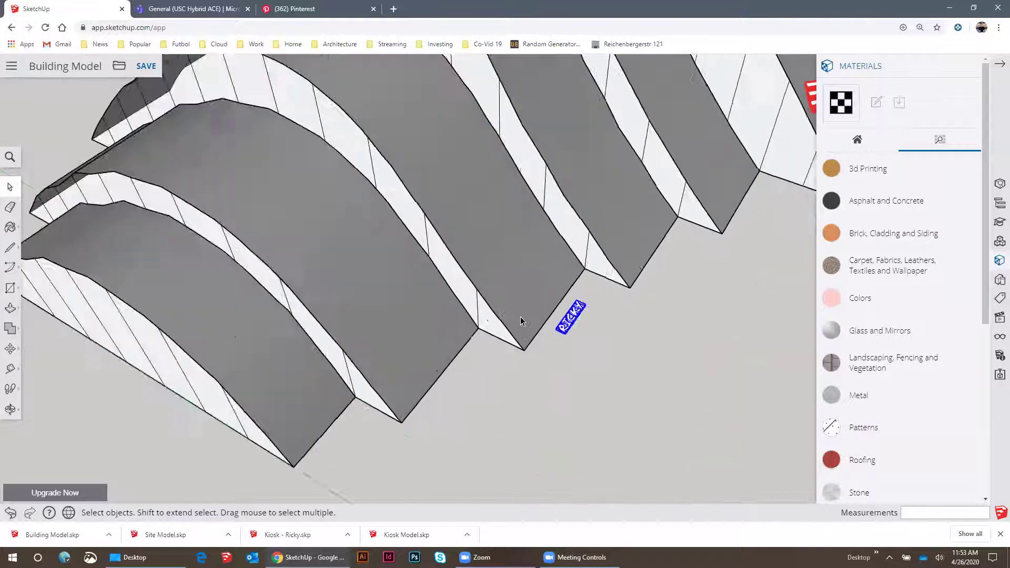
pyautogui.scroll(3, 521, 317)
pyautogui.scroll(-2, 554, 332)
pyautogui.scroll(2, 544, 322)
pyautogui.click(545, 322)
pyautogui.scroll(-4, 543, 323)
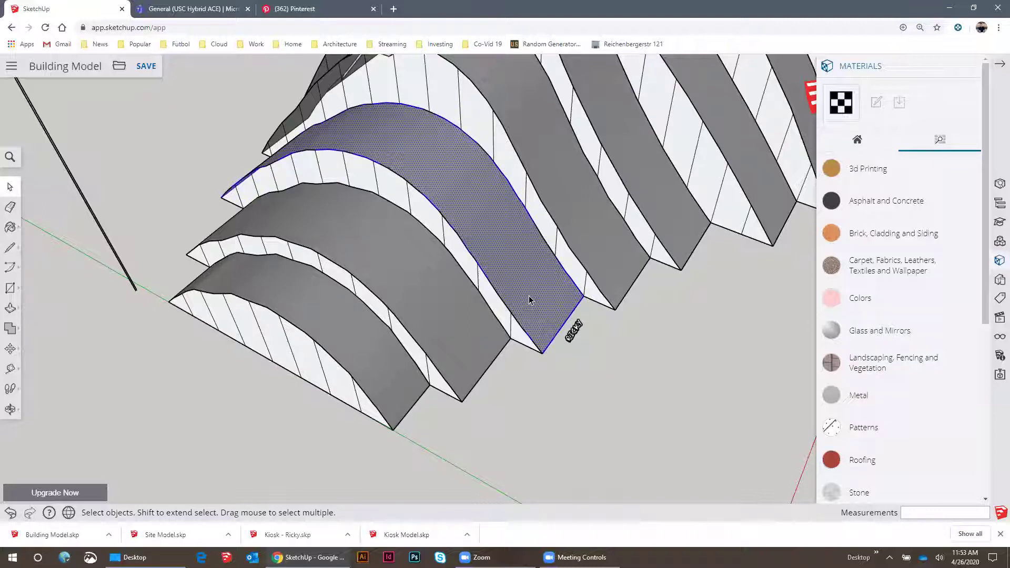
pyautogui.rightClick(529, 299)
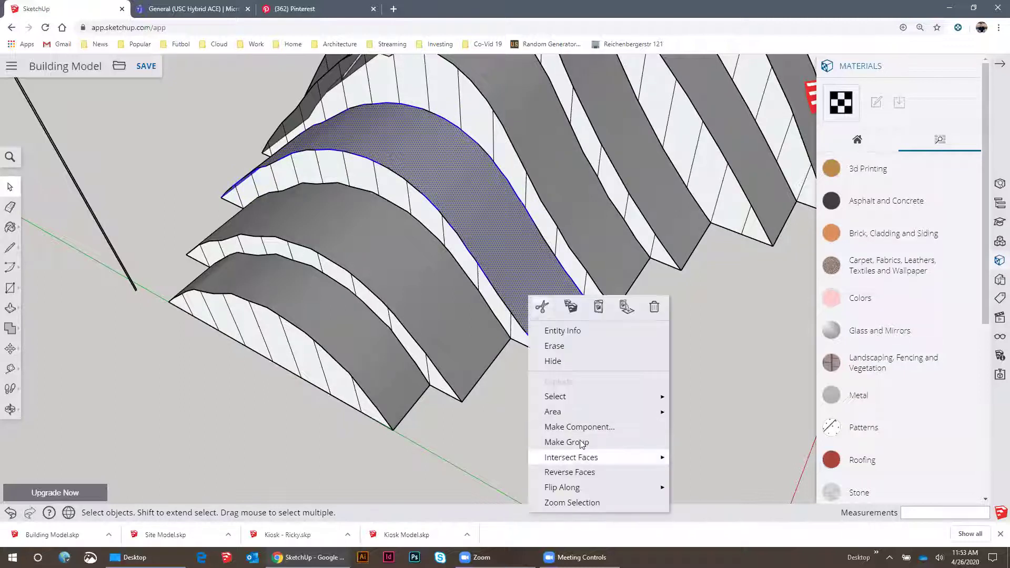
pyautogui.click(549, 441)
# Copy the grouped third roof band 150' along the green axis, away from the building
pyautogui.moveTo(475, 253); pyautogui.dragTo(525, 304, button='middle')
pyautogui.scroll(-3, 525, 305)
pyautogui.press('m')
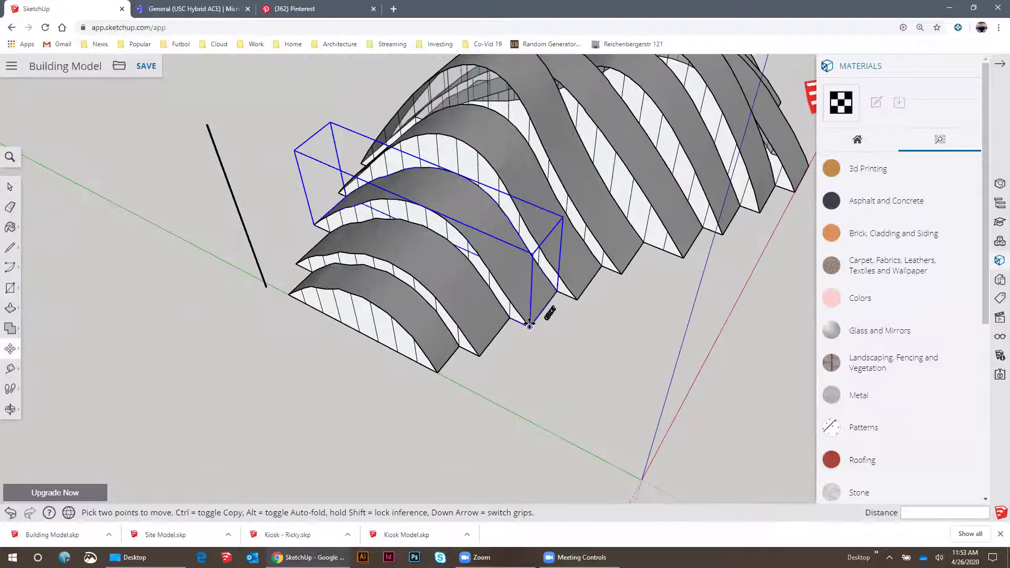
pyautogui.press('ctrl')
pyautogui.click(530, 323)
pyautogui.scroll(-2, 584, 346)
pyautogui.scroll(-2, 585, 345)
pyautogui.keyDown('shift'); pyautogui.moveTo(656, 360); pyautogui.dragTo(482, 256, button='middle'); pyautogui.keyUp('shift')
pyautogui.write('150')
pyautogui.press('Return')
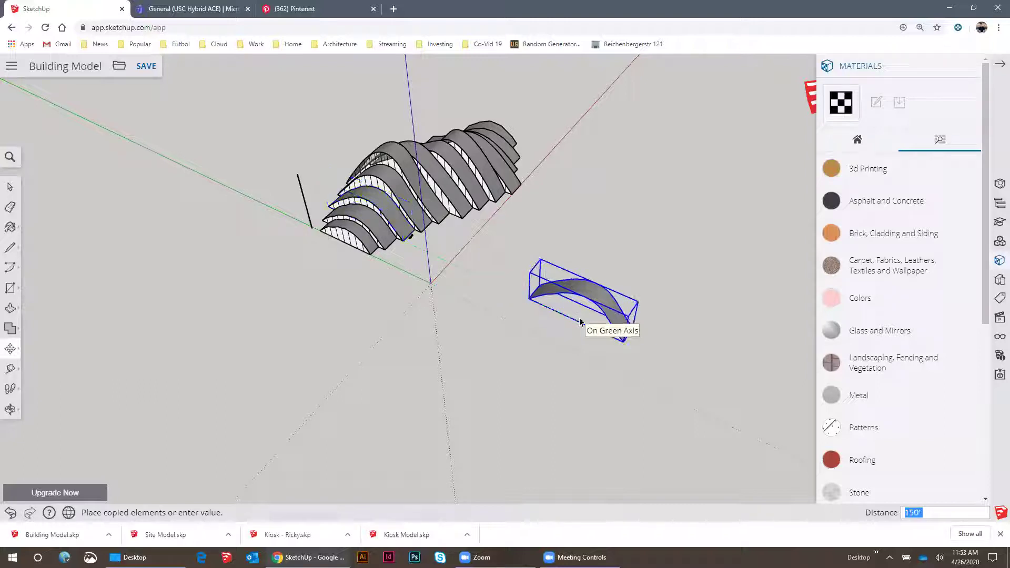
pyautogui.press('space')
# Examine the original third roof band and adjoining infill, opening the band's group to inspect its surface
pyautogui.scroll(6, 588, 298)
pyautogui.scroll(-1, 588, 298)
pyautogui.keyDown('shift'); pyautogui.moveTo(343, 232); pyautogui.dragTo(292, 235, button='middle'); pyautogui.keyUp('shift')
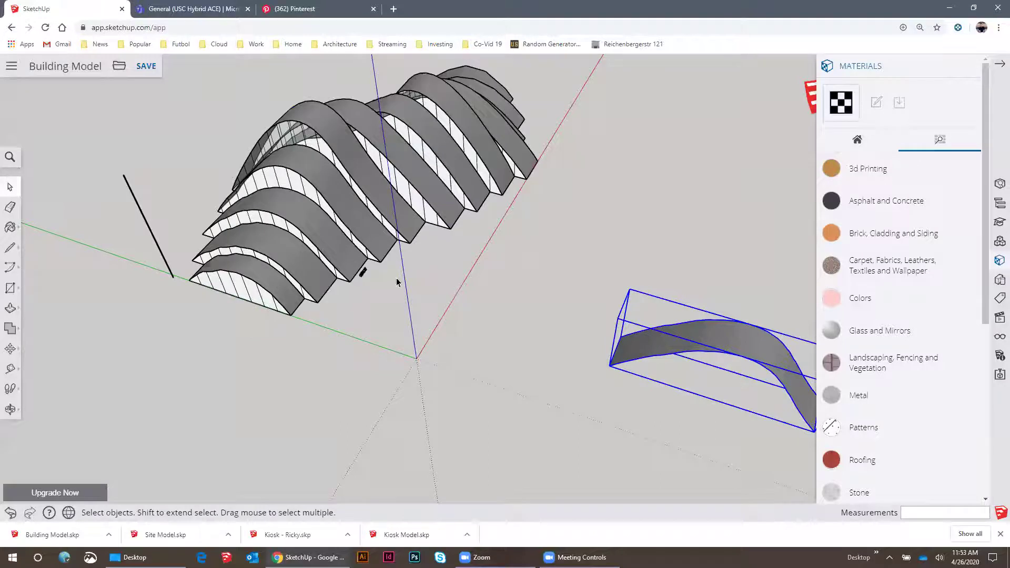
pyautogui.scroll(7, 303, 237)
pyautogui.click(275, 226)
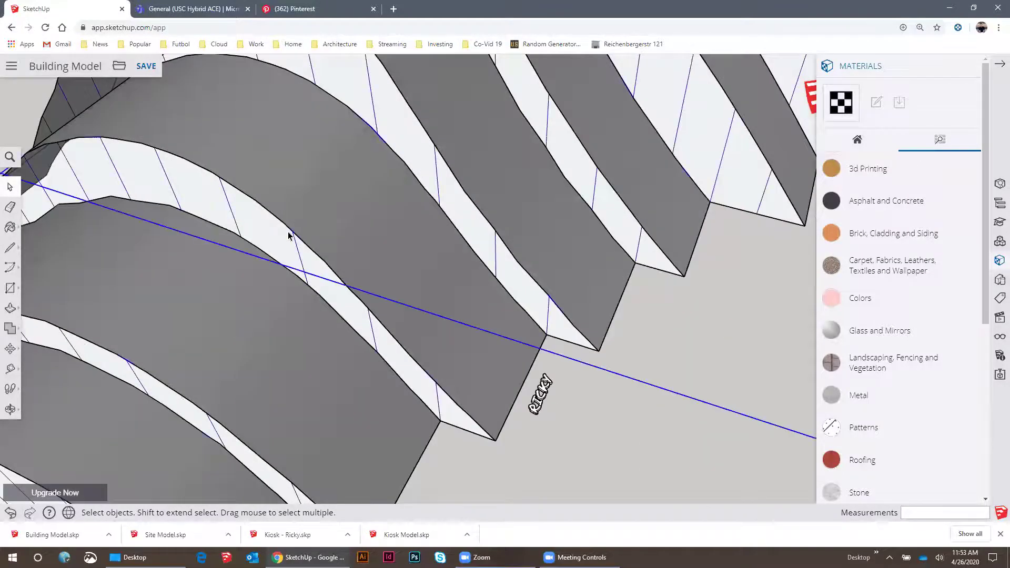
pyautogui.scroll(-3, 518, 263)
pyautogui.moveTo(468, 282); pyautogui.dragTo(379, 273, button='middle')
pyautogui.scroll(2, 360, 275)
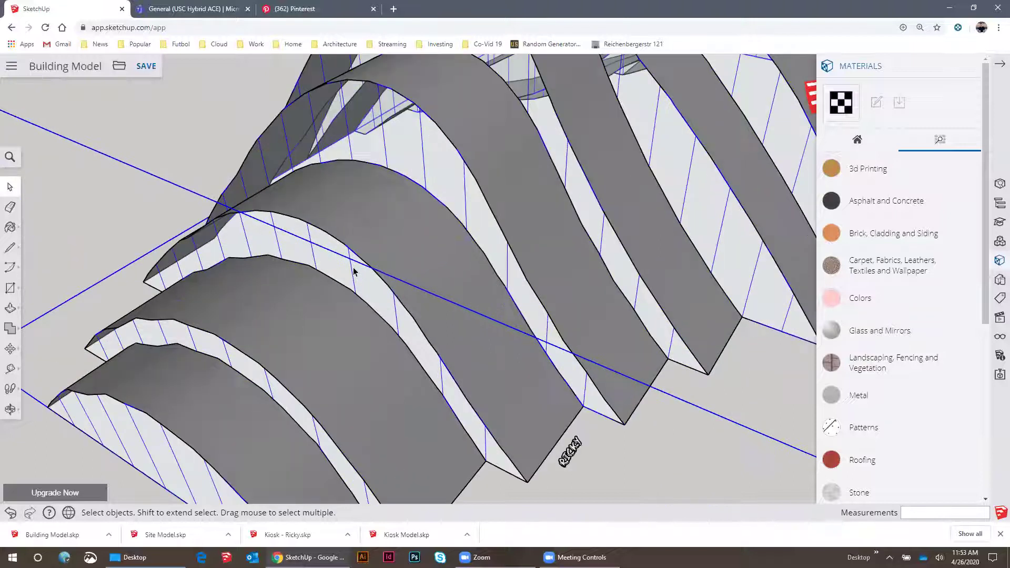
pyautogui.doubleClick(379, 244)
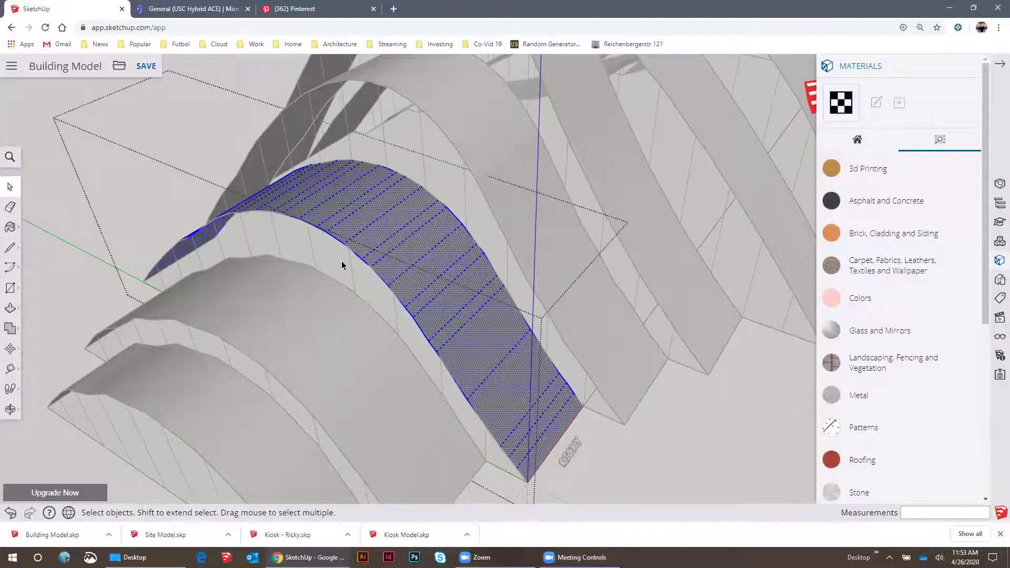
pyautogui.scroll(-1, 433, 353)
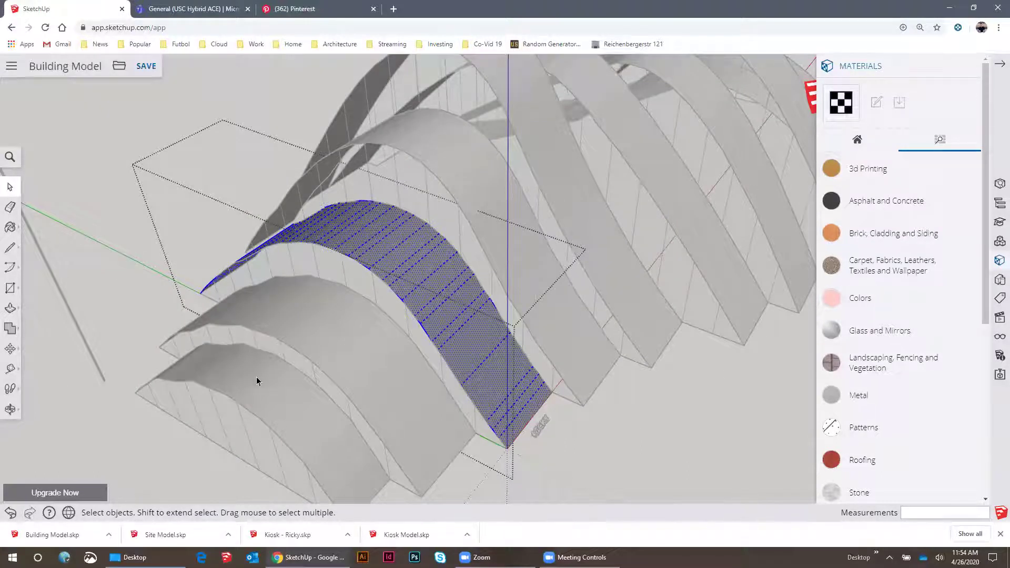
pyautogui.scroll(-2, 304, 387)
pyautogui.moveTo(304, 387); pyautogui.dragTo(437, 239, button='middle')
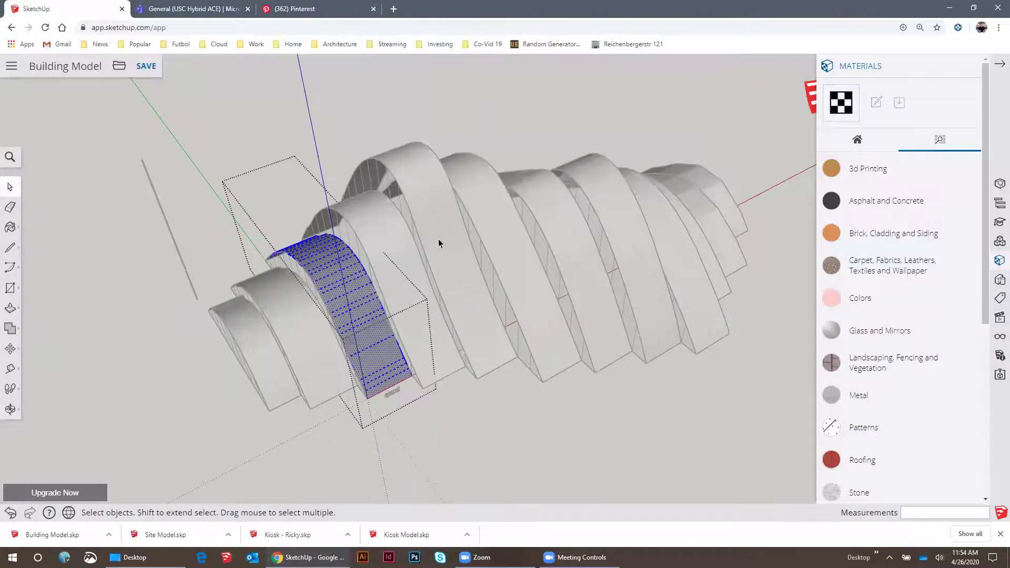
pyautogui.scroll(3, 438, 238)
# Open the infill group for editing and select the arched infill piece below the third roof band
pyautogui.click(409, 192)
pyautogui.moveTo(408, 193); pyautogui.dragTo(651, 109, button='middle')
pyautogui.moveTo(621, 80); pyautogui.dragTo(564, 486, button='middle')
pyautogui.click(379, 132)
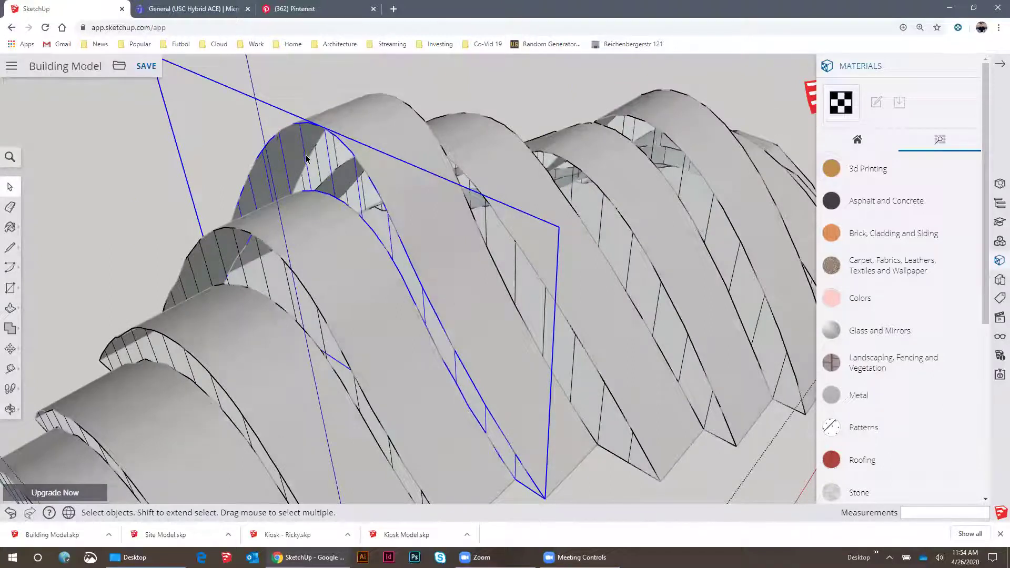
pyautogui.moveTo(320, 163); pyautogui.dragTo(518, 318, button='middle')
pyautogui.scroll(-3, 643, 307)
pyautogui.scroll(-3, 522, 225)
pyautogui.scroll(4, 524, 321)
pyautogui.click(485, 312)
pyautogui.scroll(6, 487, 316)
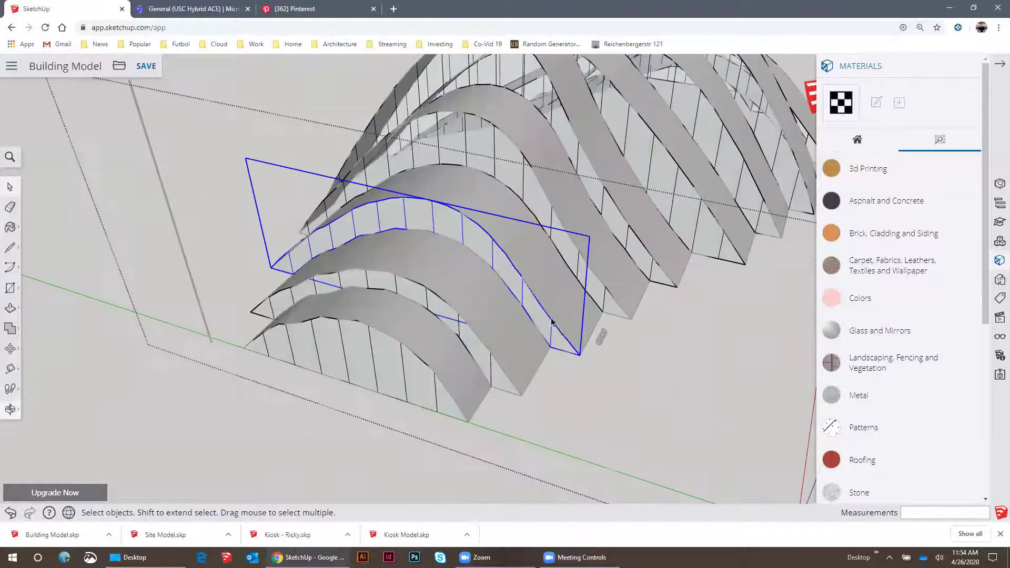
pyautogui.press('m')
pyautogui.press('ctrl')
pyautogui.click(598, 375)
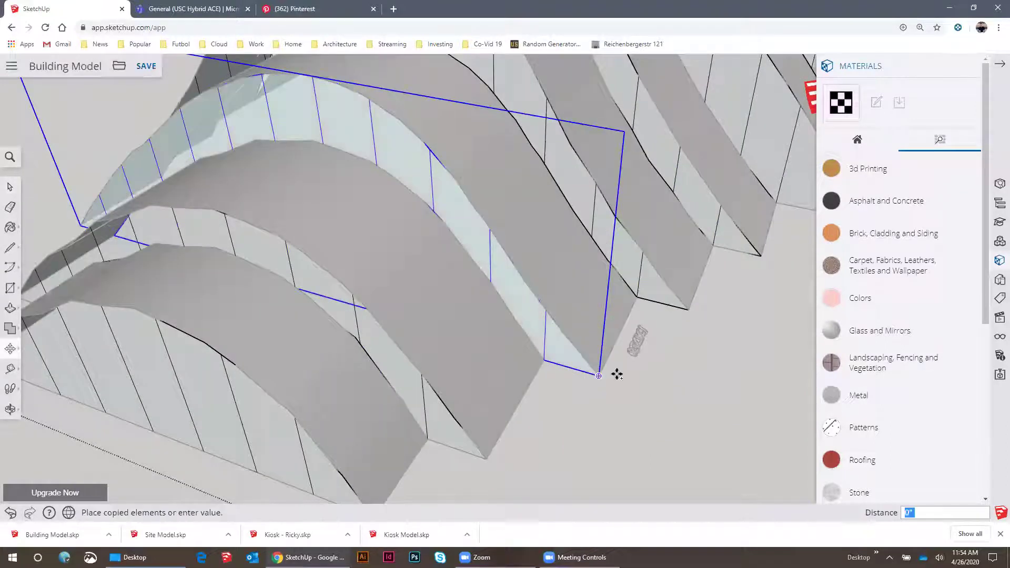
pyautogui.scroll(-6, 614, 372)
pyautogui.click(635, 383)
pyautogui.scroll(5, 626, 384)
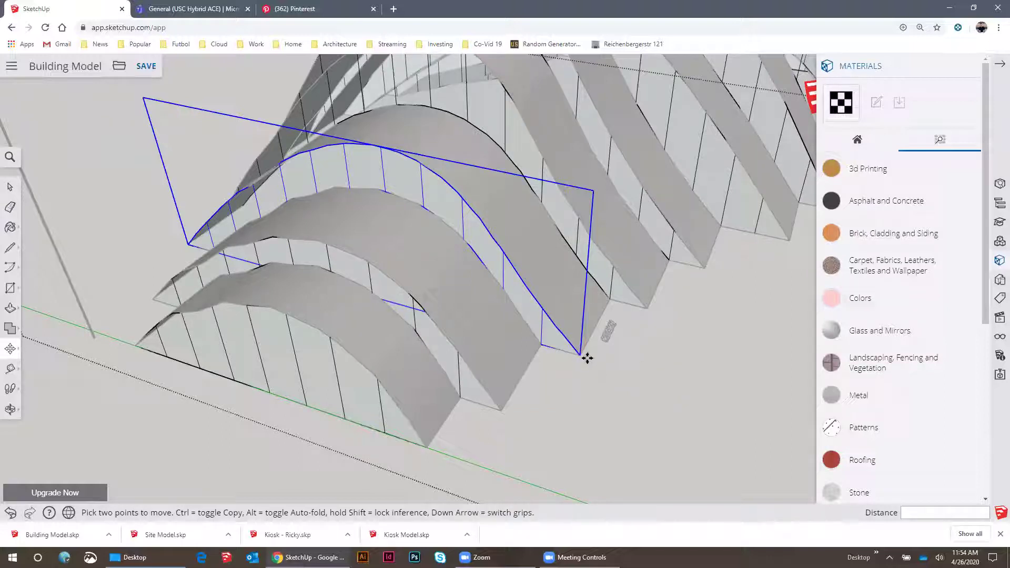
# Copy the third band's arched infill piece 150' along the green axis to meet the separate band
pyautogui.moveTo(8, 354)
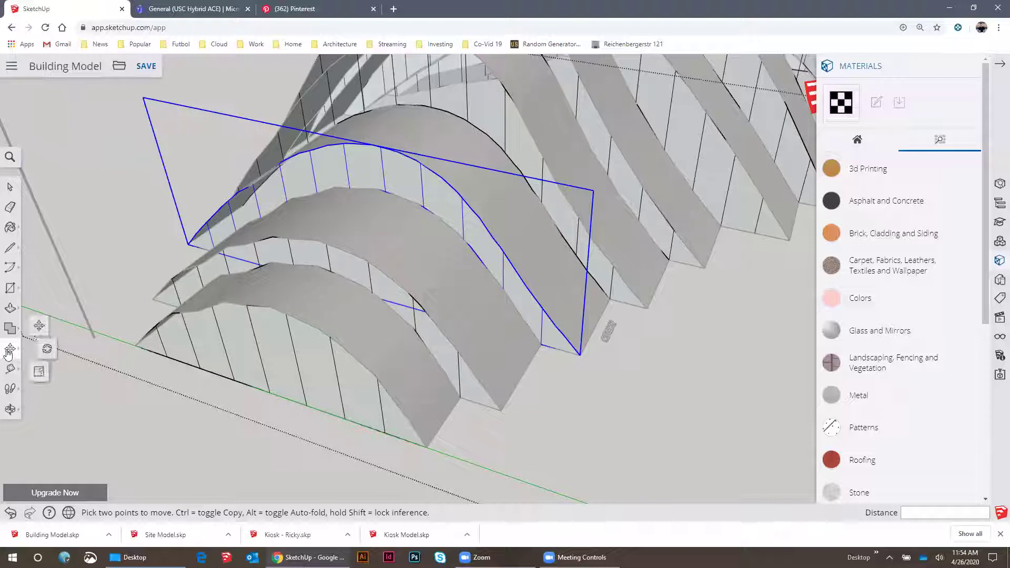
pyautogui.click(38, 329)
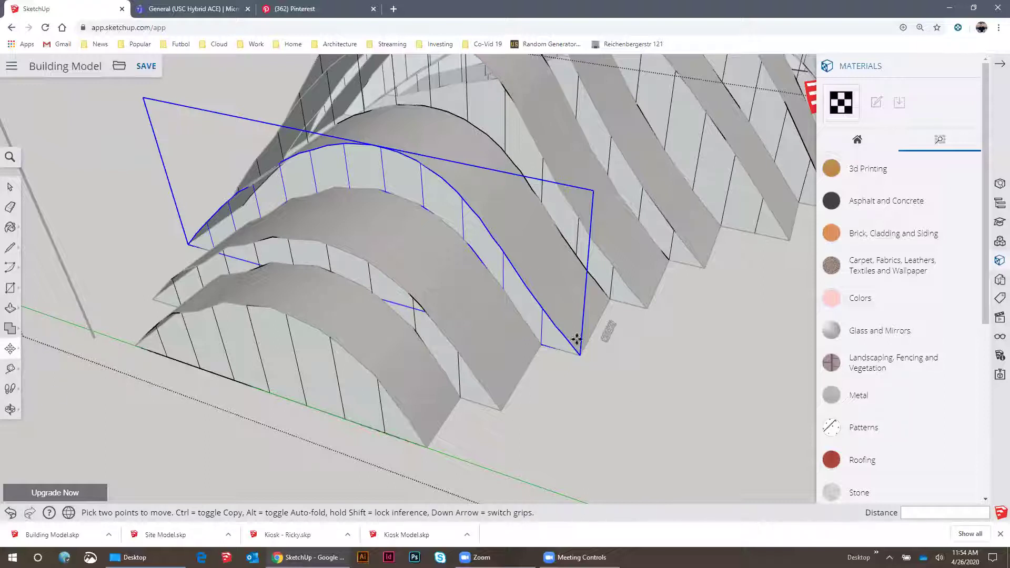
pyautogui.click(580, 354)
pyautogui.scroll(-2, 600, 357)
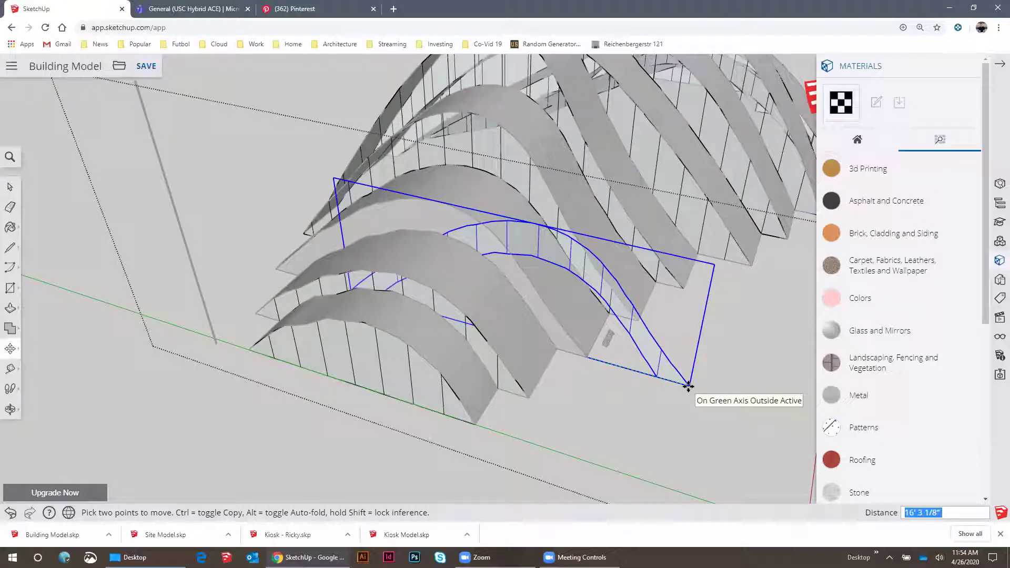
pyautogui.press('ctrl')
pyautogui.scroll(-5, 474, 368)
pyautogui.scroll(6, 559, 383)
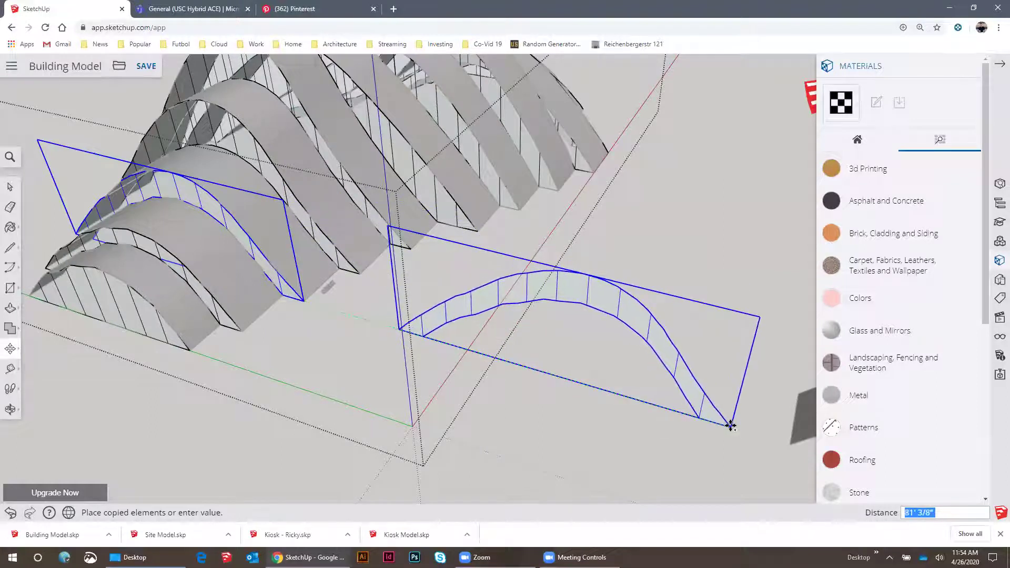
pyautogui.write("150'")
pyautogui.press('Return')
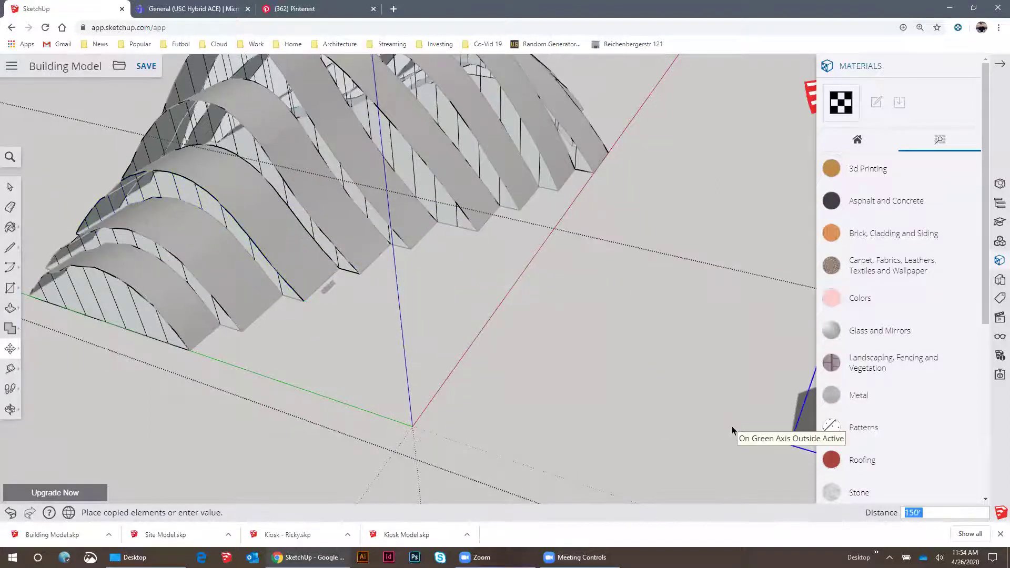
pyautogui.press('space')
# Close and explode the building's infill group, and select the copied arched infill piece beneath the separate band
pyautogui.scroll(-6, 336, 227)
pyautogui.scroll(3, 510, 278)
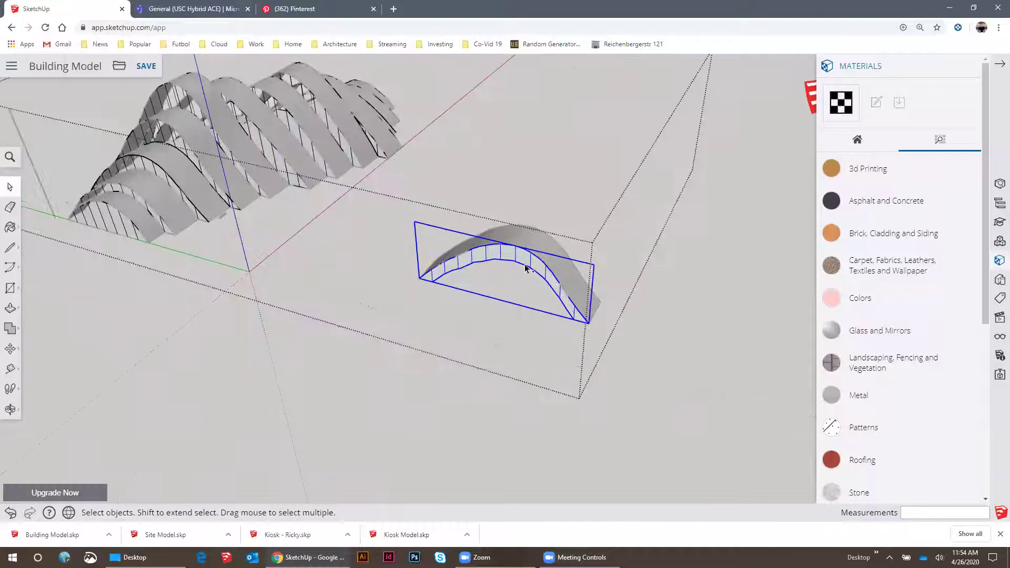
pyautogui.press('Escape')
pyautogui.scroll(2, 532, 263)
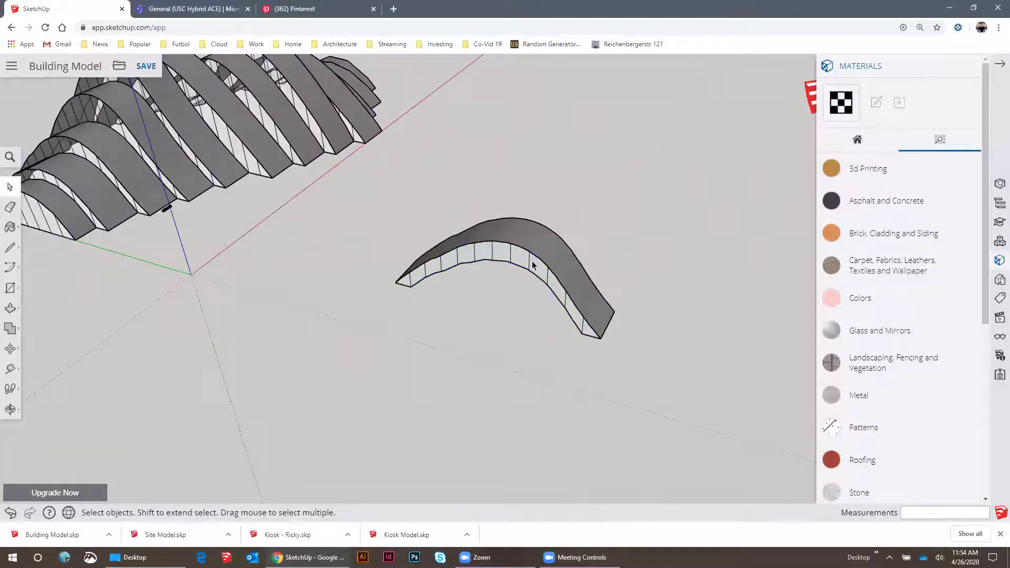
pyautogui.rightClick(551, 315)
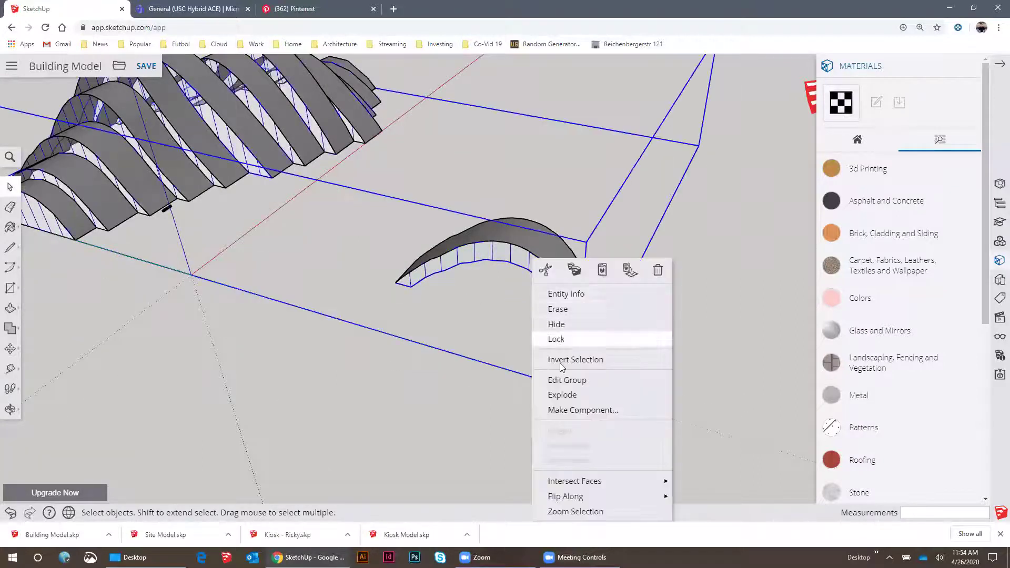
pyautogui.click(558, 392)
pyautogui.scroll(2, 518, 270)
pyautogui.click(544, 232)
pyautogui.click(512, 248)
pyautogui.scroll(-5, 515, 251)
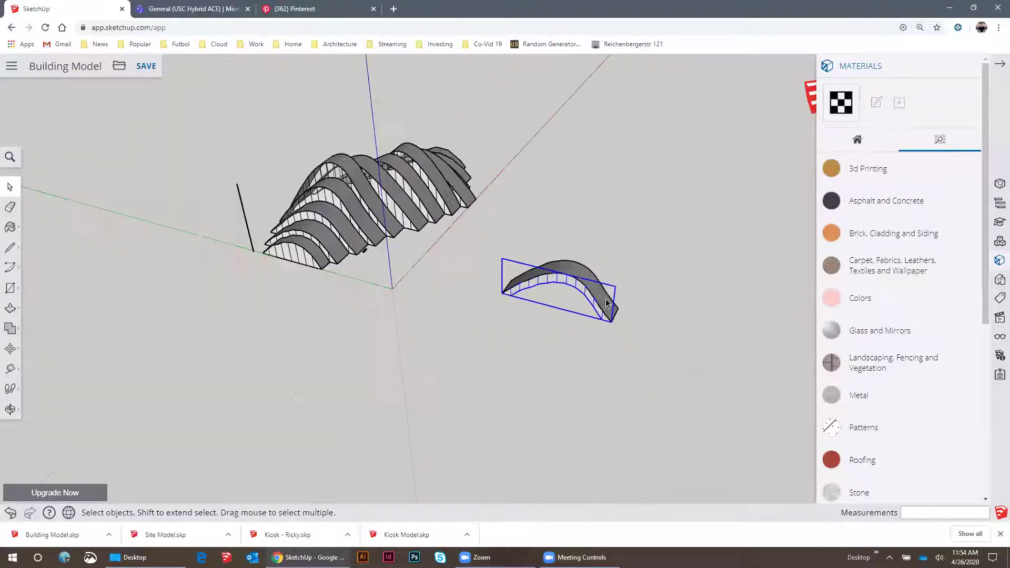
# Select the thin freestanding vertical post that stands beside the original building
pyautogui.scroll(10, 247, 244)
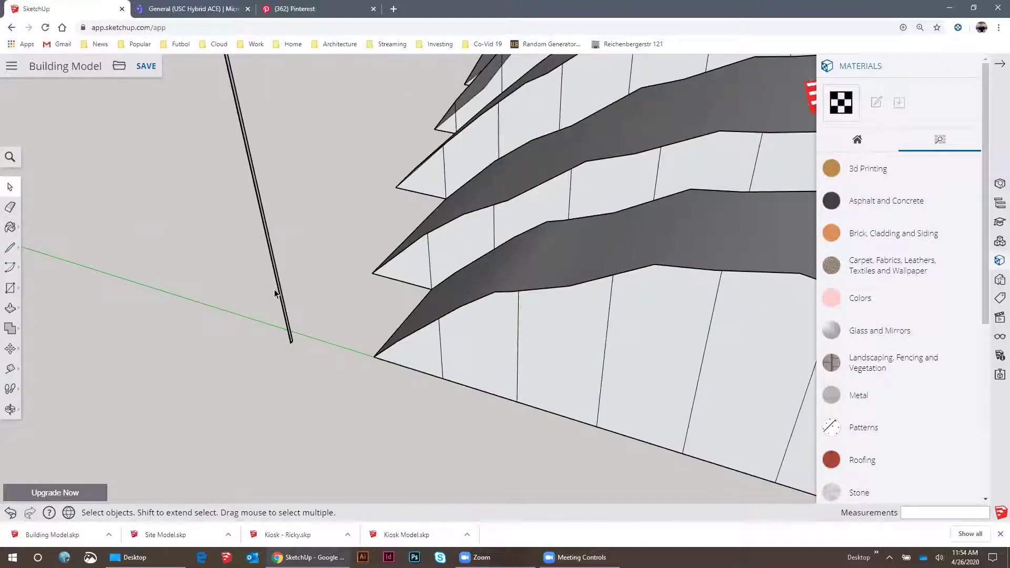
pyautogui.scroll(3, 310, 407)
pyautogui.click(305, 392)
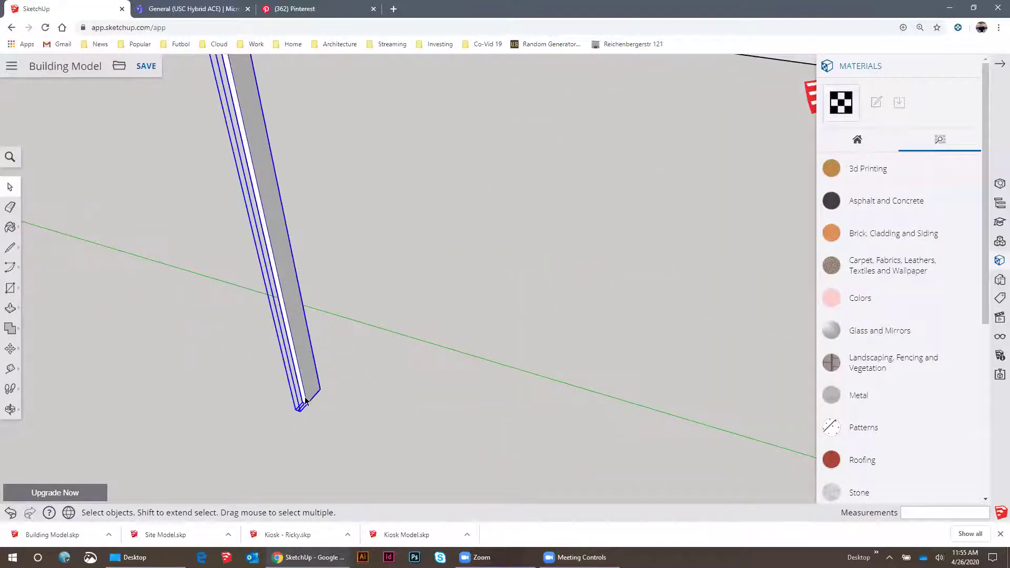
pyautogui.scroll(1, 303, 402)
pyautogui.press('m')
pyautogui.press('space')
pyautogui.click(377, 401)
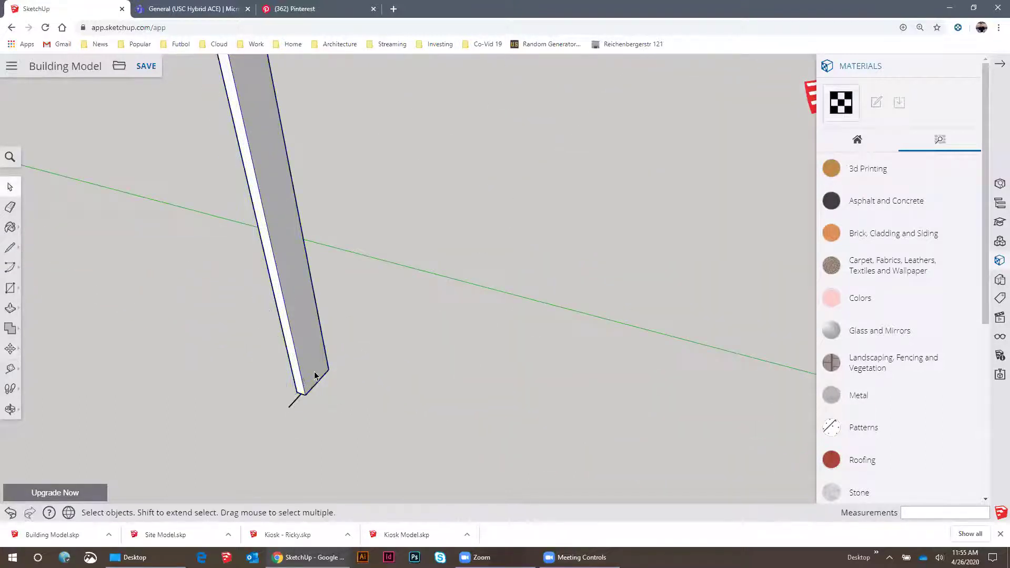
pyautogui.click(315, 366)
pyautogui.moveTo(316, 371); pyautogui.dragTo(353, 404, button='middle')
pyautogui.scroll(2, 353, 404)
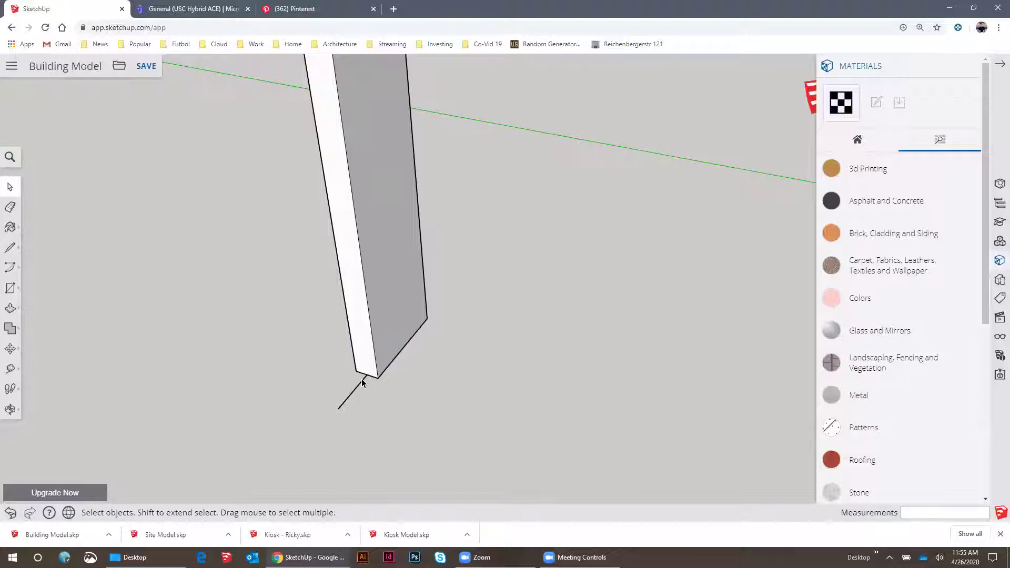
pyautogui.click(377, 367)
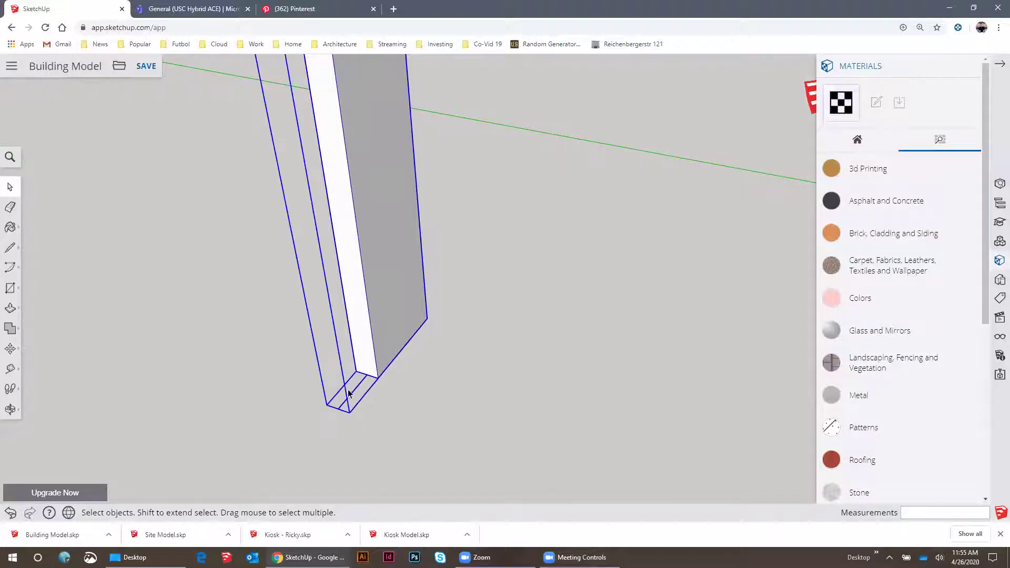
# Move the post by the midpoint of its bottom edge across to the separate roof band, placing it just beside the band's end
pyautogui.press('m')
pyautogui.click(338, 407)
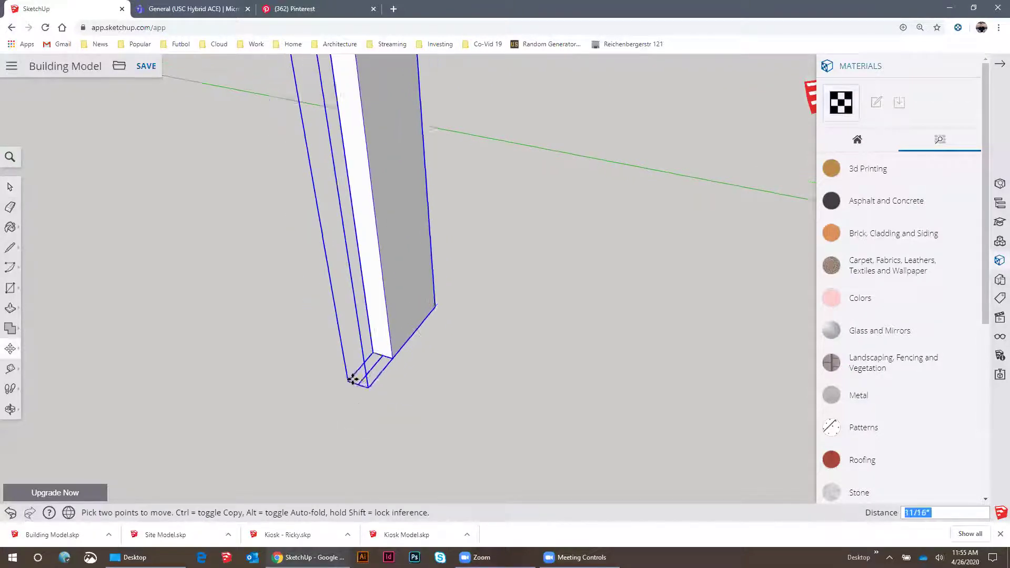
pyautogui.scroll(-5, 350, 380)
pyautogui.scroll(-8, 353, 378)
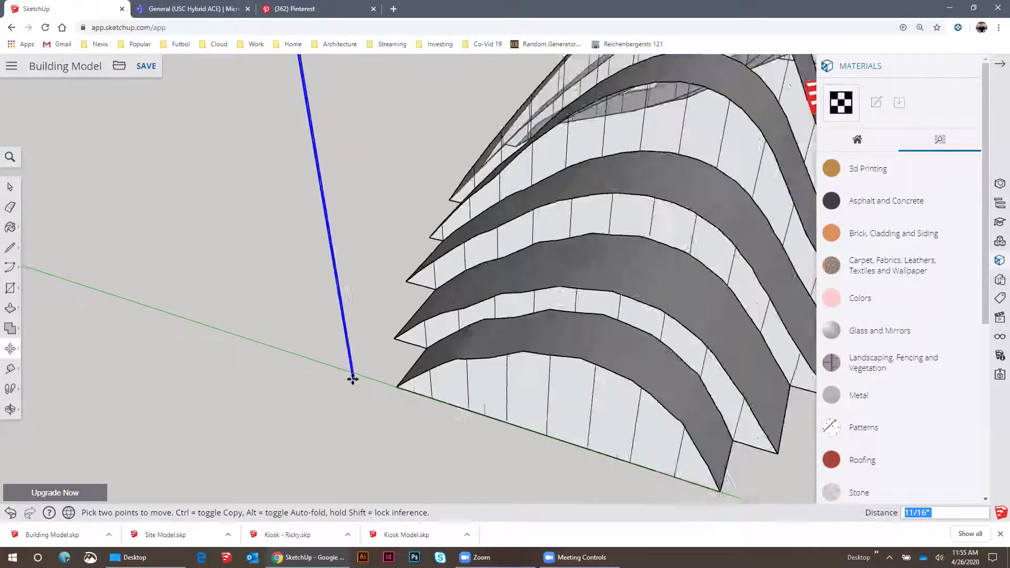
pyautogui.moveTo(482, 441); pyautogui.dragTo(219, 311, button='middle')
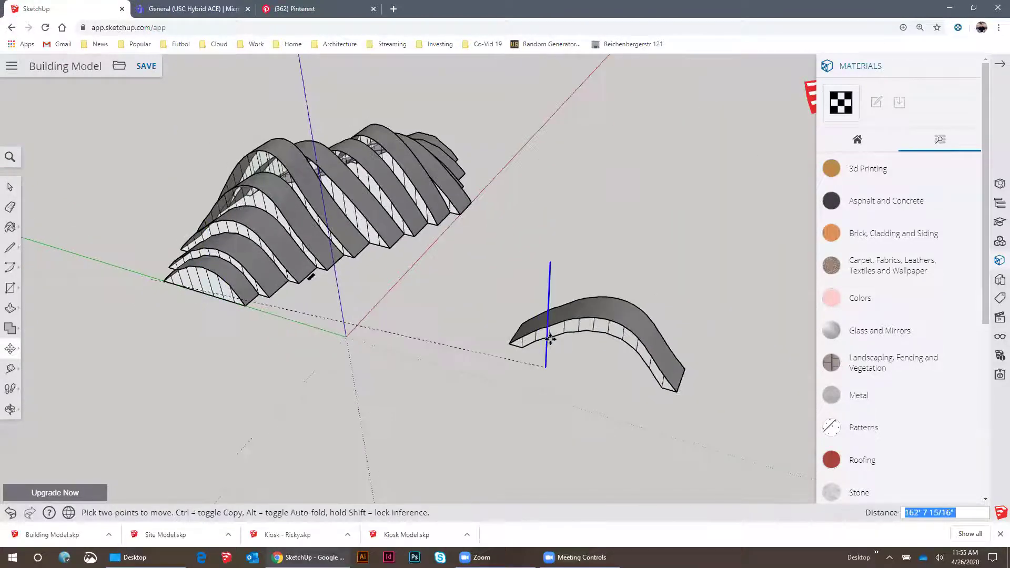
pyautogui.scroll(8, 526, 347)
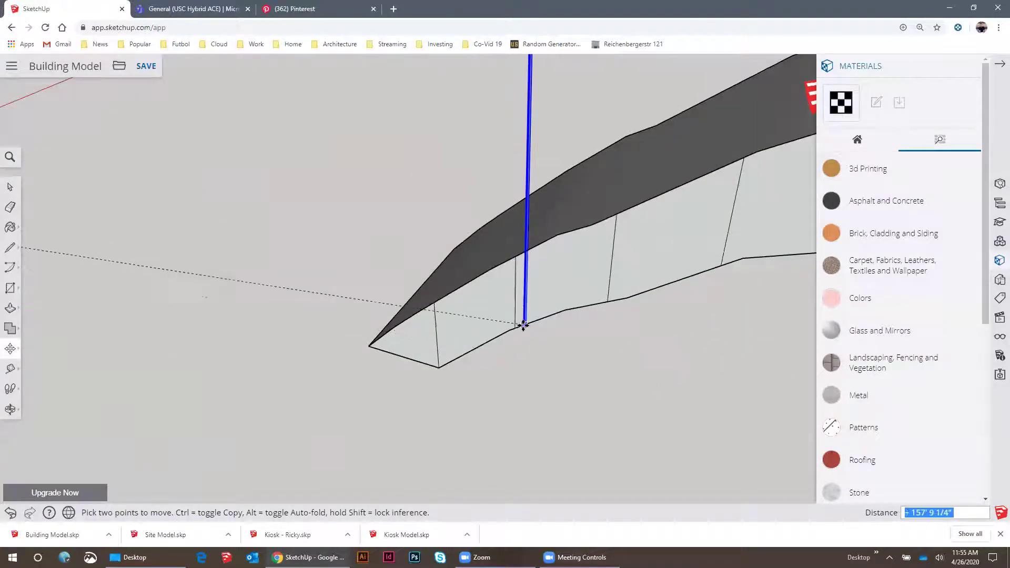
pyautogui.scroll(5, 514, 337)
pyautogui.moveTo(488, 329); pyautogui.dragTo(625, 322, button='middle')
pyautogui.scroll(3, 447, 371)
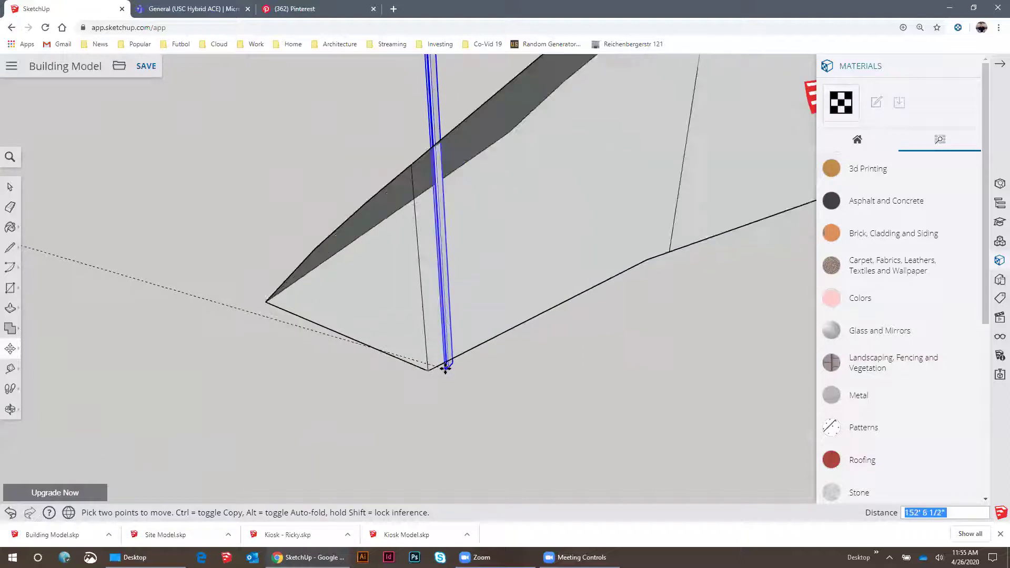
pyautogui.scroll(1, 445, 368)
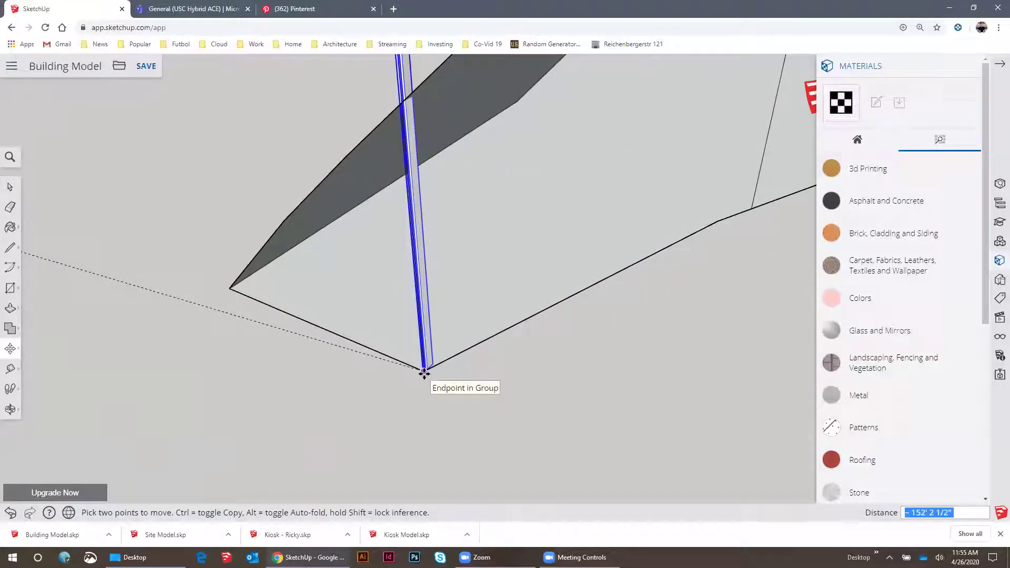
pyautogui.scroll(3, 421, 356)
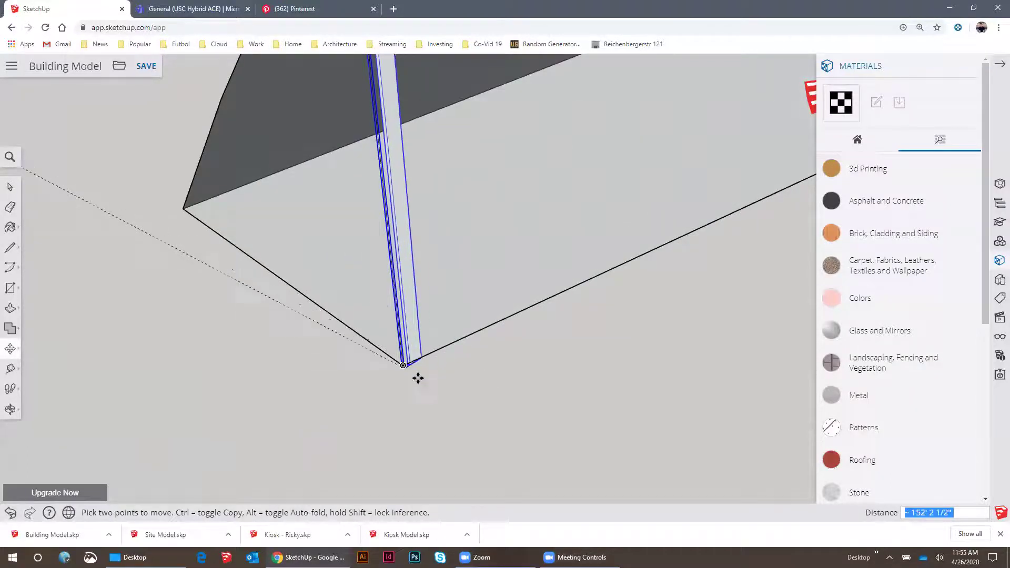
pyautogui.moveTo(473, 410); pyautogui.dragTo(338, 317, button='middle')
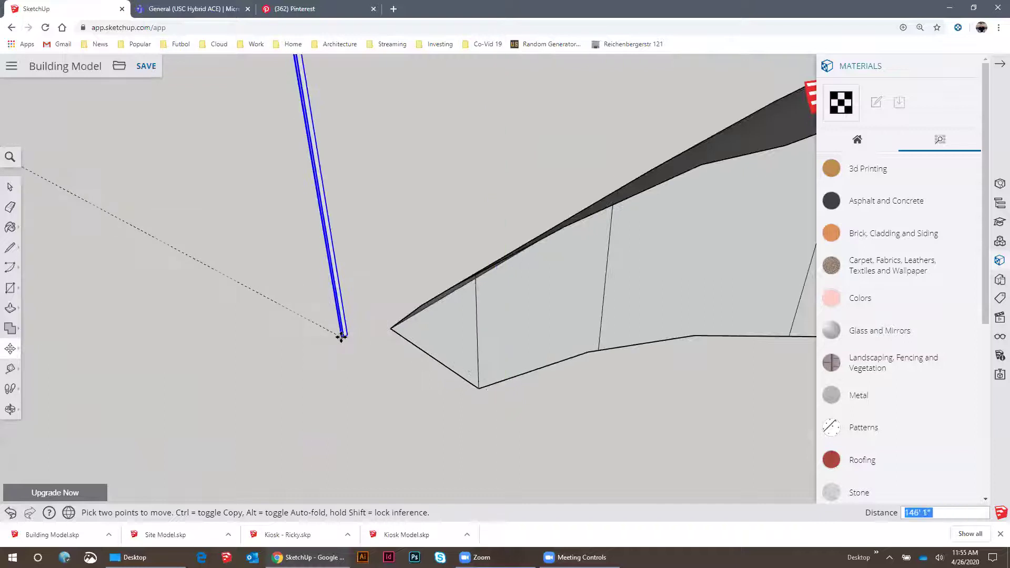
pyautogui.click(371, 300)
# Move the post by its bottom edge midpoint onto the lower corner at the near end of the separate band's infill
pyautogui.scroll(3, 427, 334)
pyautogui.scroll(-5, 430, 334)
pyautogui.scroll(4, 375, 320)
pyautogui.scroll(4, 384, 339)
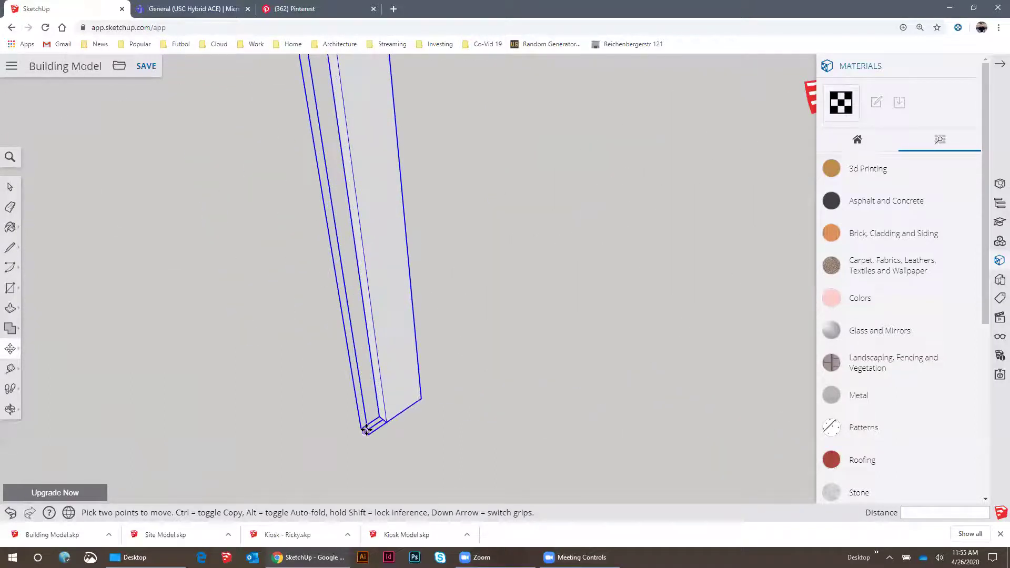
pyautogui.moveTo(389, 415); pyautogui.dragTo(363, 447, button='middle')
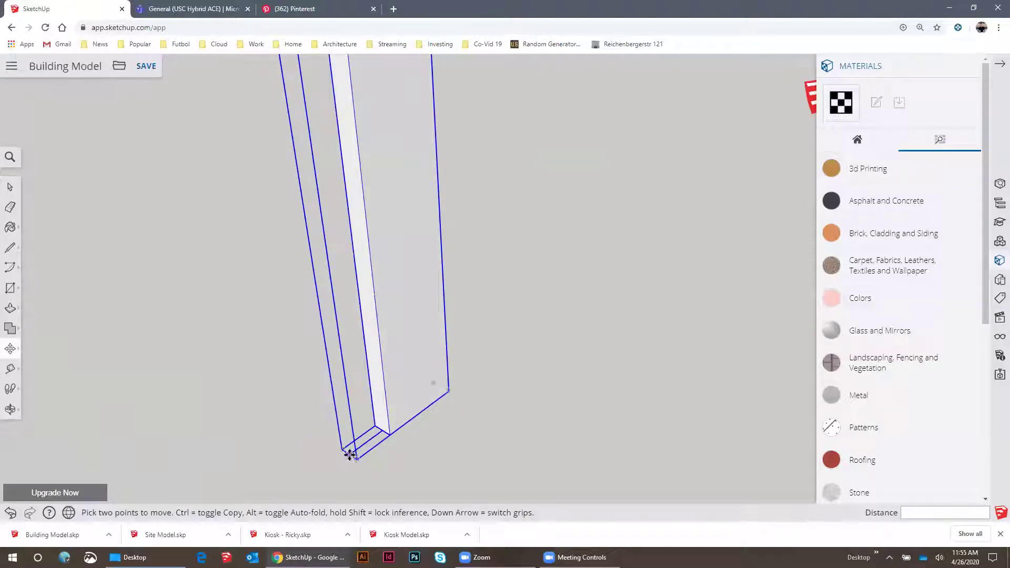
pyautogui.click(350, 455)
pyautogui.scroll(-5, 342, 319)
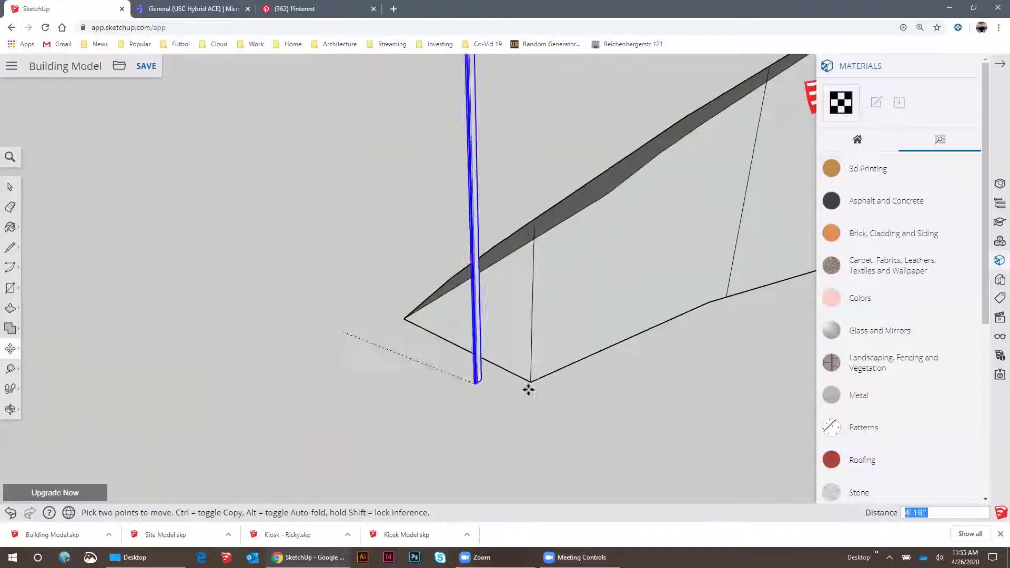
pyautogui.scroll(2, 528, 390)
pyautogui.click(518, 377)
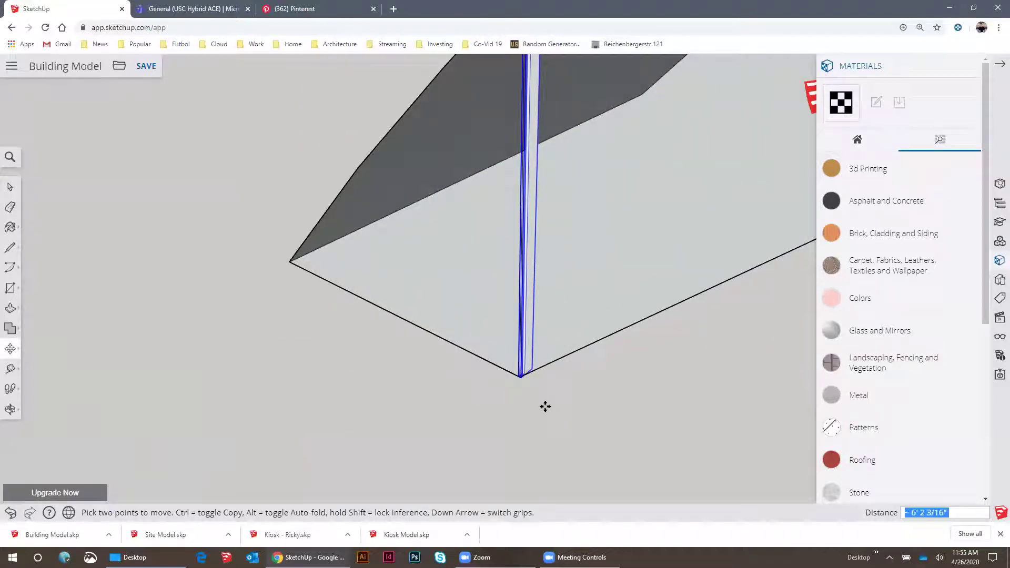
# Copy the post toward the infill's next panel seam and repeat it as a linear array of 15 copies
pyautogui.press('ctrl')
pyautogui.click(521, 378)
pyautogui.scroll(-1, 546, 388)
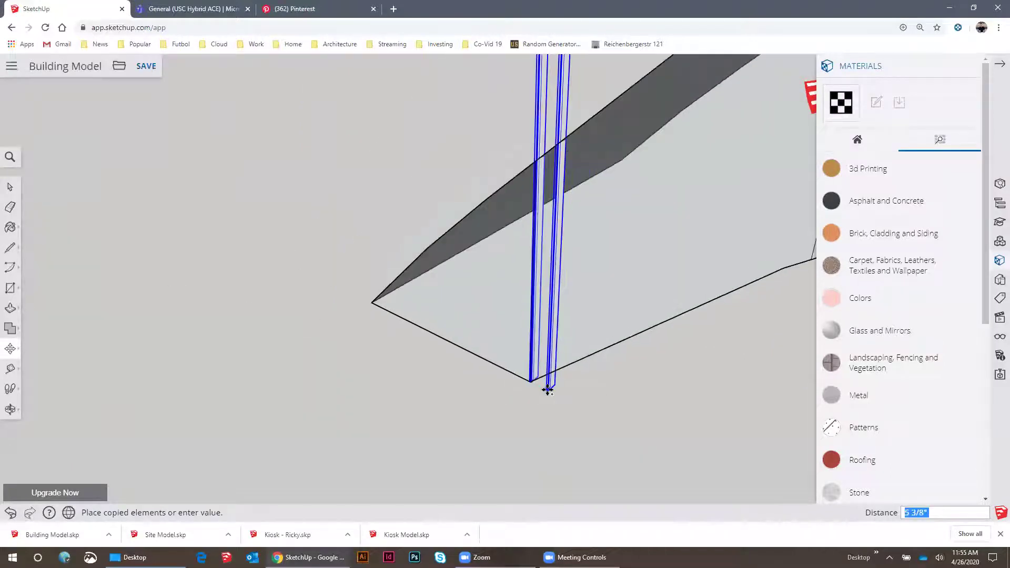
pyautogui.scroll(-1, 550, 391)
pyautogui.moveTo(552, 392); pyautogui.dragTo(491, 349, button='middle')
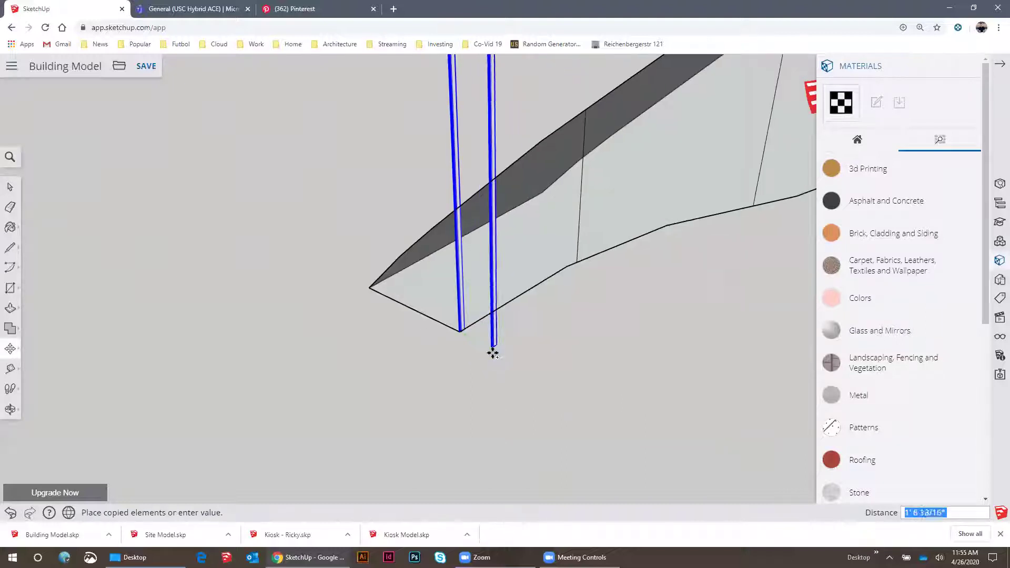
pyautogui.click(578, 262)
pyautogui.scroll(-6, 449, 279)
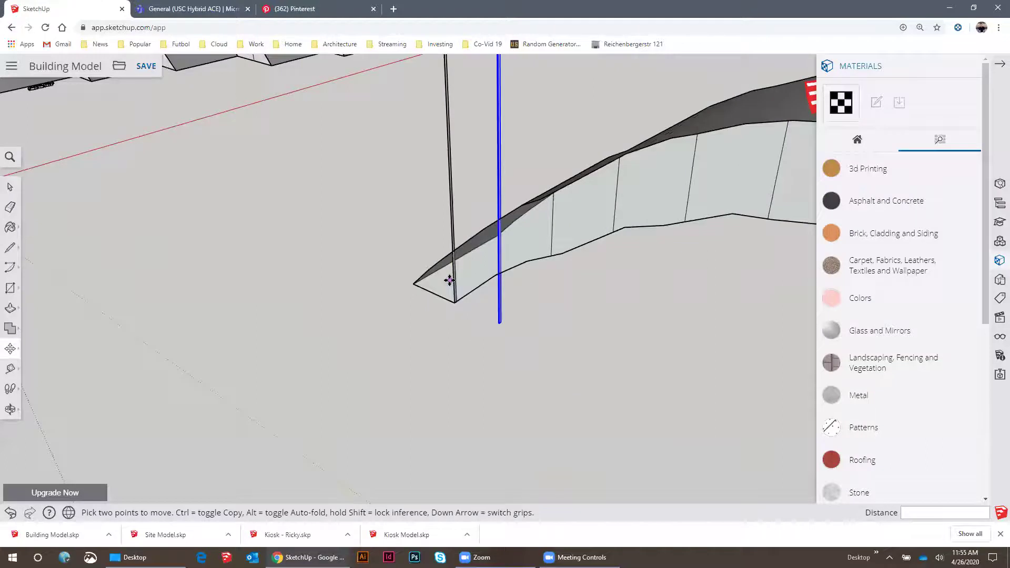
pyautogui.moveTo(448, 279); pyautogui.dragTo(484, 310, button='middle')
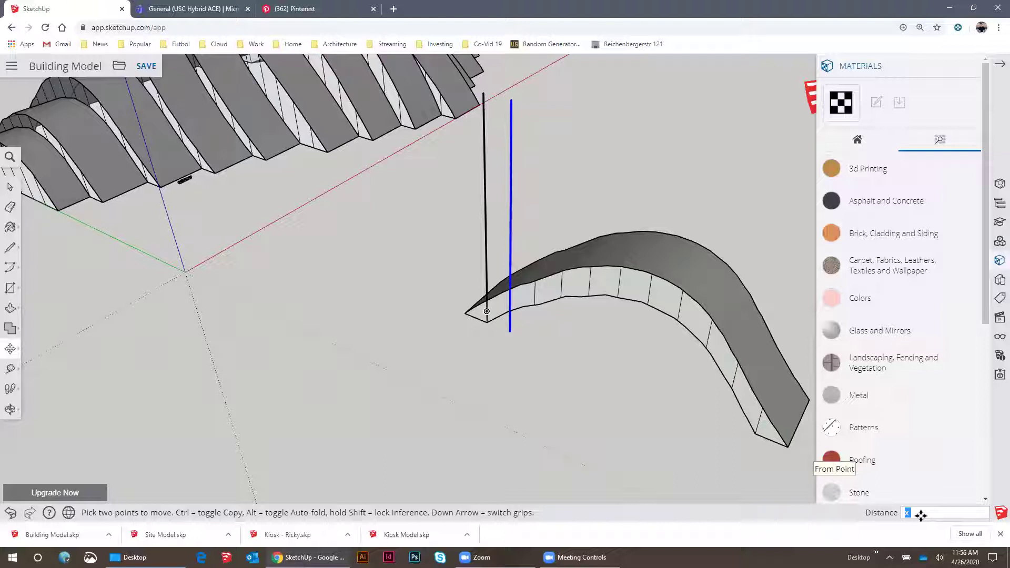
pyautogui.write('5')
pyautogui.press('Return')
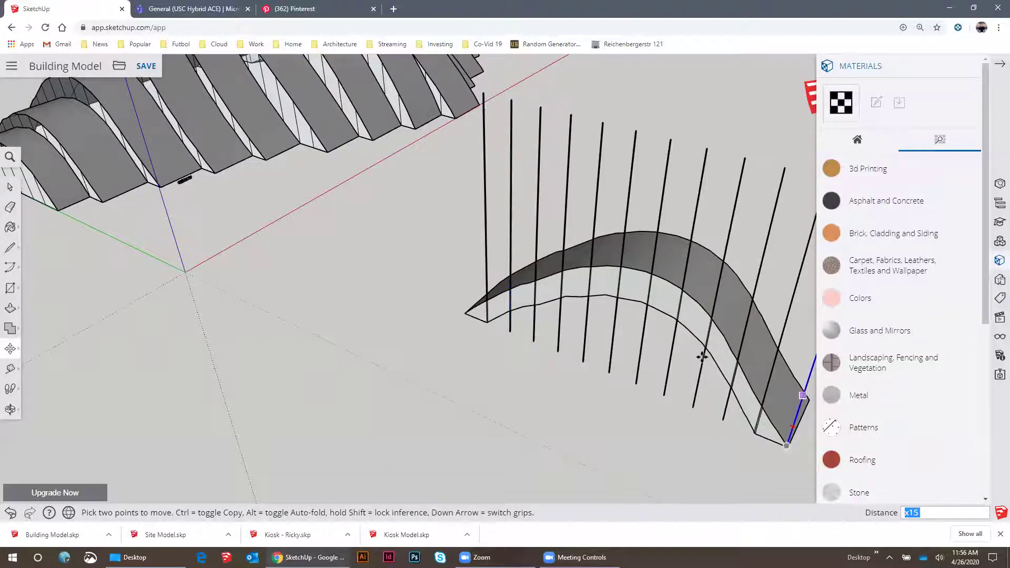
# Examine how the arrayed posts line up with the infill's panel seams from one end of the band to the other
pyautogui.keyDown('shift'); pyautogui.moveTo(582, 295); pyautogui.dragTo(625, 316, button='middle'); pyautogui.keyUp('shift')
pyautogui.scroll(3, 494, 286)
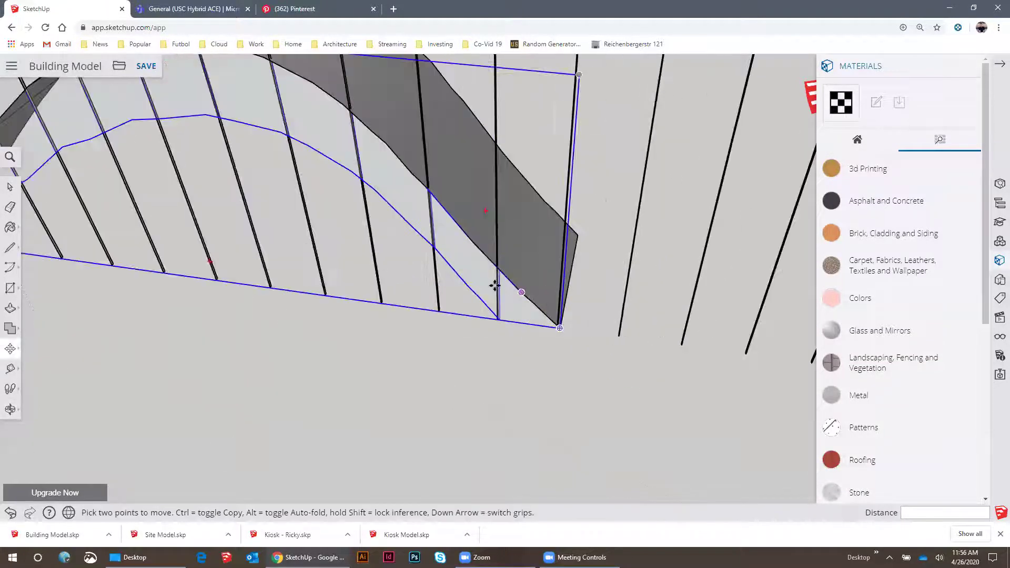
pyautogui.scroll(5, 494, 286)
pyautogui.moveTo(484, 282); pyautogui.dragTo(739, 388, button='middle')
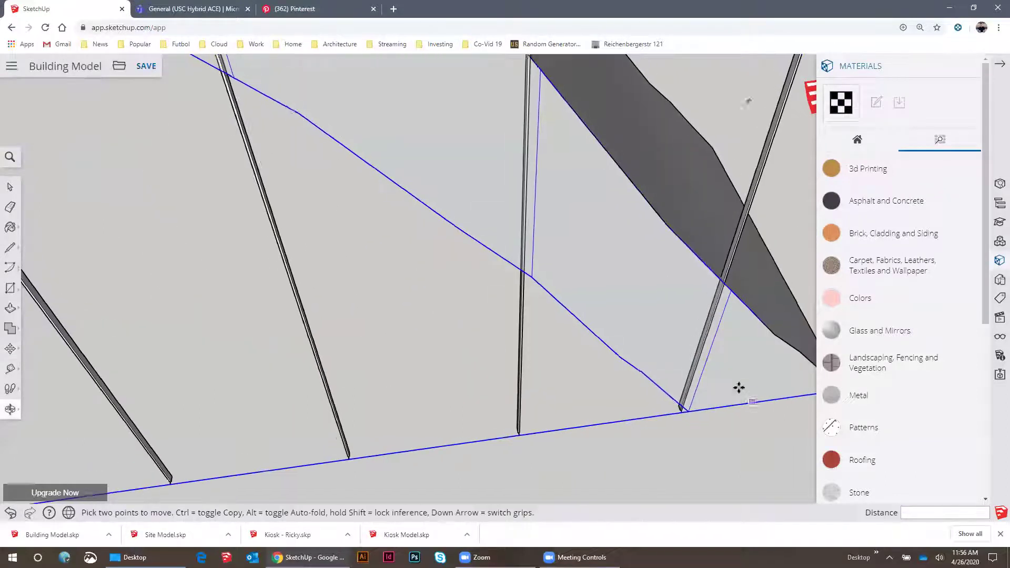
pyautogui.scroll(-3, 738, 388)
pyautogui.keyDown('shift'); pyautogui.moveTo(561, 235); pyautogui.dragTo(709, 271, button='middle'); pyautogui.keyUp('shift')
pyautogui.keyDown('shift'); pyautogui.moveTo(446, 172); pyautogui.dragTo(561, 230, button='middle'); pyautogui.keyUp('shift')
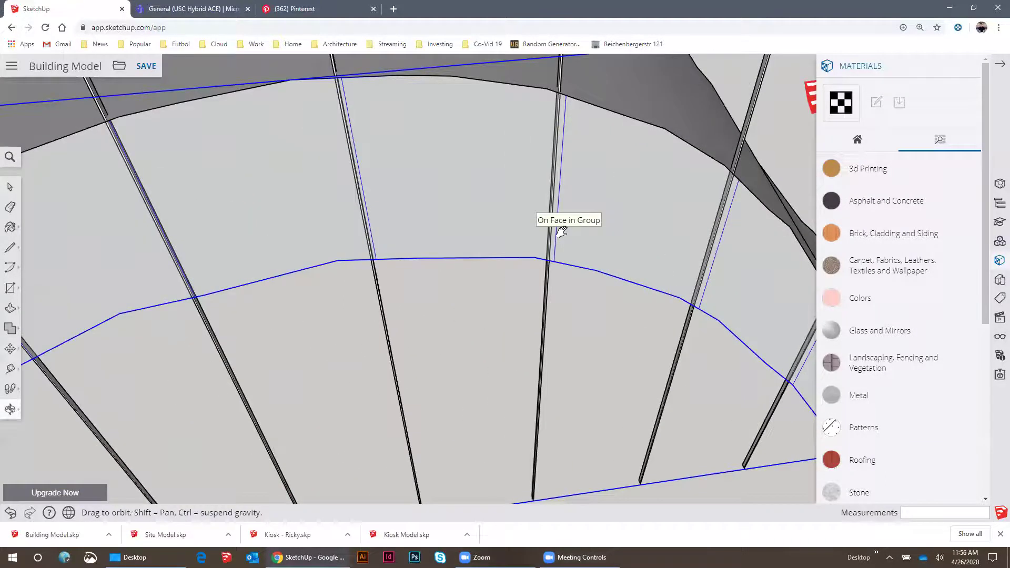
pyautogui.scroll(-5, 583, 229)
pyautogui.keyDown('shift'); pyautogui.moveTo(282, 279); pyautogui.dragTo(555, 199, button='middle'); pyautogui.keyUp('shift')
pyautogui.scroll(2, 432, 343)
pyautogui.scroll(5, 432, 344)
pyautogui.moveTo(354, 354); pyautogui.dragTo(241, 351, button='middle')
pyautogui.scroll(-3, 241, 351)
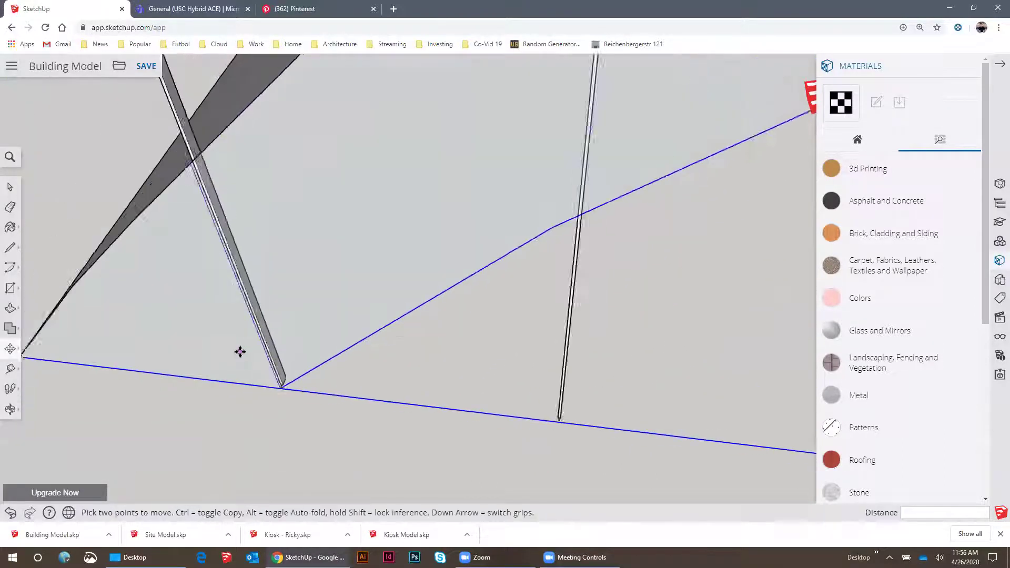
pyautogui.scroll(2, 371, 248)
pyautogui.moveTo(372, 248); pyautogui.dragTo(180, 263, button='middle')
pyautogui.moveTo(408, 244); pyautogui.dragTo(434, 253, button='middle')
pyautogui.scroll(-2, 427, 255)
pyautogui.scroll(-5, 399, 255)
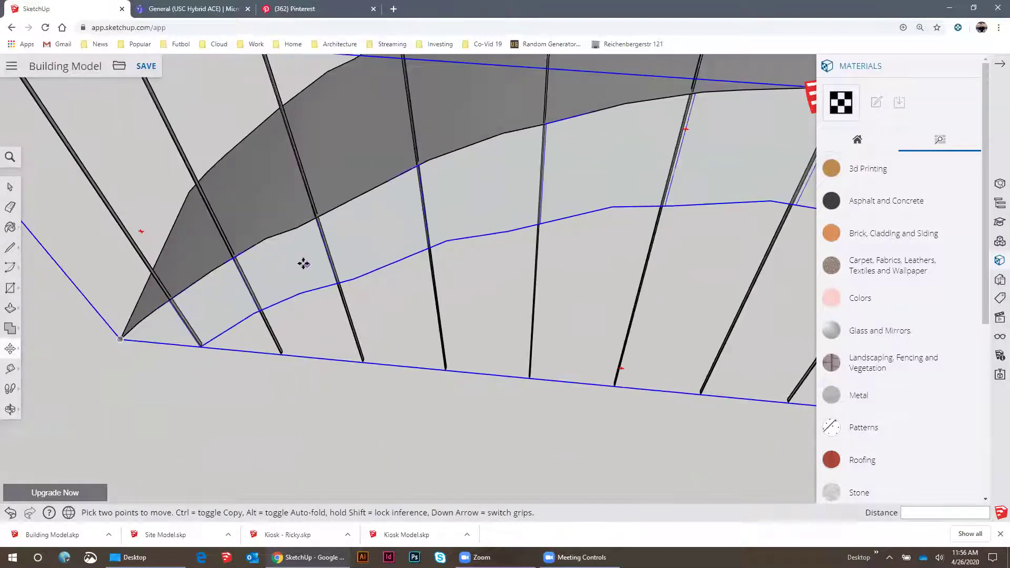
# Undo the array of post copies, leaving the single post at the infill's corner
pyautogui.press('space')
pyautogui.click(330, 278)
pyautogui.scroll(-3, 388, 290)
pyautogui.hotkey('ctrl', 'z')
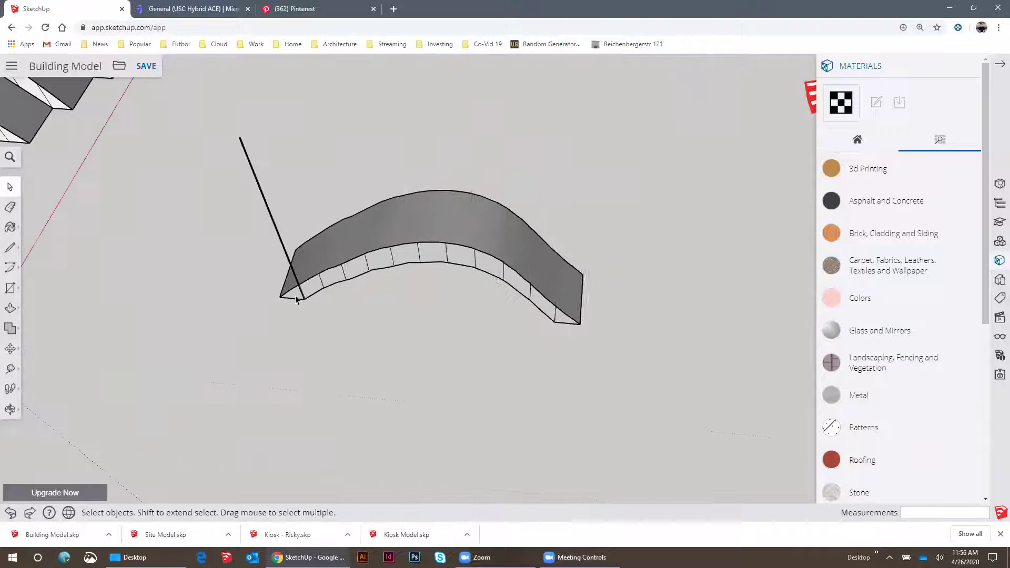
# Copy the corner post one panel over, using the distance between two neighbouring infill seams as the spacing
pyautogui.scroll(9, 299, 295)
pyautogui.scroll(3, 337, 332)
pyautogui.moveTo(354, 342); pyautogui.dragTo(395, 343, button='middle')
pyautogui.click(337, 279)
pyautogui.scroll(-8, 396, 343)
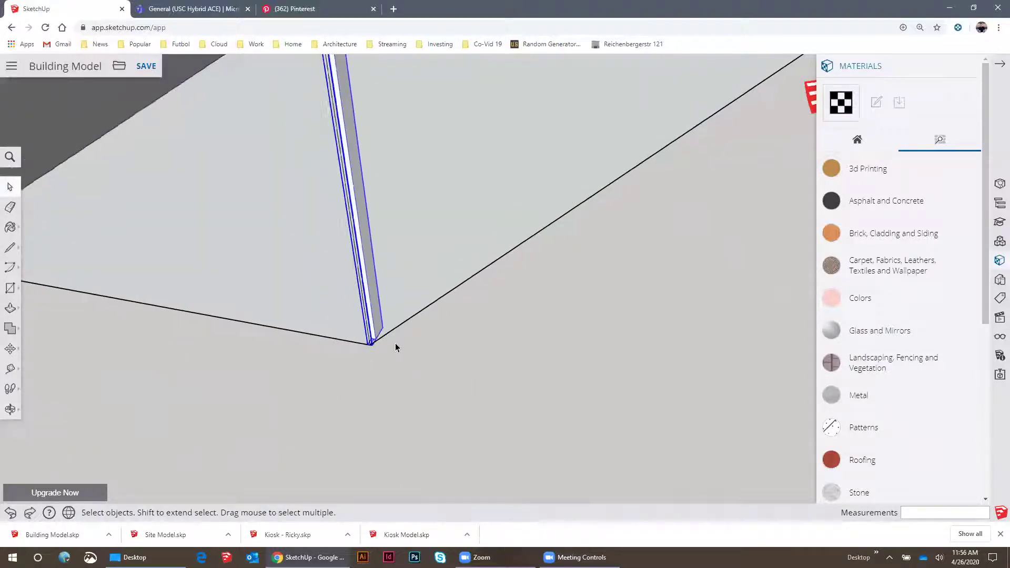
pyautogui.press('m')
pyautogui.scroll(1, 497, 201)
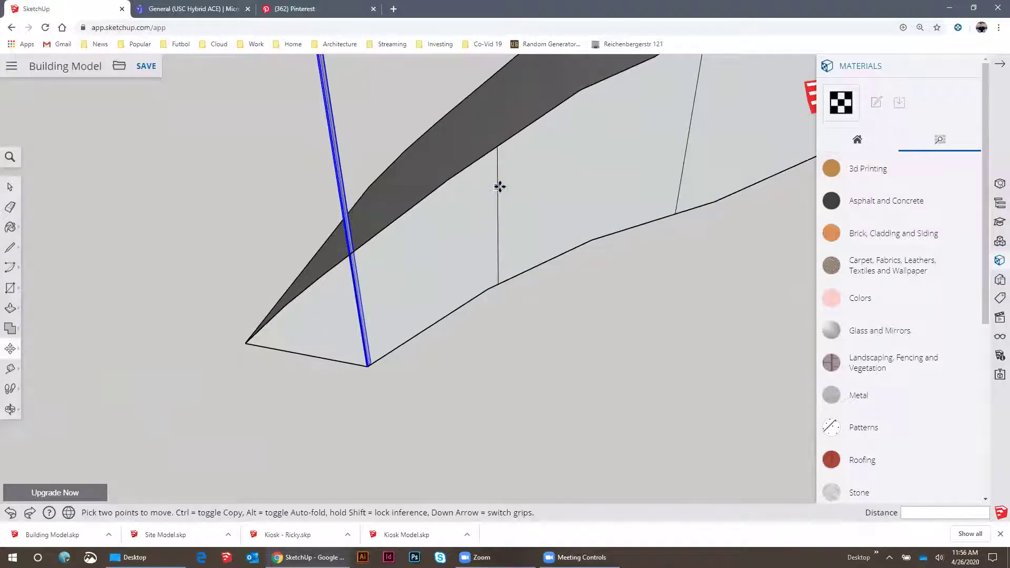
pyautogui.click(499, 186)
pyautogui.press('ctrl')
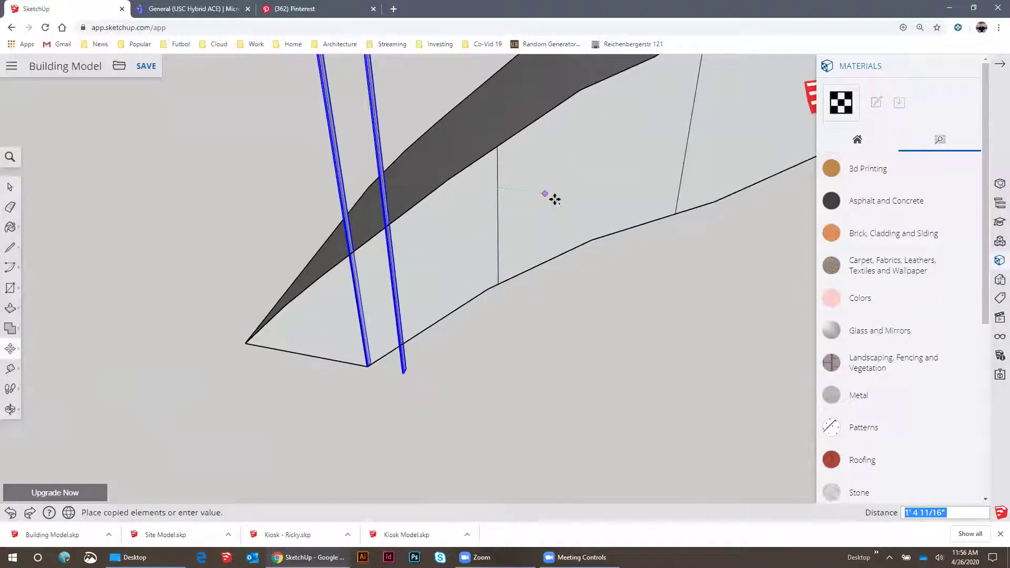
pyautogui.click(674, 209)
# Repeat the post copy as a linear array of 15 at the same spacing
pyautogui.scroll(-4, 286, 271)
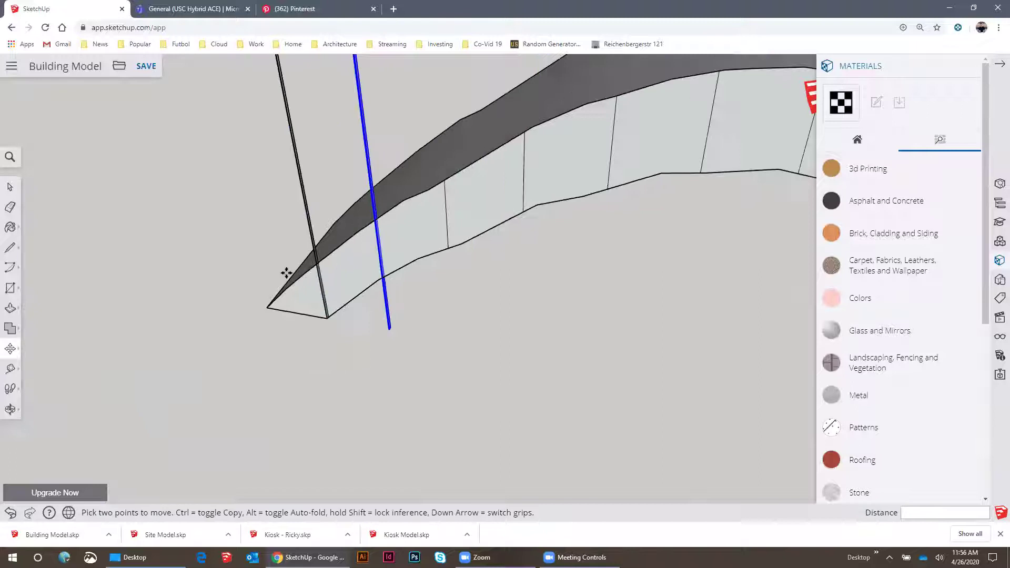
pyautogui.write('x10')
pyautogui.press('Return')
pyautogui.press('space')
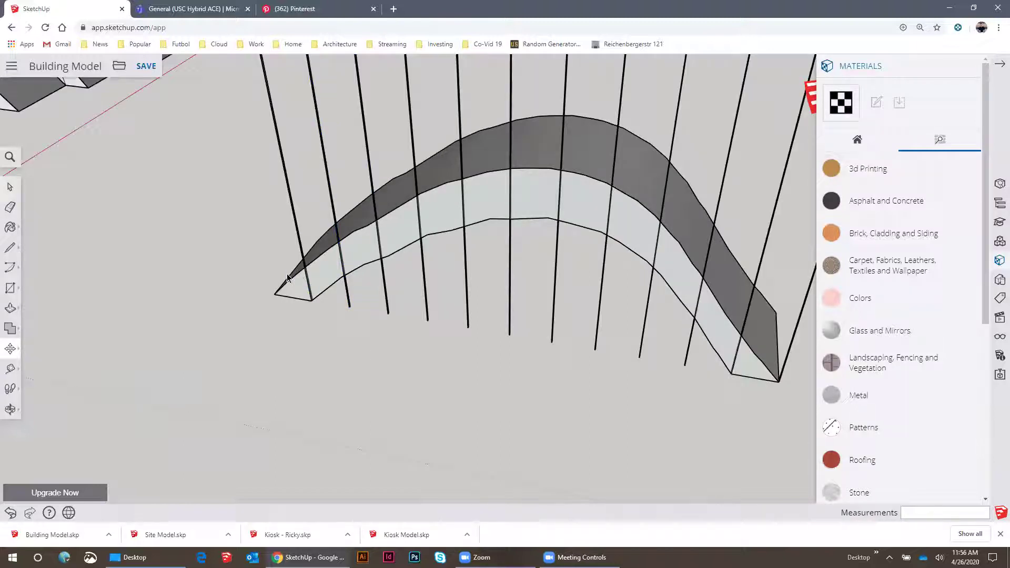
# Delete the five surplus posts at and beyond the far end of the separate roof band
pyautogui.scroll(5, 768, 362)
pyautogui.moveTo(736, 385); pyautogui.dragTo(577, 439, button='middle')
pyautogui.scroll(-5, 577, 439)
pyautogui.moveTo(428, 259); pyautogui.dragTo(579, 268, button='middle')
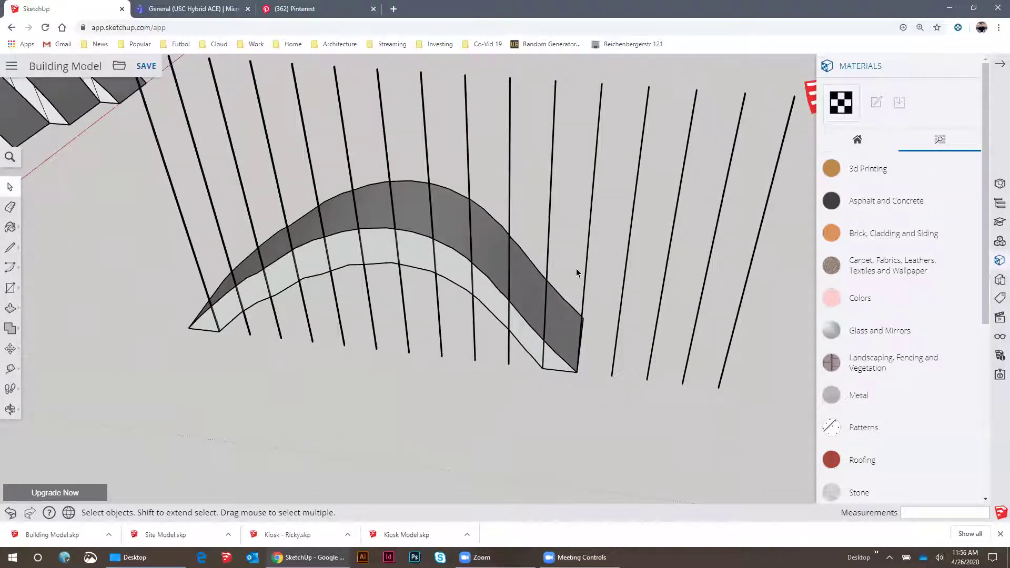
pyautogui.moveTo(614, 259); pyautogui.dragTo(613, 260)
pyautogui.press('Delete')
pyautogui.moveTo(537, 315); pyautogui.dragTo(567, 232, button='middle')
pyautogui.scroll(-2, 605, 372)
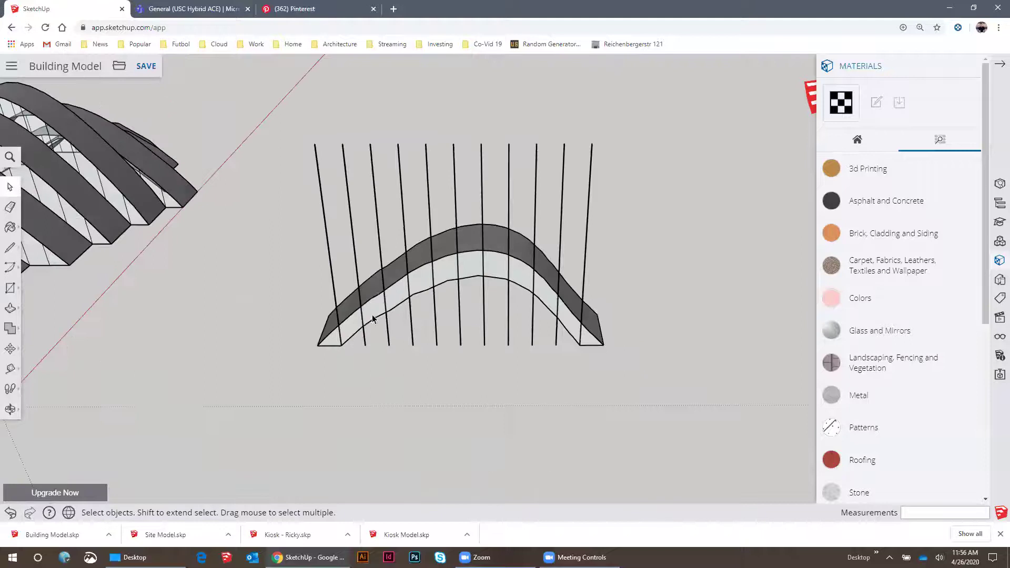
# Select all eleven vertical posts and make them into one group
pyautogui.scroll(4, 370, 315)
pyautogui.scroll(-2, 354, 318)
pyautogui.moveTo(341, 310); pyautogui.dragTo(655, 180, button='middle')
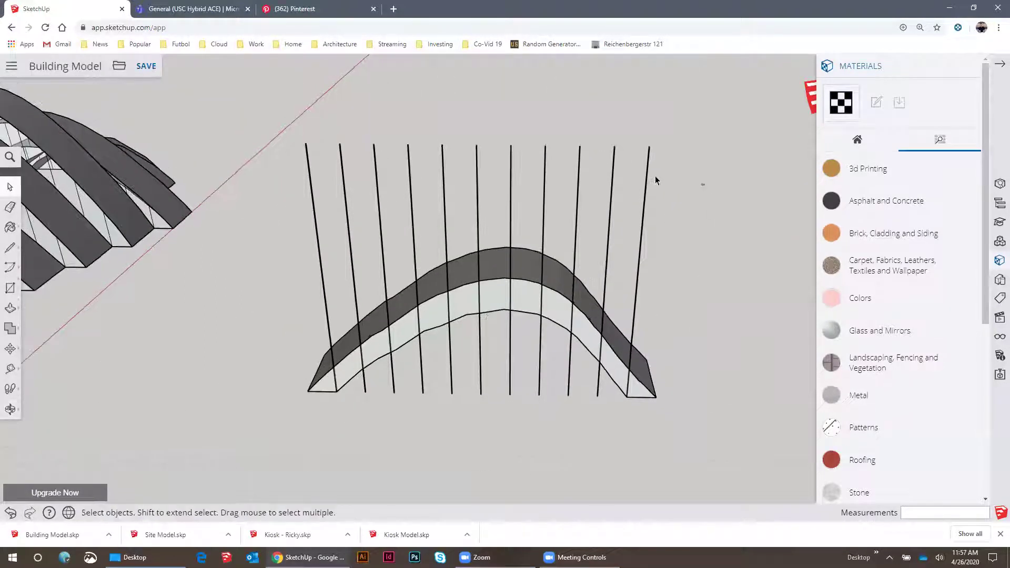
pyautogui.moveTo(291, 127); pyautogui.dragTo(291, 128)
pyautogui.scroll(4, 345, 198)
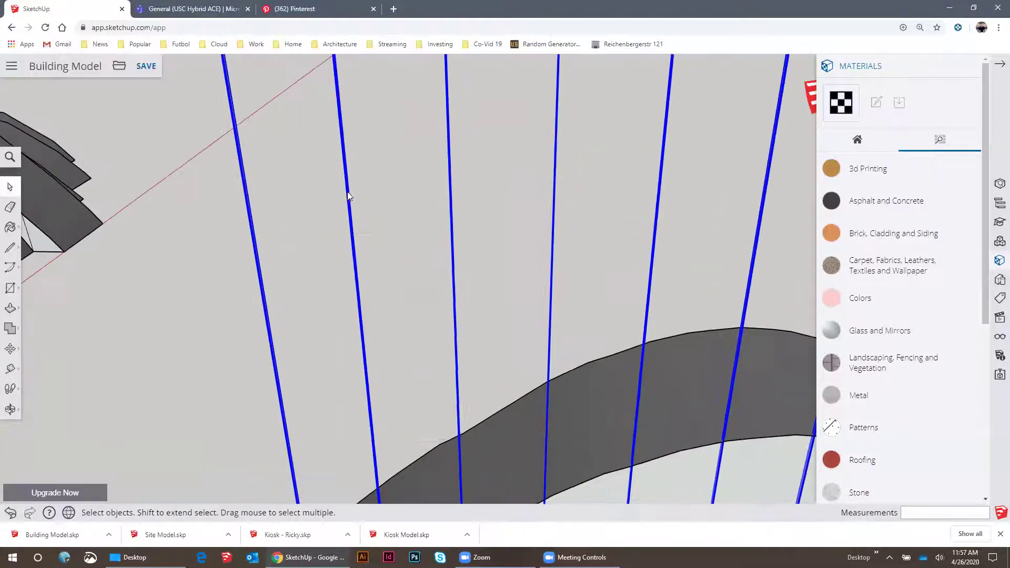
pyautogui.rightClick(347, 193)
pyautogui.click(385, 353)
pyautogui.scroll(-5, 339, 283)
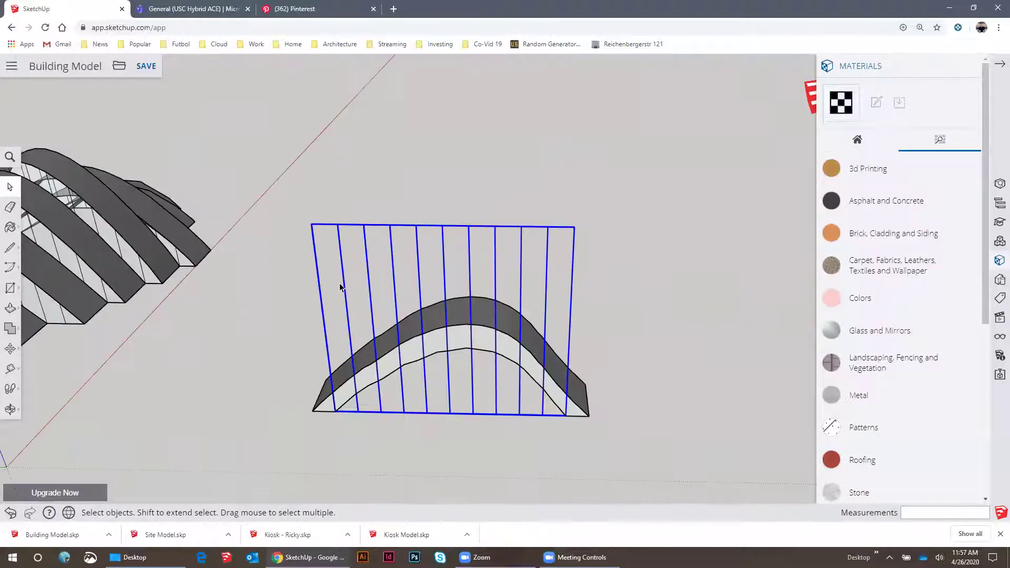
# Open the infill group and erase all the vertical seam lines between its panels
pyautogui.scroll(3, 339, 405)
pyautogui.moveTo(343, 383); pyautogui.dragTo(443, 303, button='middle')
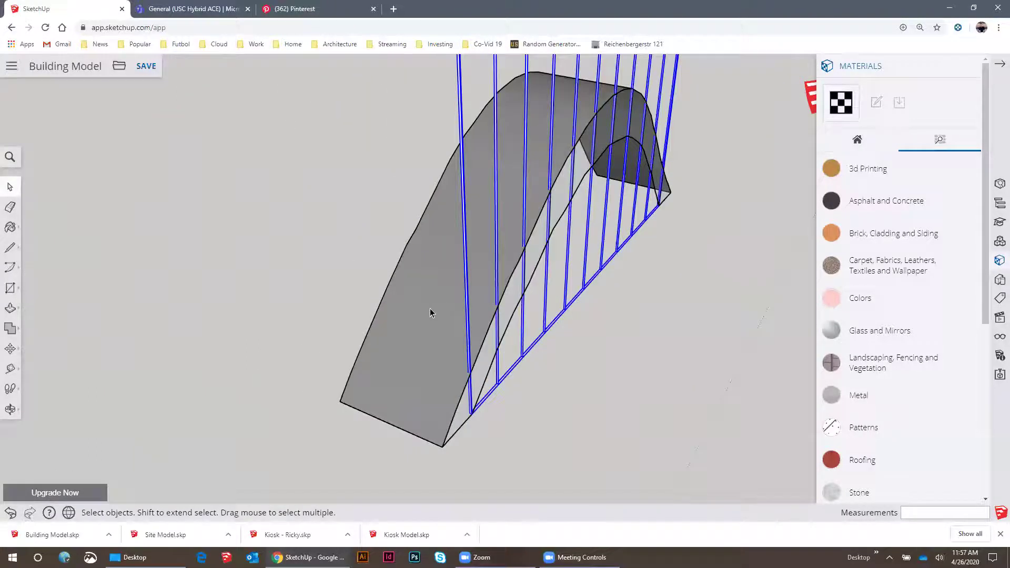
pyautogui.scroll(3, 484, 363)
pyautogui.doubleClick(475, 366)
pyautogui.click(476, 366)
pyautogui.tripleClick(476, 367)
pyautogui.scroll(-4, 477, 367)
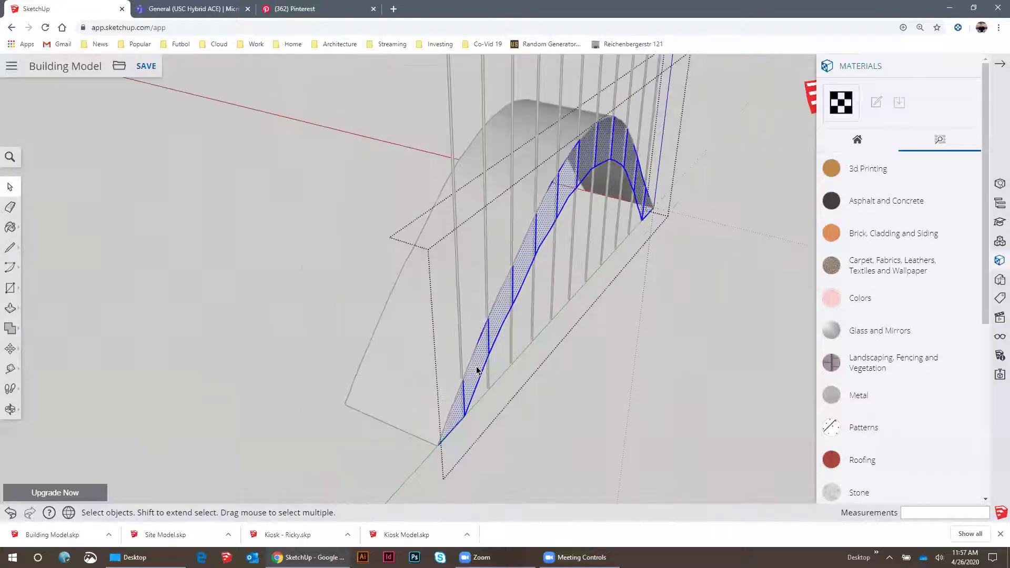
pyautogui.scroll(2, 479, 363)
pyautogui.moveTo(482, 361); pyautogui.dragTo(444, 333, button='middle')
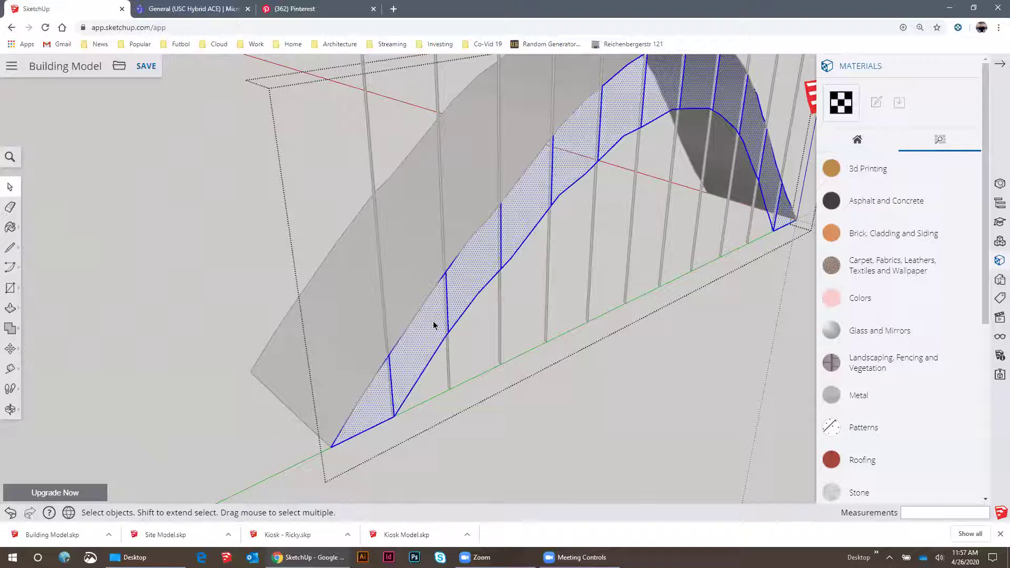
pyautogui.scroll(2, 393, 381)
pyautogui.press('e')
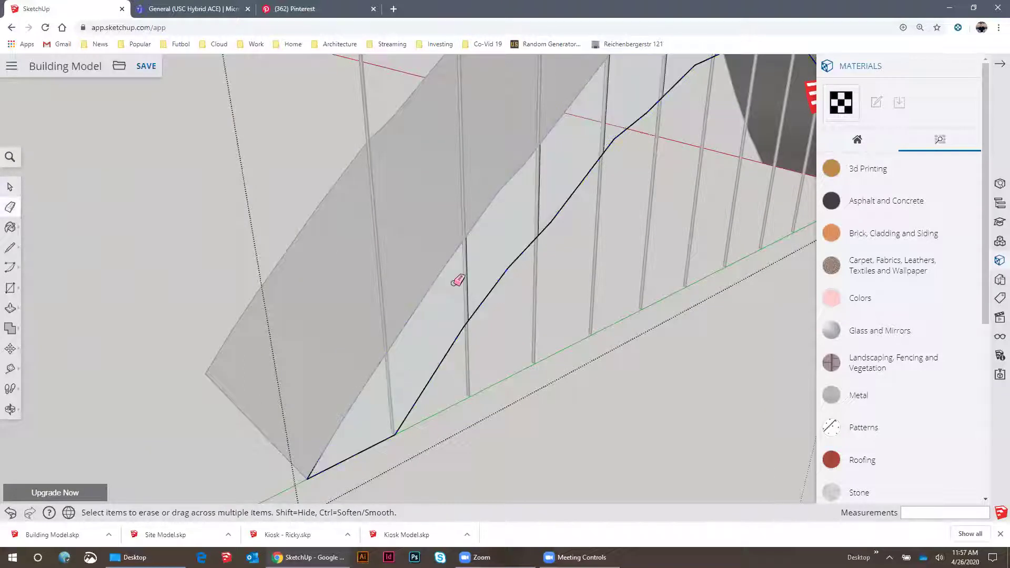
pyautogui.moveTo(475, 257); pyautogui.dragTo(413, 310, button='middle')
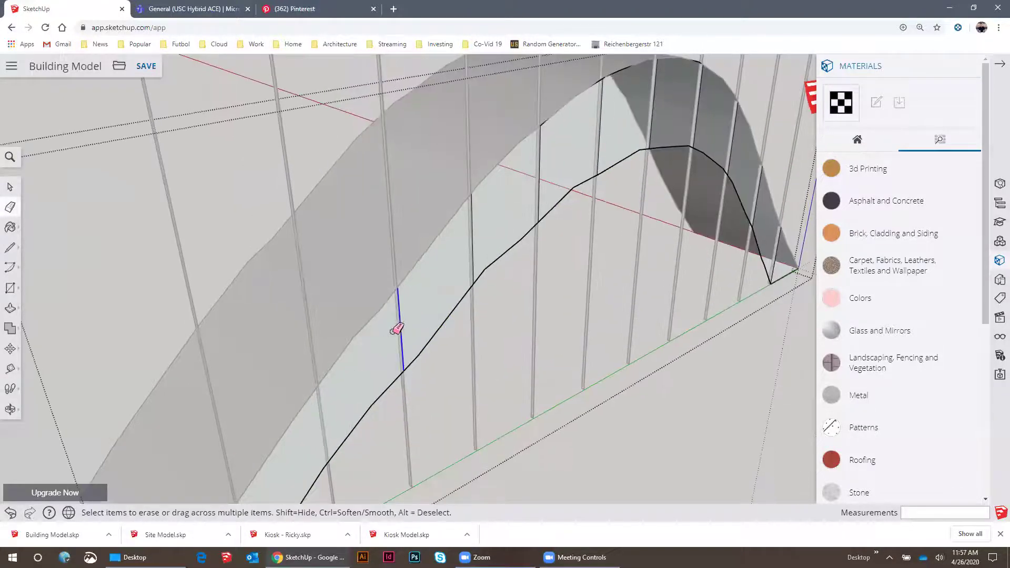
pyautogui.moveTo(491, 206)
pyautogui.mouseDown(button='middle')
pyautogui.moveTo(384, 309)
pyautogui.moveTo(421, 279)
pyautogui.moveTo(336, 305)
pyautogui.mouseUp(button='middle')
pyautogui.click(439, 275)
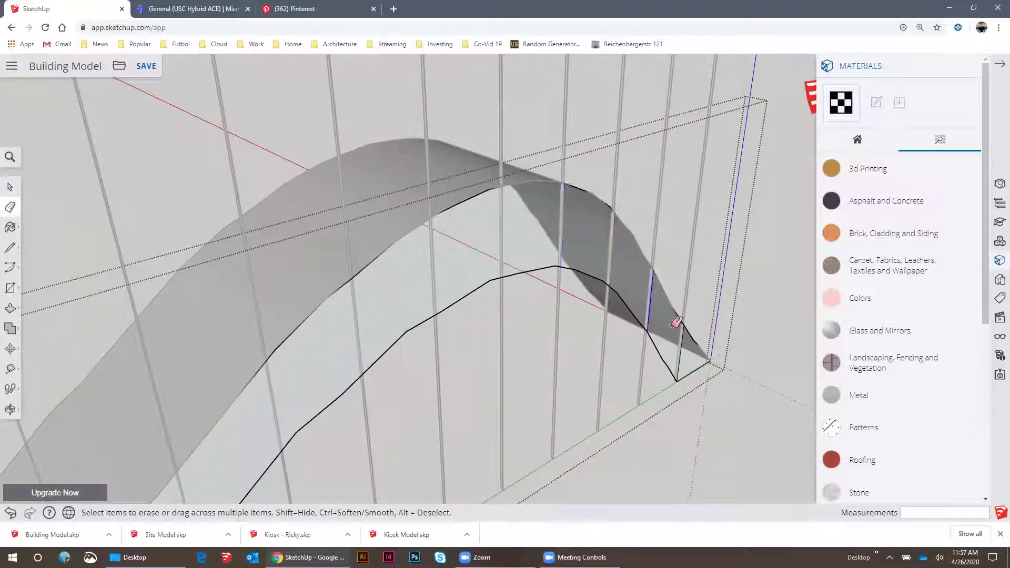
# Copy the seamless infill face along the red axis to the opposite edge of the roof band
pyautogui.scroll(-5, 647, 310)
pyautogui.moveTo(531, 263); pyautogui.dragTo(653, 298, button='middle')
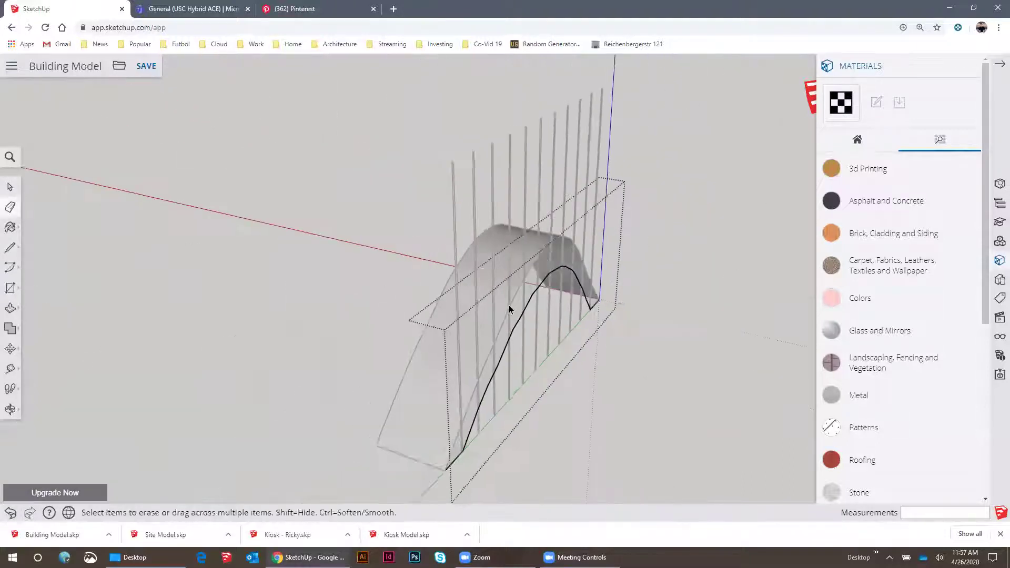
pyautogui.press('space')
pyautogui.scroll(3, 522, 309)
pyautogui.doubleClick(522, 308)
pyautogui.moveTo(521, 308)
pyautogui.mouseDown(button='middle')
pyautogui.moveTo(515, 278)
pyautogui.moveTo(502, 314)
pyautogui.mouseUp(button='middle')
pyautogui.press('m')
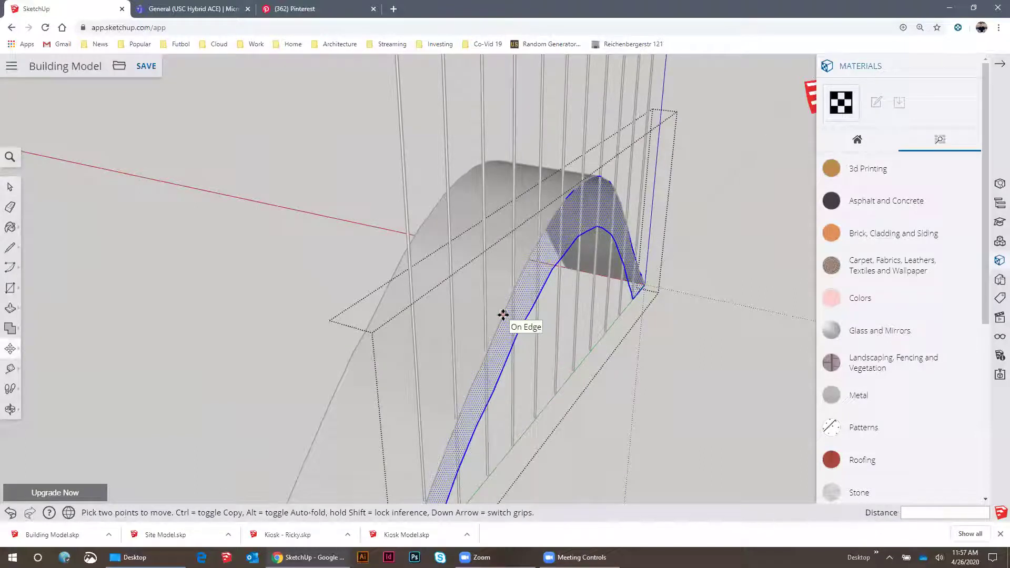
pyautogui.click(500, 317)
pyautogui.press('ctrl')
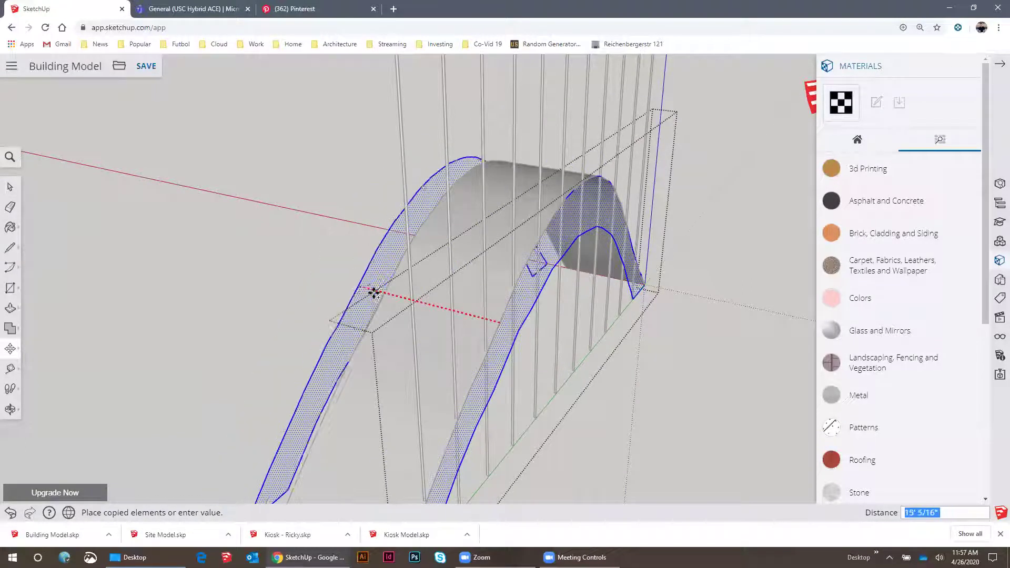
pyautogui.click(386, 289)
# Offset the outline of the copied infill face inward by 4"
pyautogui.moveTo(458, 299); pyautogui.dragTo(993, 396, button='middle')
pyautogui.moveTo(720, 305); pyautogui.dragTo(925, 289, button='middle')
pyautogui.moveTo(552, 232); pyautogui.dragTo(263, 295, button='middle')
pyautogui.moveTo(12, 349)
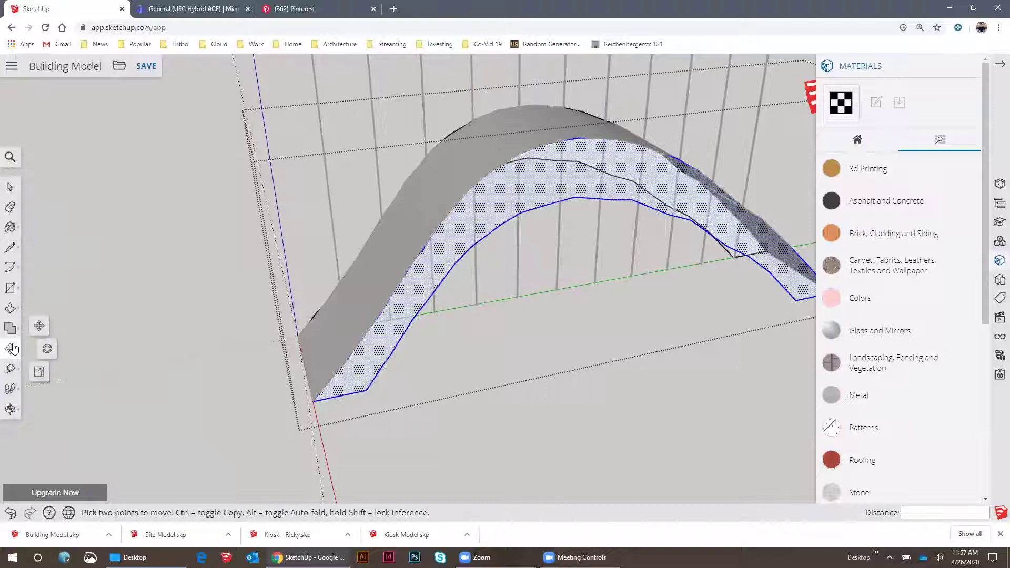
pyautogui.click(11, 293)
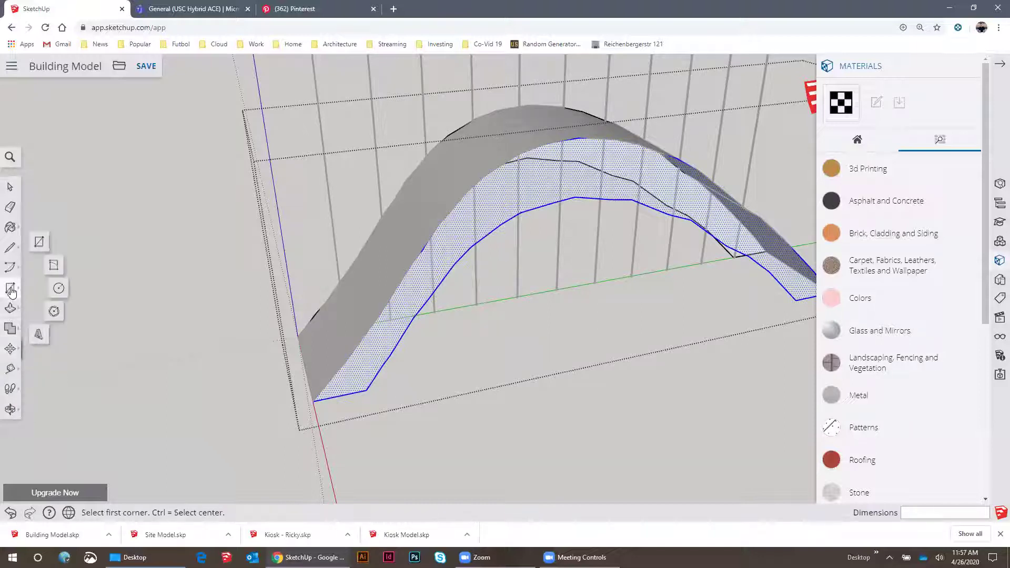
pyautogui.click(11, 311)
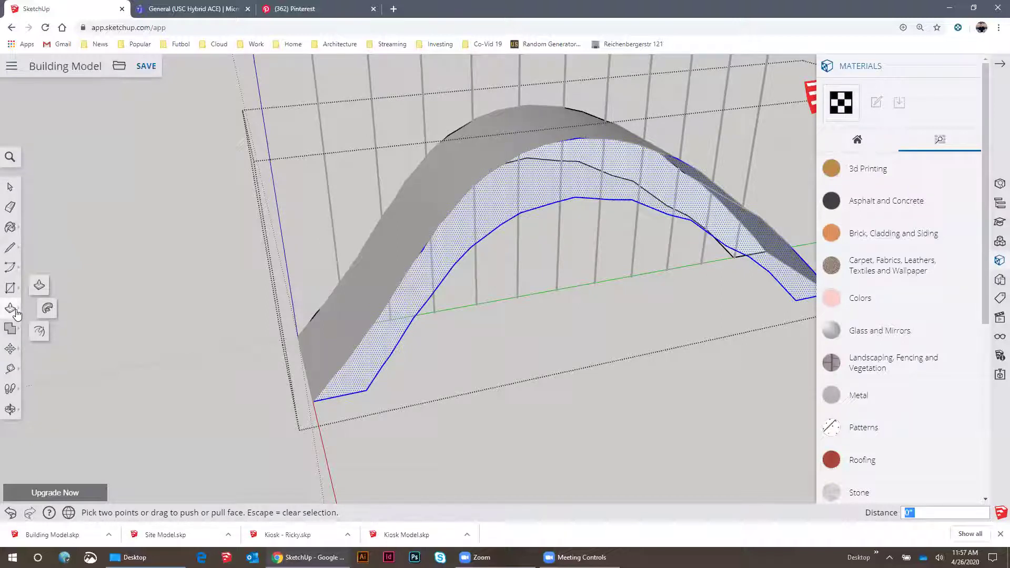
pyautogui.click(41, 331)
pyautogui.scroll(5, 389, 365)
pyautogui.click(316, 349)
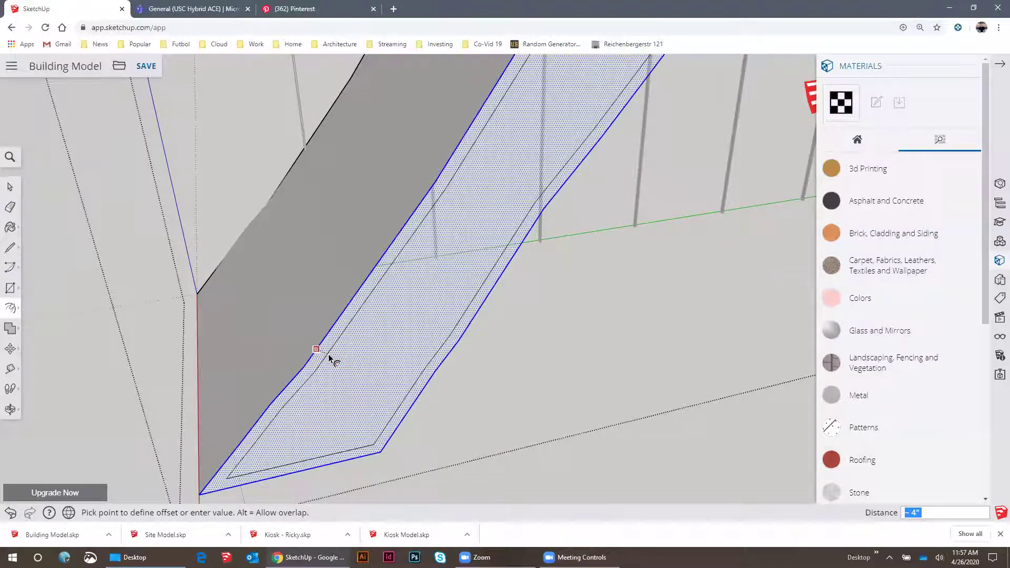
pyautogui.click(330, 359)
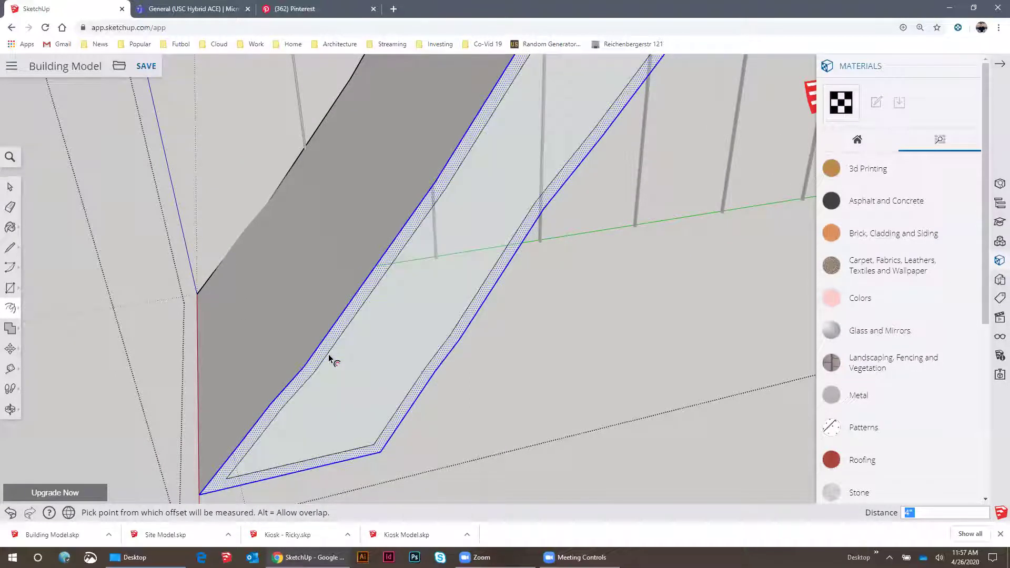
# Extend the upper offset line across the bottom edge at the copied face's near foot and erase the overshoot
pyautogui.scroll(-5, 329, 359)
pyautogui.moveTo(286, 399); pyautogui.dragTo(653, 252, button='middle')
pyautogui.scroll(5, 736, 251)
pyautogui.scroll(-4, 653, 251)
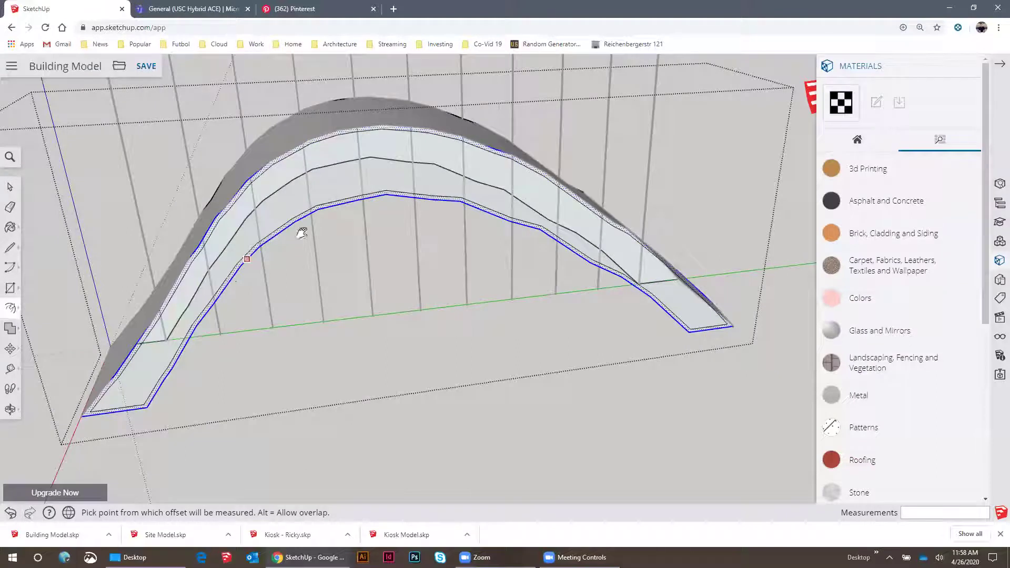
pyautogui.scroll(4, 346, 299)
pyautogui.press('space')
pyautogui.scroll(2, 269, 352)
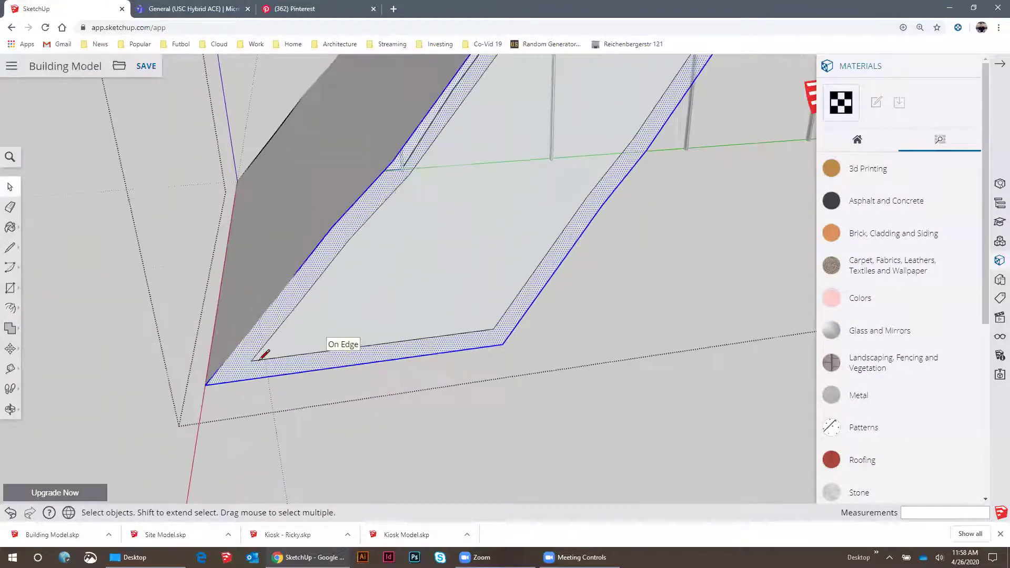
pyautogui.scroll(1, 261, 358)
pyautogui.press('l')
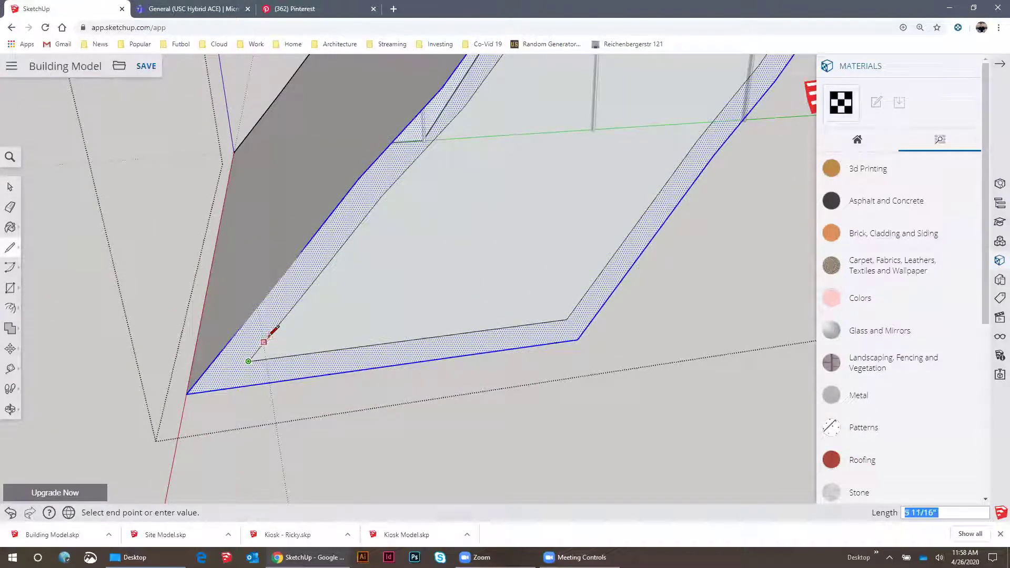
pyautogui.press('Escape')
pyautogui.scroll(2, 262, 341)
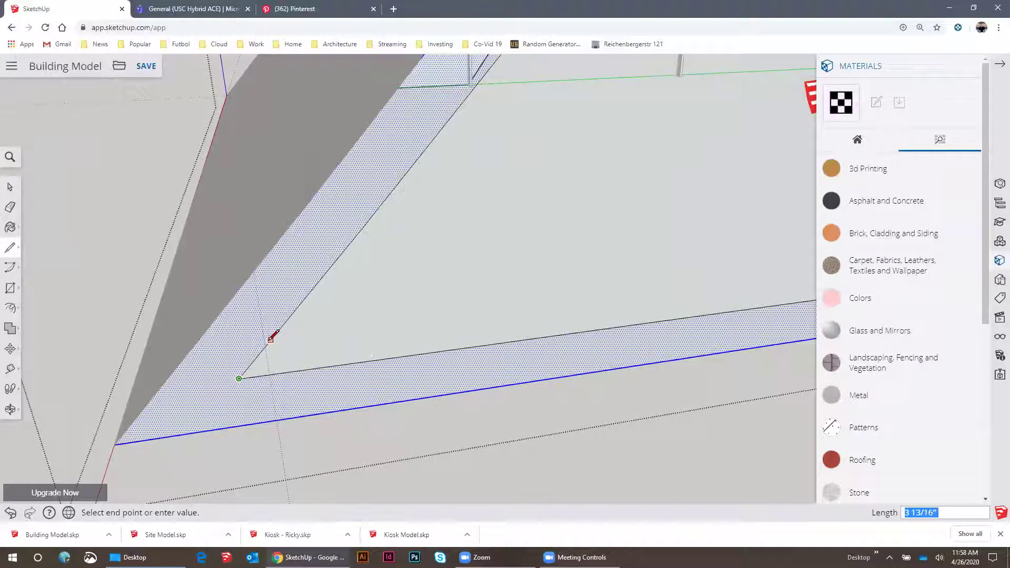
pyautogui.scroll(-1, 272, 335)
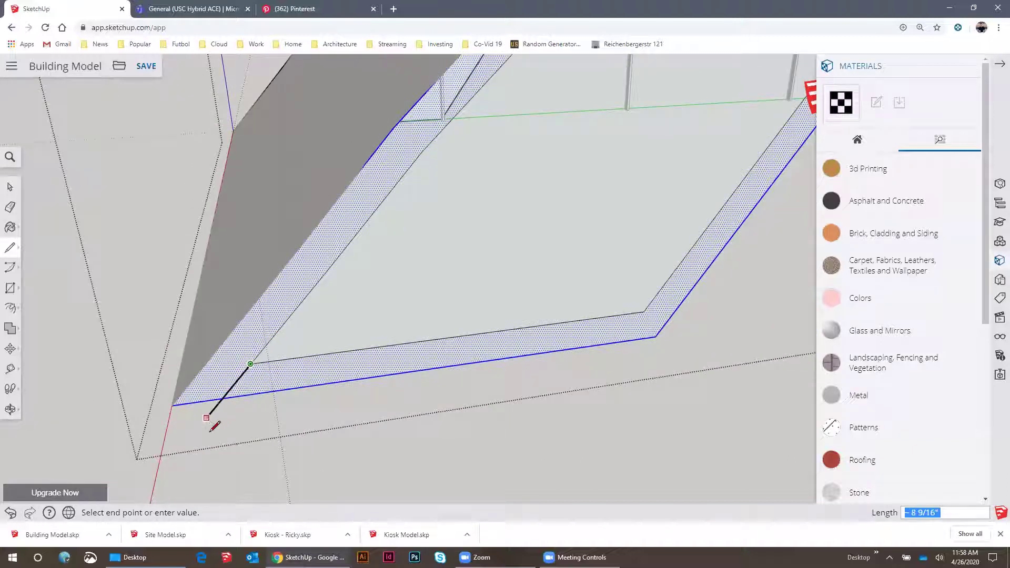
pyautogui.click(184, 445)
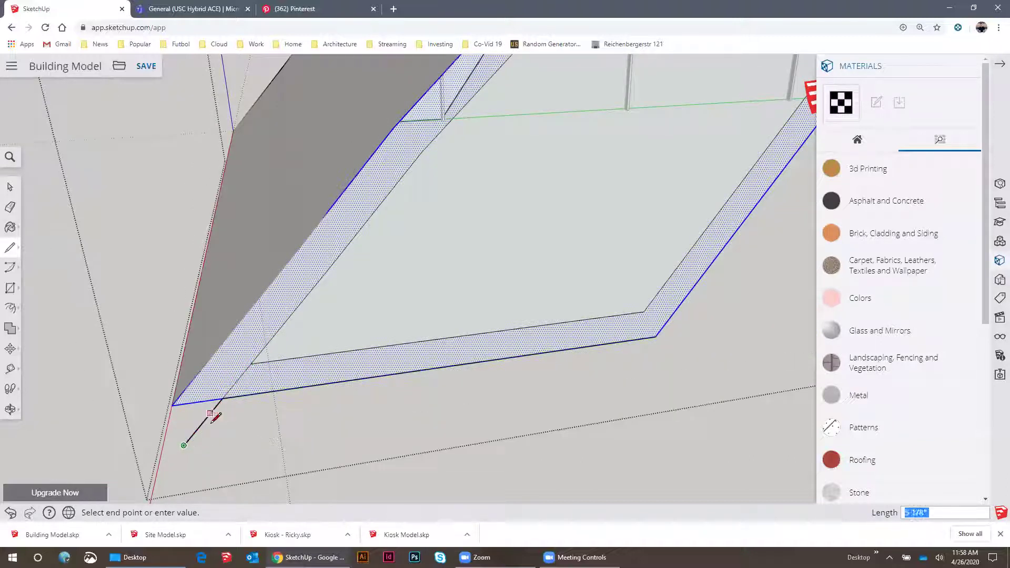
pyautogui.press('space')
pyautogui.press('e')
pyautogui.scroll(-4, 210, 369)
pyautogui.scroll(-5, 213, 368)
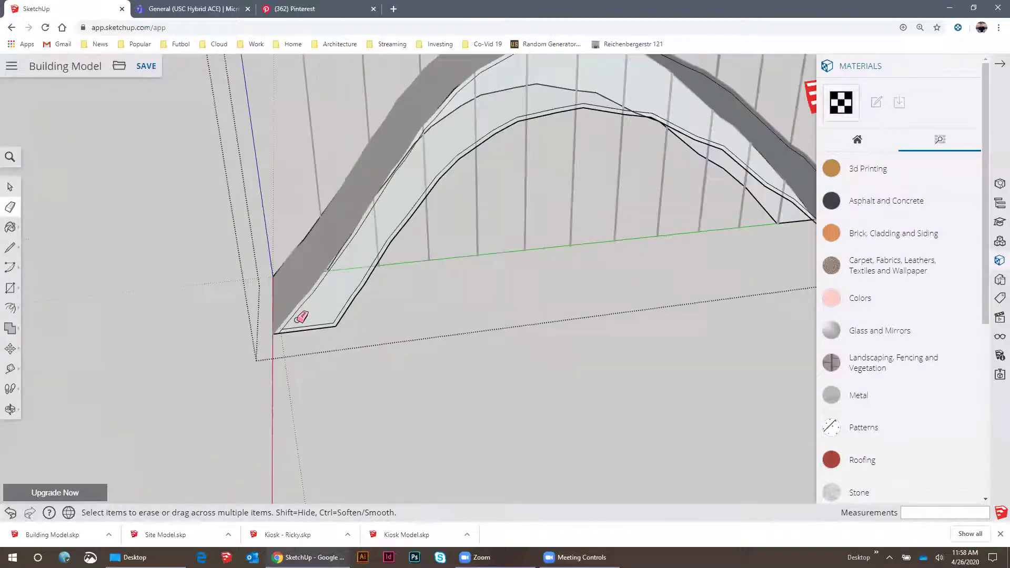
pyautogui.scroll(-3, 374, 225)
# Extend the upper offset line down to the bottom edge at the copied face's far foot
pyautogui.moveTo(374, 225); pyautogui.dragTo(450, 263, button='middle')
pyautogui.scroll(5, 473, 265)
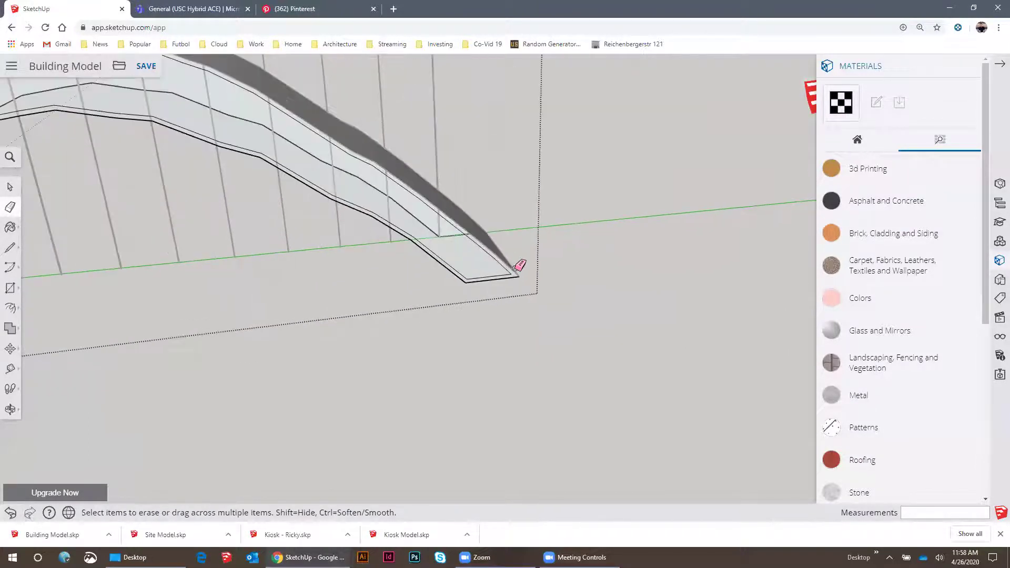
pyautogui.scroll(5, 517, 267)
pyautogui.press('l')
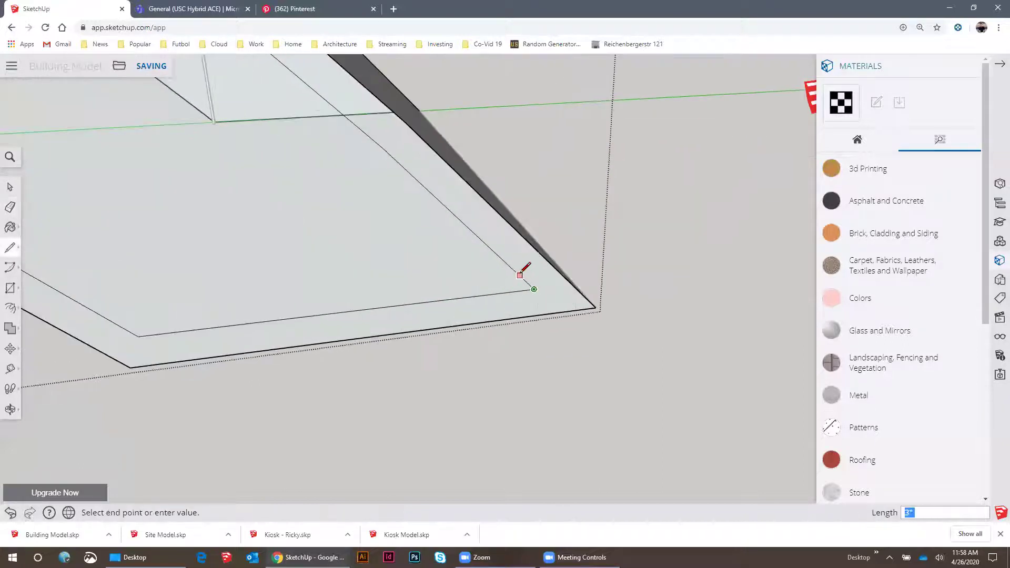
pyautogui.press('space')
# Erase the surplus foot edges and both lower curves of the copied face, leaving only the narrow strip along the roof band
pyautogui.press('e')
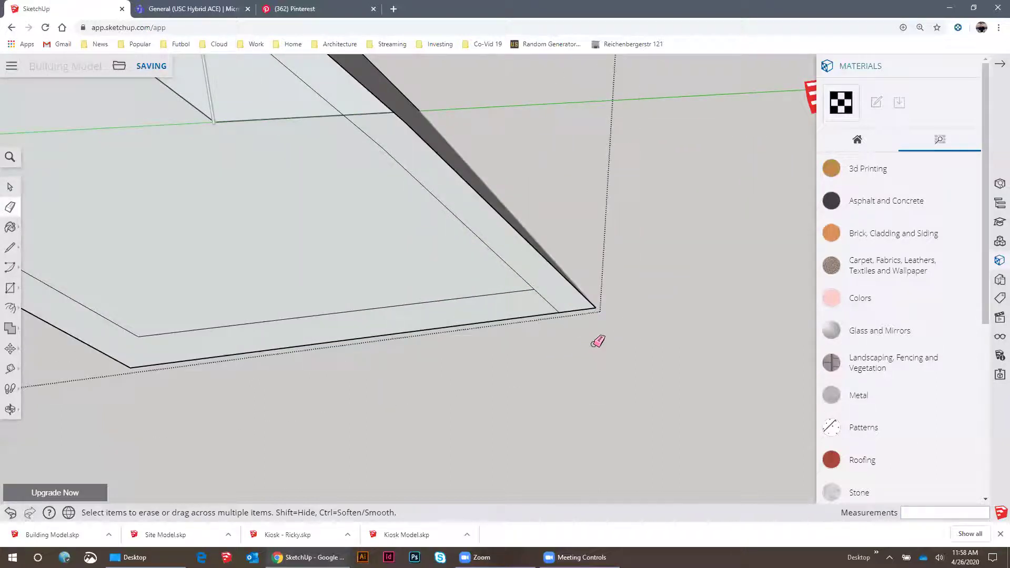
pyautogui.scroll(-3, 578, 332)
pyautogui.scroll(-5, 503, 330)
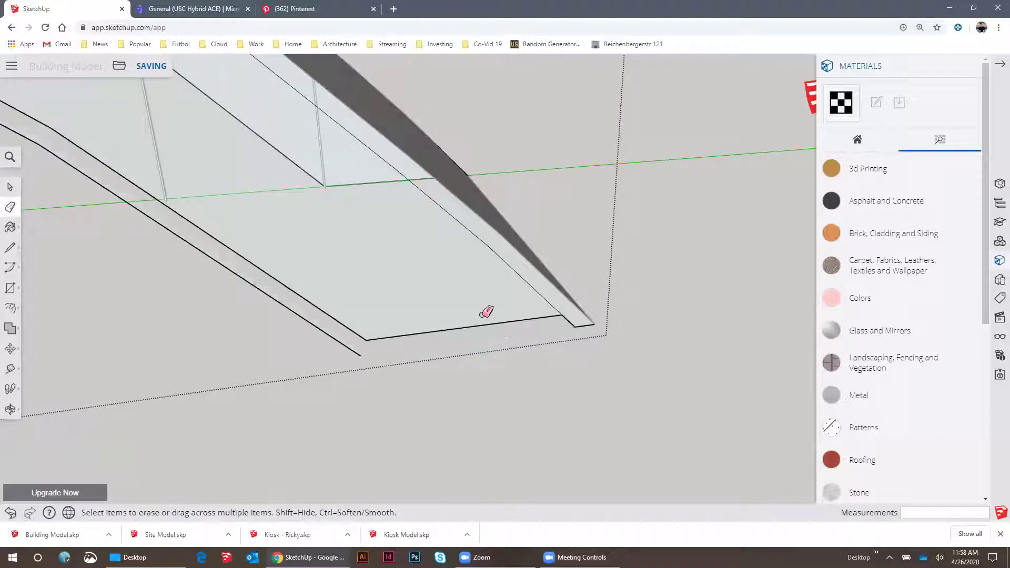
pyautogui.scroll(-3, 559, 342)
pyautogui.keyDown('shift'); pyautogui.moveTo(421, 263); pyautogui.dragTo(584, 224, button='middle'); pyautogui.keyUp('shift')
pyautogui.scroll(3, 325, 356)
pyautogui.press('space')
pyautogui.click(336, 321)
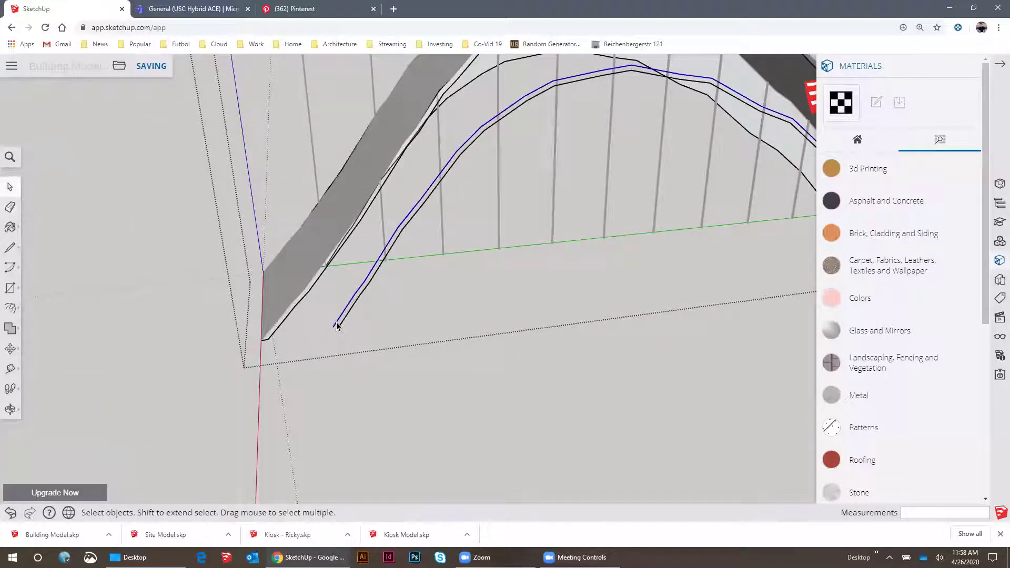
pyautogui.press('Delete')
pyautogui.click(348, 313)
pyautogui.press('Delete')
# Push/Pull the narrow strip under the roof band's edge by 6"
pyautogui.moveTo(278, 322); pyautogui.dragTo(313, 313, button='middle')
pyautogui.click(313, 324)
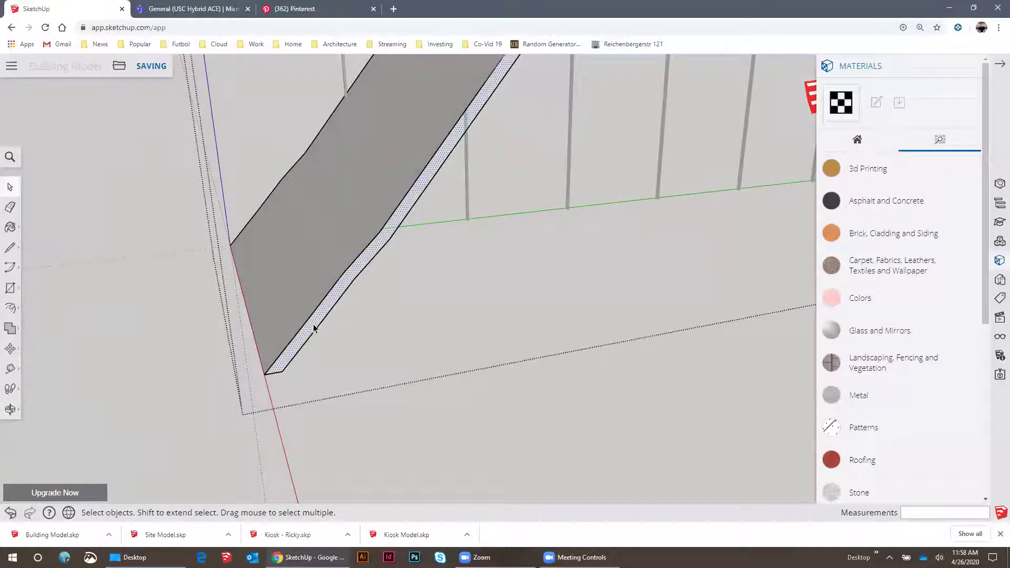
pyautogui.scroll(-5, 286, 344)
pyautogui.moveTo(518, 273); pyautogui.dragTo(300, 142, button='middle')
pyautogui.scroll(3, 234, 148)
pyautogui.moveTo(234, 148); pyautogui.dragTo(397, 167, button='middle')
pyautogui.scroll(4, 213, 398)
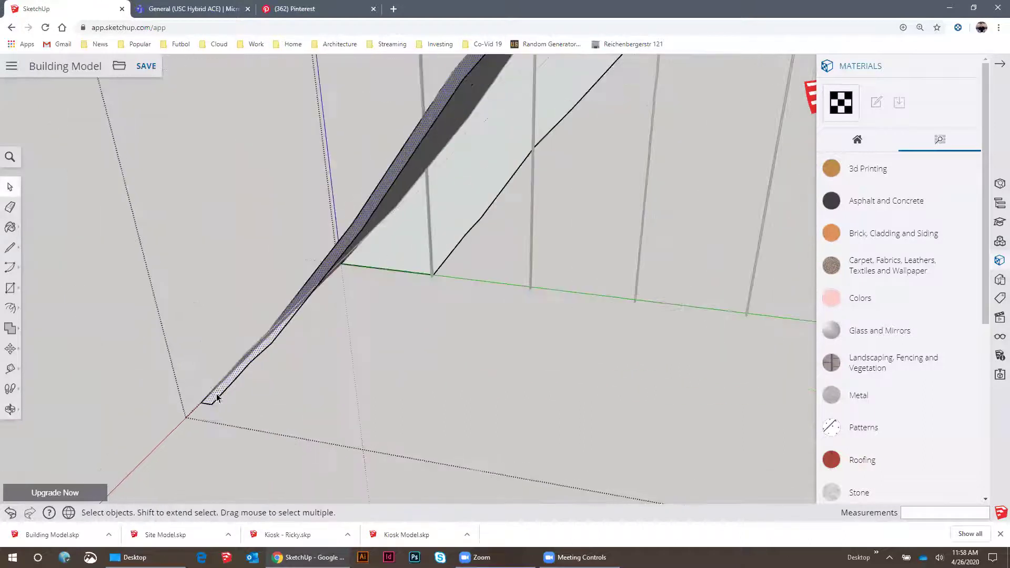
pyautogui.moveTo(214, 399); pyautogui.dragTo(149, 282, button='middle')
pyautogui.press('p')
pyautogui.scroll(2, 205, 307)
pyautogui.click(203, 299)
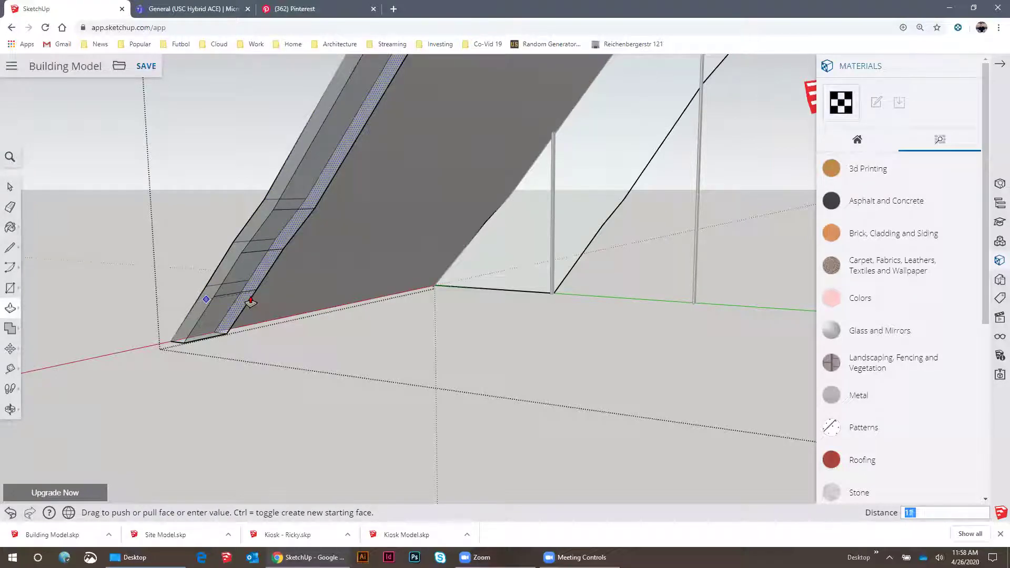
pyautogui.press('Escape')
pyautogui.click(213, 285)
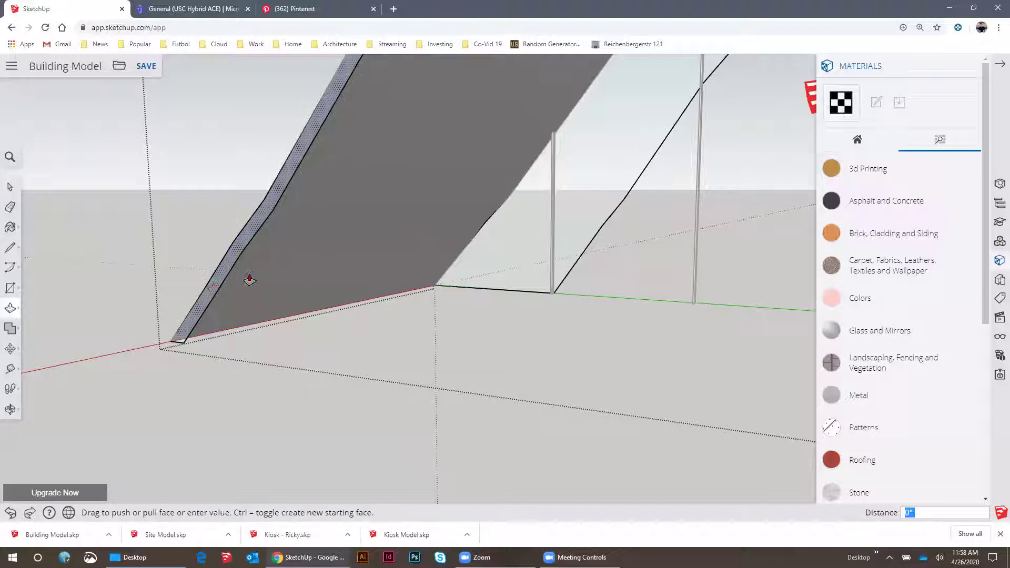
pyautogui.click(249, 280)
pyautogui.write('6')
pyautogui.press('Return')
# Sample the roof band's grey Color A03 and paint the whole thickened edge strip with it
pyautogui.press('space')
pyautogui.moveTo(193, 300)
pyautogui.mouseDown(button='middle')
pyautogui.moveTo(401, 360)
pyautogui.moveTo(472, 401)
pyautogui.mouseUp(button='middle')
pyautogui.press('b')
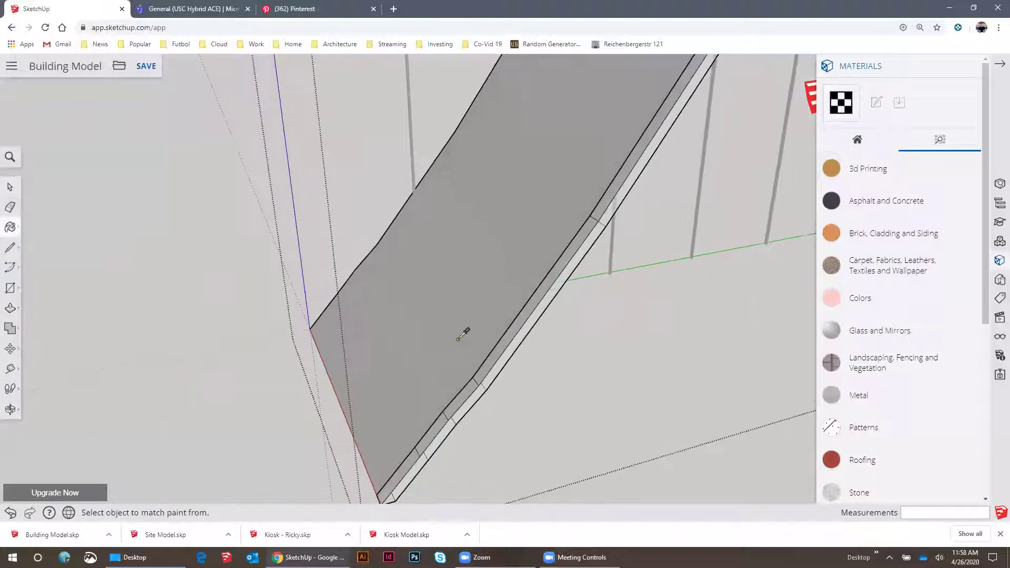
pyautogui.keyDown('alt'); pyautogui.click(462, 333); pyautogui.keyUp('alt')
pyautogui.moveTo(463, 333)
pyautogui.mouseDown(button='middle')
pyautogui.moveTo(491, 248)
pyautogui.moveTo(514, 241)
pyautogui.moveTo(313, 168)
pyautogui.moveTo(367, 210)
pyautogui.mouseUp(button='middle')
pyautogui.press('space')
pyautogui.tripleClick(363, 214)
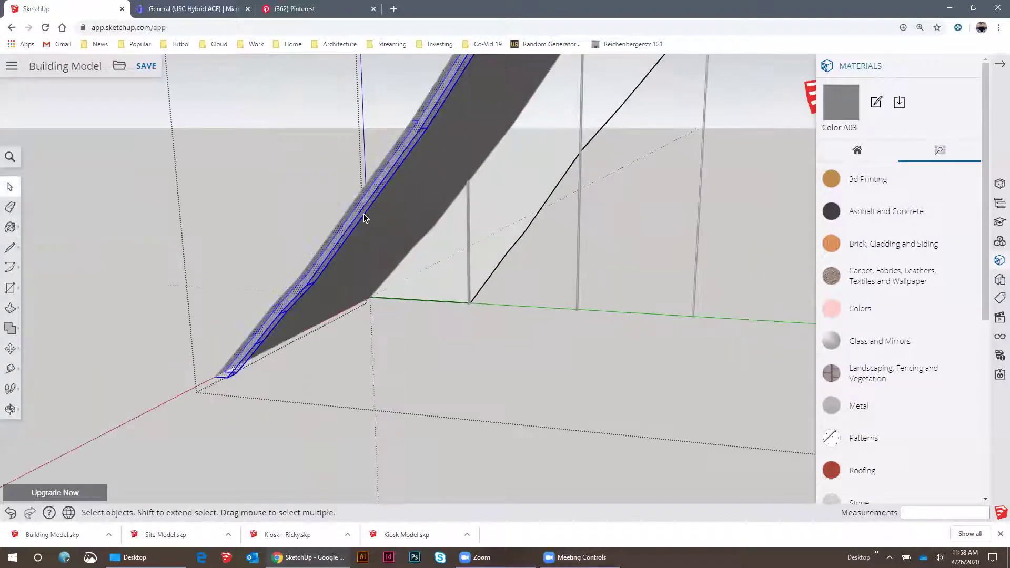
pyautogui.scroll(1, 358, 221)
pyautogui.scroll(1, 357, 221)
pyautogui.press('b')
pyautogui.click(354, 217)
# Group the selected edge strip
pyautogui.scroll(-1, 308, 254)
pyautogui.moveTo(308, 255)
pyautogui.mouseDown(button='middle')
pyautogui.moveTo(585, 274)
pyautogui.moveTo(487, 248)
pyautogui.moveTo(538, 298)
pyautogui.mouseUp(button='middle')
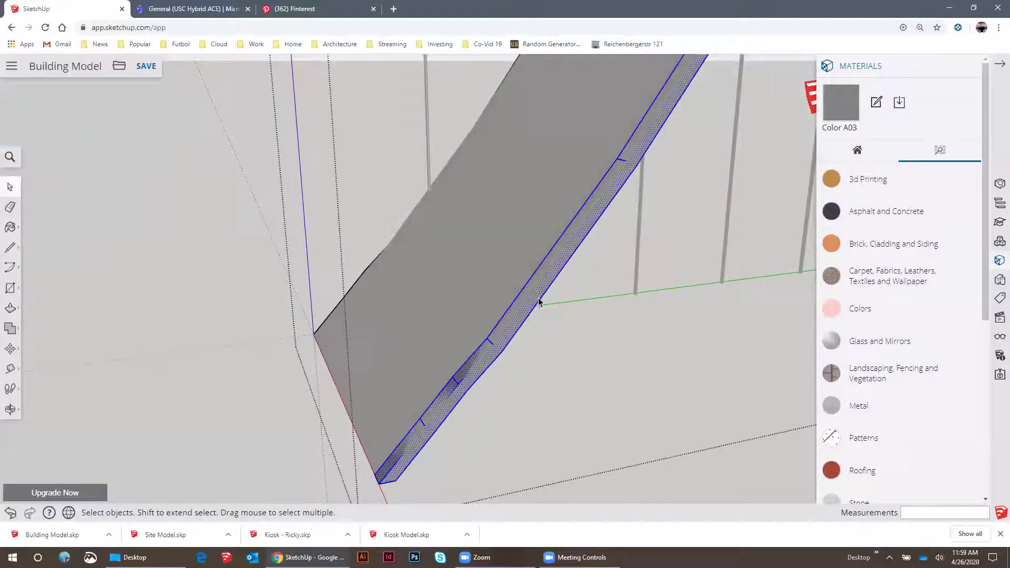
pyautogui.rightClick(537, 298)
# Copy the edge strip group along the red axis to the roof band's opposite side, about 11' 3 11/16" away
pyautogui.moveTo(578, 212); pyautogui.dragTo(692, 416, button='middle')
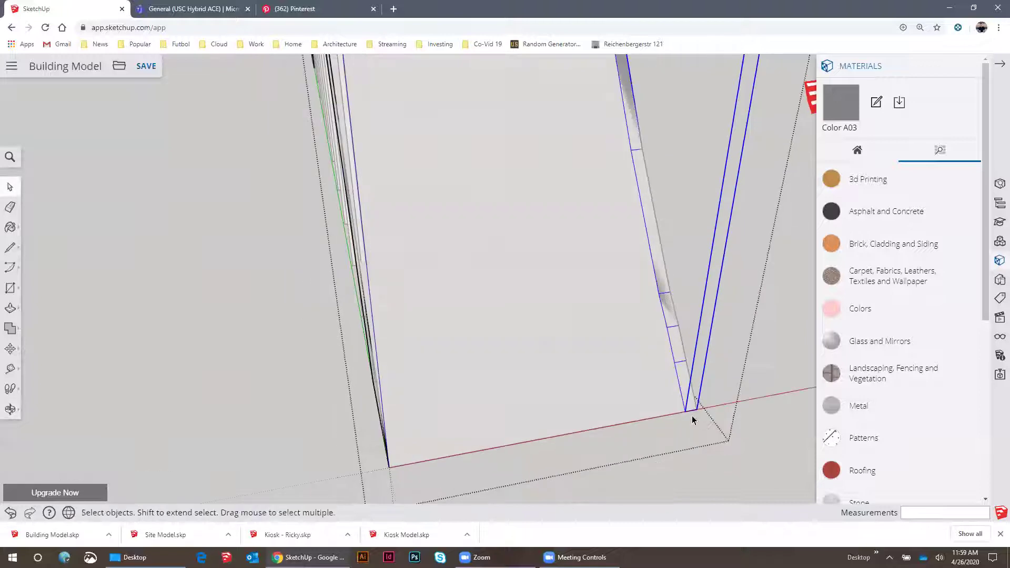
pyautogui.press('m')
pyautogui.press('ctrl')
pyautogui.click(685, 410)
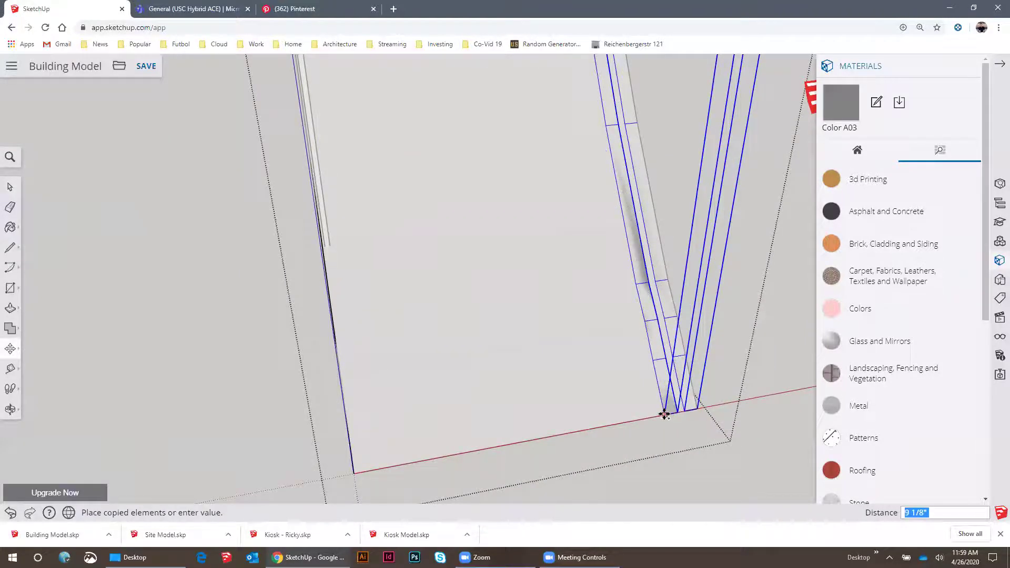
pyautogui.scroll(-1, 662, 415)
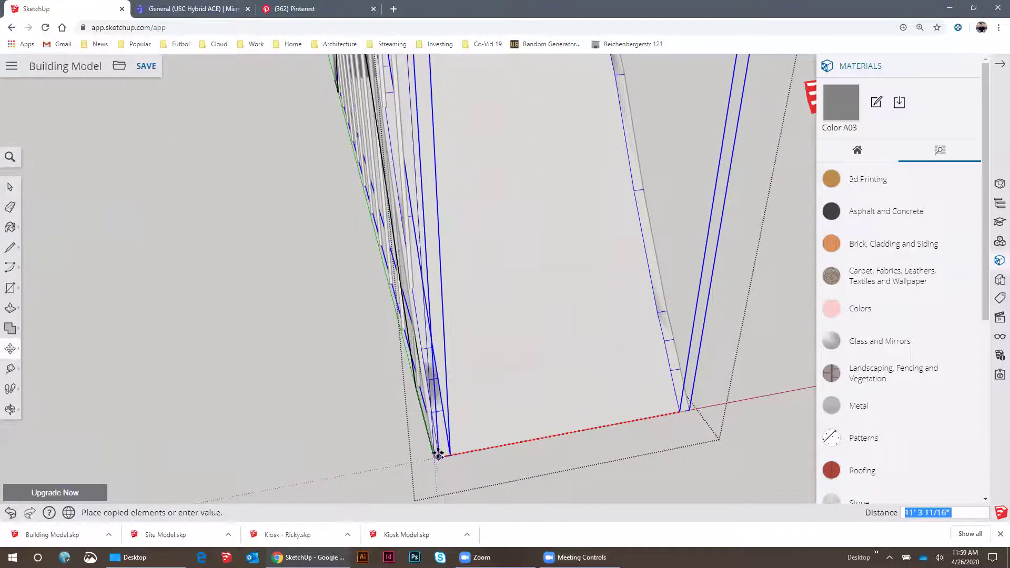
pyautogui.click(435, 455)
# Move the roof band's outer long edge inward to the inner corner of the edge strip
pyautogui.moveTo(457, 455); pyautogui.dragTo(231, 244, button='middle')
pyautogui.scroll(5, 433, 388)
pyautogui.moveTo(415, 371); pyautogui.dragTo(387, 376, button='middle')
pyautogui.scroll(-5, 387, 378)
pyautogui.tripleClick(319, 308)
pyautogui.moveTo(367, 298); pyautogui.dragTo(554, 394, button='middle')
pyautogui.scroll(-4, 459, 260)
pyautogui.scroll(4, 476, 271)
pyautogui.scroll(-4, 459, 348)
pyautogui.moveTo(613, 164); pyautogui.dragTo(531, 293, button='middle')
pyautogui.scroll(8, 518, 322)
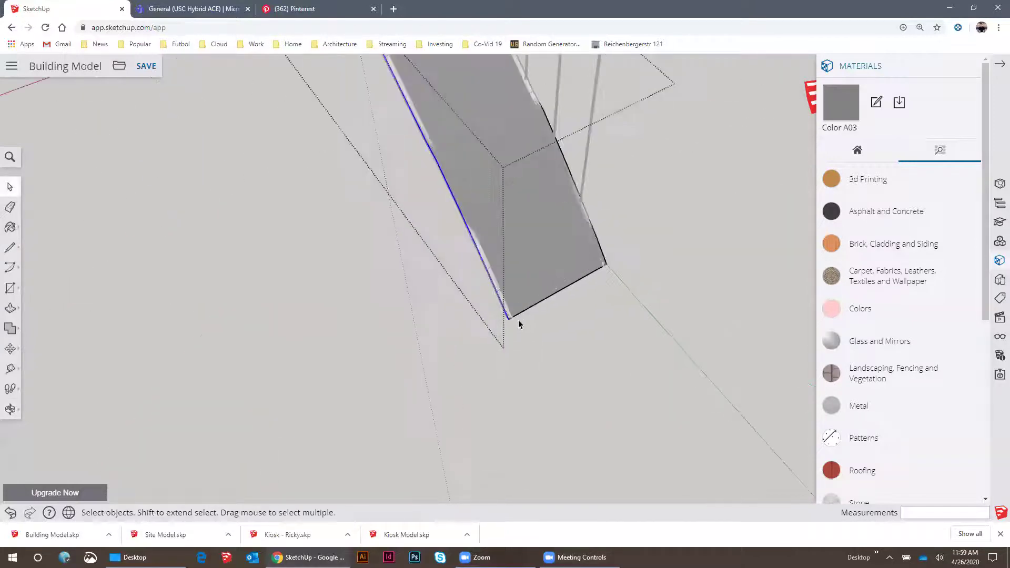
pyautogui.press('m')
pyautogui.click(477, 336)
pyautogui.click(501, 322)
# Move the roof band's long edge on the post side inward by 6" to meet the copied strip
pyautogui.scroll(-3, 458, 346)
pyautogui.scroll(-5, 457, 347)
pyautogui.moveTo(356, 242); pyautogui.dragTo(608, 275, button='middle')
pyautogui.press('space')
pyautogui.scroll(-3, 591, 329)
pyautogui.moveTo(591, 329); pyautogui.dragTo(620, 333, button='middle')
pyautogui.moveTo(580, 370); pyautogui.dragTo(646, 56)
pyautogui.moveTo(615, 136); pyautogui.dragTo(413, 182, button='middle')
pyautogui.scroll(10, 549, 368)
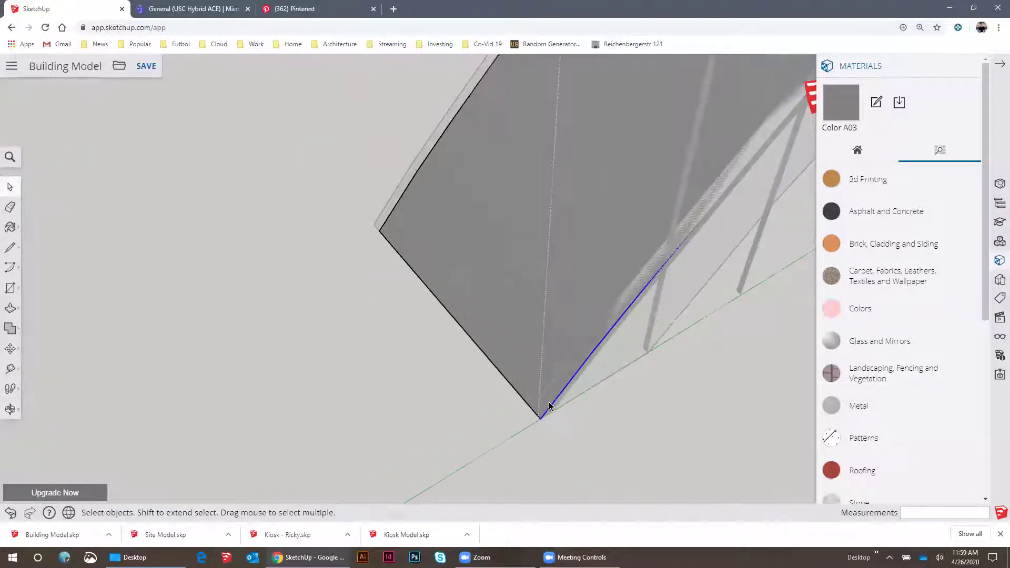
pyautogui.press('m')
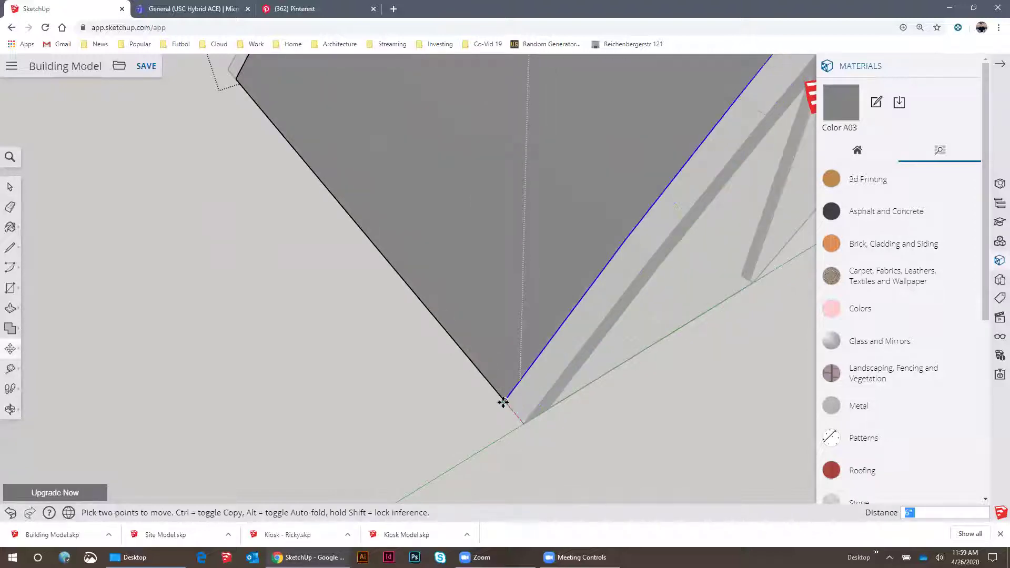
pyautogui.press('space')
# Open the infill group and Push/Pull its face about 6' 7" inward beneath the roof band
pyautogui.scroll(-3, 497, 391)
pyautogui.scroll(-3, 489, 380)
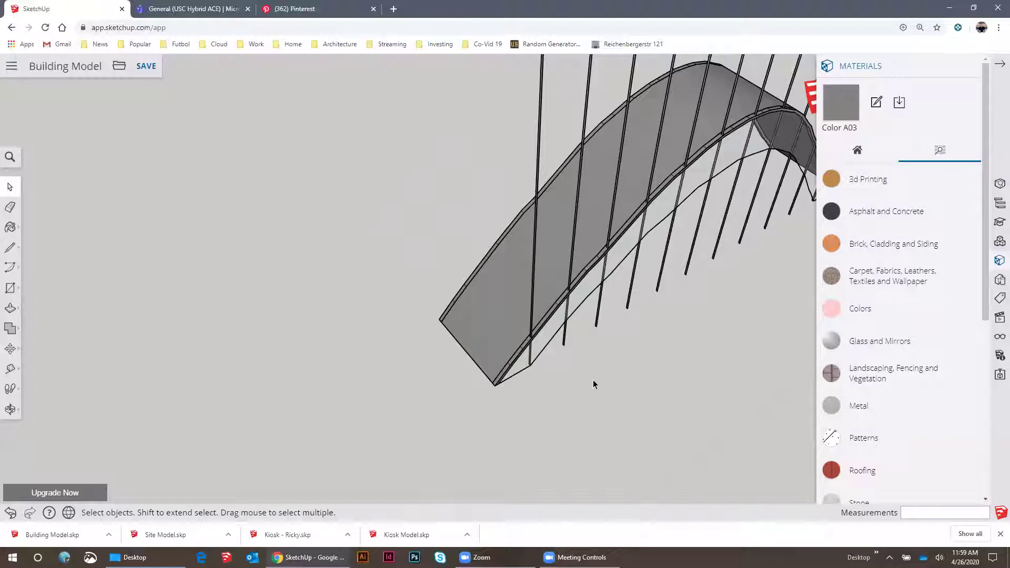
pyautogui.moveTo(602, 291); pyautogui.dragTo(637, 244, button='middle')
pyautogui.click(529, 230)
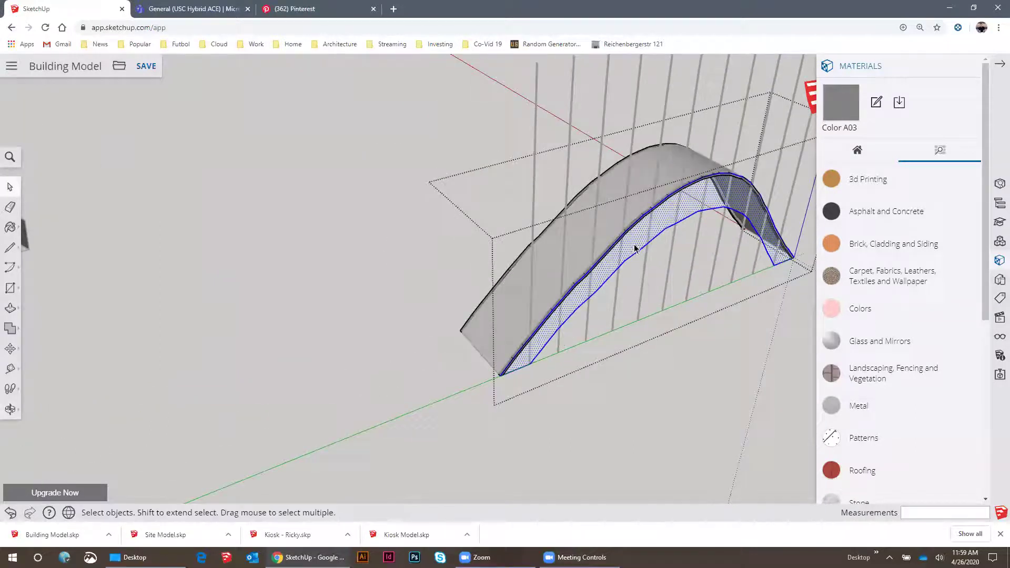
pyautogui.scroll(5, 618, 263)
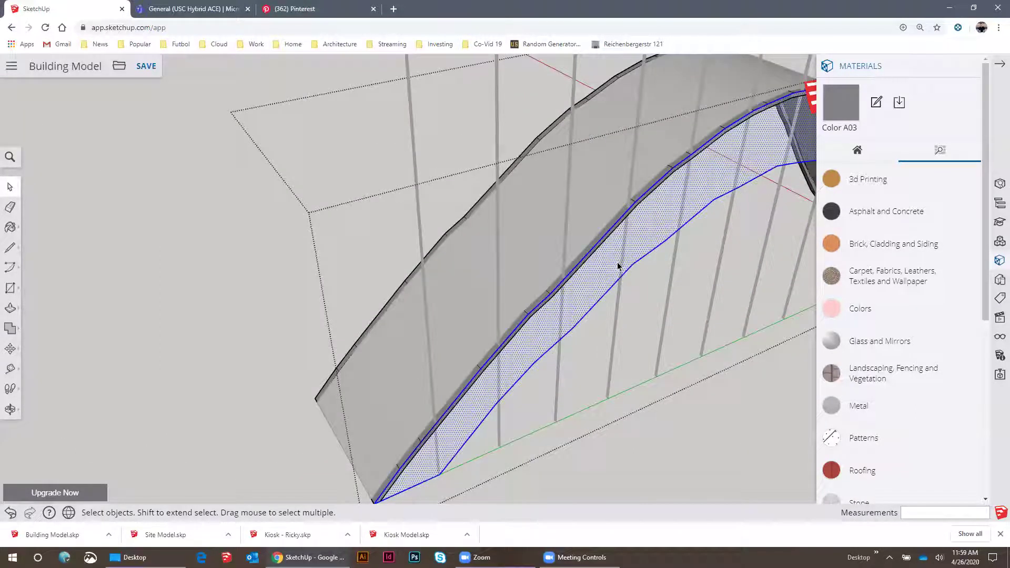
pyautogui.scroll(3, 605, 281)
pyautogui.press('p')
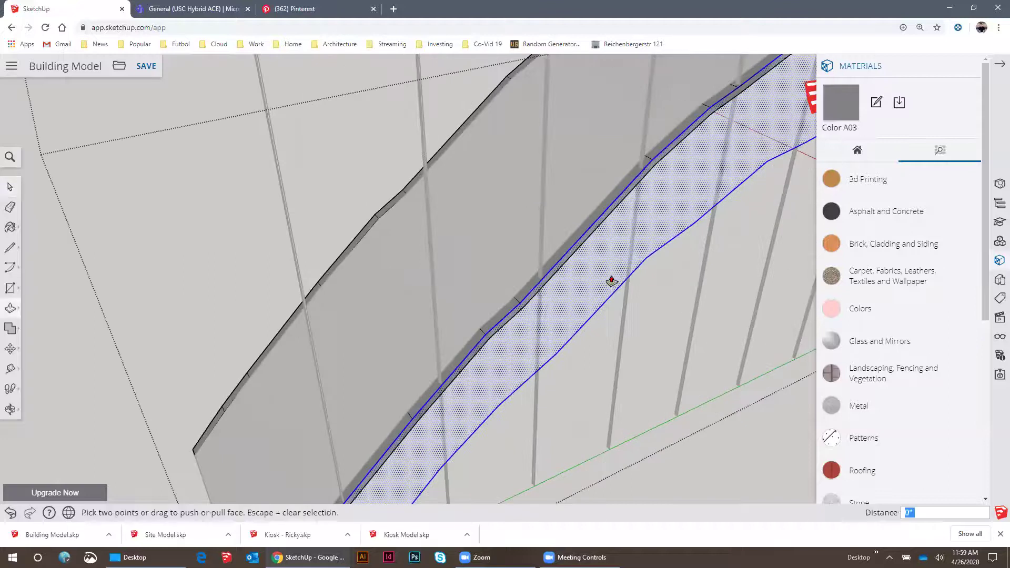
pyautogui.scroll(-5, 610, 278)
pyautogui.scroll(5, 584, 298)
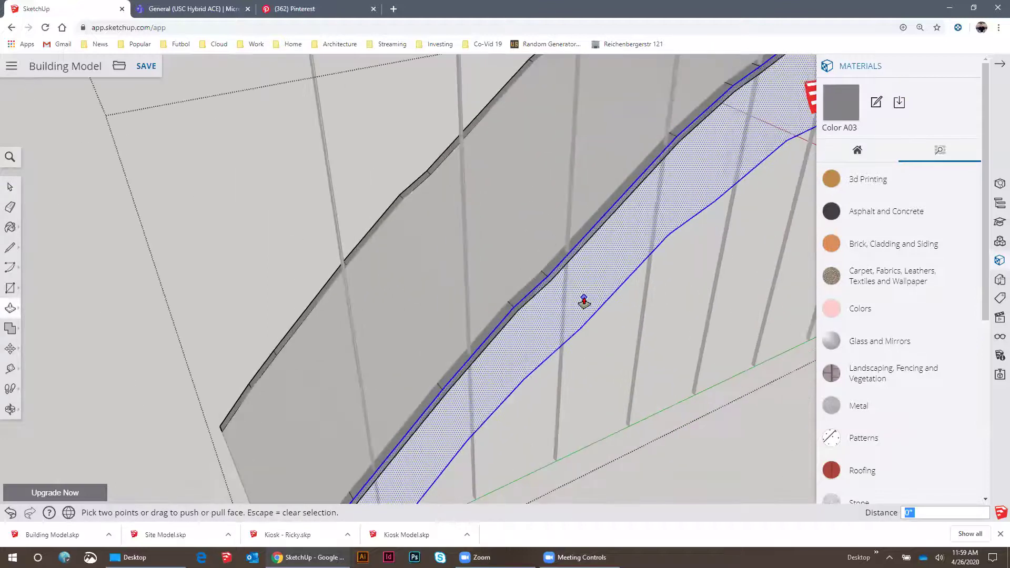
pyautogui.click(595, 305)
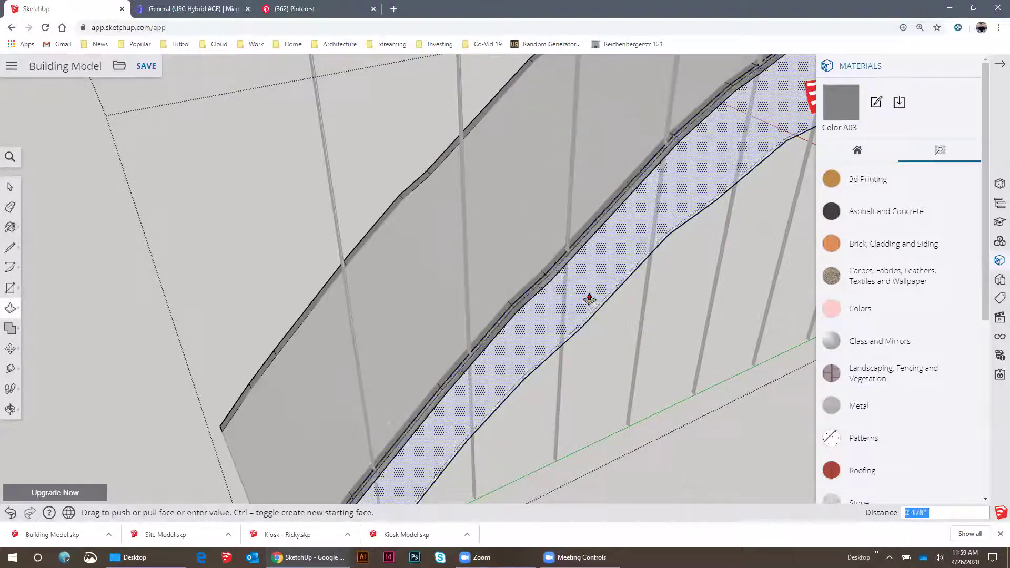
pyautogui.scroll(-4, 576, 284)
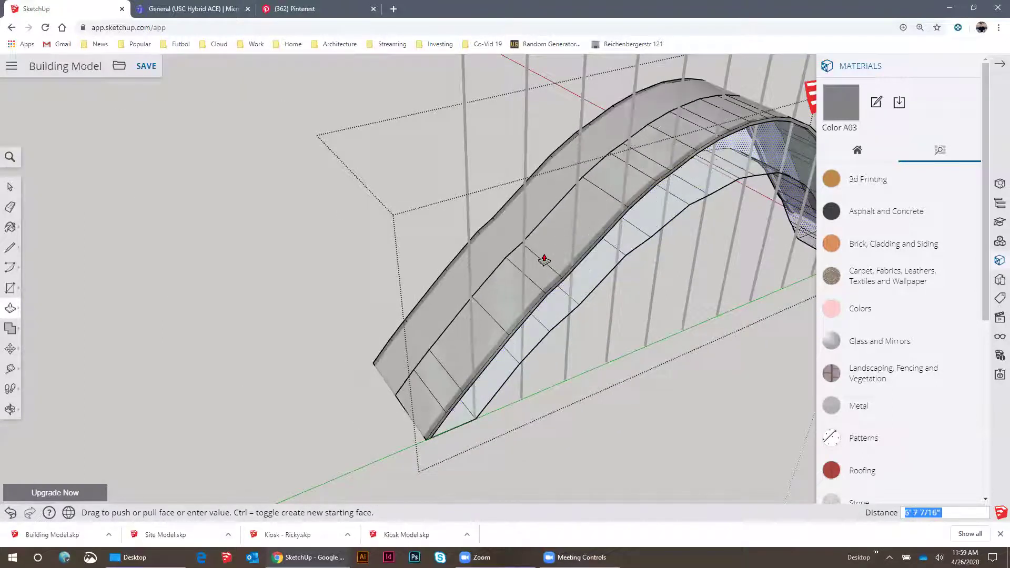
pyautogui.click(536, 255)
# Extend the extruded infill past the posts on its other side, and copy the whole solid
pyautogui.moveTo(590, 286); pyautogui.dragTo(329, 216, button='middle')
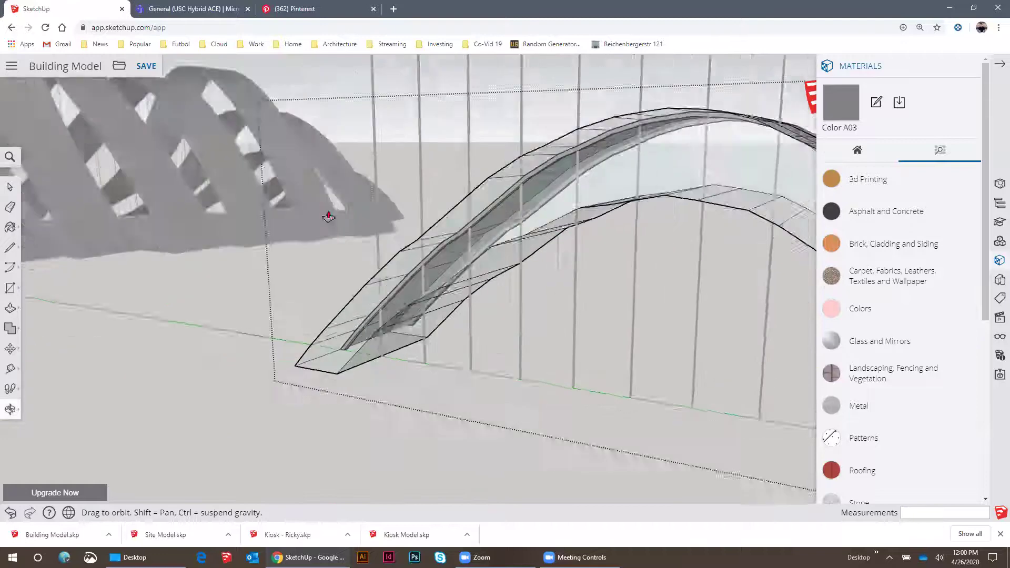
pyautogui.scroll(3, 509, 230)
pyautogui.moveTo(510, 230); pyautogui.dragTo(564, 239, button='middle')
pyautogui.scroll(-3, 521, 264)
pyautogui.press('space')
pyautogui.click(518, 274)
pyautogui.scroll(3, 570, 196)
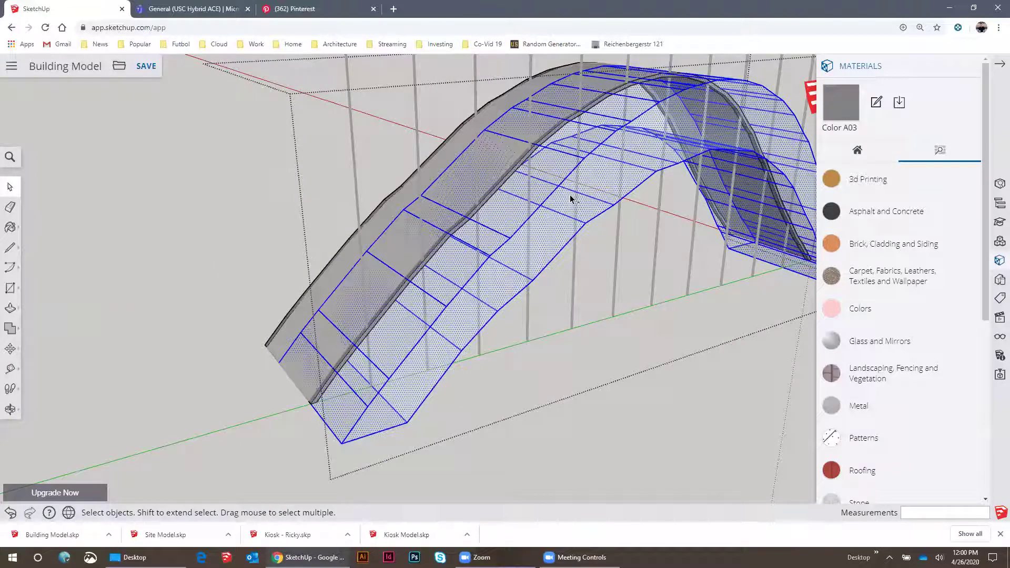
# Undo both infill extrusions and open the vertical posts group for editing
pyautogui.hotkey('ctrl', 'z')
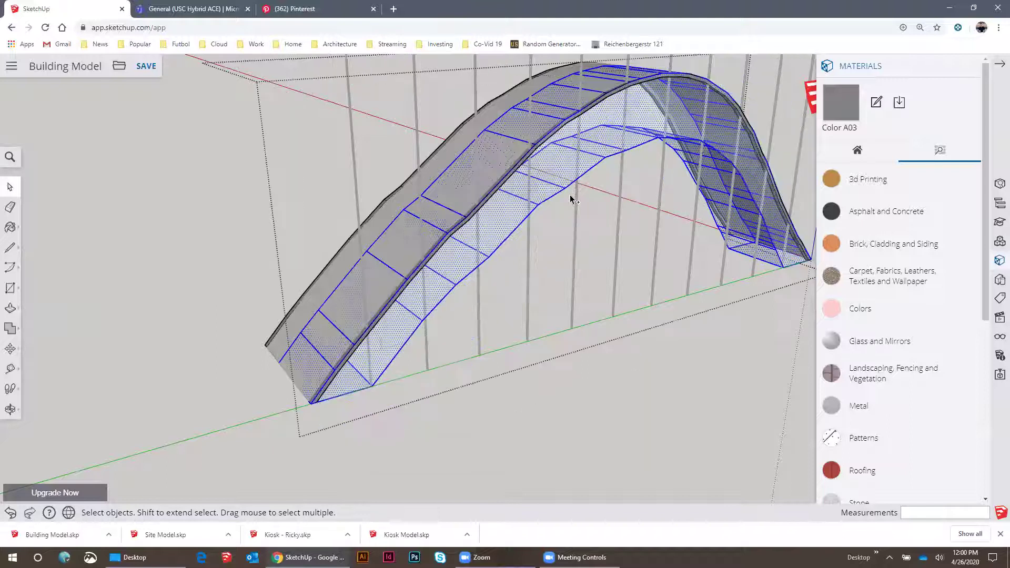
pyautogui.hotkey('ctrl', 'z')
pyautogui.moveTo(570, 198); pyautogui.dragTo(536, 171, button='middle')
pyautogui.scroll(-5, 541, 195)
pyautogui.scroll(3, 537, 172)
pyautogui.click(536, 175)
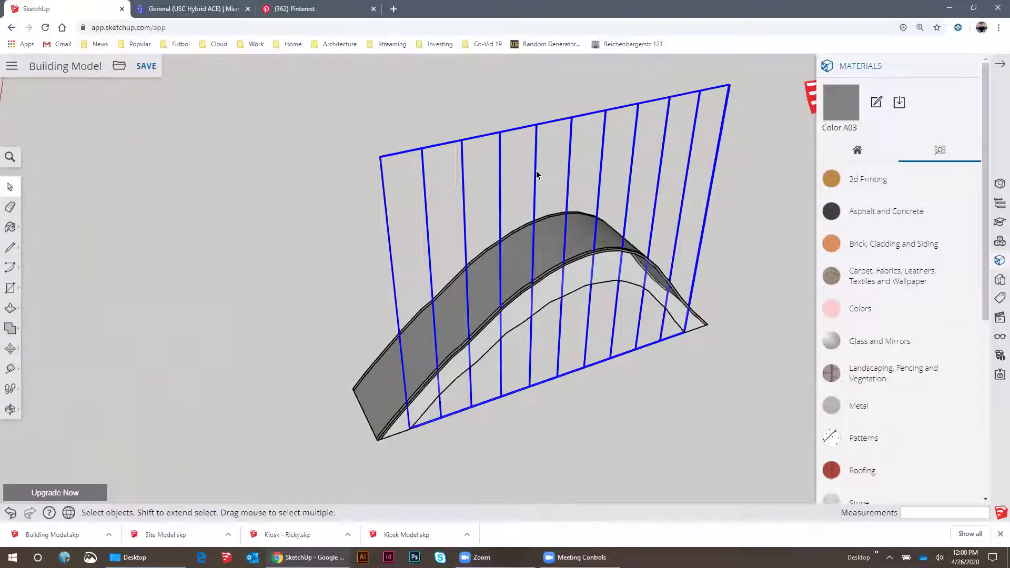
pyautogui.doubleClick(536, 175)
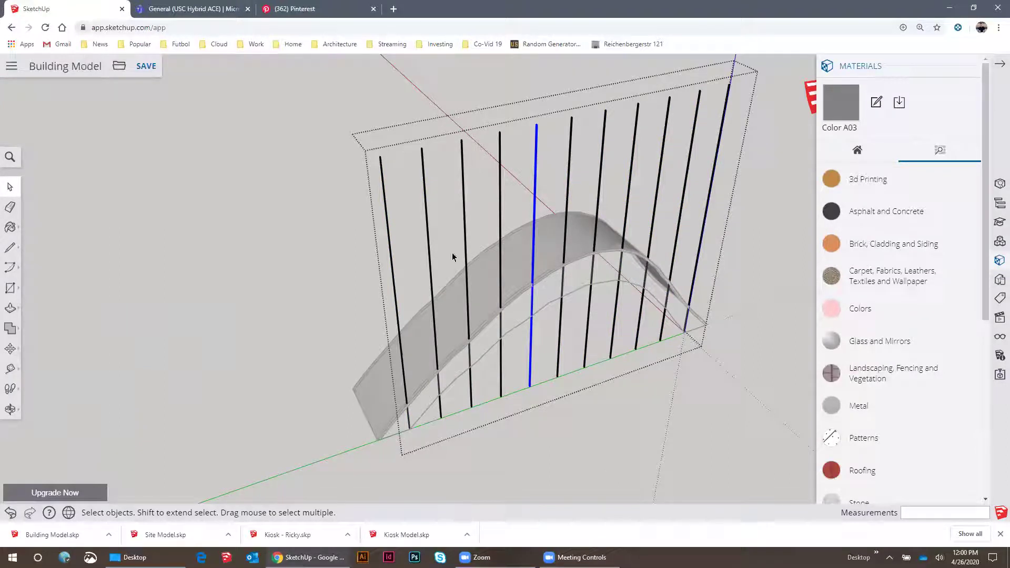
# Use Paste in Place to put the copied infill solid inside the posts group
pyautogui.click(6, 67)
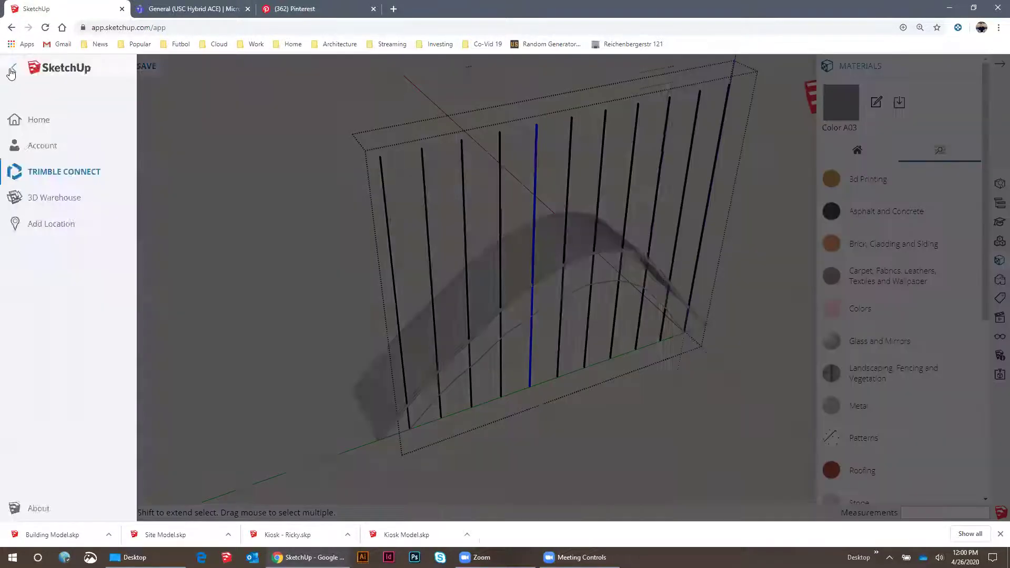
pyautogui.click(10, 73)
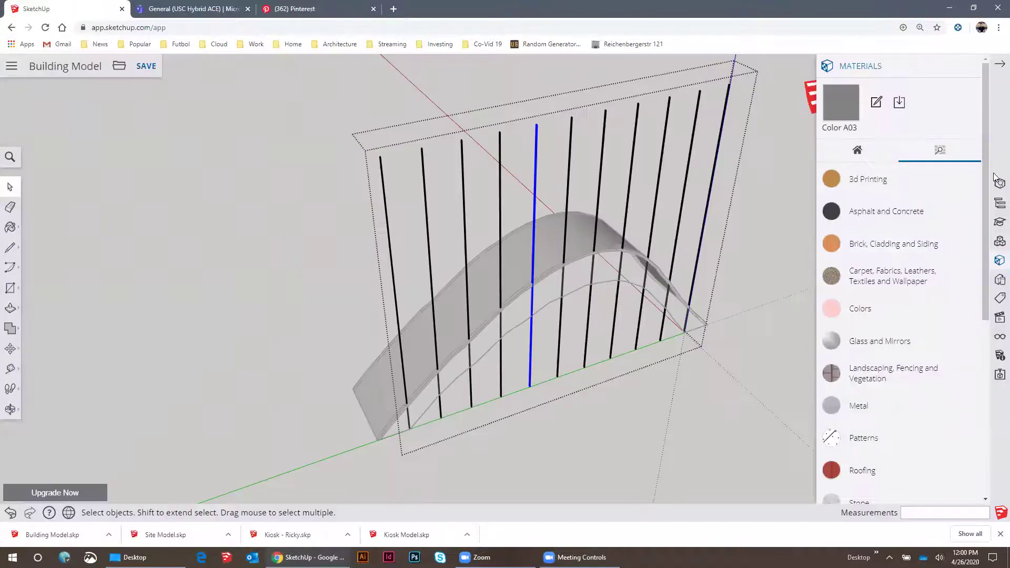
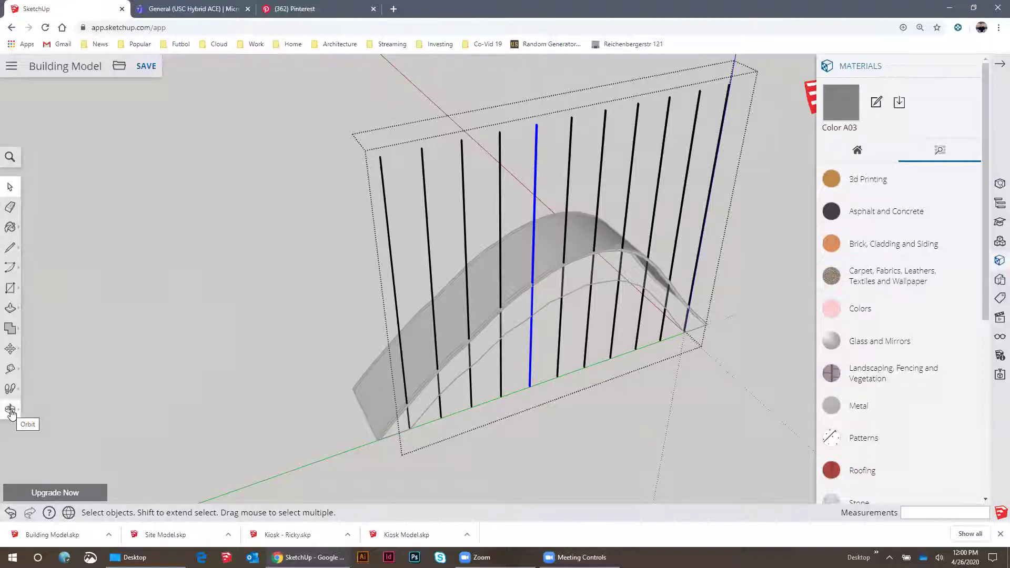
pyautogui.click(11, 158)
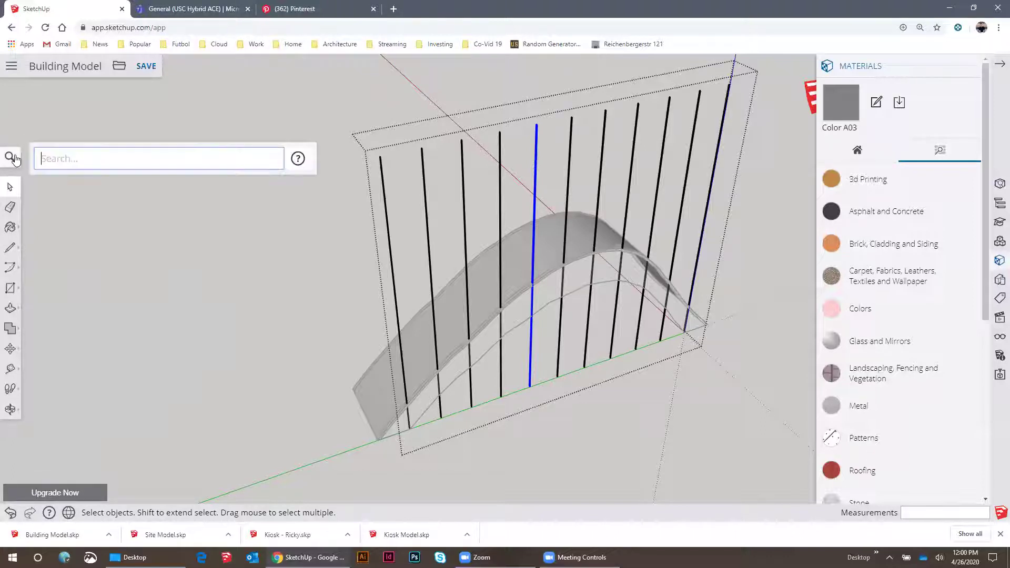
pyautogui.write('paste')
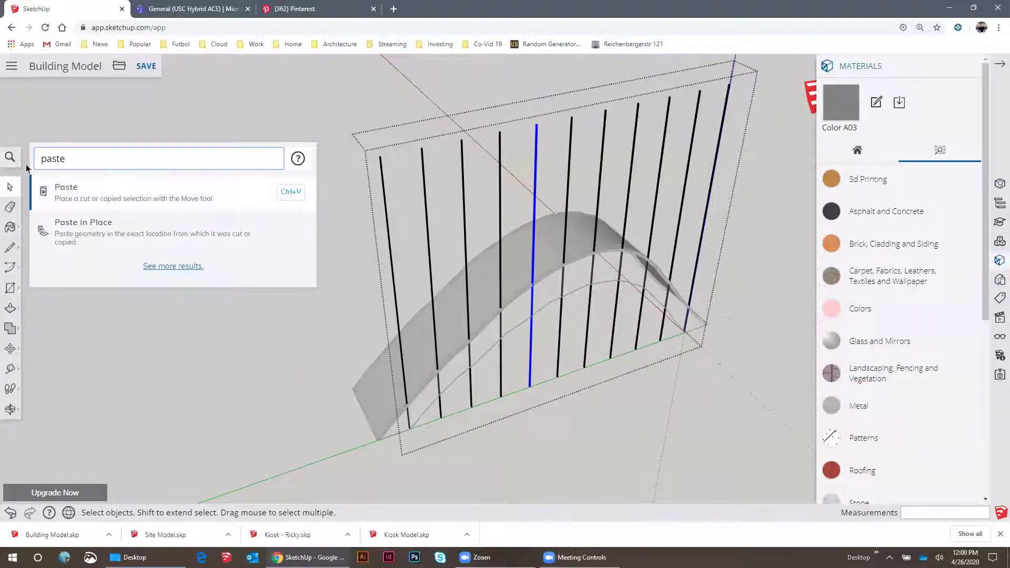
pyautogui.click(123, 229)
# Remove the bottom face at the near foot of the pasted solid
pyautogui.moveTo(455, 240); pyautogui.dragTo(537, 186, button='middle')
pyautogui.scroll(5, 572, 304)
pyautogui.scroll(-5, 512, 314)
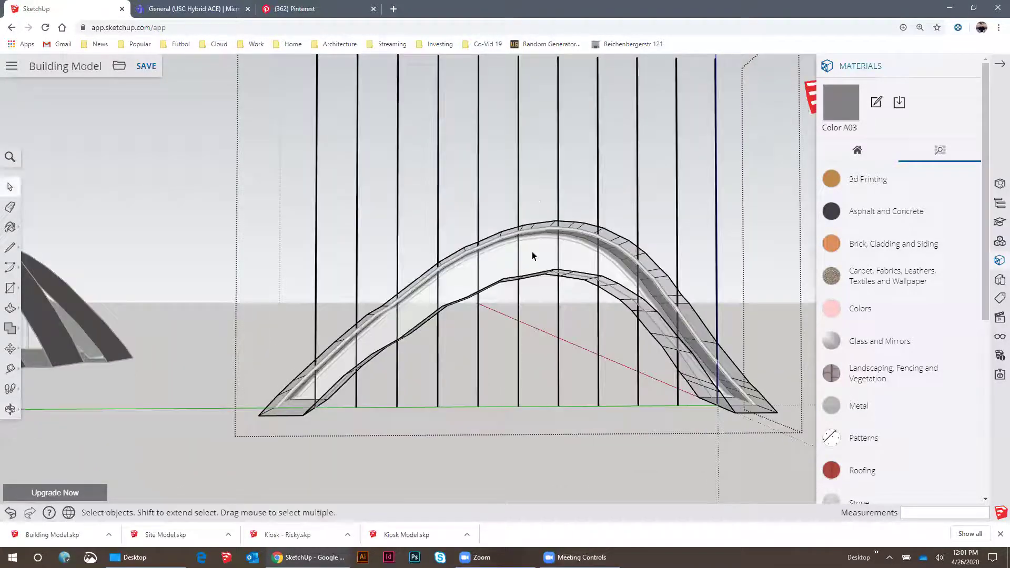
pyautogui.moveTo(561, 250); pyautogui.dragTo(464, 369, button='middle')
pyautogui.scroll(3, 336, 426)
pyautogui.click(341, 438)
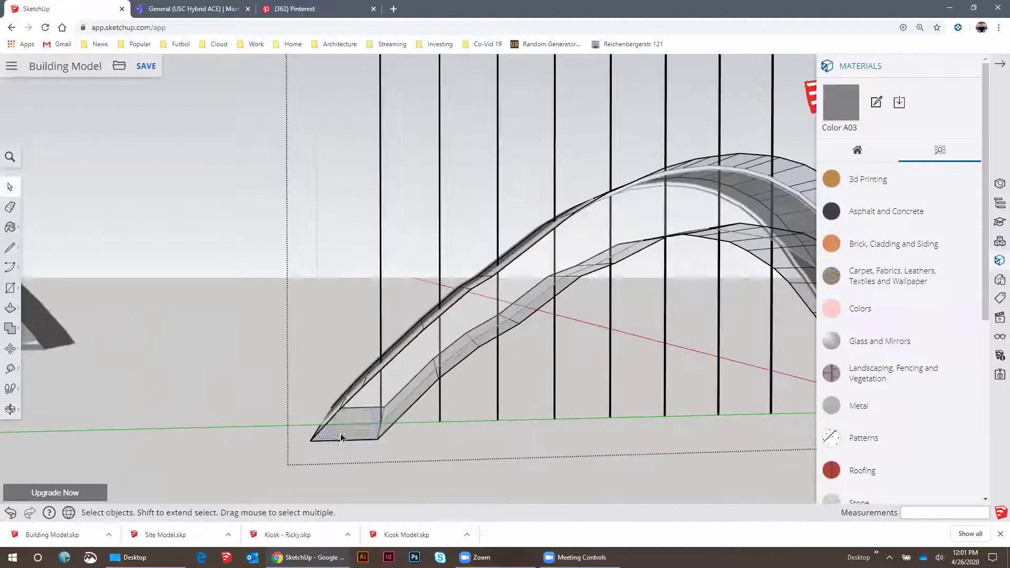
pyautogui.press('e')
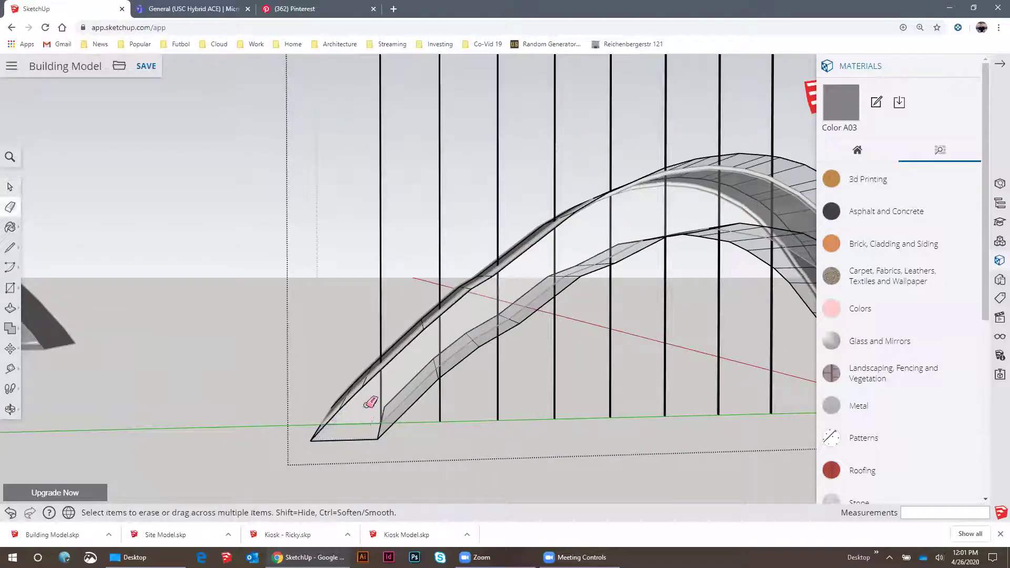
pyautogui.moveTo(358, 432); pyautogui.dragTo(352, 426)
# Delete the upper curved surface of the pasted solid, keeping its lower curved surface
pyautogui.scroll(-3, 271, 375)
pyautogui.moveTo(514, 365)
pyautogui.keyDown('shift'); pyautogui.mouseDown(button='middle')
pyautogui.moveTo(243, 377)
pyautogui.moveTo(253, 410)
pyautogui.mouseUp(button='middle'); pyautogui.keyUp('shift')
pyautogui.scroll(3, 460, 394)
pyautogui.moveTo(453, 376)
pyautogui.mouseDown(button='middle')
pyautogui.moveTo(453, 349)
pyautogui.moveTo(579, 318)
pyautogui.moveTo(591, 300)
pyautogui.moveTo(500, 216)
pyautogui.moveTo(465, 160)
pyautogui.mouseUp(button='middle')
pyautogui.scroll(-3, 480, 370)
pyautogui.scroll(4, 550, 319)
pyautogui.scroll(2, 568, 281)
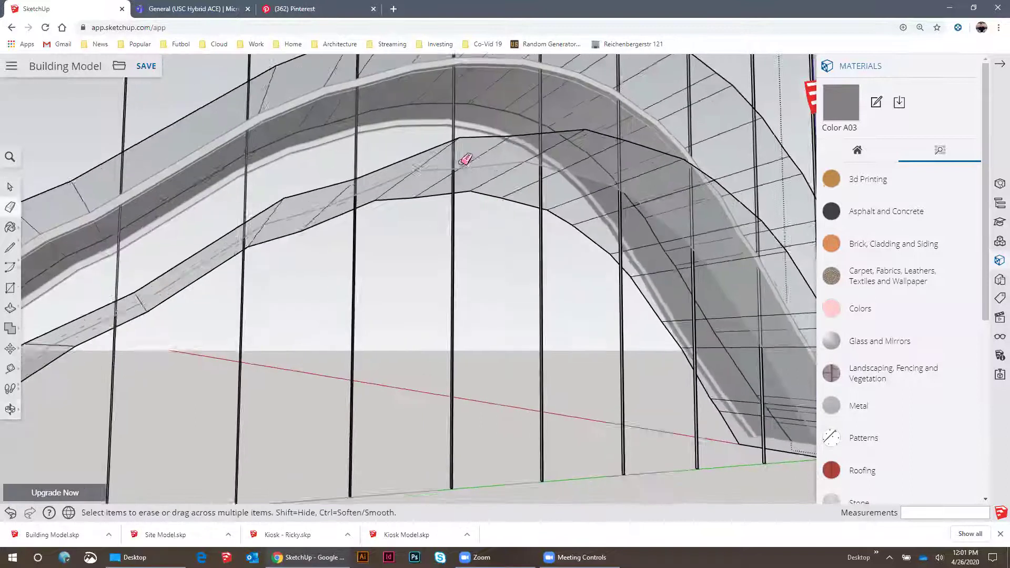
pyautogui.scroll(5, 458, 167)
pyautogui.scroll(-5, 464, 281)
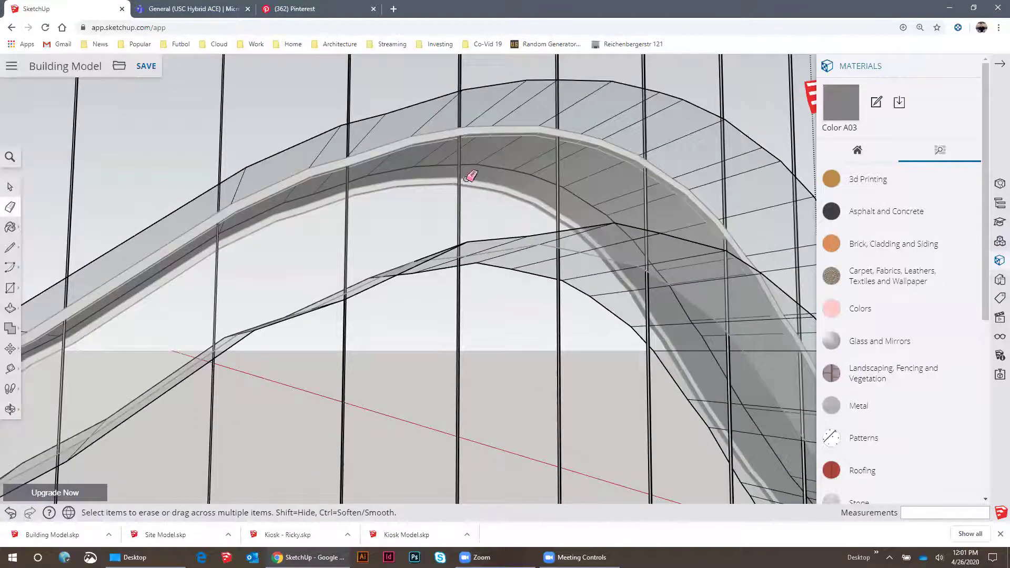
pyautogui.scroll(4, 459, 137)
pyautogui.moveTo(451, 138); pyautogui.dragTo(446, 260, button='middle')
pyautogui.moveTo(437, 106); pyautogui.dragTo(295, 87, button='middle')
pyautogui.moveTo(497, 137)
pyautogui.mouseDown(button='middle')
pyautogui.moveTo(493, 103)
pyautogui.moveTo(412, 117)
pyautogui.moveTo(453, 153)
pyautogui.moveTo(473, 147)
pyautogui.mouseUp(button='middle')
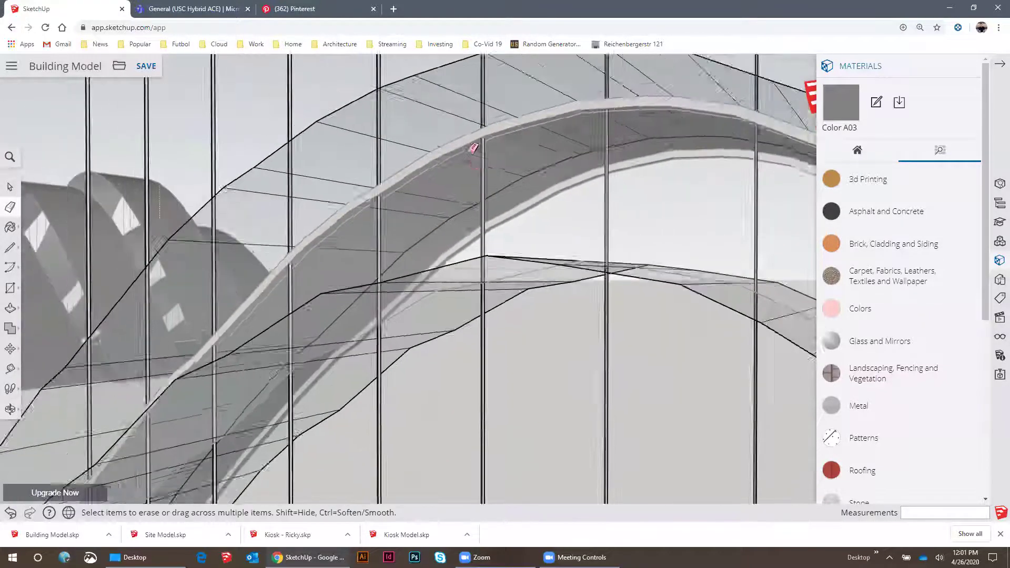
pyautogui.scroll(-3, 473, 147)
pyautogui.press('space')
pyautogui.click(434, 124)
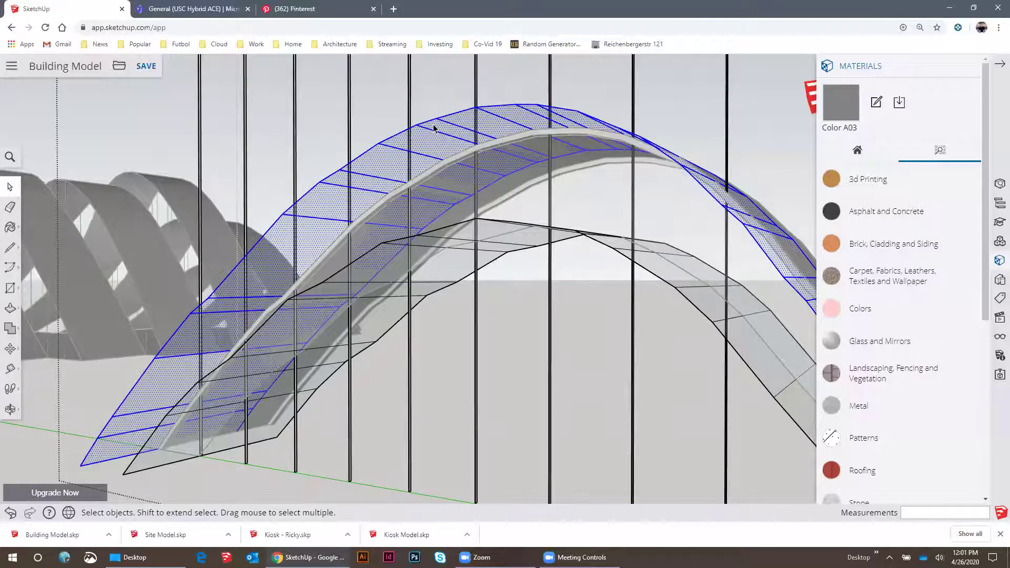
pyautogui.press('Delete')
# Open the roof's upper edge strip for editing and select its underside face where a vertical post meets it
pyautogui.scroll(5, 413, 204)
pyautogui.moveTo(413, 204); pyautogui.dragTo(403, 192, button='middle')
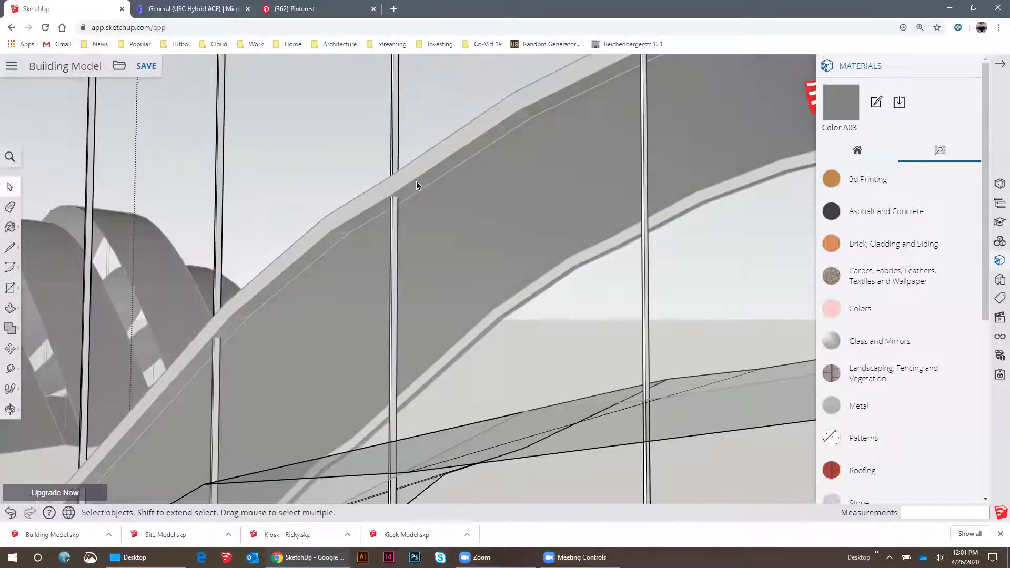
pyautogui.click(418, 182)
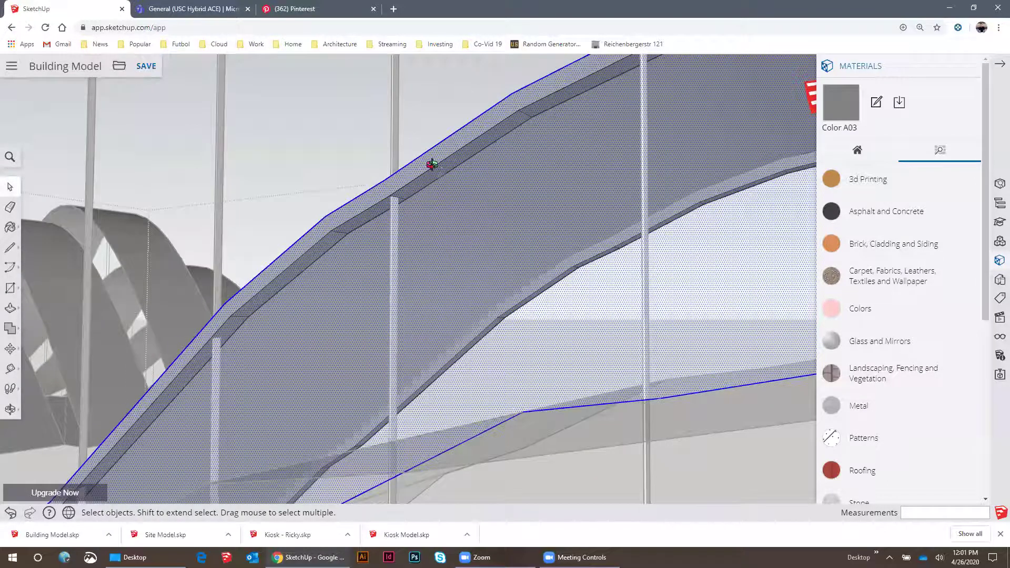
pyautogui.moveTo(431, 164); pyautogui.dragTo(547, 320, button='middle')
pyautogui.moveTo(473, 194); pyautogui.dragTo(401, 179, button='middle')
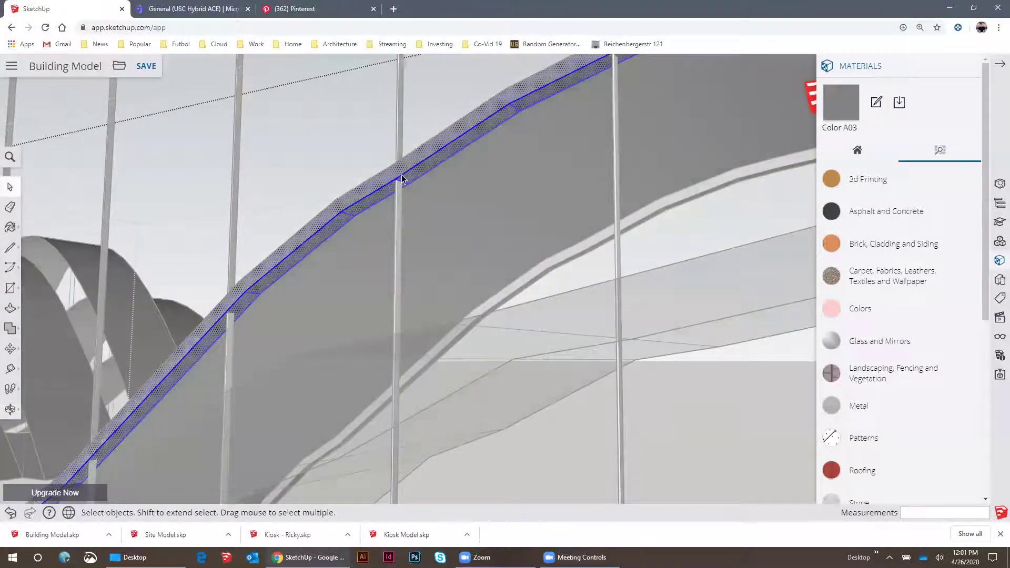
pyautogui.scroll(5, 401, 178)
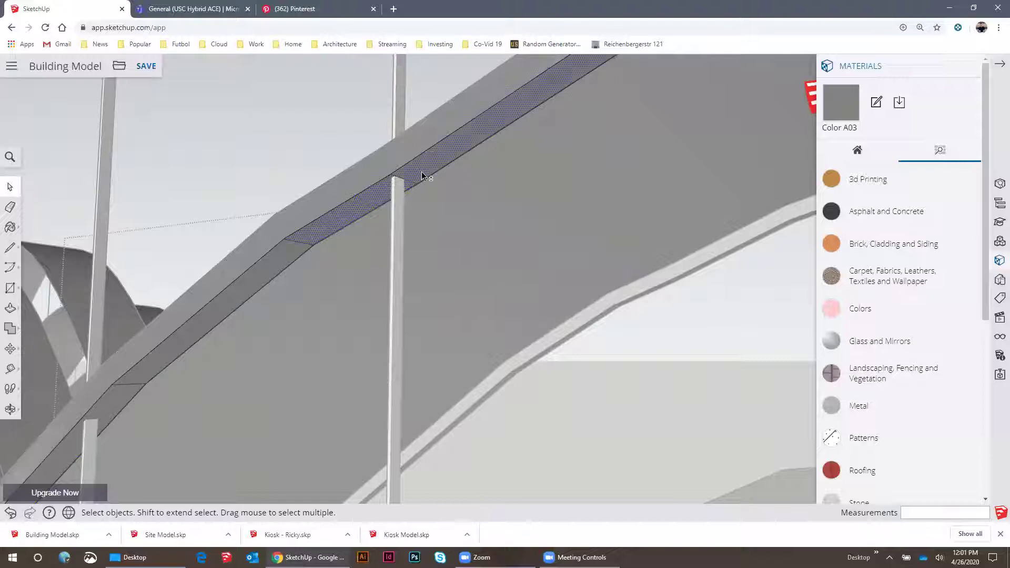
# Add the edge strip's other underside faces that meet the posts along the arch to the selection and copy them
pyautogui.scroll(-3, 421, 181)
pyautogui.moveTo(473, 154); pyautogui.dragTo(388, 226, button='middle')
pyautogui.scroll(2, 449, 173)
pyautogui.keyDown('shift'); pyautogui.click(449, 172); pyautogui.keyUp('shift')
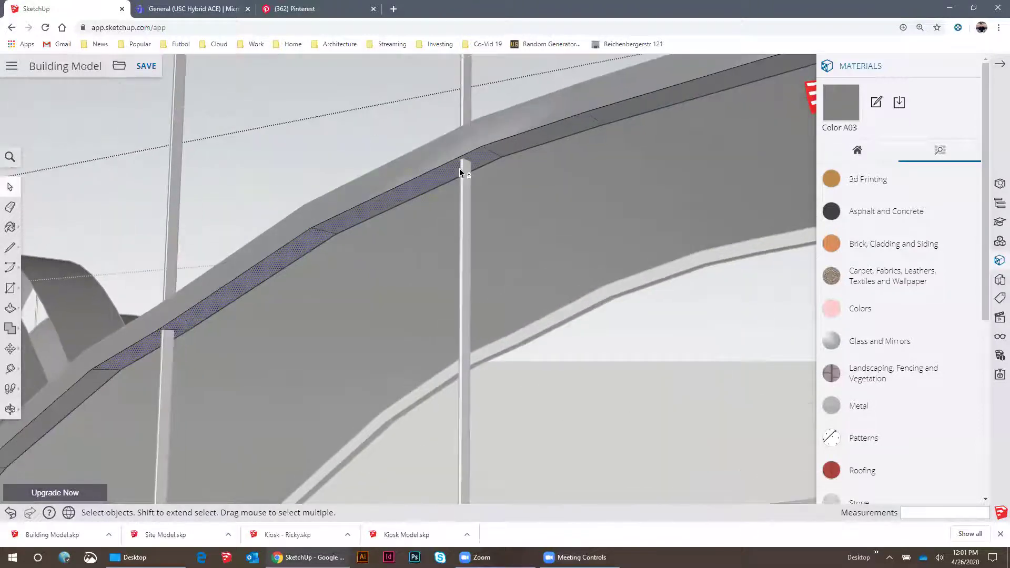
pyautogui.scroll(-3, 589, 161)
pyautogui.scroll(4, 579, 132)
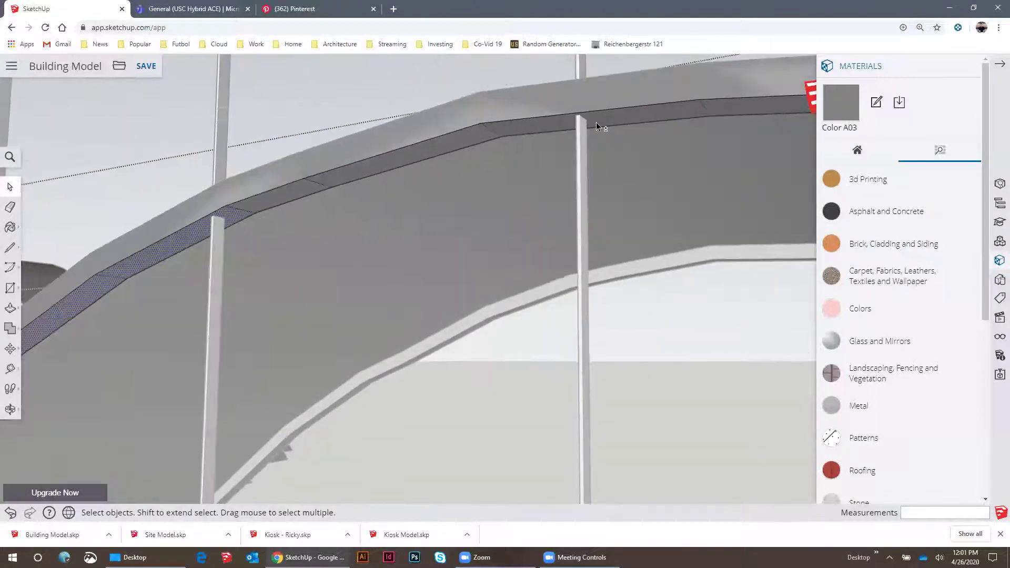
pyautogui.scroll(-3, 595, 122)
pyautogui.scroll(4, 623, 164)
pyautogui.scroll(1, 623, 159)
pyautogui.scroll(-3, 620, 154)
pyautogui.moveTo(605, 163); pyautogui.dragTo(677, 354, button='middle')
pyautogui.scroll(3, 605, 174)
pyautogui.scroll(3, 677, 354)
pyautogui.scroll(-9, 689, 365)
pyautogui.moveTo(548, 341); pyautogui.dragTo(497, 348, button='middle')
pyautogui.keyDown('shift'); pyautogui.moveTo(274, 272); pyautogui.dragTo(397, 243, button='middle'); pyautogui.keyUp('shift')
pyautogui.scroll(4, 393, 245)
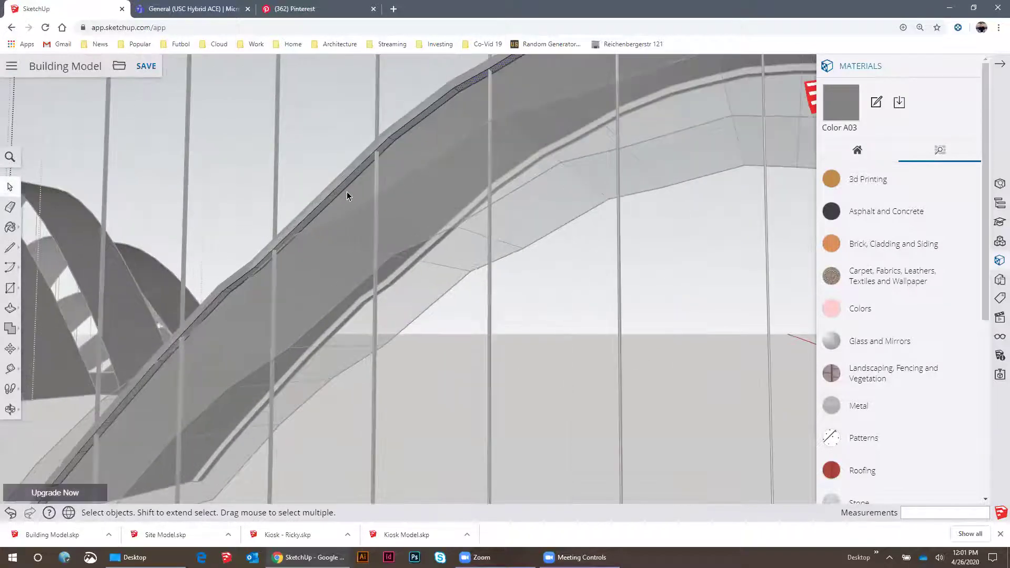
pyautogui.scroll(5, 361, 170)
pyautogui.keyDown('shift'); pyautogui.click(361, 163); pyautogui.keyUp('shift')
pyautogui.scroll(-4, 506, 137)
pyautogui.moveTo(246, 328); pyautogui.dragTo(301, 343, button='middle')
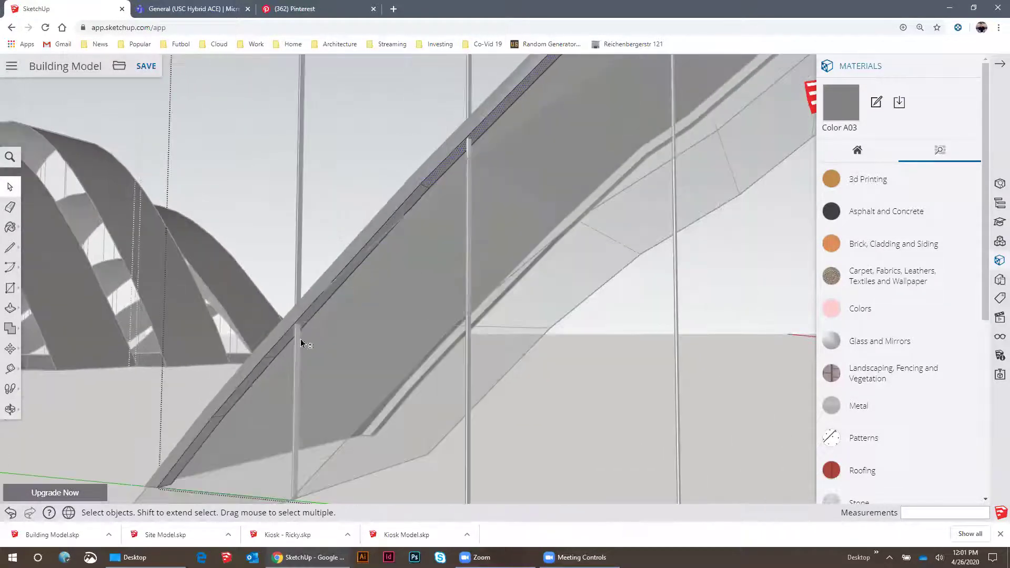
pyautogui.scroll(2, 299, 339)
pyautogui.keyDown('shift'); pyautogui.click(287, 330); pyautogui.keyUp('shift')
pyautogui.scroll(-6, 295, 312)
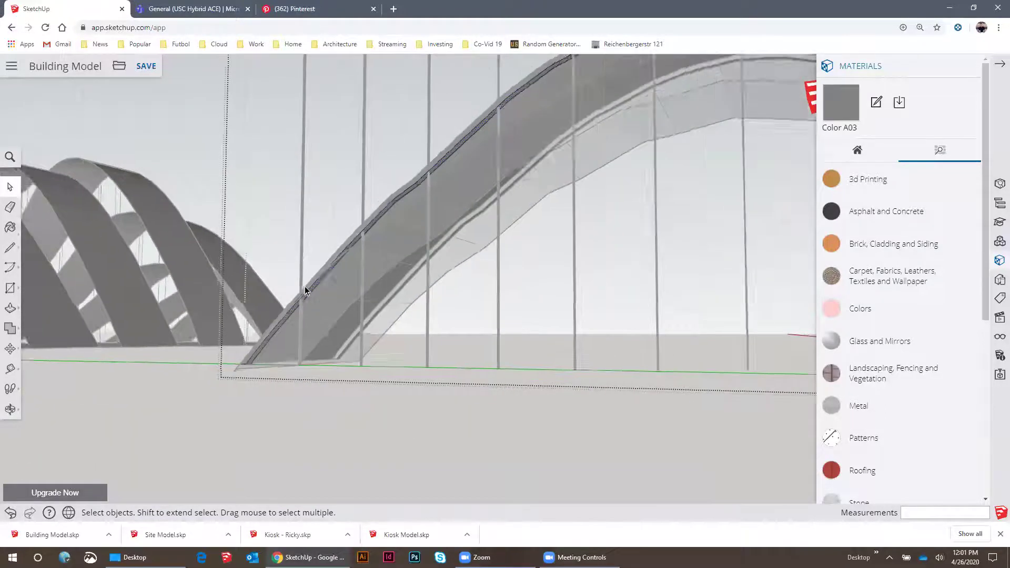
pyautogui.scroll(-3, 305, 290)
pyautogui.moveTo(343, 274); pyautogui.dragTo(576, 140, button='middle')
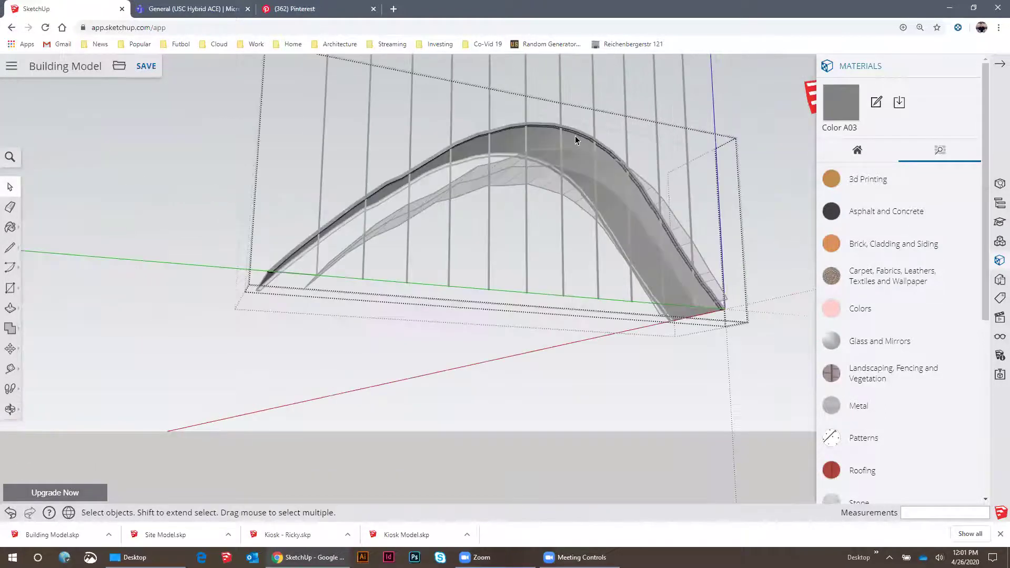
pyautogui.scroll(4, 509, 127)
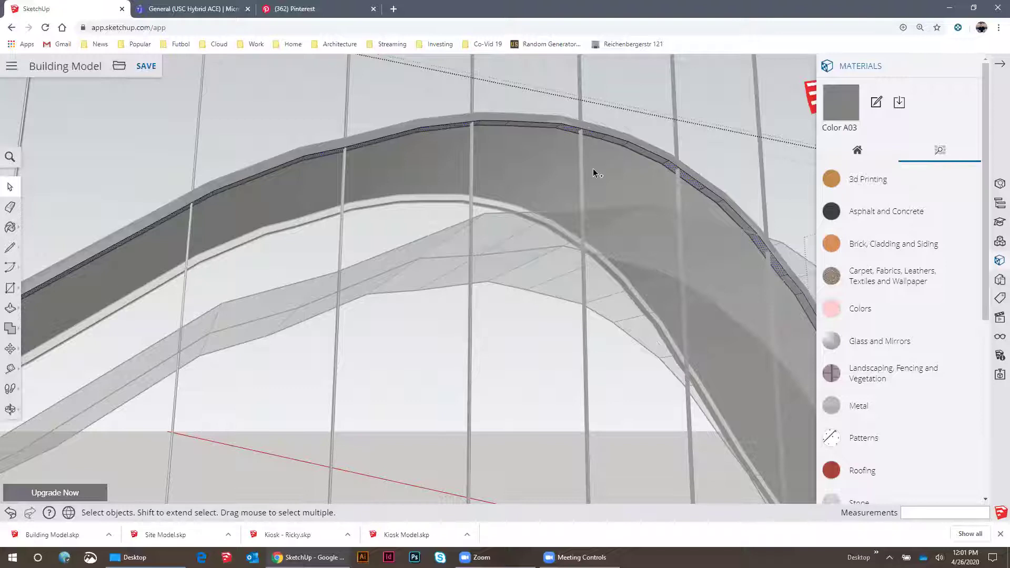
pyautogui.scroll(-3, 593, 168)
pyautogui.moveTo(608, 155); pyautogui.dragTo(512, 204, button='middle')
# Return to the posts group and use Paste in Place to put the copied strip faces inside it
pyautogui.click(512, 204)
pyautogui.tripleClick(512, 204)
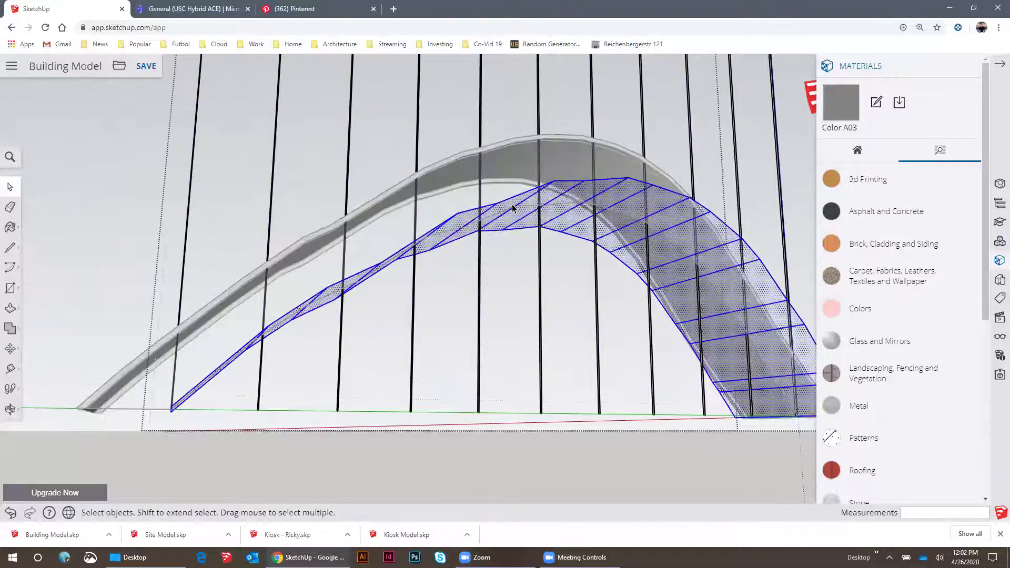
pyautogui.scroll(-2, 512, 208)
pyautogui.click(9, 157)
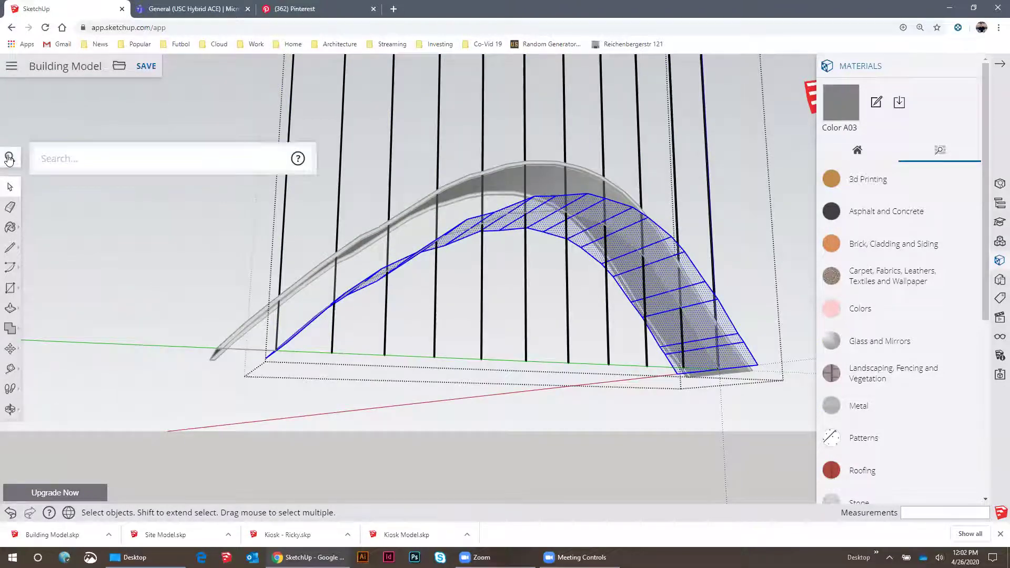
pyautogui.write('past')
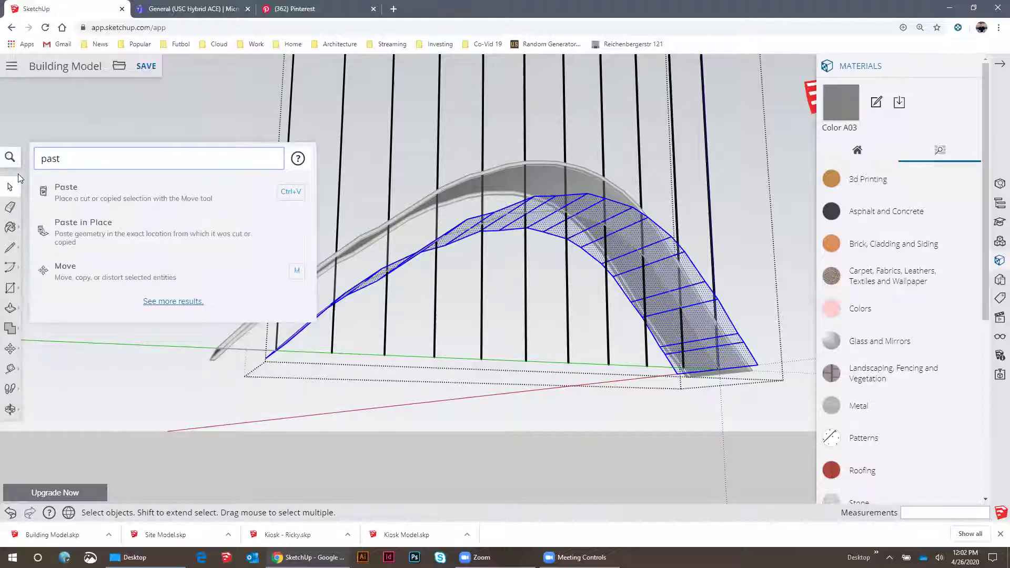
pyautogui.click(83, 234)
# Select everything inside the posts group, including the curved surface and pasted strip faces, and explode it
pyautogui.moveTo(586, 247); pyautogui.dragTo(462, 197, button='middle')
pyautogui.tripleClick(462, 205)
pyautogui.rightClick(462, 205)
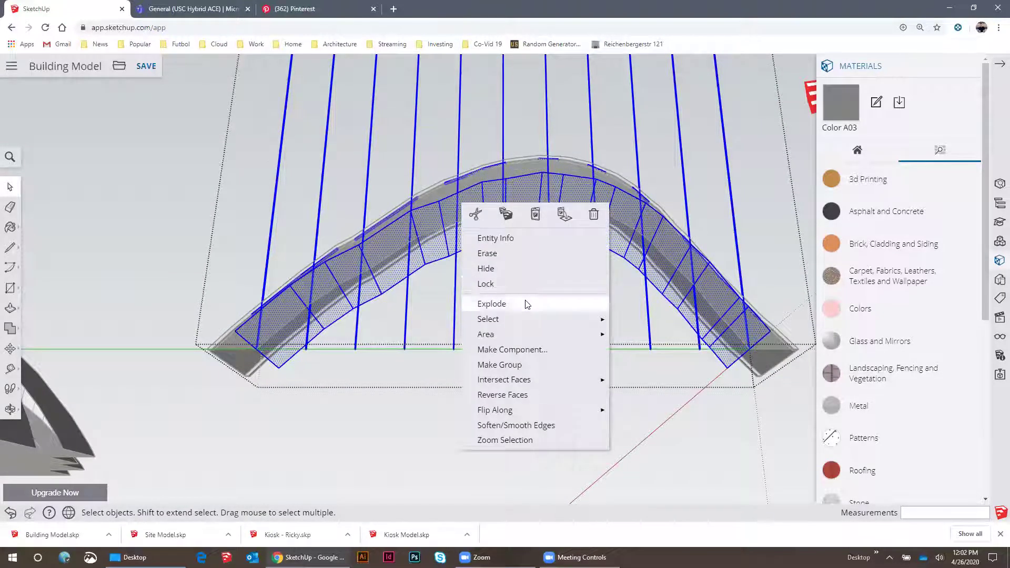
pyautogui.click(524, 301)
# Select all the exploded posts and surfaces and run Intersect Faces With Selection on them
pyautogui.scroll(3, 458, 184)
pyautogui.scroll(10, 459, 184)
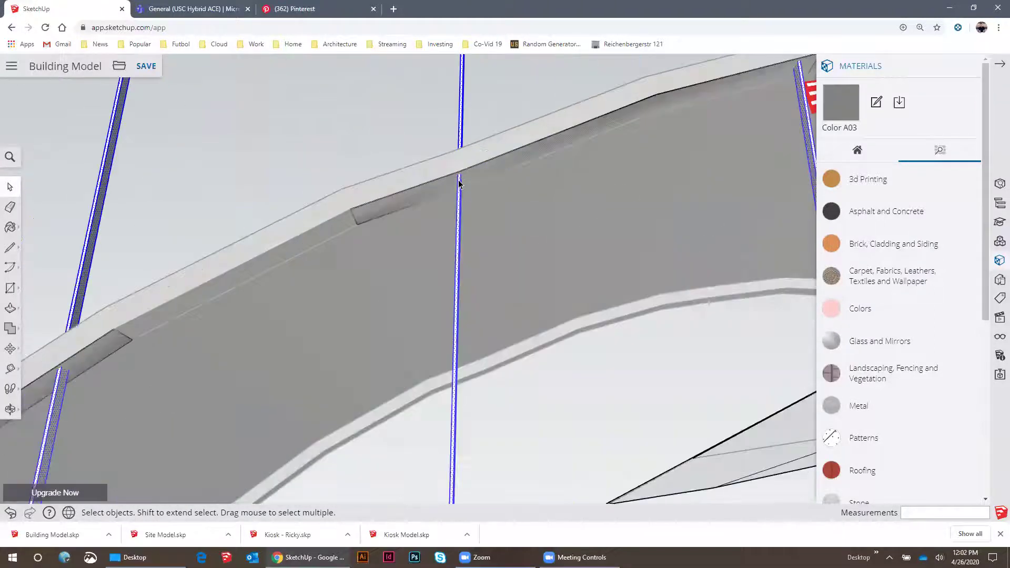
pyautogui.moveTo(463, 192); pyautogui.dragTo(354, 203, button='middle')
pyautogui.scroll(-8, 481, 163)
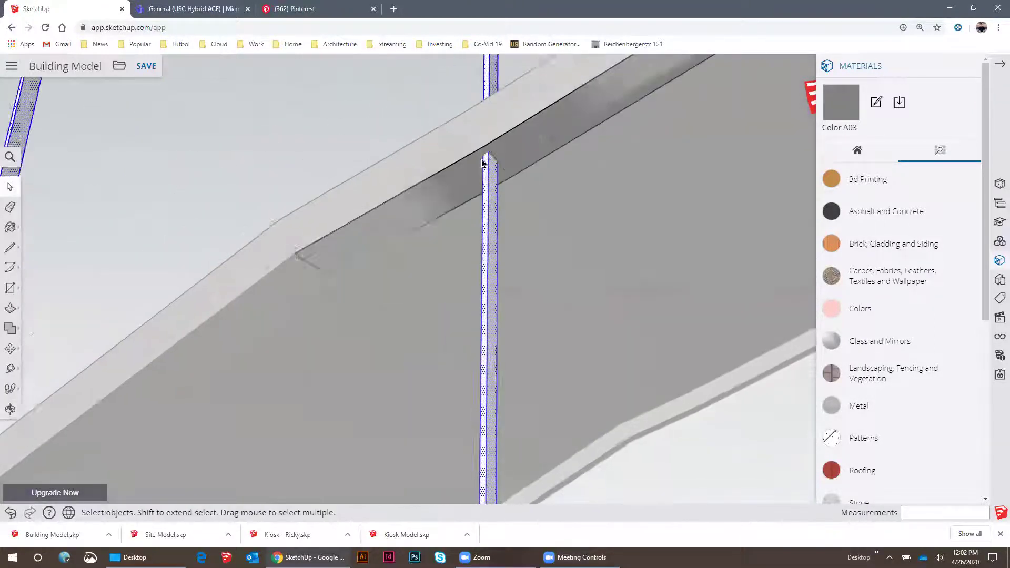
pyautogui.scroll(-3, 479, 172)
pyautogui.tripleClick(487, 180)
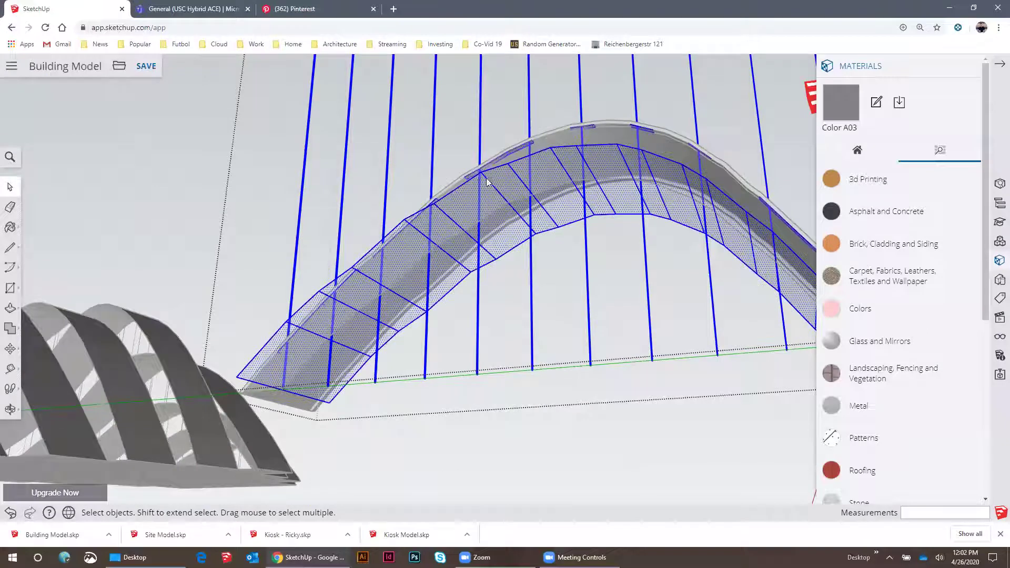
pyautogui.rightClick(487, 180)
pyautogui.moveTo(578, 339)
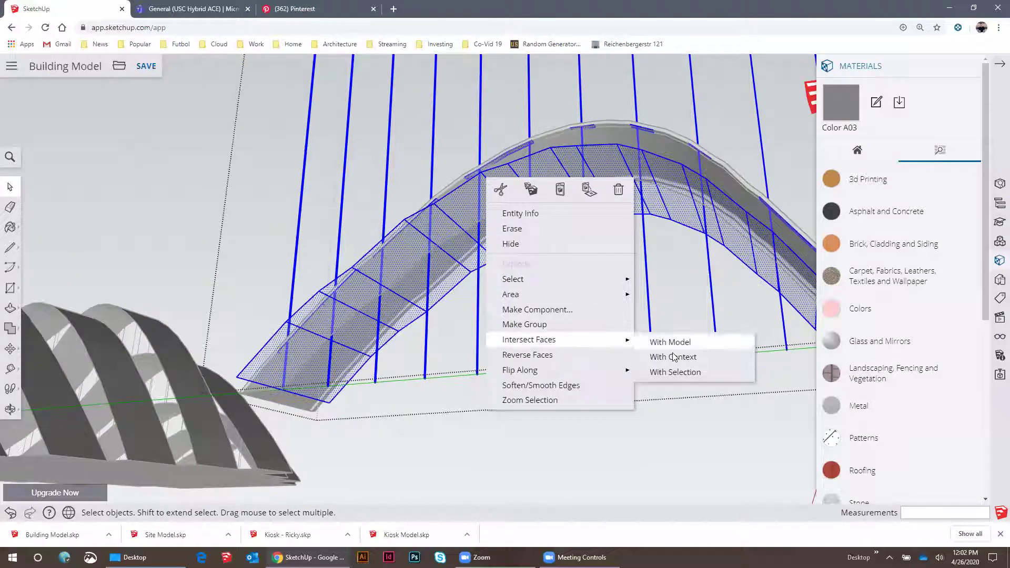
pyautogui.click(675, 371)
# Delete the portions of all vertical posts that rise above the roof band's edge strip
pyautogui.moveTo(638, 311); pyautogui.dragTo(499, 364, button='middle')
pyautogui.scroll(-4, 440, 255)
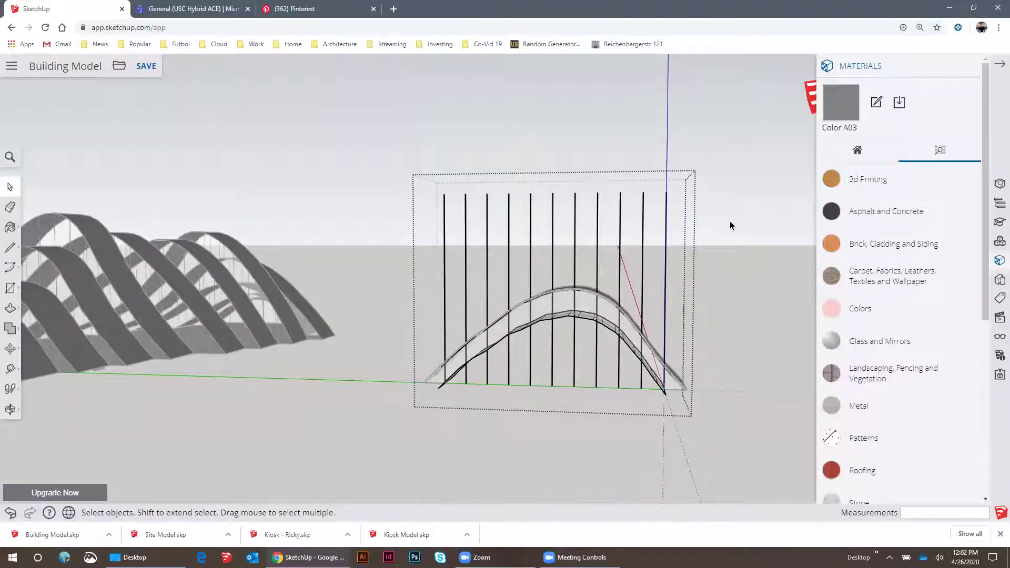
pyautogui.moveTo(735, 226); pyautogui.dragTo(368, 153)
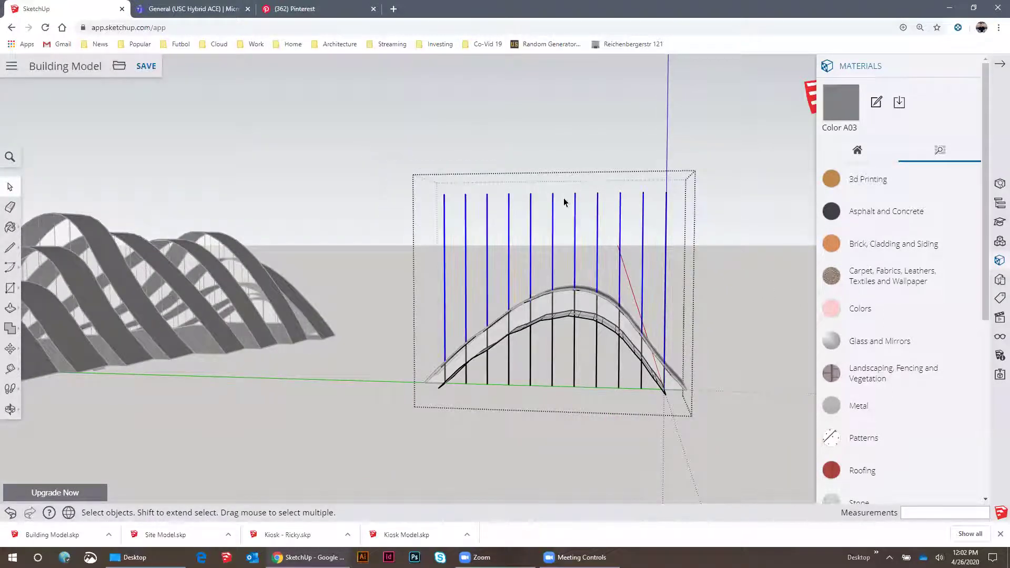
pyautogui.moveTo(730, 244); pyautogui.dragTo(693, 217)
pyautogui.moveTo(440, 153); pyautogui.dragTo(399, 151)
pyautogui.scroll(8, 503, 327)
pyautogui.moveTo(534, 281); pyautogui.dragTo(607, 326, button='middle')
pyautogui.scroll(2, 648, 358)
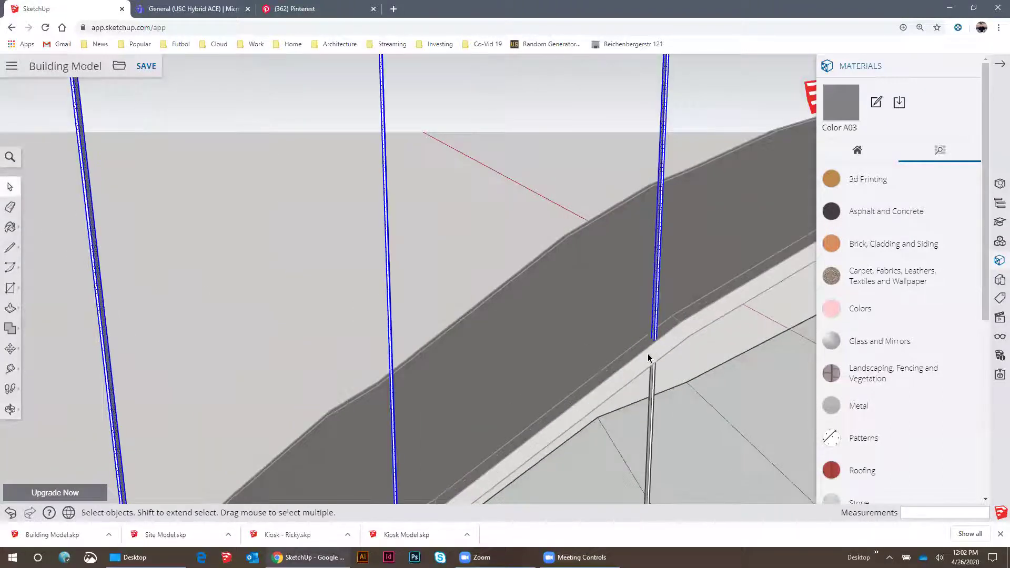
pyautogui.moveTo(648, 357); pyautogui.dragTo(489, 242, button='middle')
pyautogui.scroll(-10, 489, 242)
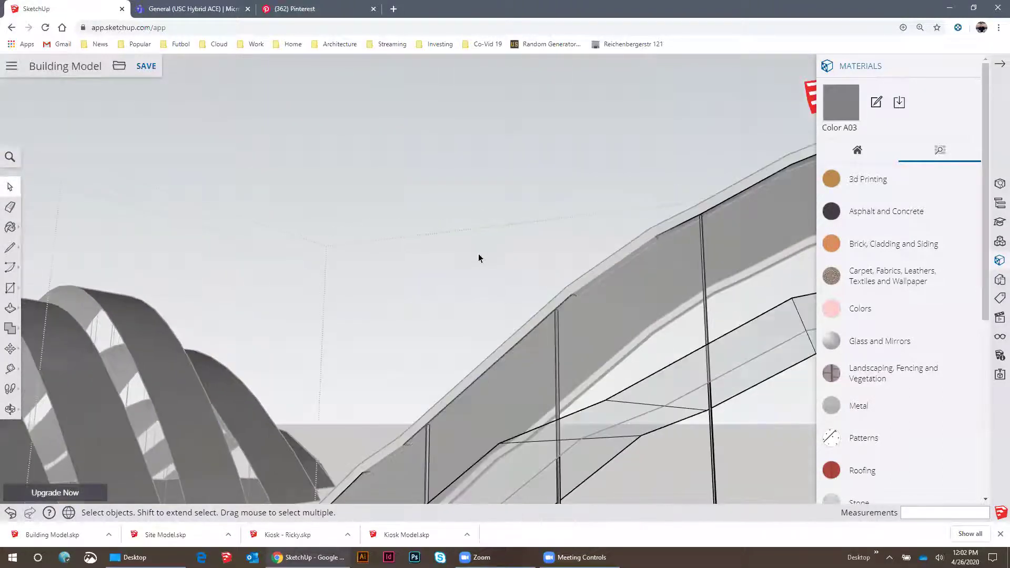
# Delete the portions of the vertical posts between the lower curved surface and the ground
pyautogui.scroll(8, 560, 277)
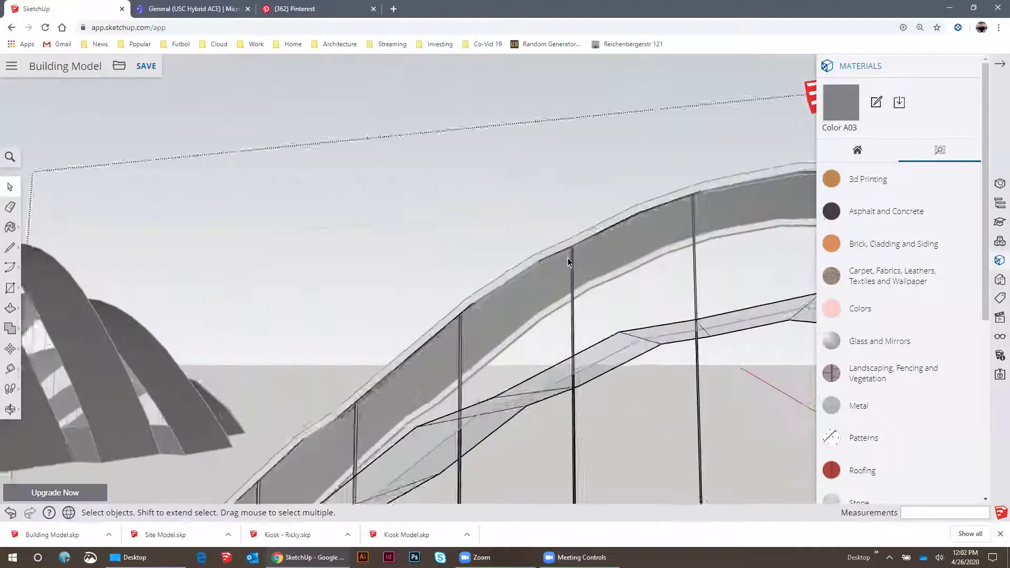
pyautogui.scroll(-10, 582, 210)
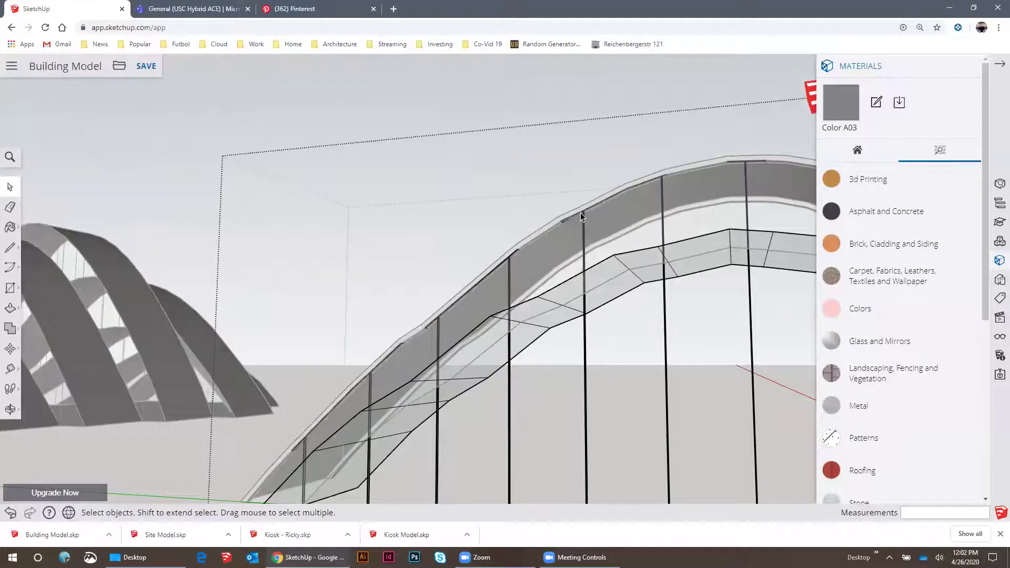
pyautogui.moveTo(582, 211); pyautogui.dragTo(708, 360, button='middle')
pyautogui.scroll(5, 707, 363)
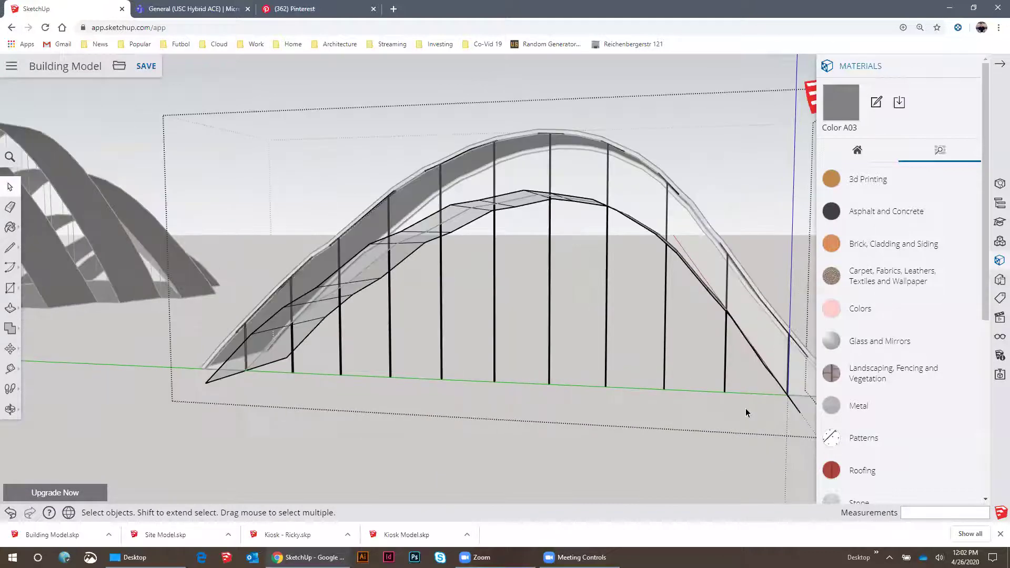
pyautogui.moveTo(289, 373); pyautogui.dragTo(290, 369)
pyautogui.moveTo(283, 367); pyautogui.dragTo(283, 367)
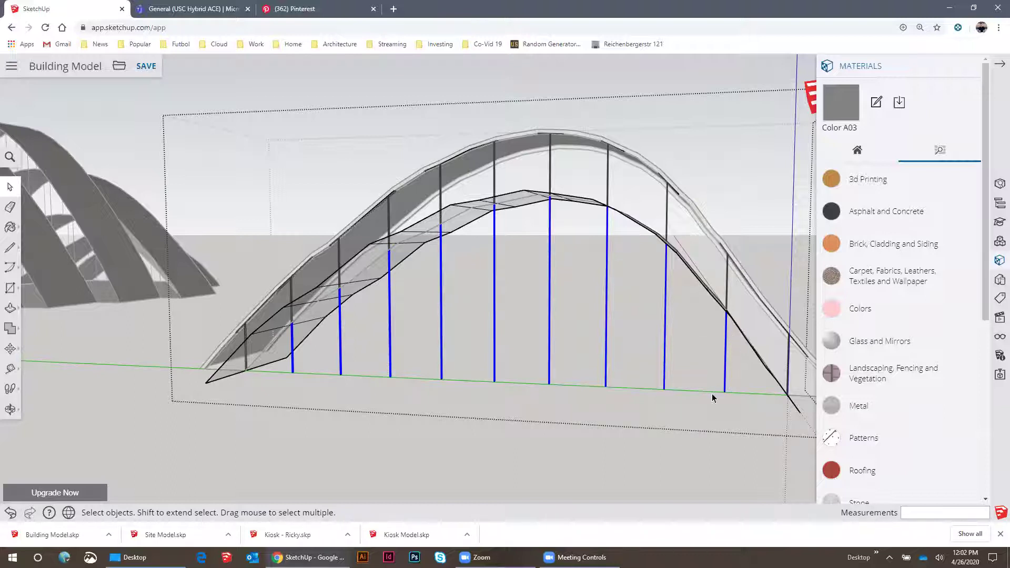
pyautogui.moveTo(280, 365); pyautogui.dragTo(343, 402)
pyautogui.moveTo(532, 405); pyautogui.dragTo(747, 459)
pyautogui.scroll(15, 291, 370)
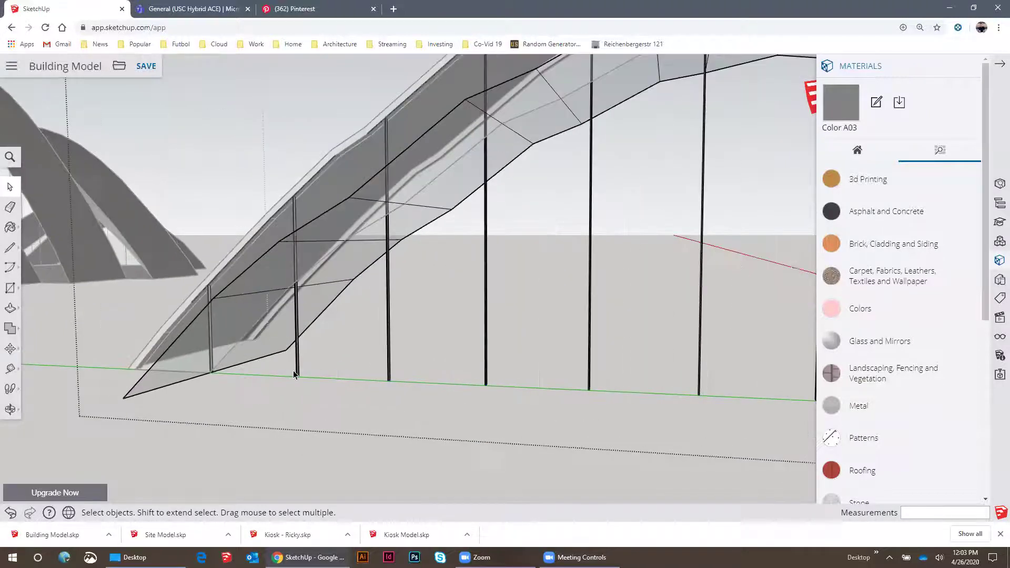
pyautogui.moveTo(312, 328); pyautogui.dragTo(336, 410, button='middle')
pyautogui.scroll(-15, 301, 365)
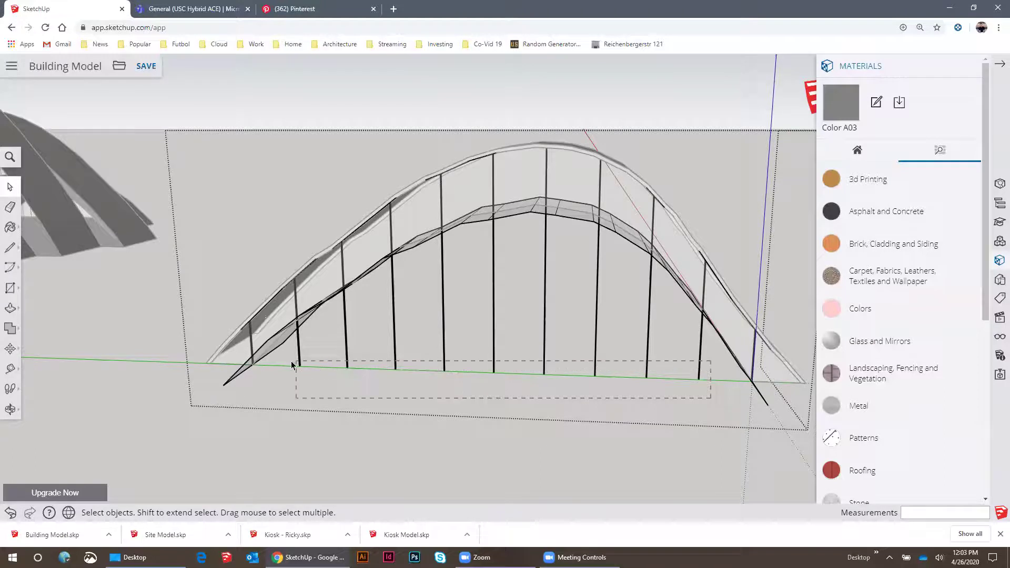
pyautogui.moveTo(292, 361); pyautogui.dragTo(292, 360)
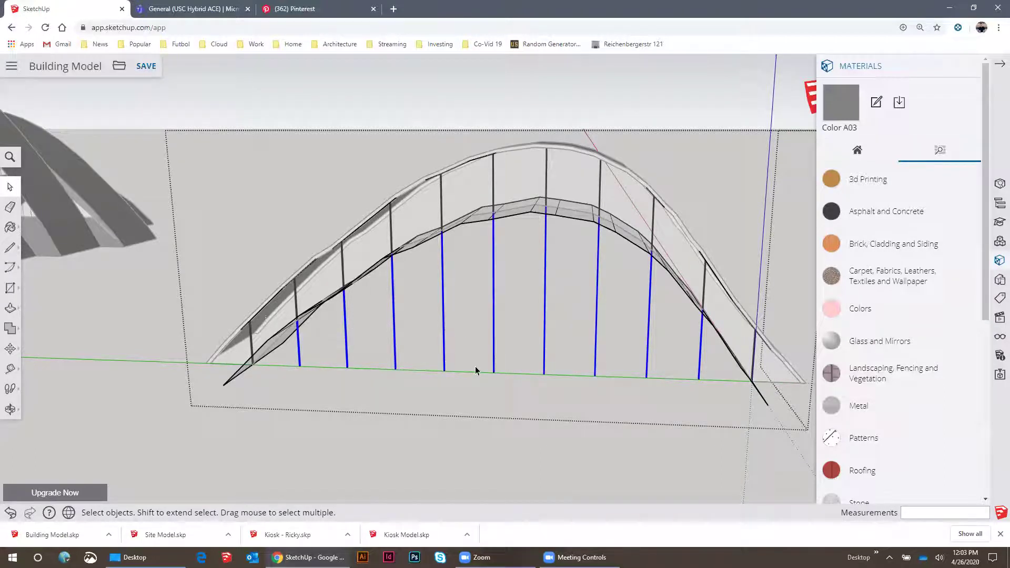
pyautogui.press('Delete')
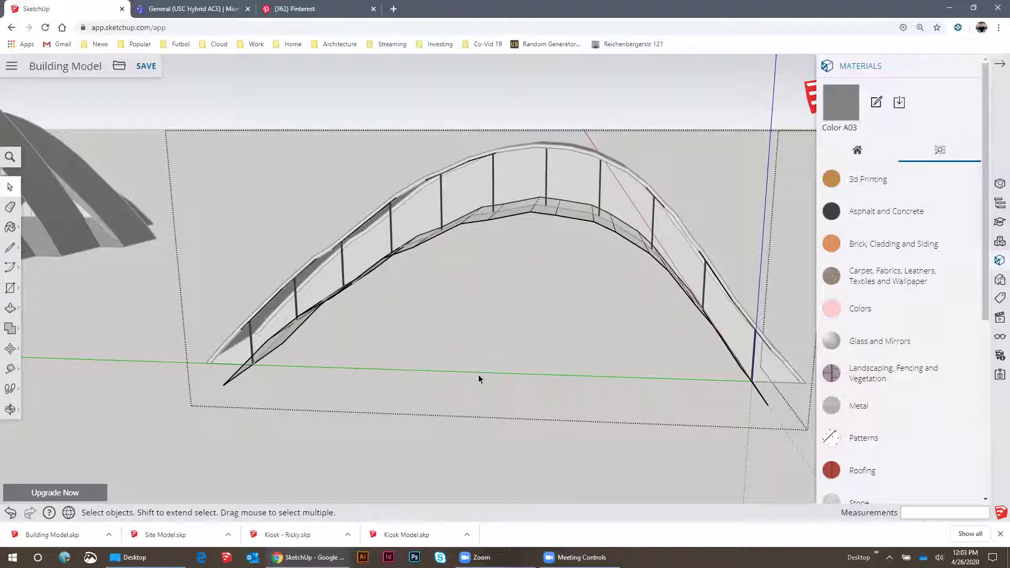
# Select all faces of the lower curved surface from one foot to the other, group them and delete that group
pyautogui.moveTo(447, 344); pyautogui.dragTo(413, 303, button='middle')
pyautogui.scroll(5, 531, 211)
pyautogui.click(439, 250)
pyautogui.doubleClick(414, 300)
pyautogui.keyDown('shift'); pyautogui.doubleClick(448, 252); pyautogui.keyUp('shift')
pyautogui.keyDown('shift'); pyautogui.doubleClick(514, 196); pyautogui.keyUp('shift')
pyautogui.keyDown('shift'); pyautogui.moveTo(560, 150); pyautogui.dragTo(411, 259, button='middle'); pyautogui.keyUp('shift')
pyautogui.keyDown('shift'); pyautogui.doubleClick(412, 257); pyautogui.keyUp('shift')
pyautogui.keyDown('shift'); pyautogui.moveTo(515, 172); pyautogui.dragTo(405, 269, button='middle'); pyautogui.keyUp('shift')
pyautogui.keyDown('shift'); pyautogui.doubleClick(406, 269); pyautogui.keyUp('shift')
pyautogui.keyDown('shift'); pyautogui.doubleClick(484, 215); pyautogui.keyUp('shift')
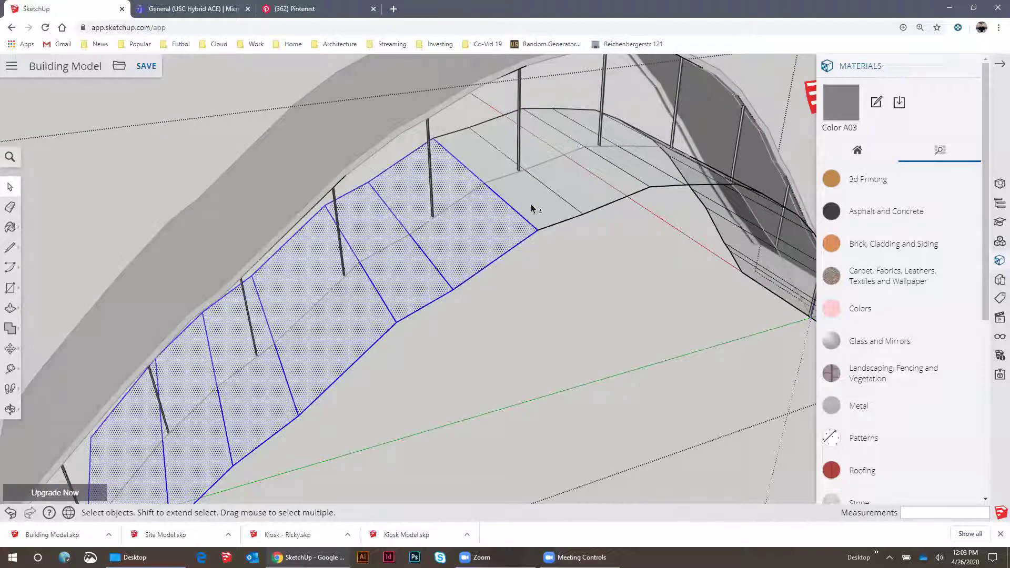
pyautogui.moveTo(531, 208); pyautogui.dragTo(435, 248, button='middle')
pyautogui.keyDown('shift'); pyautogui.doubleClick(425, 251); pyautogui.keyUp('shift')
pyautogui.keyDown('shift'); pyautogui.doubleClick(477, 237); pyautogui.keyUp('shift')
pyautogui.moveTo(534, 226); pyautogui.dragTo(343, 240, button='middle')
pyautogui.keyDown('shift'); pyautogui.click(345, 242); pyautogui.keyUp('shift')
pyautogui.keyDown('shift'); pyautogui.click(380, 265); pyautogui.keyUp('shift')
pyautogui.keyDown('shift'); pyautogui.click(419, 286); pyautogui.keyUp('shift')
pyautogui.keyDown('shift'); pyautogui.click(478, 306); pyautogui.keyUp('shift')
pyautogui.keyDown('shift'); pyautogui.click(478, 306); pyautogui.keyUp('shift')
pyautogui.keyDown('shift'); pyautogui.doubleClick(508, 336); pyautogui.keyUp('shift')
pyautogui.keyDown('shift'); pyautogui.moveTo(509, 326); pyautogui.dragTo(447, 214, button='middle'); pyautogui.keyUp('shift')
pyautogui.keyDown('shift'); pyautogui.click(492, 272); pyautogui.keyUp('shift')
pyautogui.keyDown('shift'); pyautogui.click(519, 325); pyautogui.keyUp('shift')
pyautogui.keyDown('shift'); pyautogui.click(542, 349); pyautogui.keyUp('shift')
pyautogui.keyDown('shift'); pyautogui.click(574, 397); pyautogui.keyUp('shift')
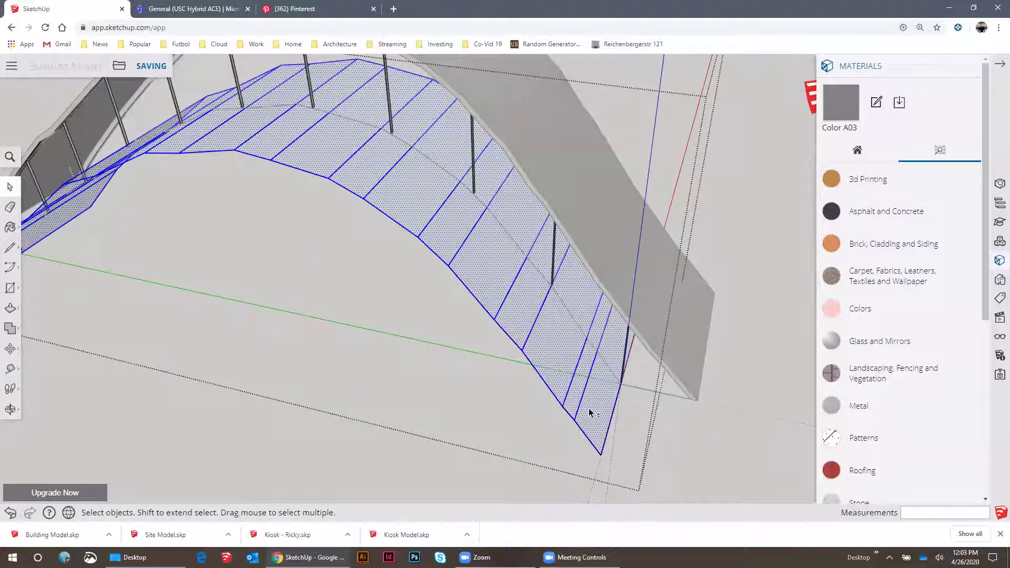
pyautogui.rightClick(568, 334)
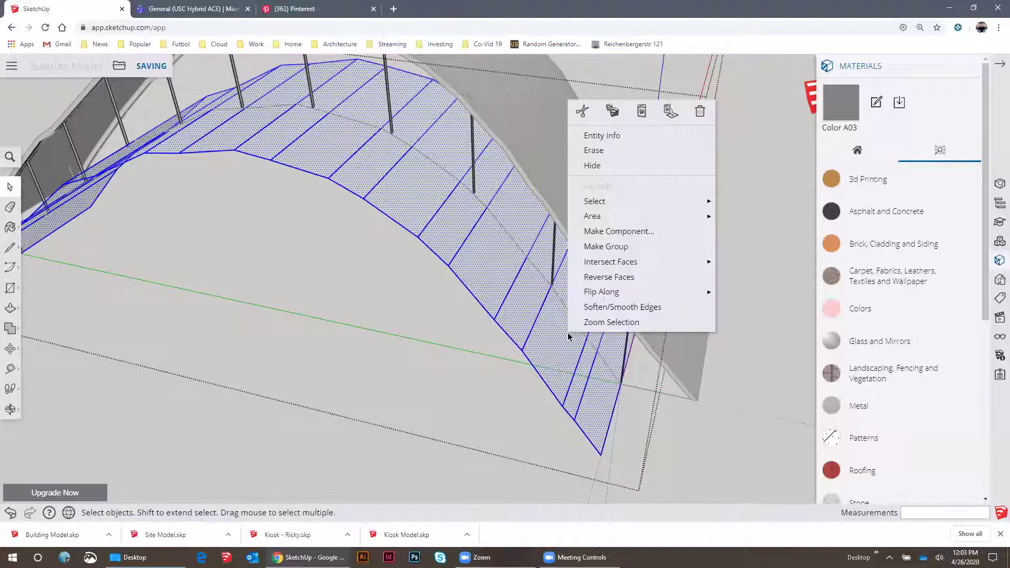
pyautogui.click(616, 246)
pyautogui.scroll(-4, 610, 305)
pyautogui.moveTo(585, 307); pyautogui.dragTo(604, 140, button='middle')
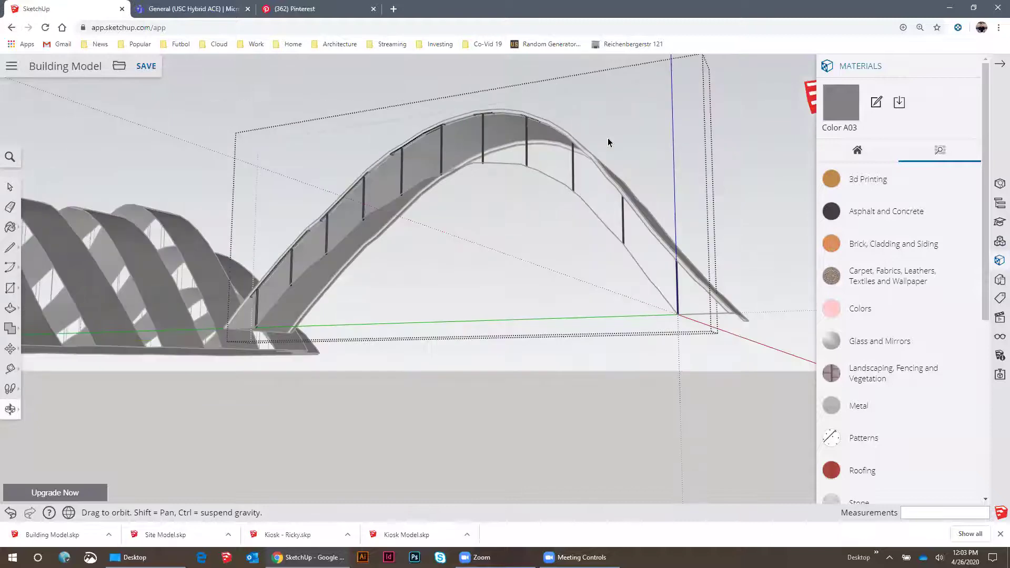
# Open the vertical posts' group for editing and hide the rest of the model
pyautogui.scroll(5, 247, 292)
pyautogui.scroll(5, 311, 282)
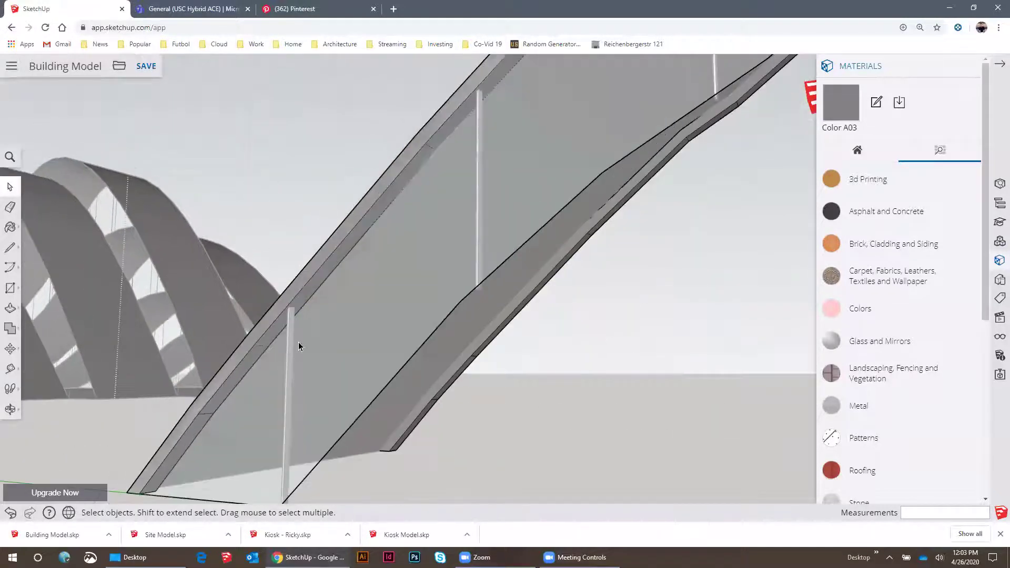
pyautogui.scroll(-2, 302, 373)
pyautogui.moveTo(307, 406); pyautogui.dragTo(294, 280, button='middle')
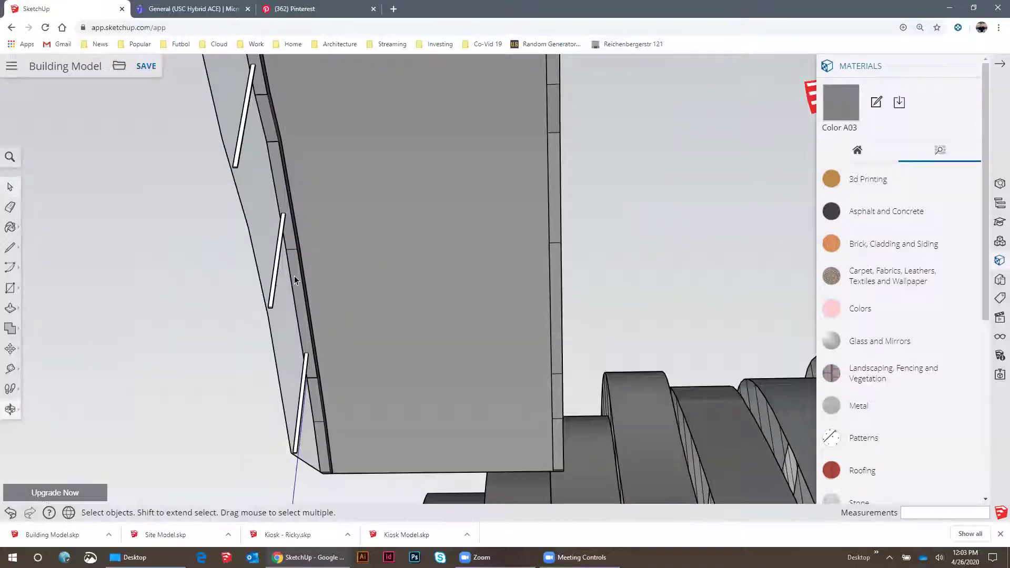
pyautogui.doubleClick(273, 286)
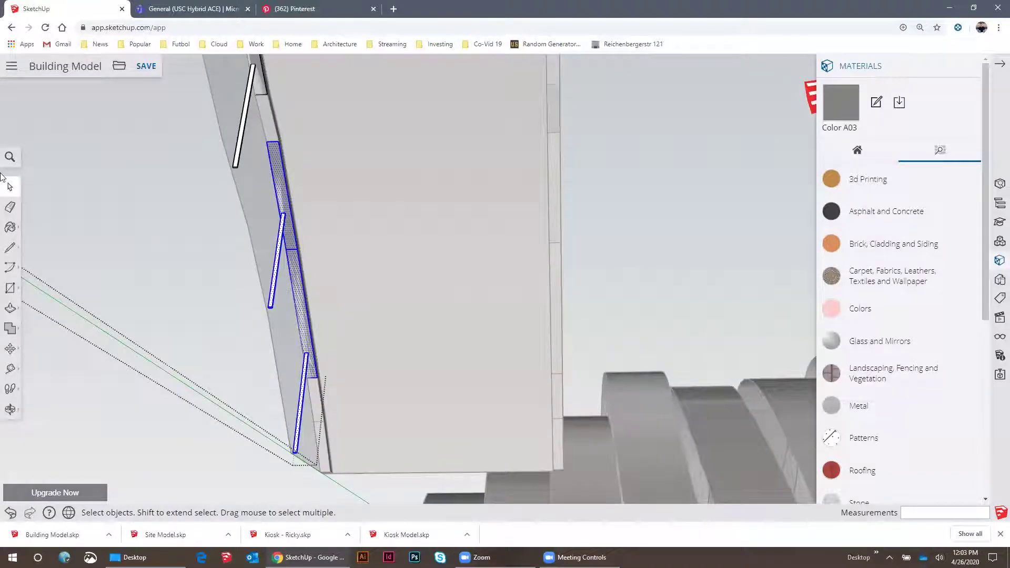
pyautogui.click(9, 158)
pyautogui.write('hide')
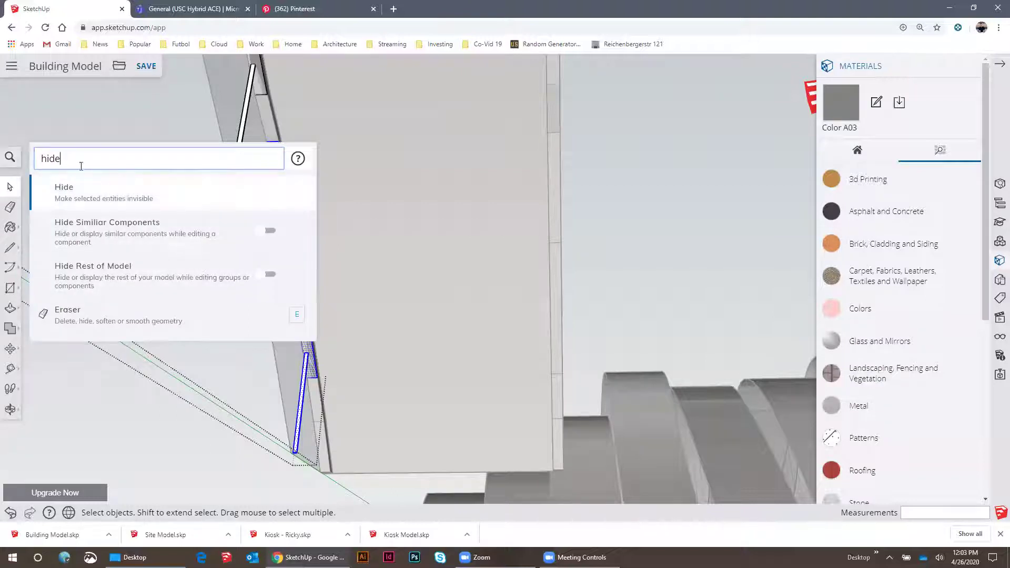
pyautogui.click(264, 275)
# Select the leftover strip faces across the first posts nearest the foot, keeping the posts out of the selection
pyautogui.moveTo(317, 373); pyautogui.dragTo(476, 326, button='middle')
pyautogui.scroll(6, 368, 326)
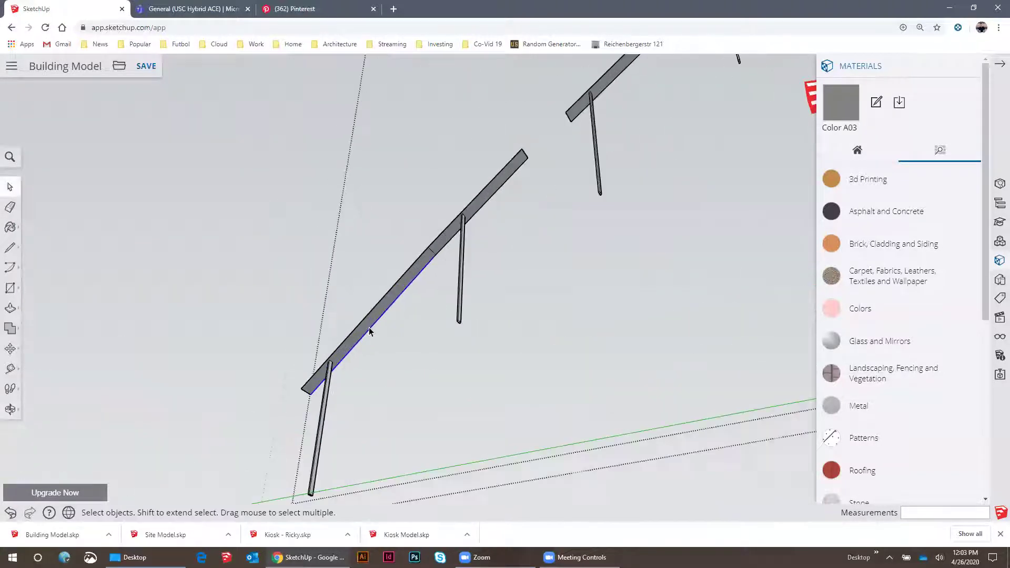
pyautogui.scroll(-5, 469, 207)
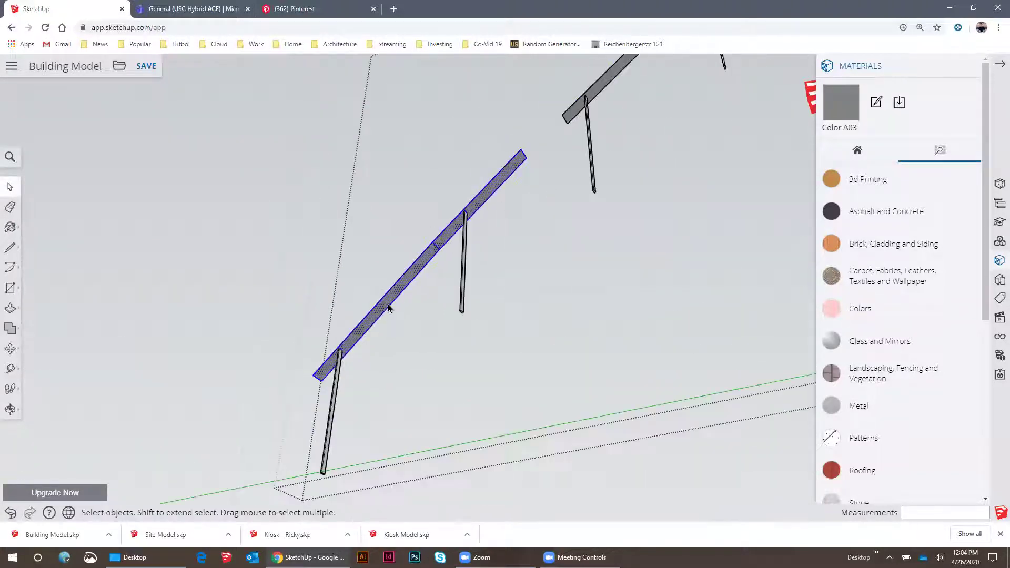
pyautogui.scroll(2, 481, 210)
pyautogui.keyDown('shift'); pyautogui.click(493, 191); pyautogui.keyUp('shift')
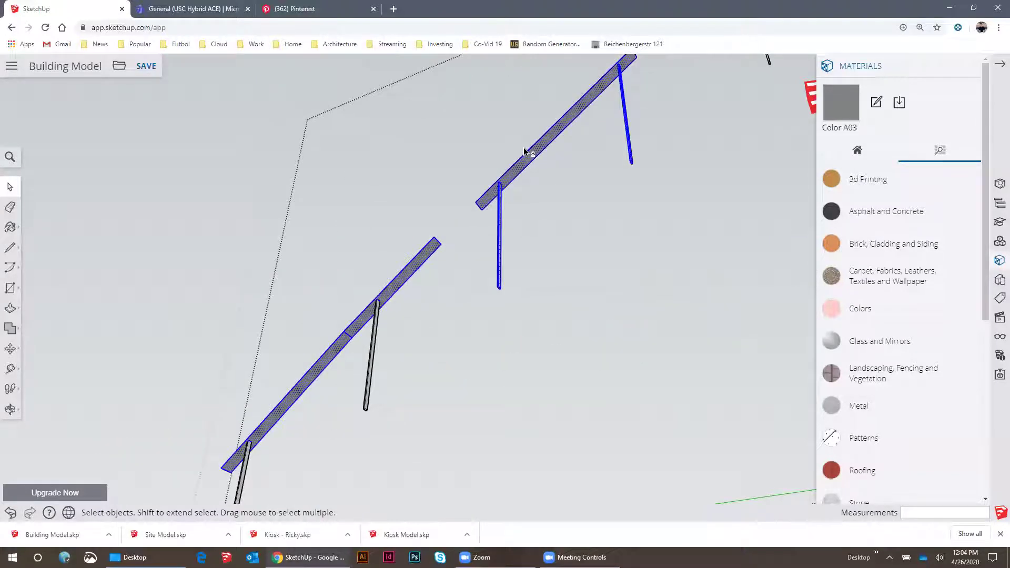
pyautogui.scroll(1, 500, 186)
pyautogui.keyDown('shift'); pyautogui.click(510, 179); pyautogui.keyUp('shift')
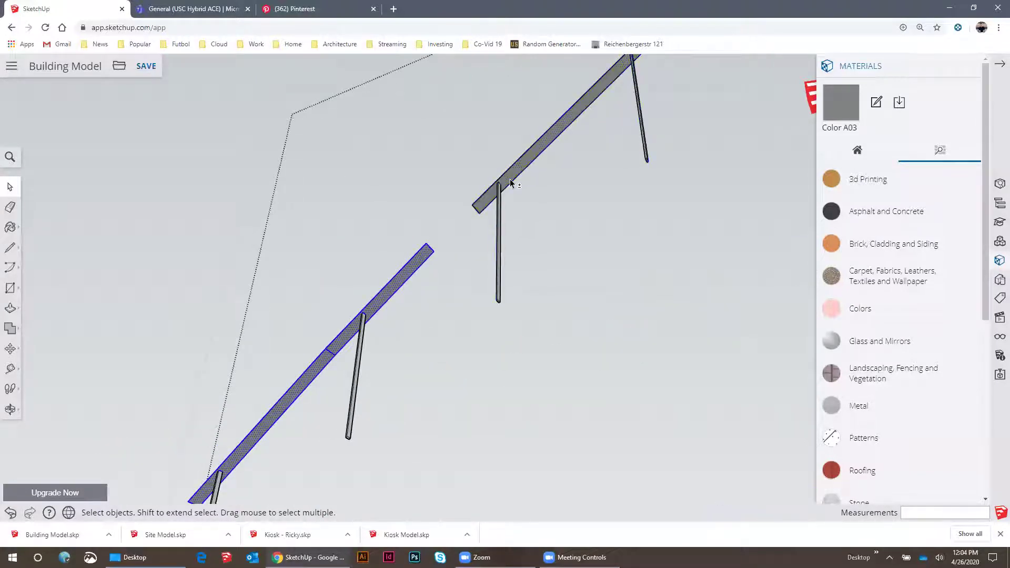
pyautogui.scroll(3, 517, 170)
pyautogui.keyDown('shift'); pyautogui.click(519, 172); pyautogui.keyUp('shift')
pyautogui.scroll(-3, 504, 181)
pyautogui.keyDown('shift'); pyautogui.moveTo(502, 186); pyautogui.dragTo(213, 422, button='middle'); pyautogui.keyUp('shift')
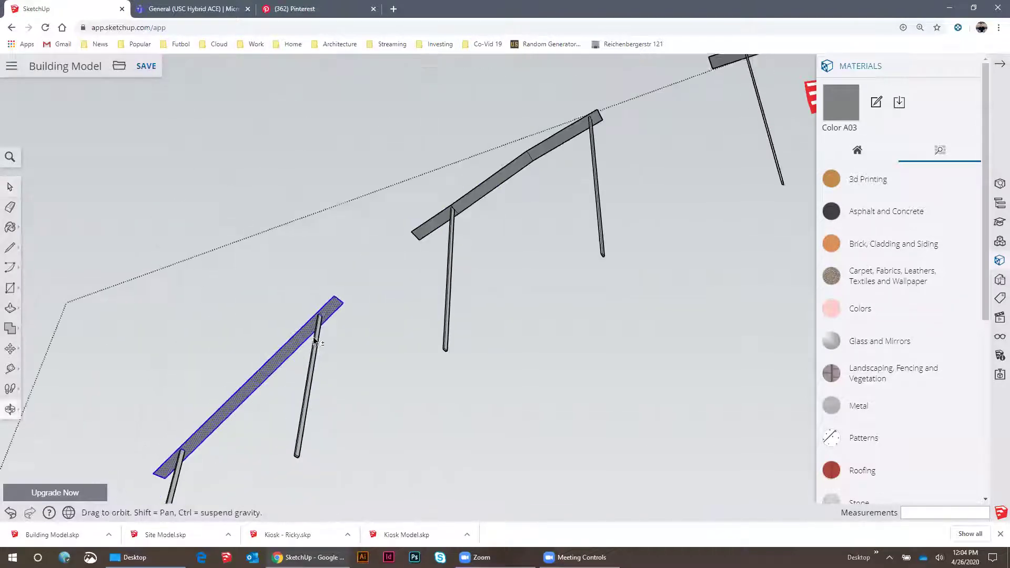
# Add the leftover strip faces across the upper posts and over the arch's crown to the selection
pyautogui.scroll(4, 497, 177)
pyautogui.keyDown('shift'); pyautogui.click(518, 165); pyautogui.keyUp('shift')
pyautogui.keyDown('shift'); pyautogui.click(603, 120); pyautogui.keyUp('shift')
pyautogui.keyDown('shift'); pyautogui.click(368, 263); pyautogui.keyUp('shift')
pyautogui.moveTo(385, 262); pyautogui.dragTo(446, 267, button='middle')
pyautogui.scroll(4, 548, 190)
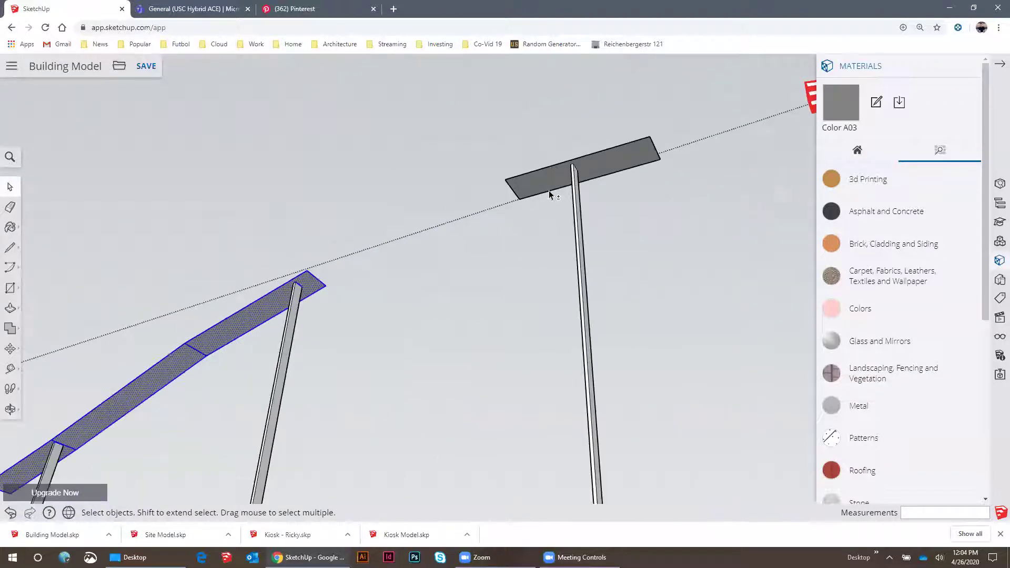
pyautogui.keyDown('shift'); pyautogui.click(551, 181); pyautogui.keyUp('shift')
pyautogui.keyDown('shift'); pyautogui.moveTo(588, 160); pyautogui.dragTo(236, 215, button='middle'); pyautogui.keyUp('shift')
pyautogui.keyDown('shift'); pyautogui.click(567, 185); pyautogui.keyUp('shift')
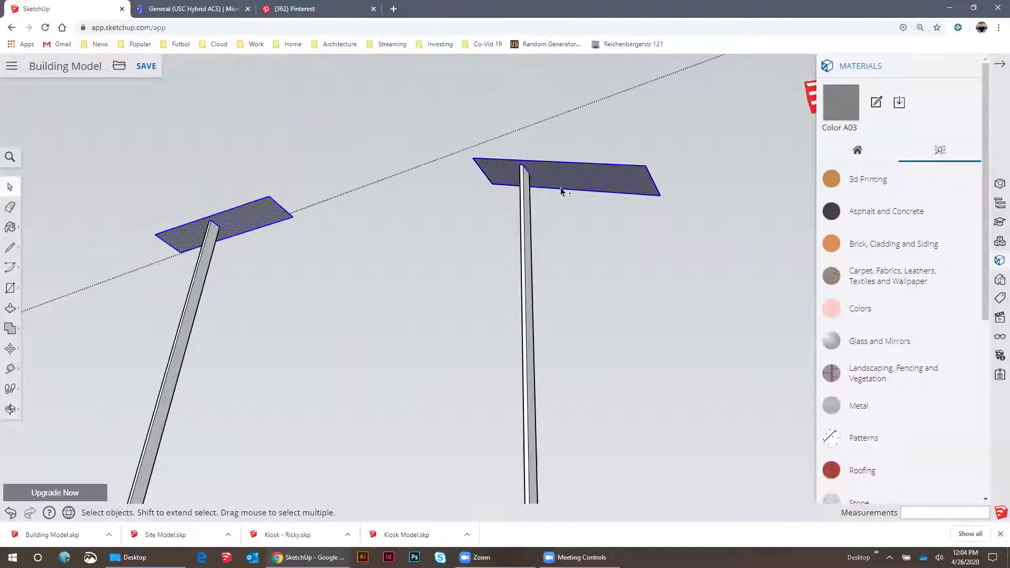
pyautogui.scroll(-6, 432, 157)
pyautogui.scroll(3, 592, 195)
pyautogui.keyDown('shift'); pyautogui.click(594, 196); pyautogui.keyUp('shift')
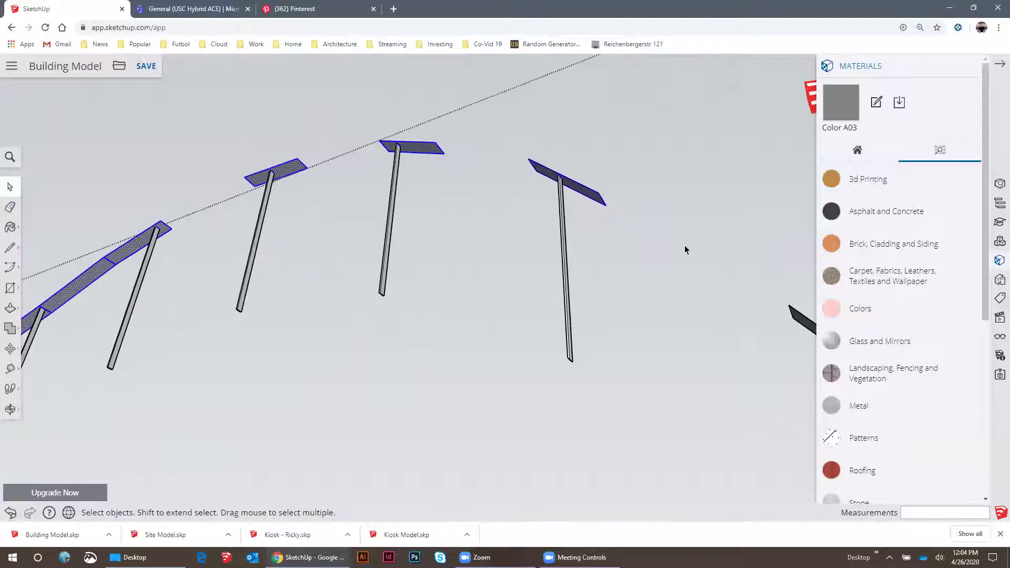
# Add the strip faces on the far descending side to the selection and make a group of them
pyautogui.keyDown('shift'); pyautogui.moveTo(604, 218); pyautogui.dragTo(357, 99, button='middle'); pyautogui.keyUp('shift')
pyautogui.scroll(5, 473, 204)
pyautogui.scroll(-3, 513, 205)
pyautogui.scroll(-5, 564, 172)
pyautogui.scroll(3, 547, 249)
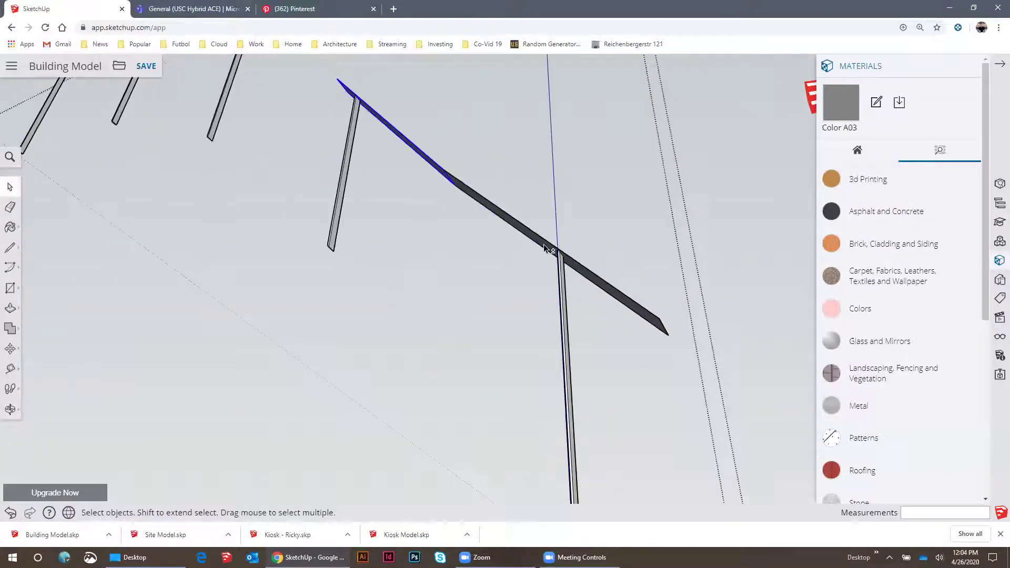
pyautogui.scroll(3, 574, 268)
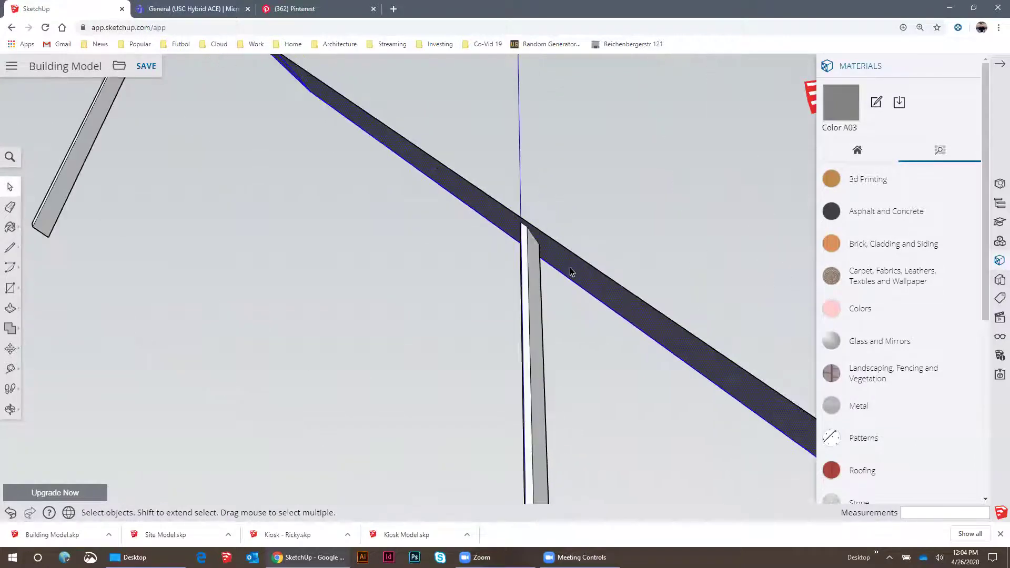
pyautogui.keyDown('shift'); pyautogui.click(564, 264); pyautogui.keyUp('shift')
pyautogui.click(564, 265)
pyautogui.scroll(-3, 564, 265)
pyautogui.rightClick(562, 268)
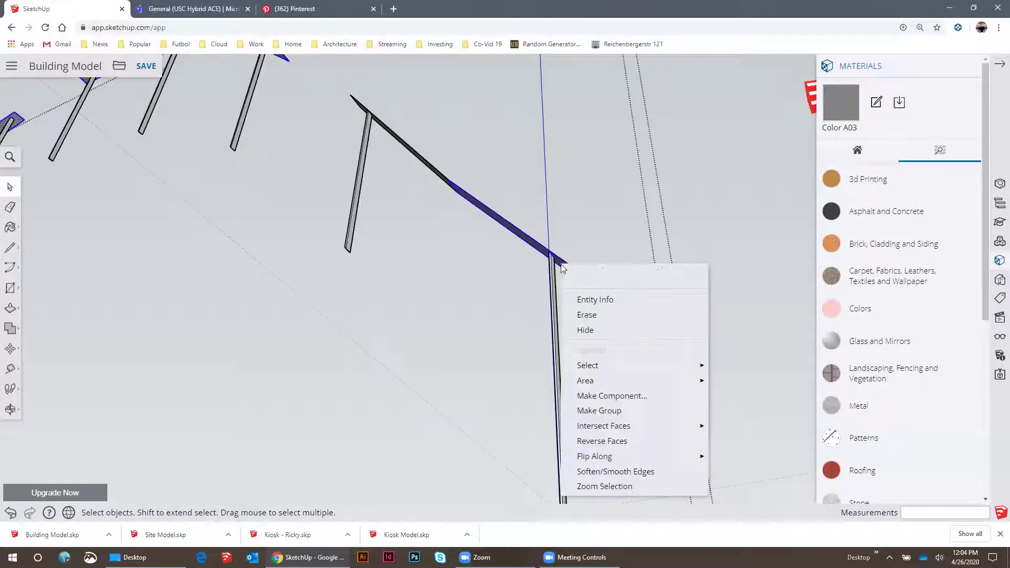
pyautogui.click(600, 411)
pyautogui.click(601, 413)
# Group the remaining leftover strip faces and delete them so only the vertical posts are left
pyautogui.moveTo(418, 159); pyautogui.dragTo(500, 191, button='middle')
pyautogui.scroll(3, 497, 196)
pyautogui.rightClick(496, 195)
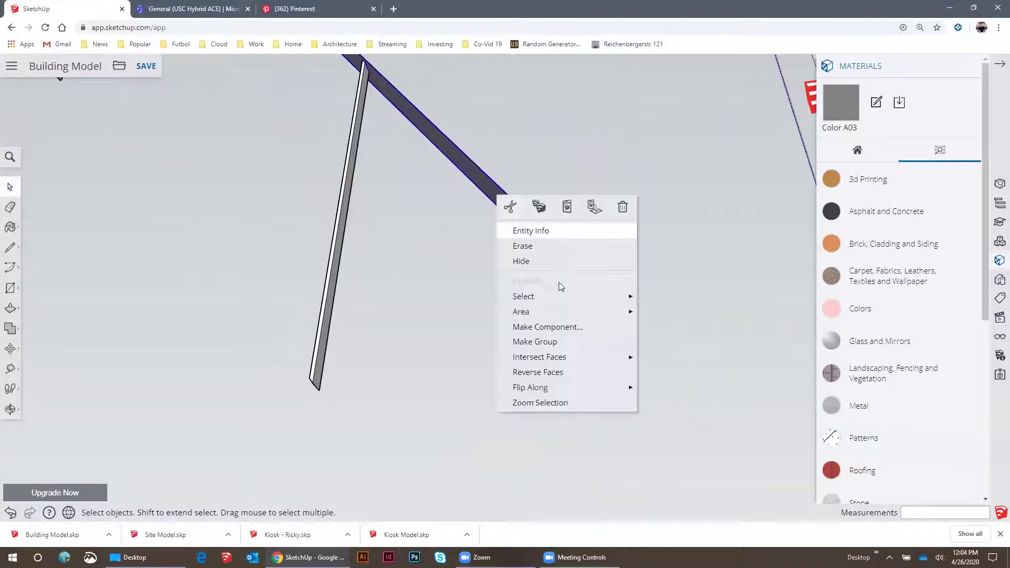
pyautogui.click(552, 339)
pyautogui.press('Delete')
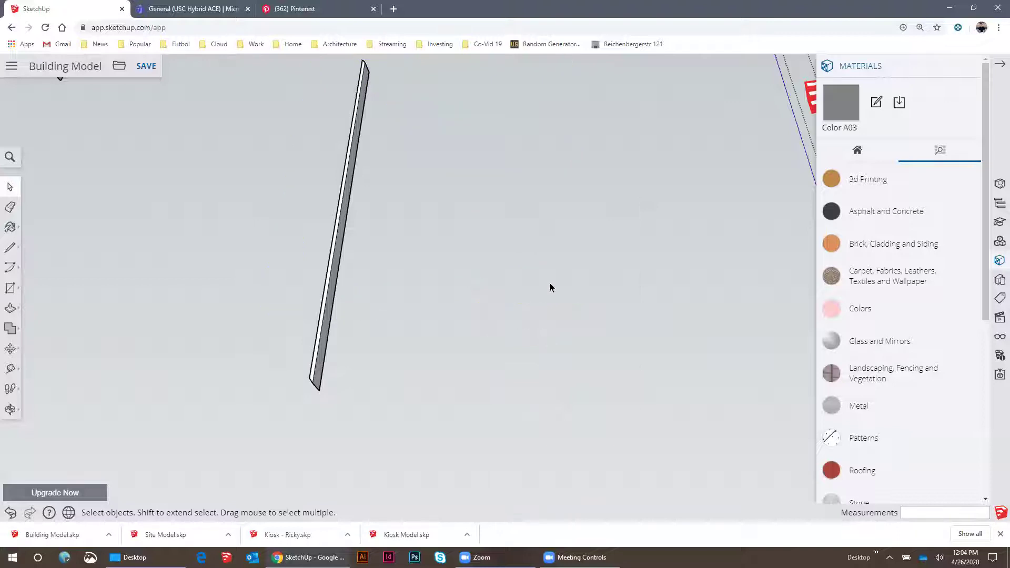
# Examine how the trimmed posts meet the edge strip and the lower curve along the roof band
pyautogui.scroll(-5, 558, 263)
pyautogui.scroll(-2, 438, 246)
pyautogui.moveTo(439, 246); pyautogui.dragTo(406, 213, button='middle')
pyautogui.scroll(10, 440, 285)
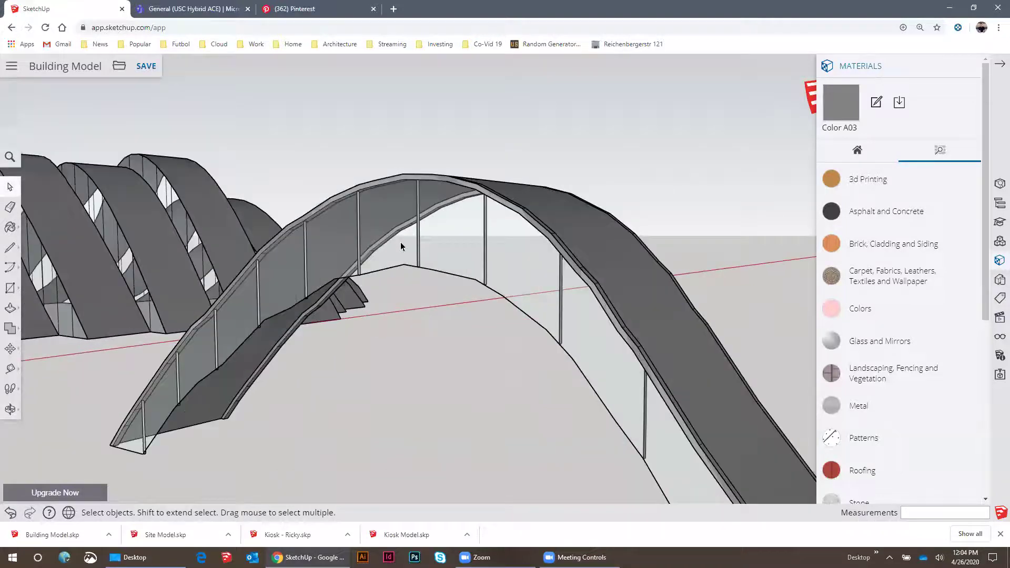
pyautogui.moveTo(452, 332); pyautogui.dragTo(494, 285, button='middle')
pyautogui.scroll(-5, 495, 285)
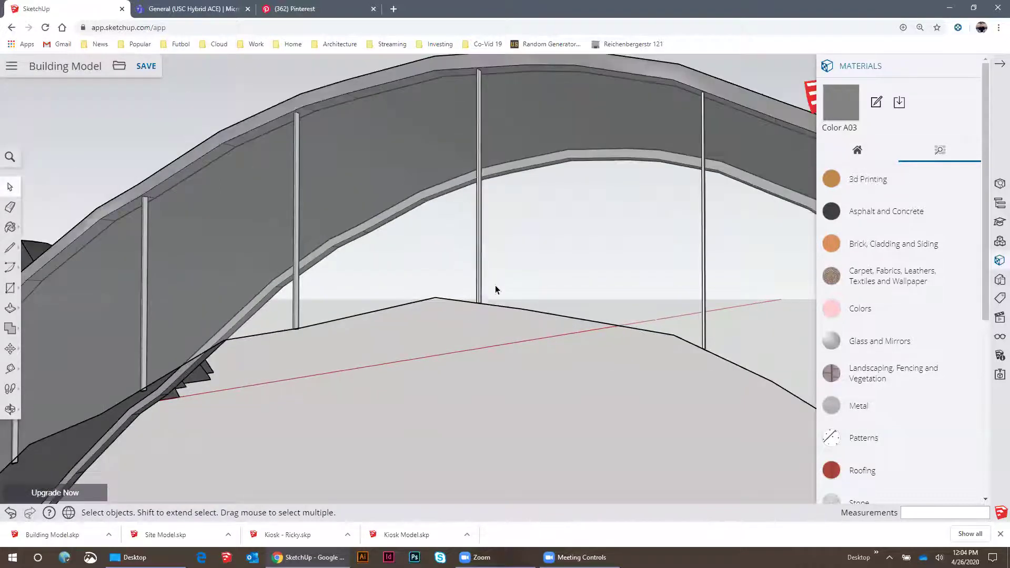
pyautogui.scroll(-8, 392, 212)
pyautogui.scroll(-6, 390, 223)
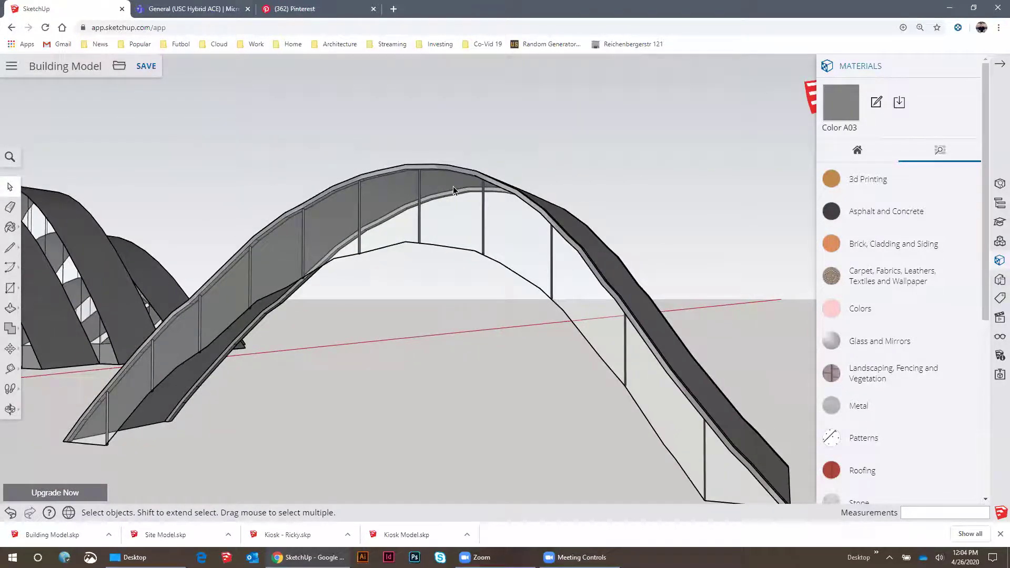
# Select all parts of the detailed roof band with its edge strips and posts and make them one group
pyautogui.moveTo(453, 186); pyautogui.dragTo(515, 292, button='middle')
pyautogui.click(476, 329)
pyautogui.scroll(3, 470, 335)
pyautogui.rightClick(470, 335)
pyautogui.click(377, 288)
pyautogui.moveTo(330, 267); pyautogui.dragTo(553, 404)
pyautogui.moveTo(554, 404); pyautogui.dragTo(399, 300, button='middle')
pyautogui.moveTo(371, 280); pyautogui.dragTo(721, 489)
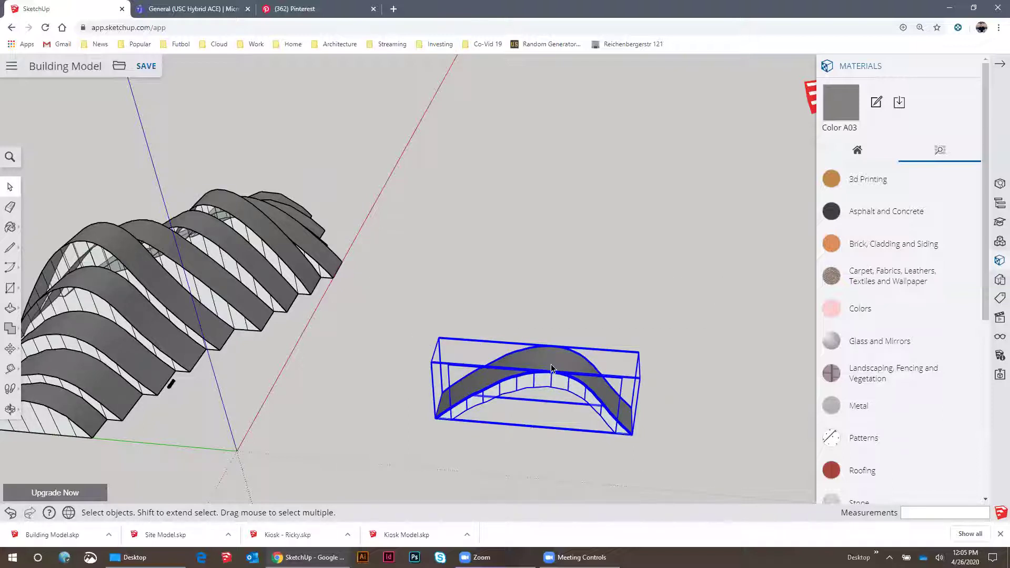
pyautogui.rightClick(551, 364)
pyautogui.click(605, 279)
pyautogui.scroll(-3, 567, 310)
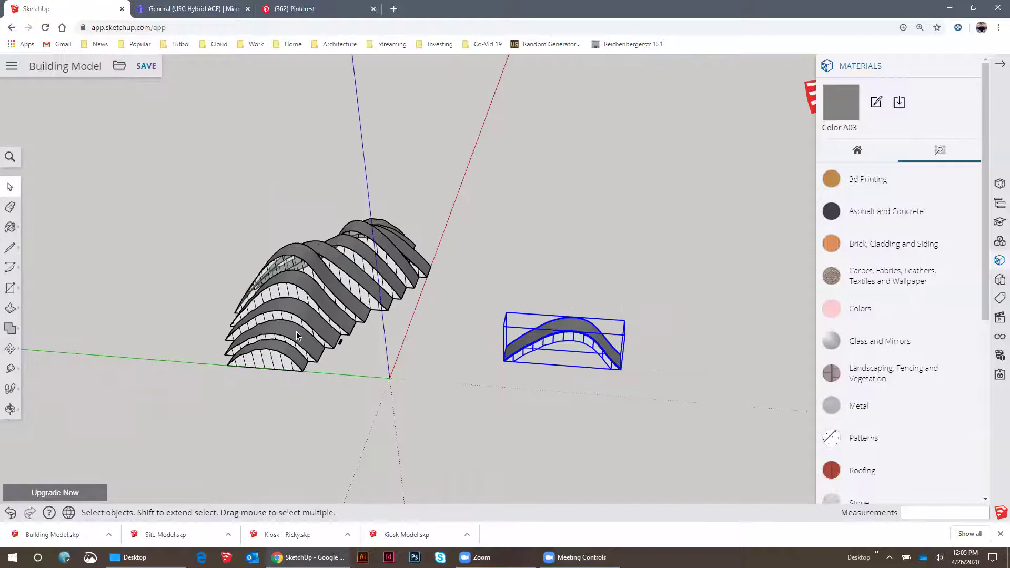
pyautogui.scroll(3, 301, 347)
pyautogui.click(299, 349)
pyautogui.scroll(-3, 299, 349)
pyautogui.click(521, 353)
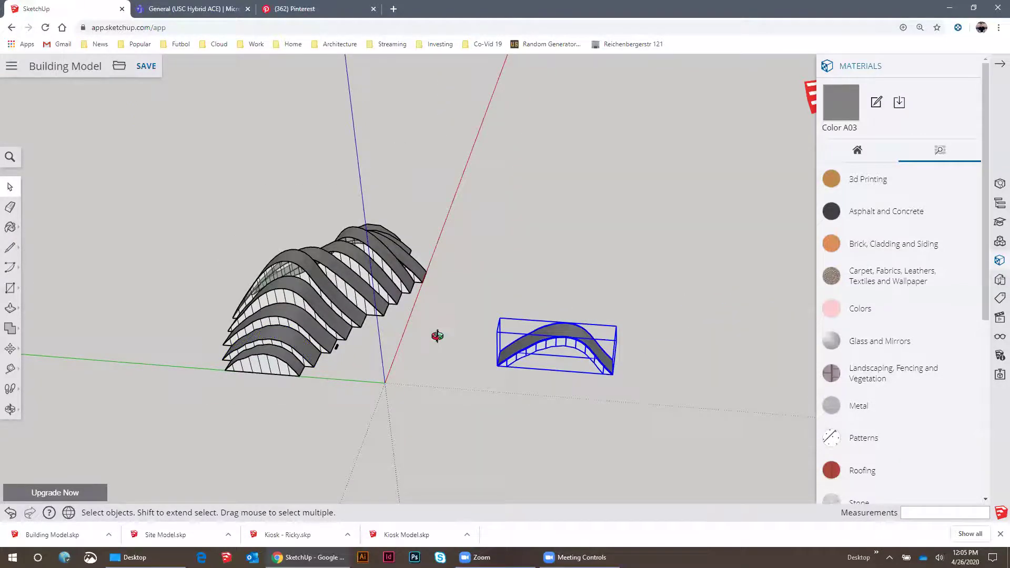
pyautogui.moveTo(438, 337); pyautogui.dragTo(521, 393, button='middle')
pyautogui.scroll(3, 547, 382)
pyautogui.scroll(5, 523, 402)
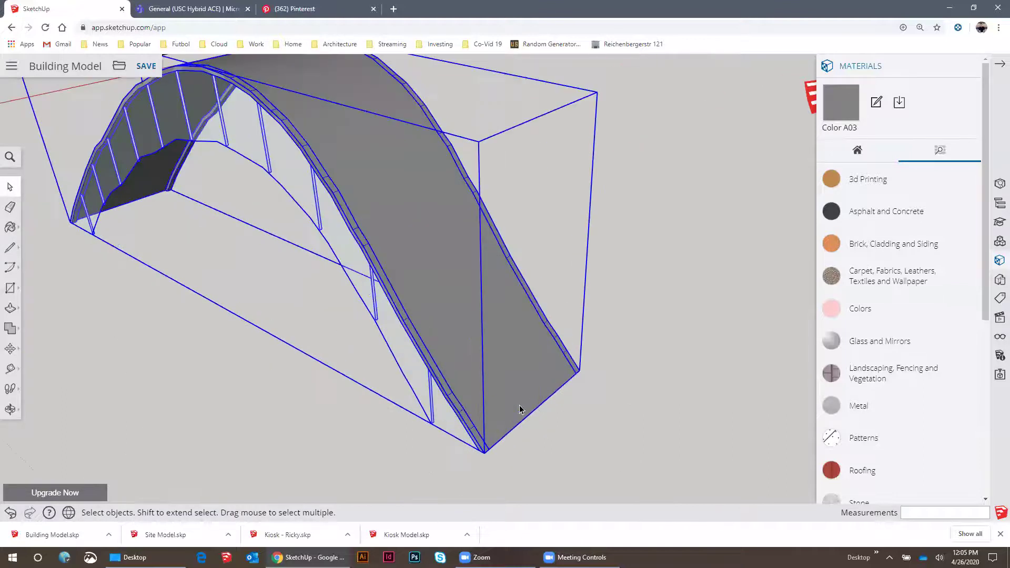
pyautogui.press('m')
pyautogui.click(488, 446)
pyautogui.scroll(-5, 590, 412)
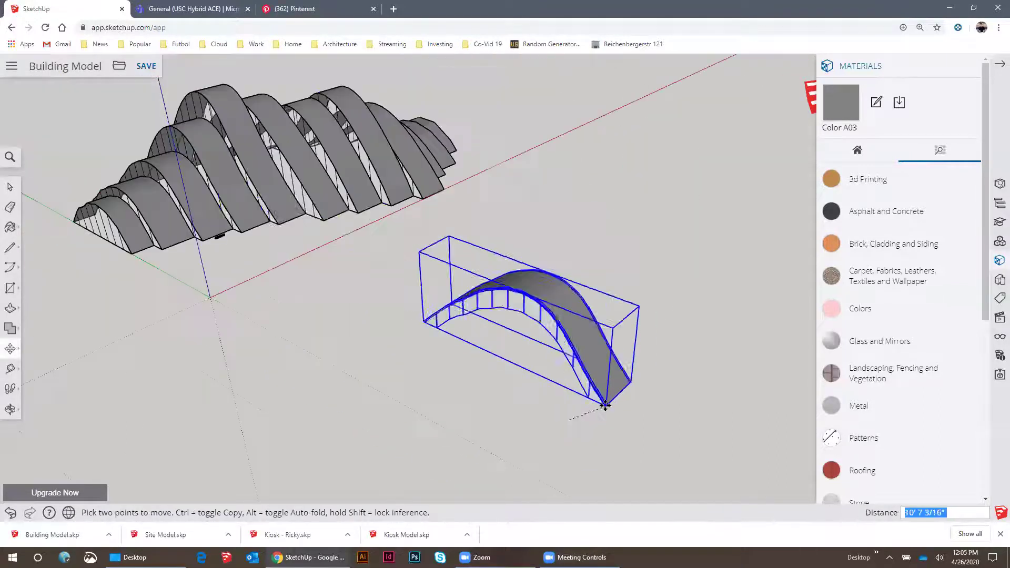
pyautogui.moveTo(604, 406); pyautogui.dragTo(638, 322, button='middle')
pyautogui.scroll(8, 561, 307)
pyautogui.click(509, 346)
pyautogui.scroll(-3, 524, 342)
pyautogui.click(561, 318)
pyautogui.scroll(-8, 383, 267)
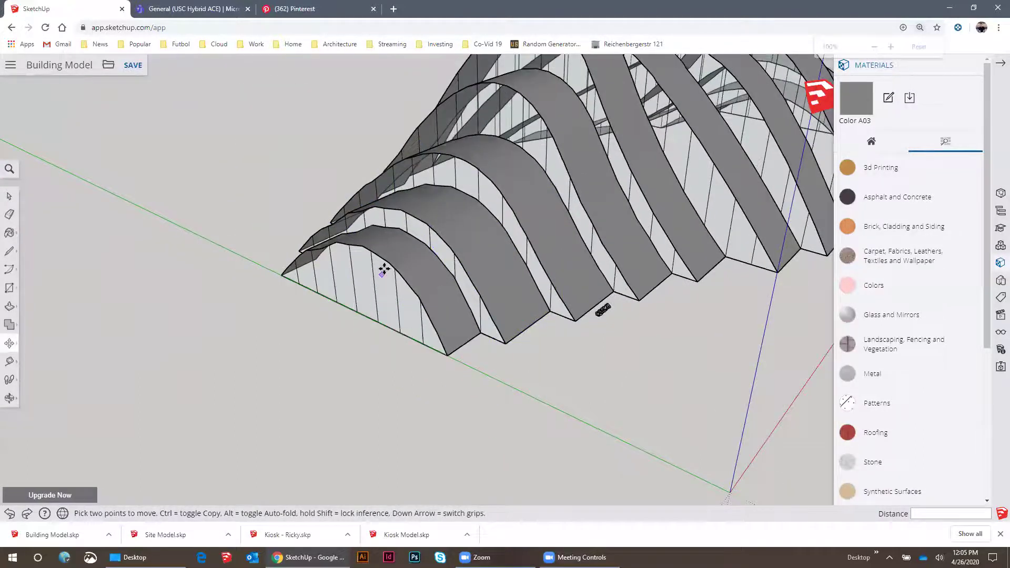
# Try to move the grouped band 150' by its front foot corner onto the matching corner in the main roof
pyautogui.click(749, 413)
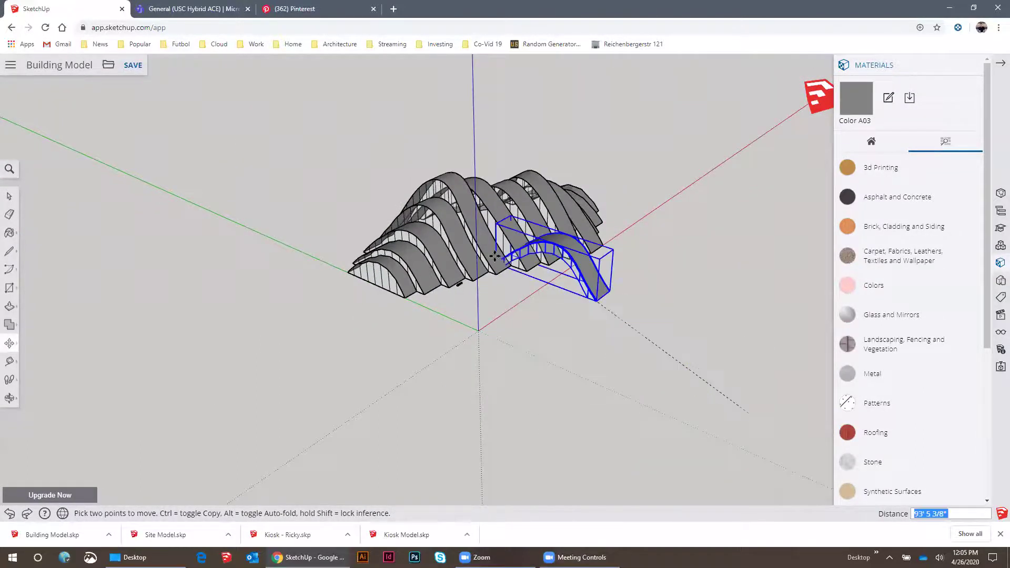
pyautogui.scroll(6, 603, 300)
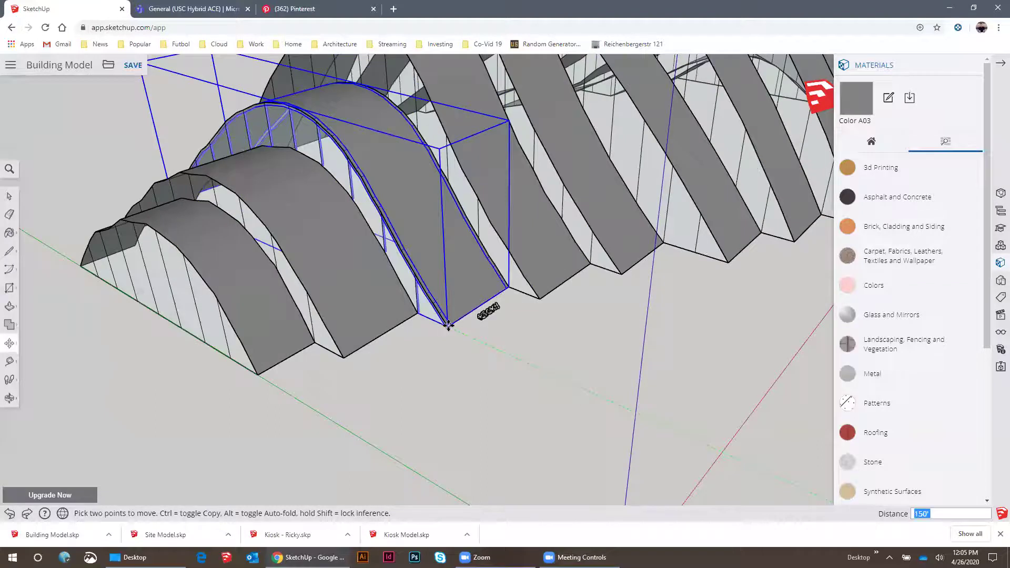
pyautogui.scroll(-8, 448, 325)
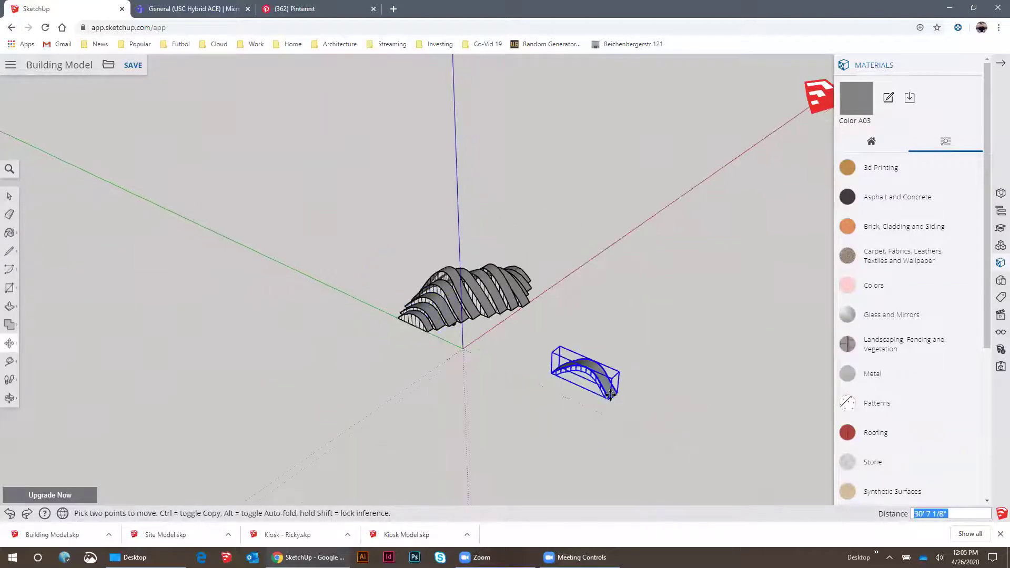
pyautogui.click(609, 394)
pyautogui.scroll(6, 611, 397)
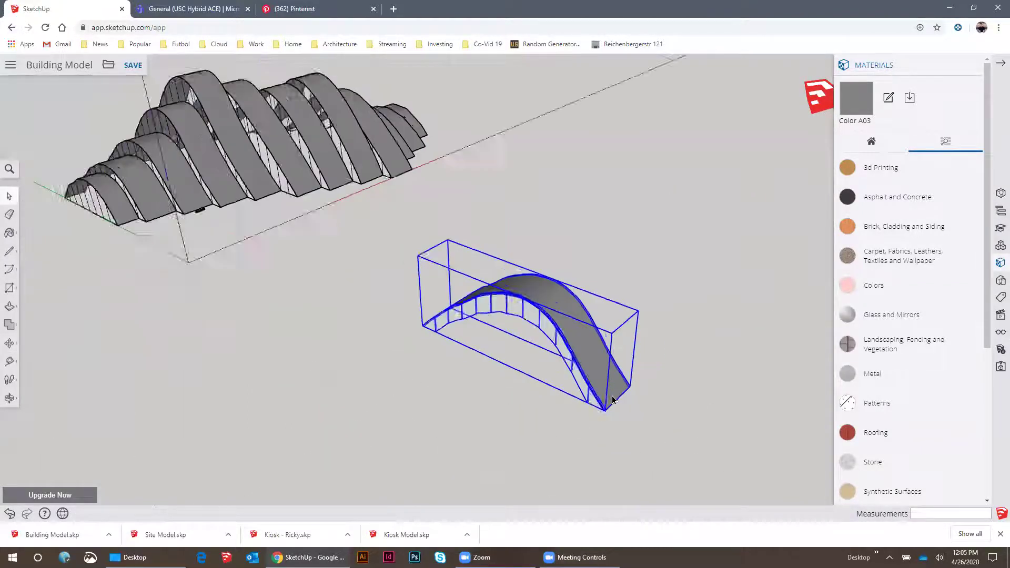
# Save the model with the main roof and the separate detailed band both in view
pyautogui.scroll(-2, 611, 398)
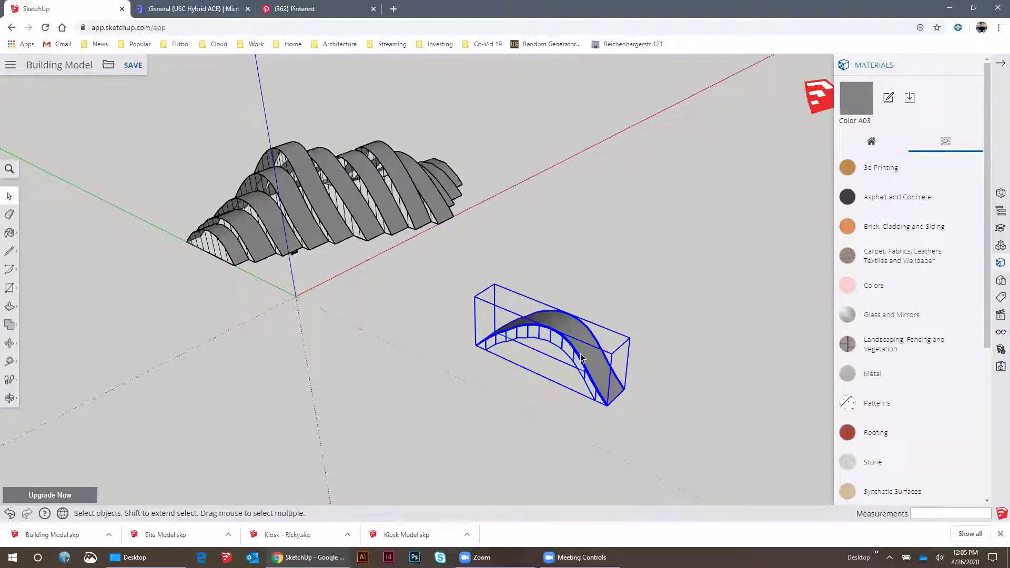
pyautogui.scroll(-2, 581, 358)
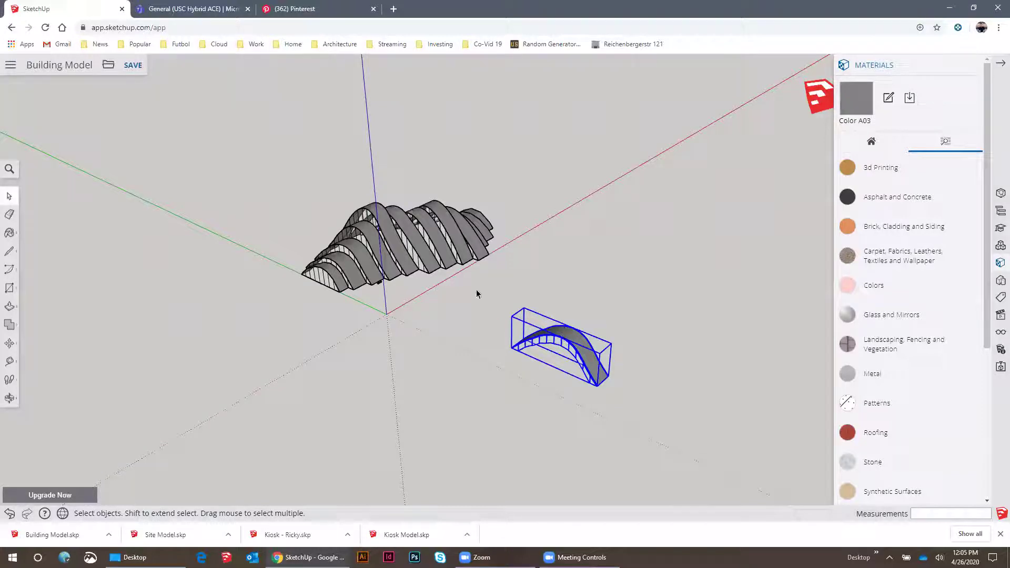
pyautogui.click(134, 65)
# Go to the project's file list, show the details of Building Model.skp and reopen that model
pyautogui.click(22, 71)
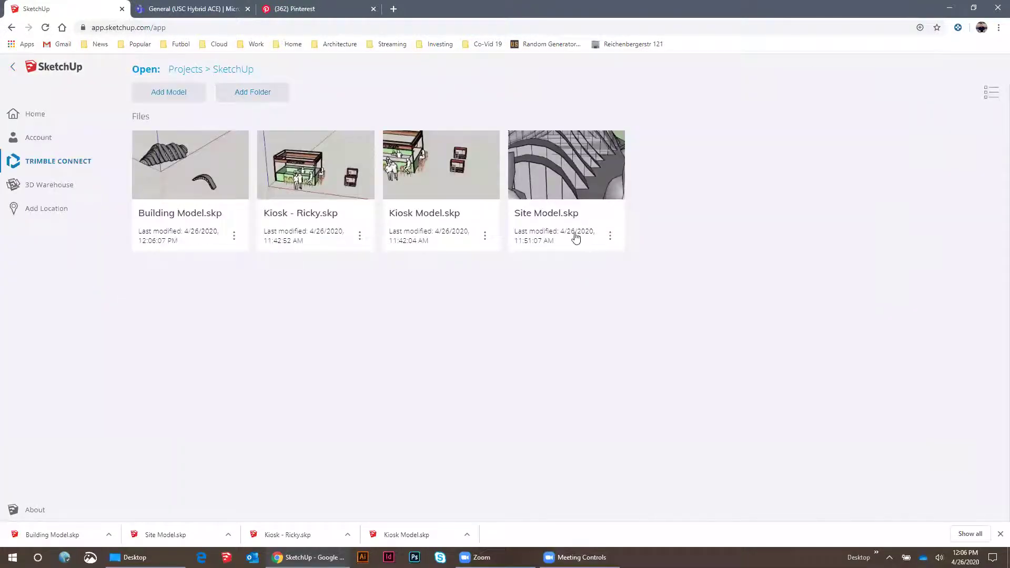
pyautogui.click(236, 236)
pyautogui.click(252, 277)
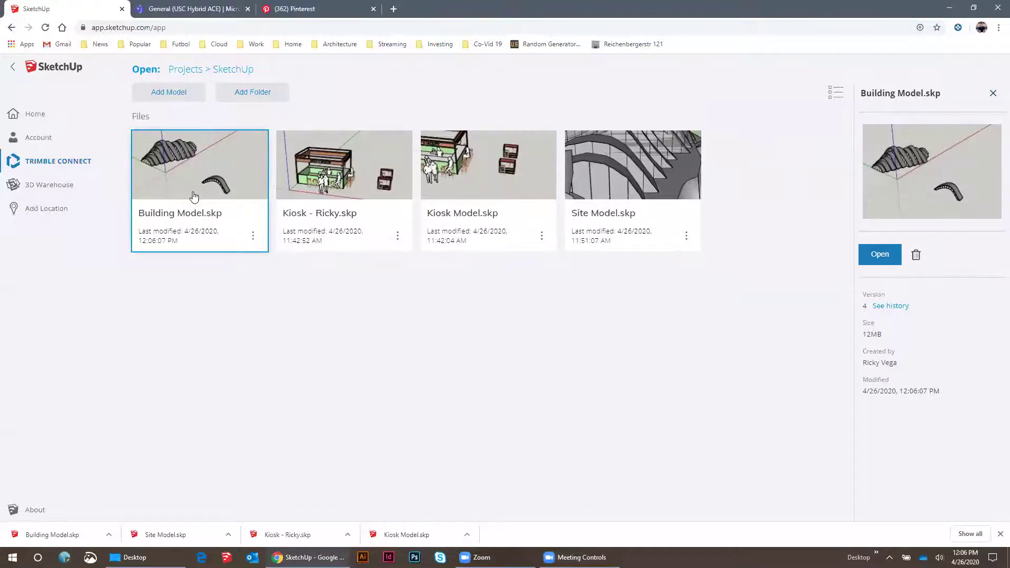
pyautogui.doubleClick(194, 196)
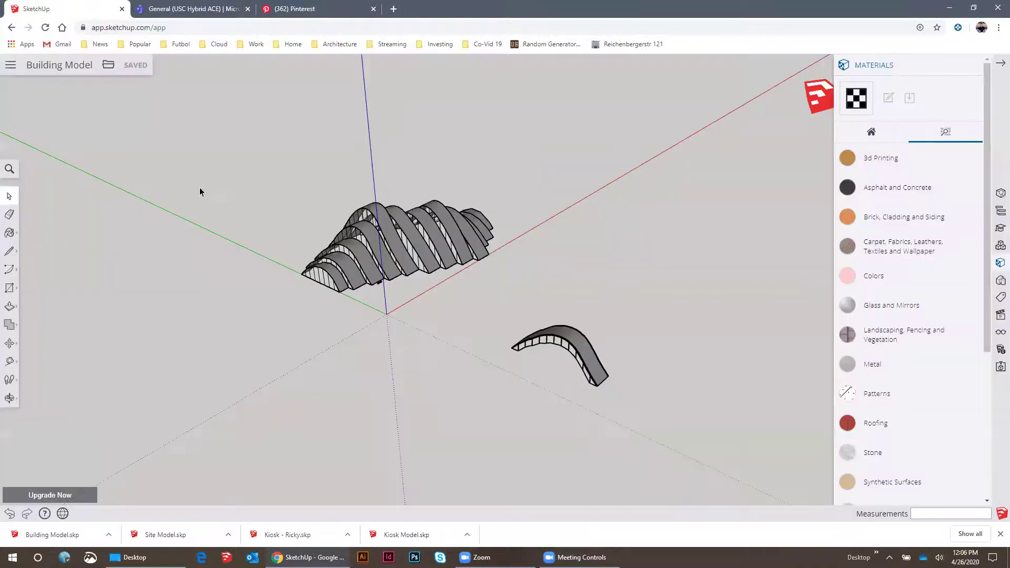
# Save a copy of the model in the SketchUp project folder, named Building Model followed by a hyphen and the author's first name
pyautogui.click(108, 65)
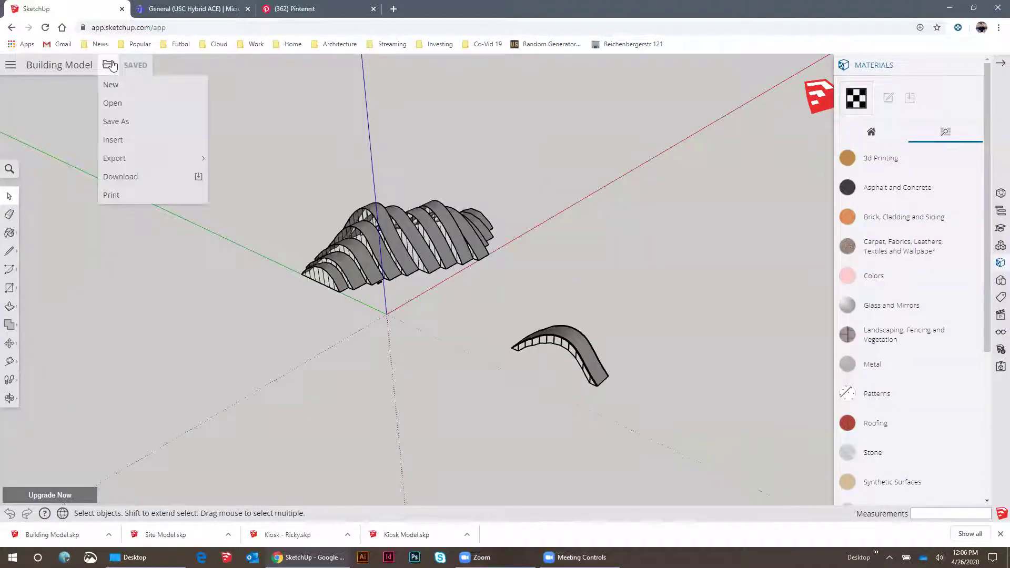
pyautogui.click(121, 121)
pyautogui.click(147, 223)
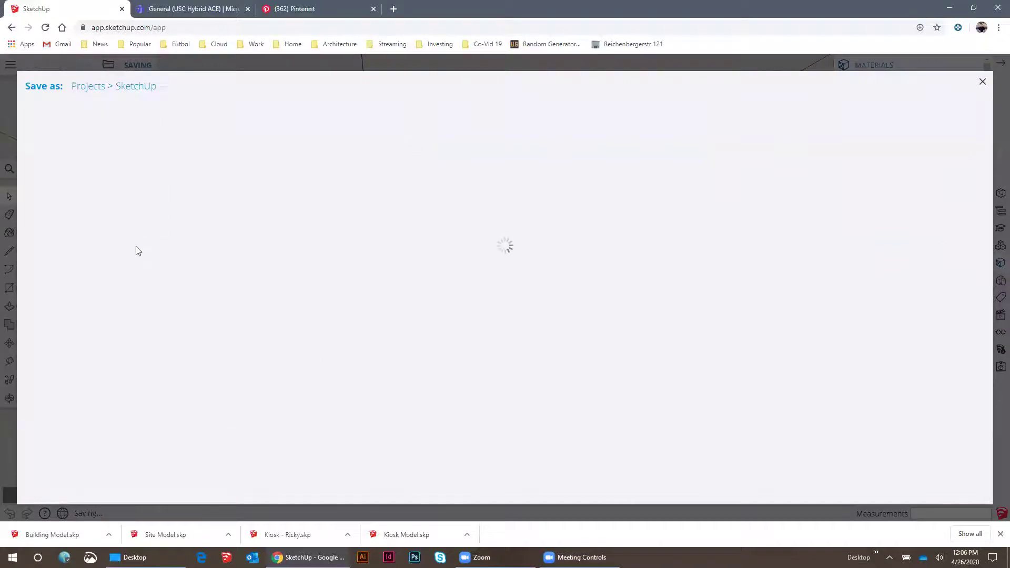
pyautogui.click(120, 487)
pyautogui.write('Building Model - Ricky')
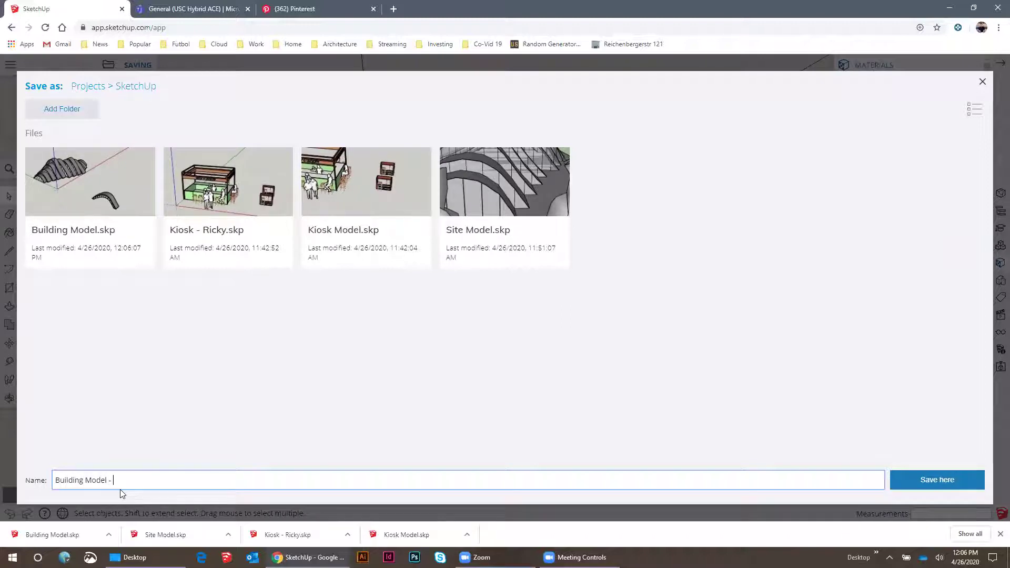
pyautogui.click(928, 476)
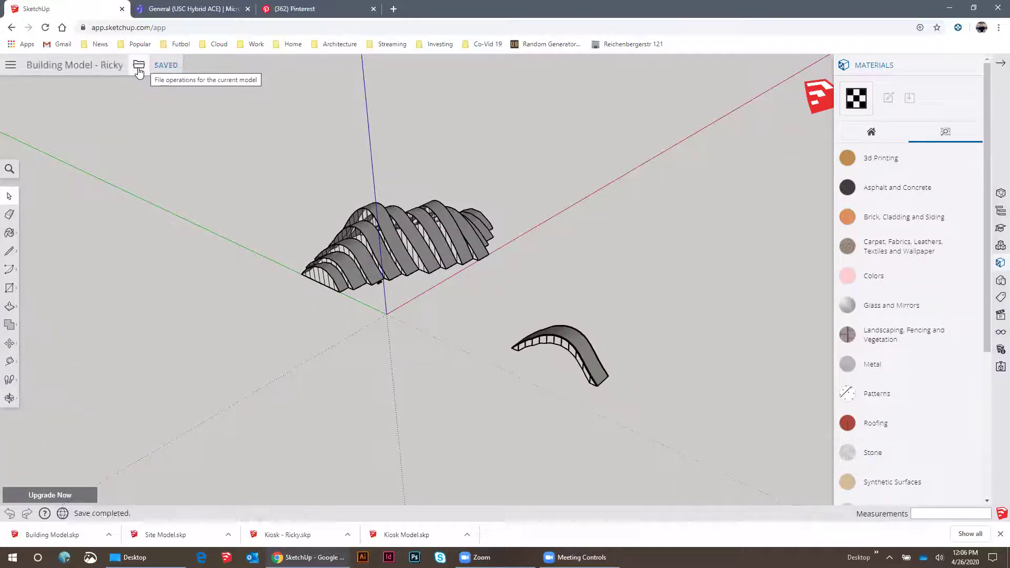
# Download the renamed model copy to the Desktop as a SketchUp 2019 .skp file, keeping the suggested file name
pyautogui.click(139, 67)
pyautogui.click(169, 177)
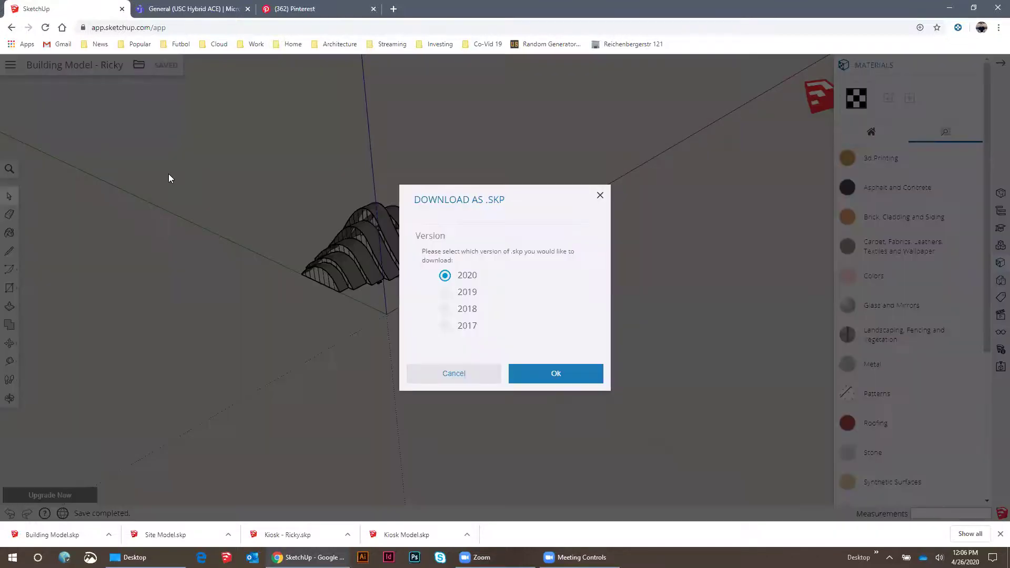
pyautogui.click(459, 293)
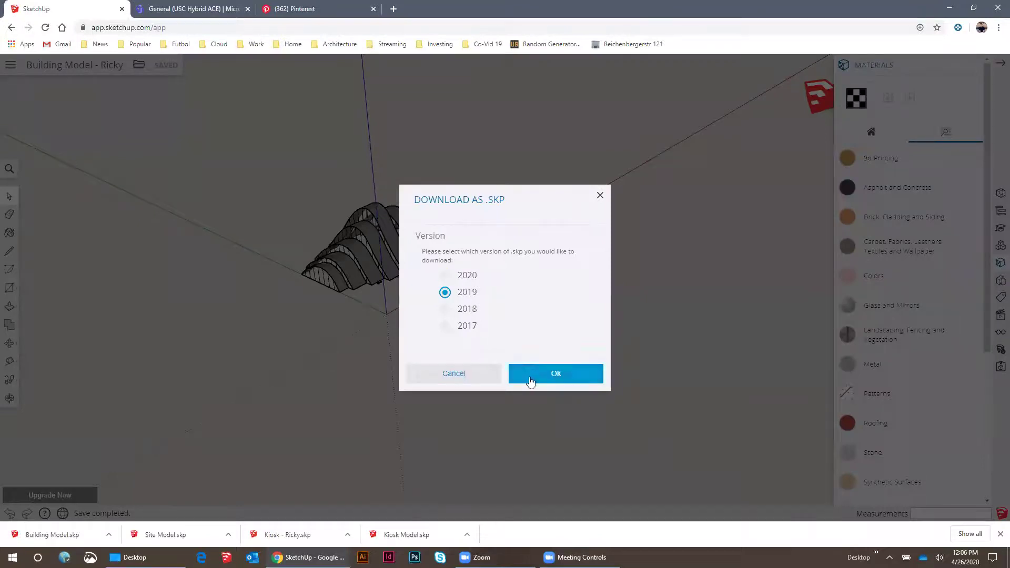
pyautogui.click(527, 375)
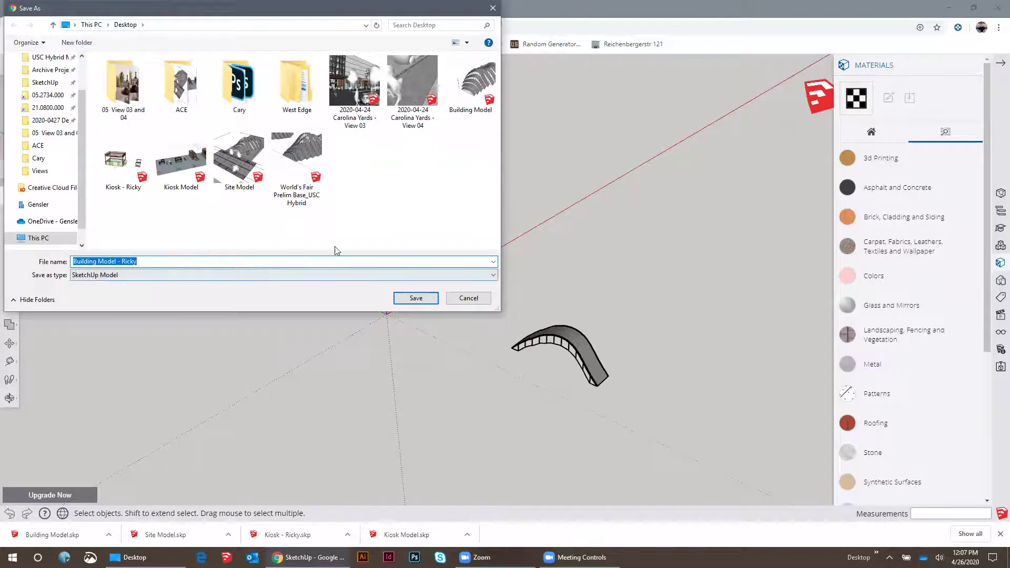
pyautogui.click(406, 298)
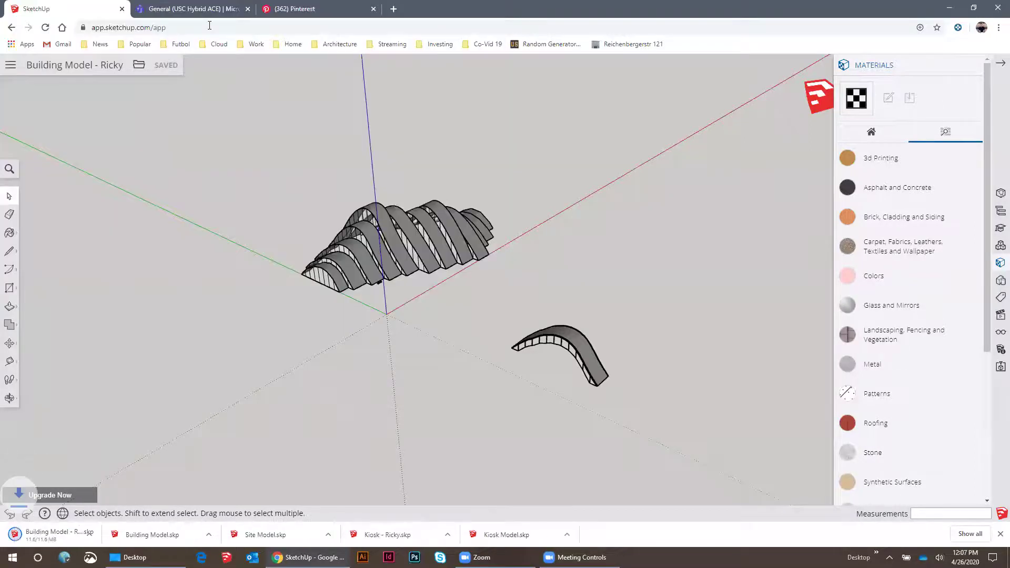
# Switch to Microsoft Teams, upload the downloaded building model copy from the Desktop into Model Elements' Student Files folder, and open that folder
pyautogui.click(197, 13)
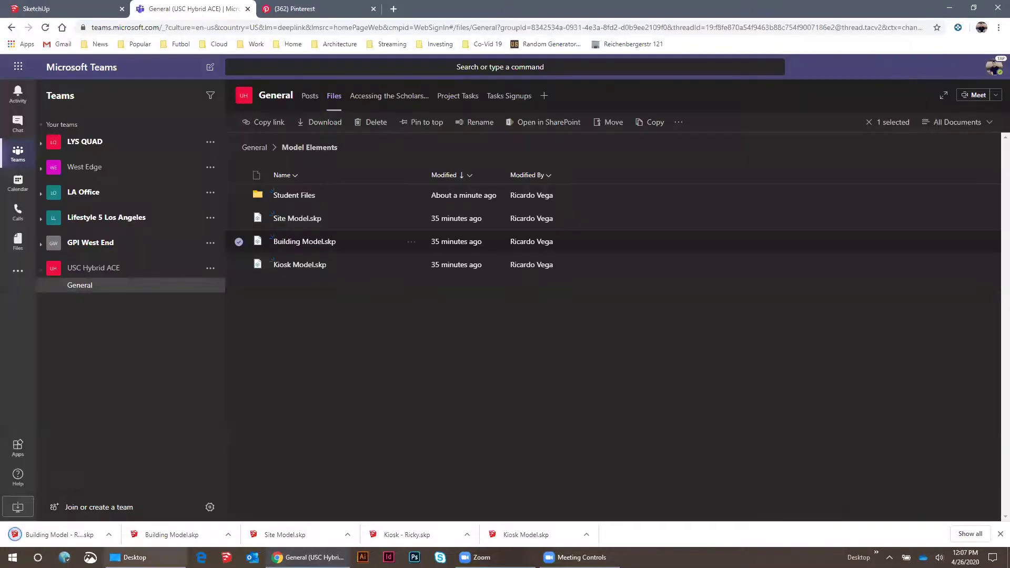
pyautogui.click(135, 556)
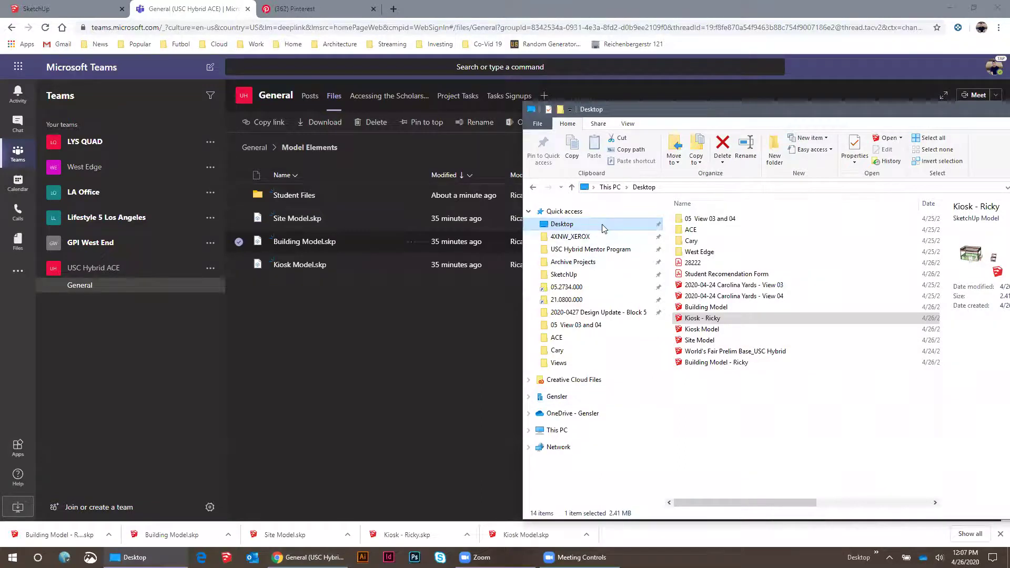
pyautogui.click(581, 224)
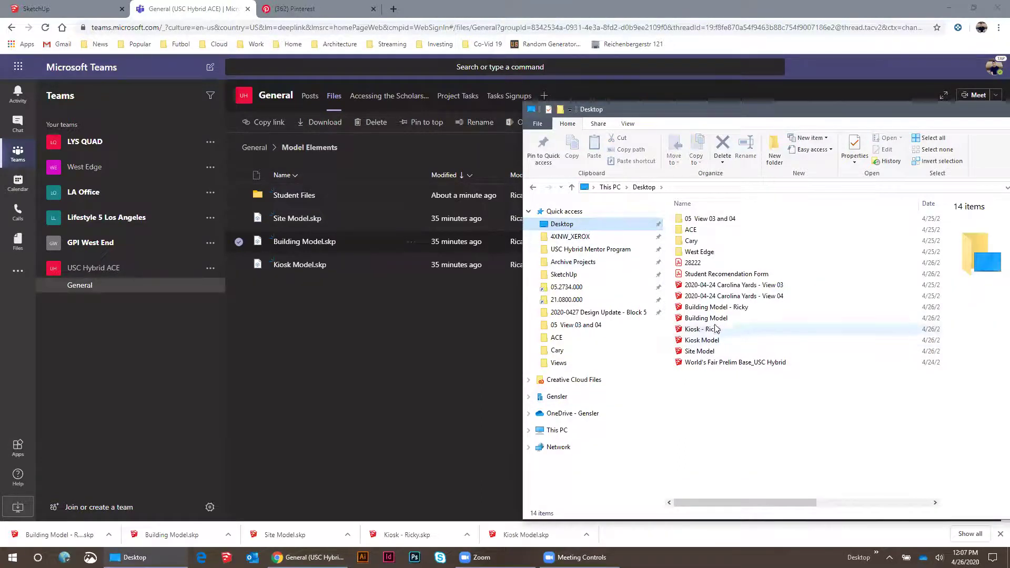
pyautogui.moveTo(710, 307); pyautogui.dragTo(291, 199)
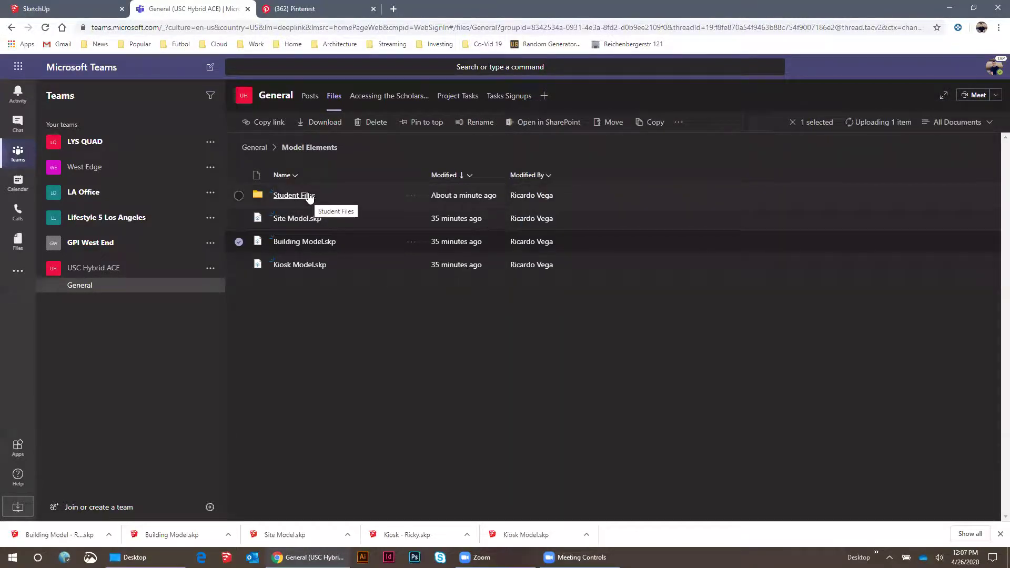
pyautogui.click(309, 197)
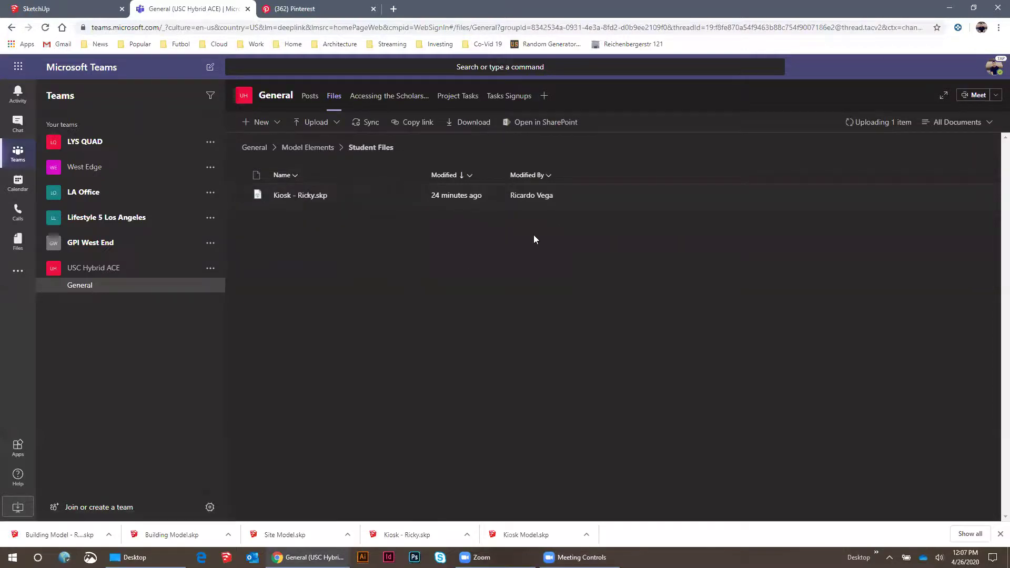